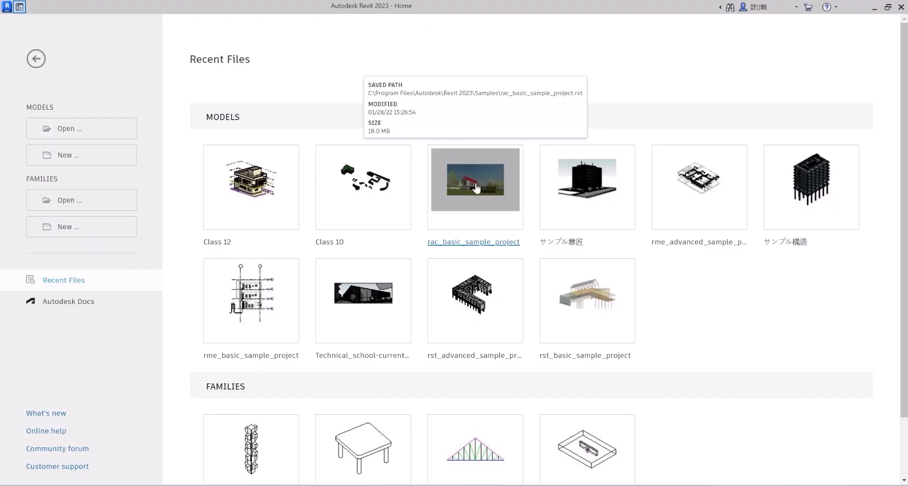
Open the rac_basic_sample_project model from the recent files and display its Level 1 floor plan.
left_click(472, 178)
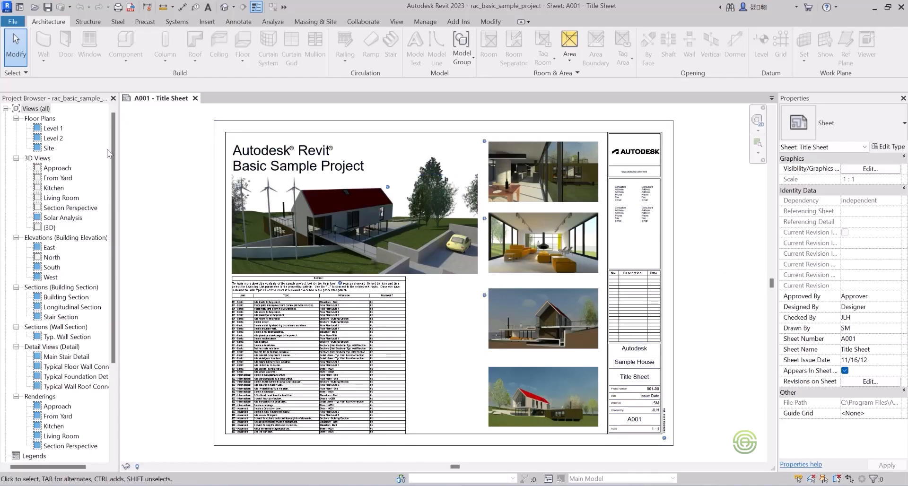
double_click(52, 128)
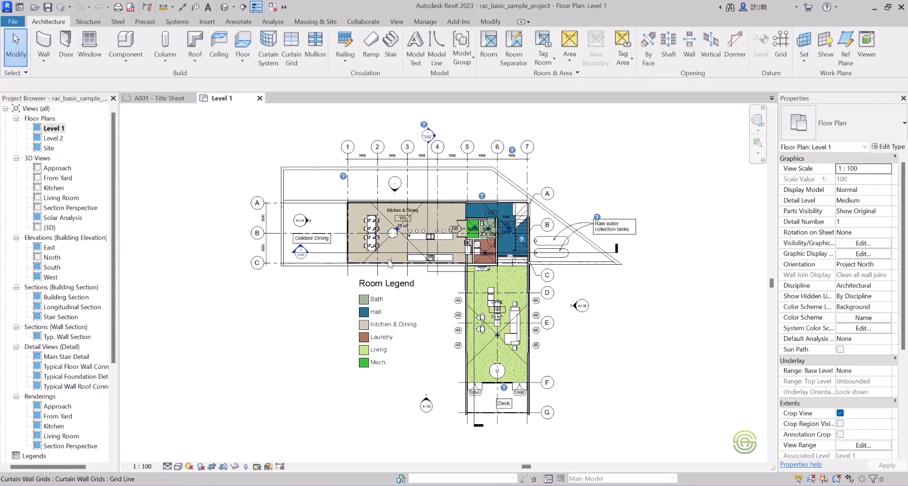
scroll(420, 308, "down", 5)
scroll(391, 309, "up", 2)
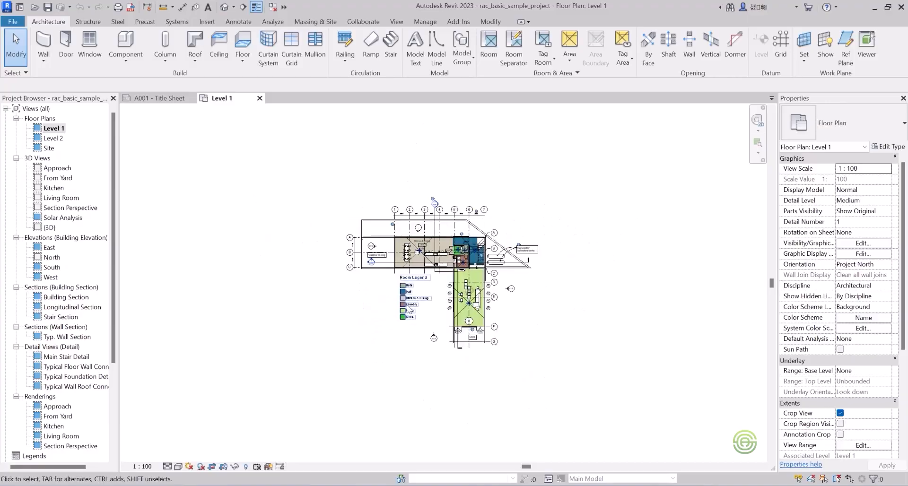
scroll(437, 305, "up", 2)
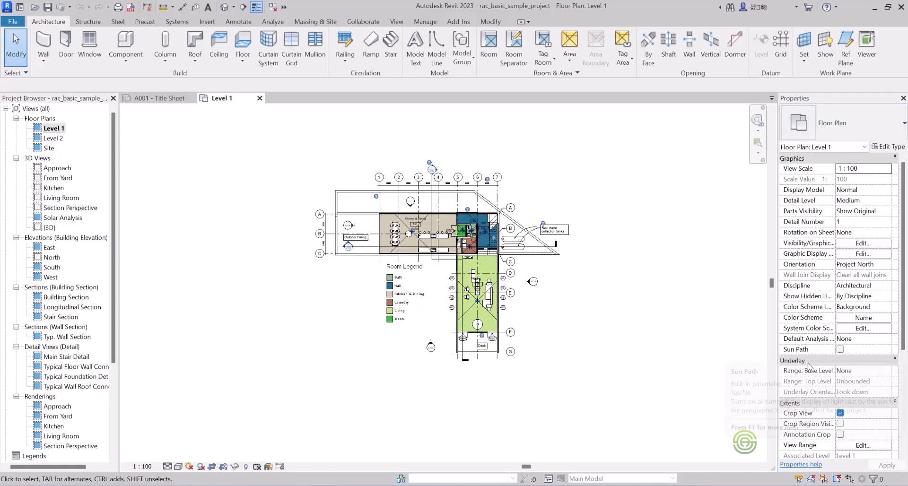
Turn off Crop View and turn on Crop Region Visible for the Level 1 floor plan.
scroll(810, 363, "down", 4)
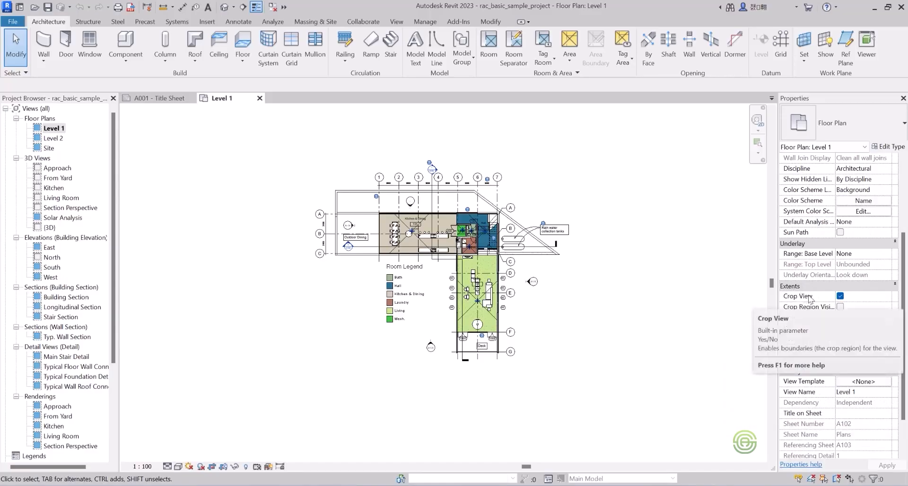
left_click(841, 307)
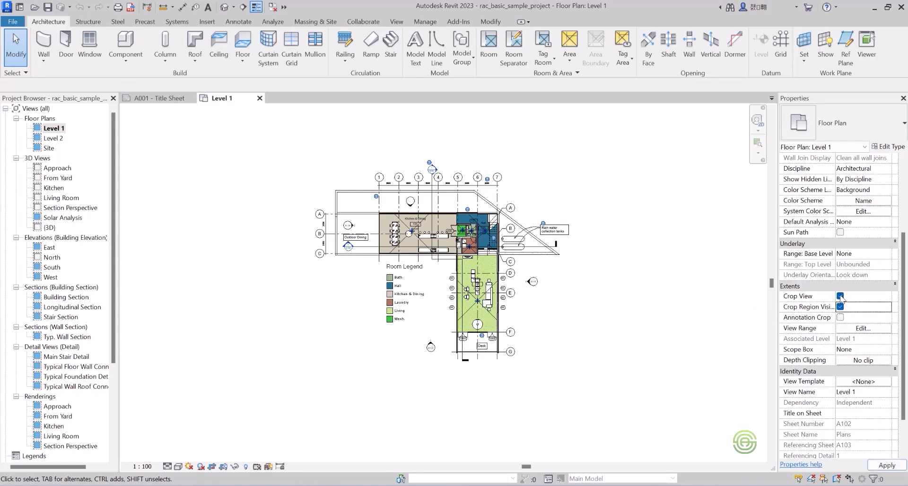
left_click(841, 296)
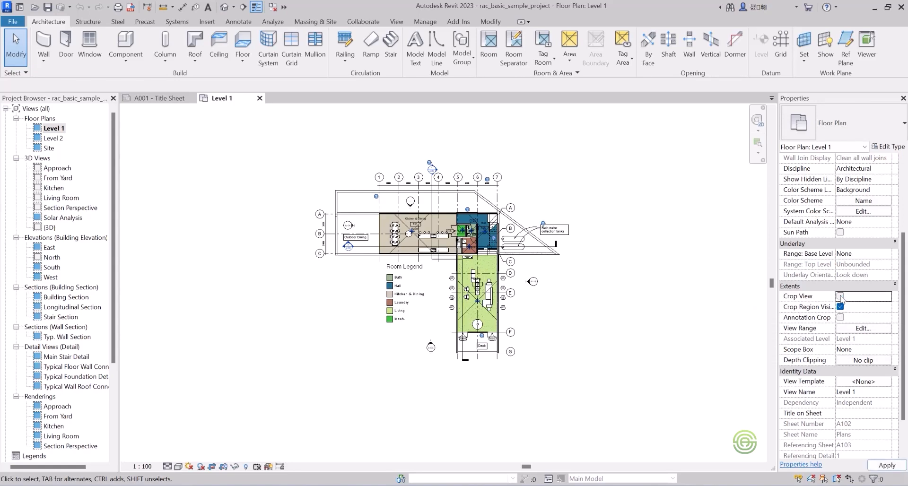
scroll(431, 243, "down", 3)
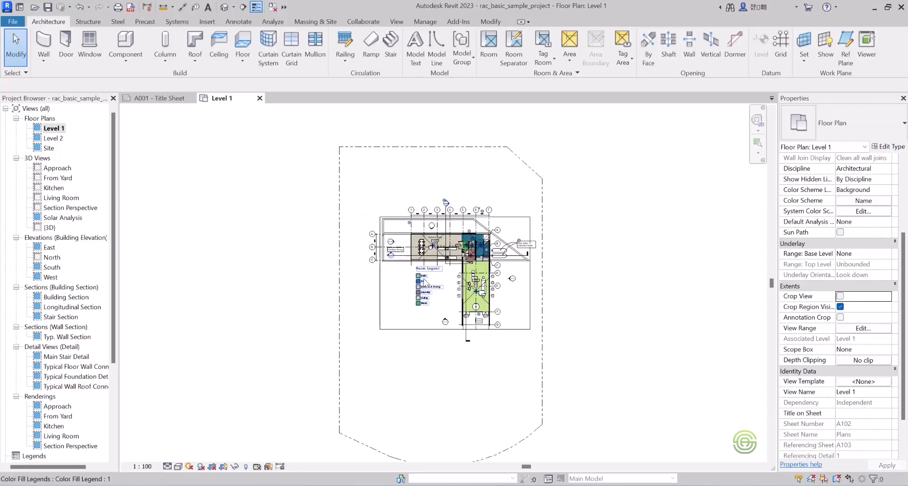
scroll(431, 242, "down", 1)
scroll(494, 328, "up", 1)
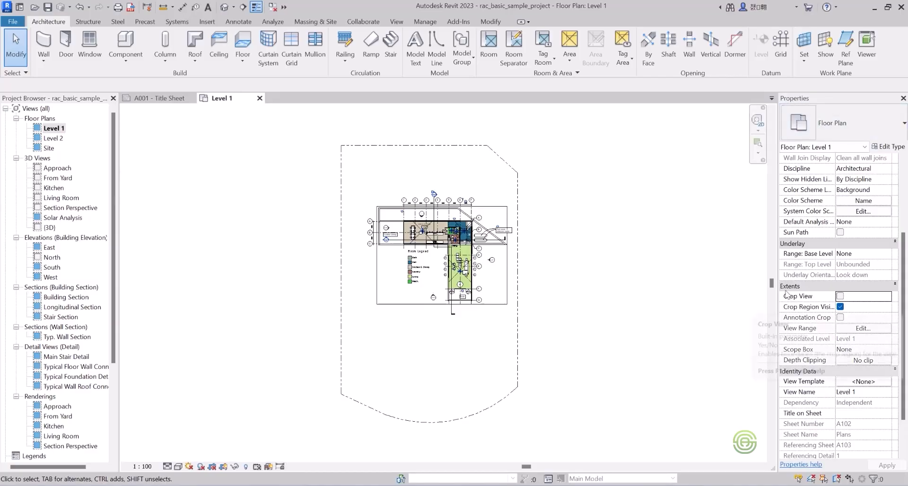
left_click(840, 307)
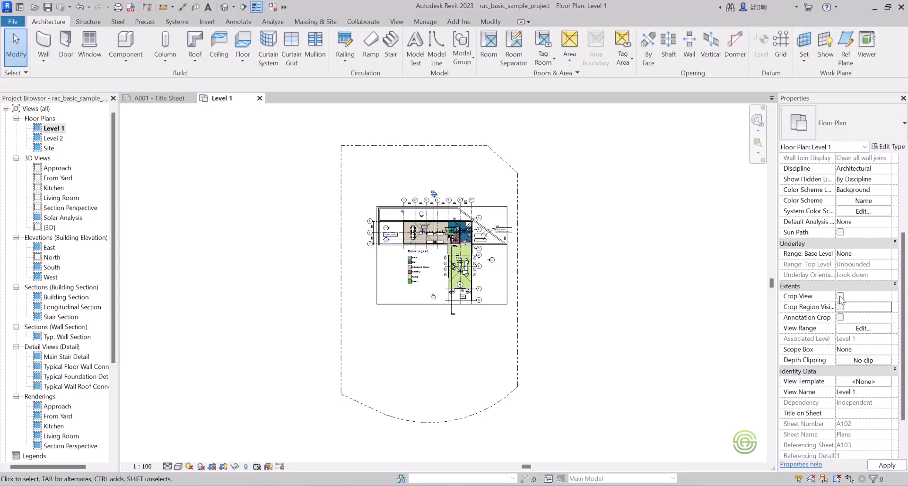
left_click(840, 296)
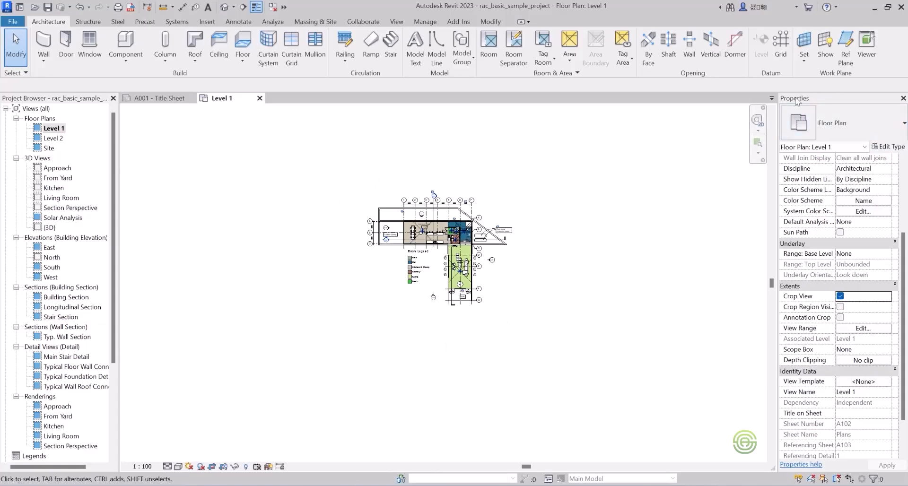
left_click(840, 296)
left_click(840, 306)
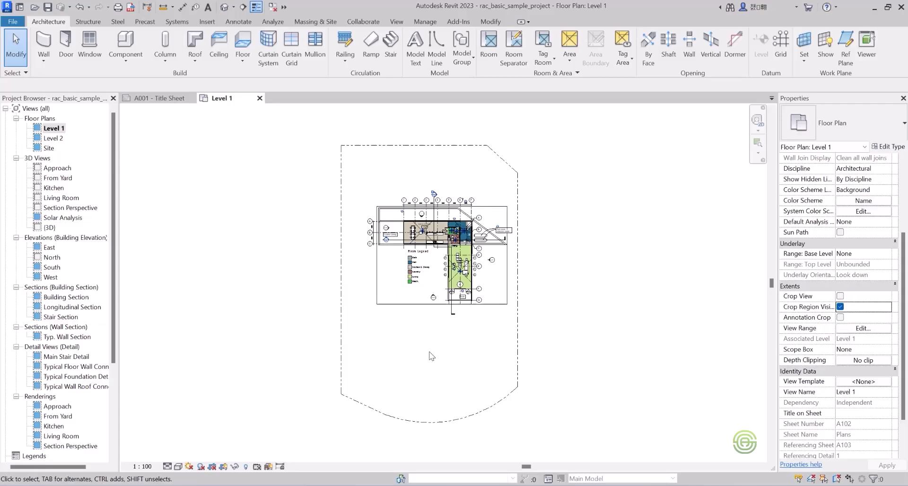
Place a perspective camera southwest of the house on Level 1, aimed just north of its northeast end, and check its position in the plan.
left_click(396, 23)
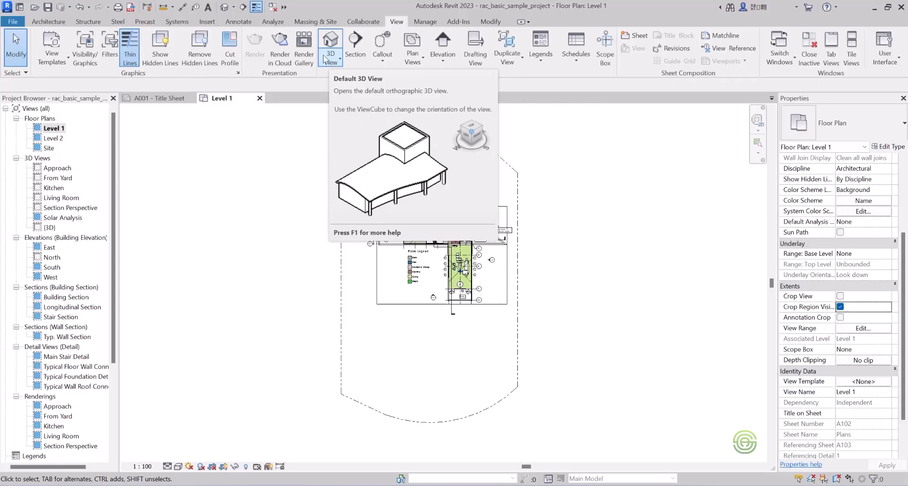
left_click(338, 60)
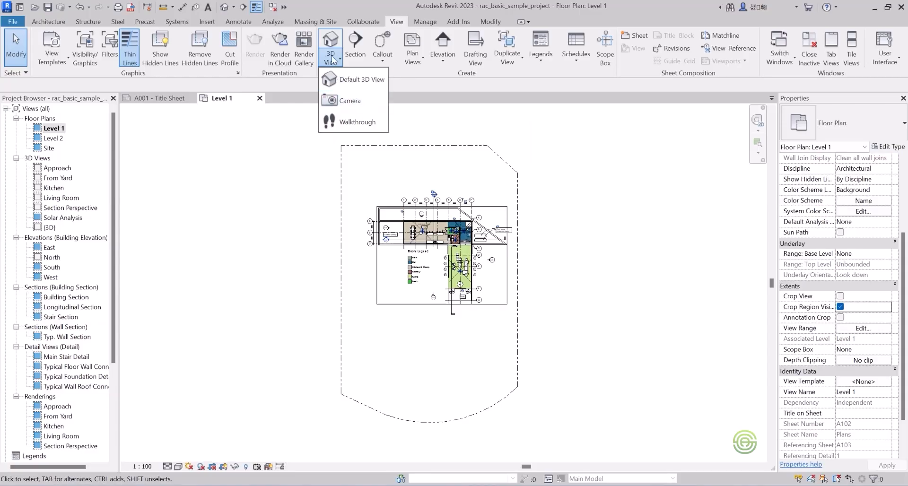
left_click(333, 58)
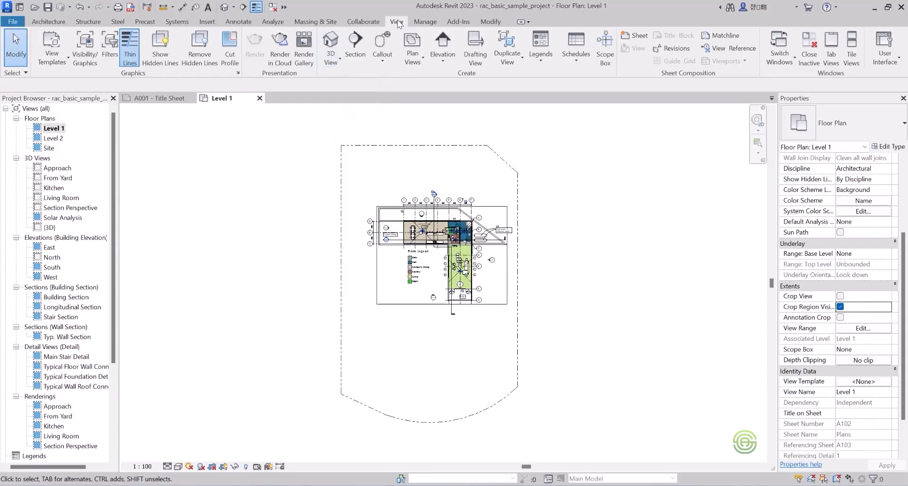
left_click(338, 59)
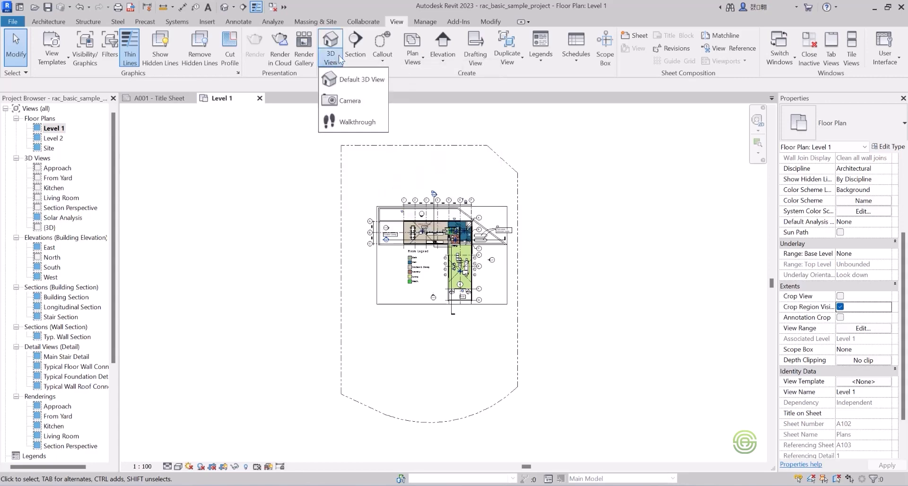
left_click(350, 101)
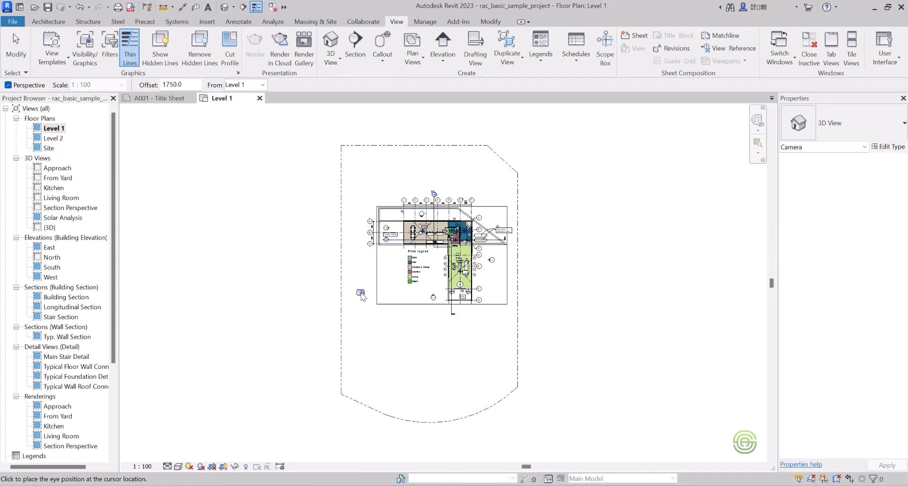
left_click(361, 295)
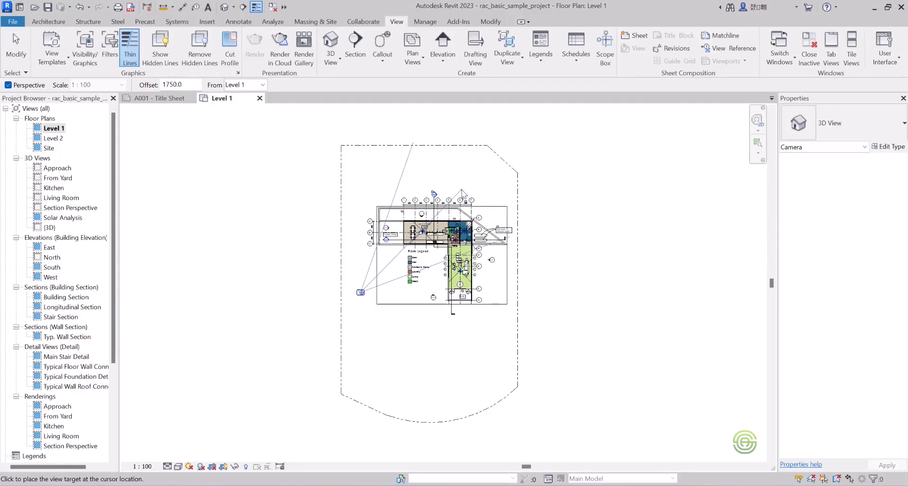
left_click(462, 189)
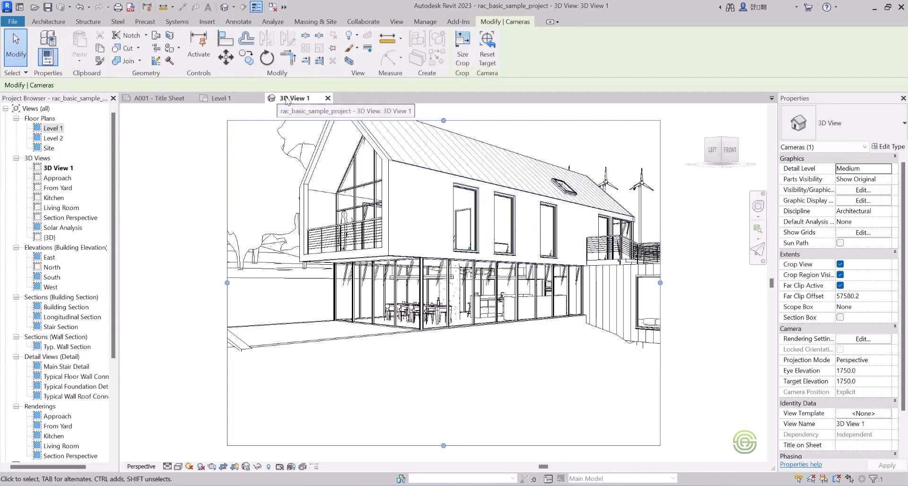
left_click(217, 98)
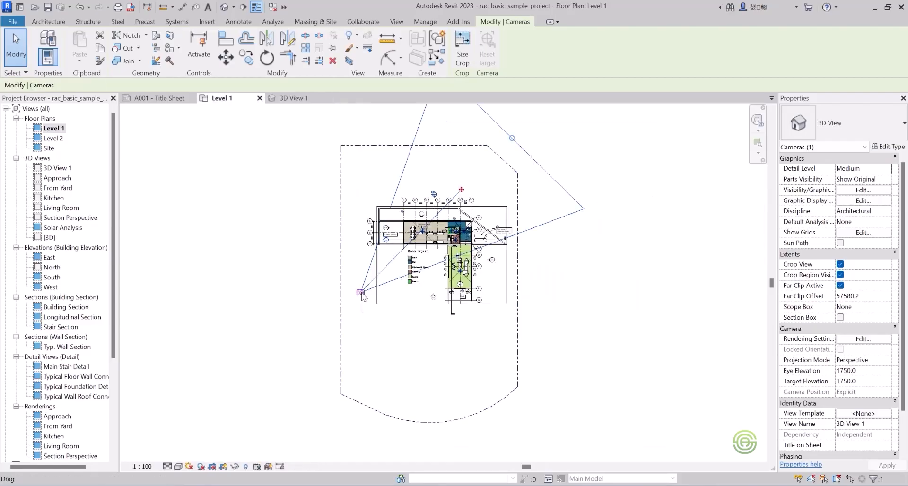
left_click(285, 100)
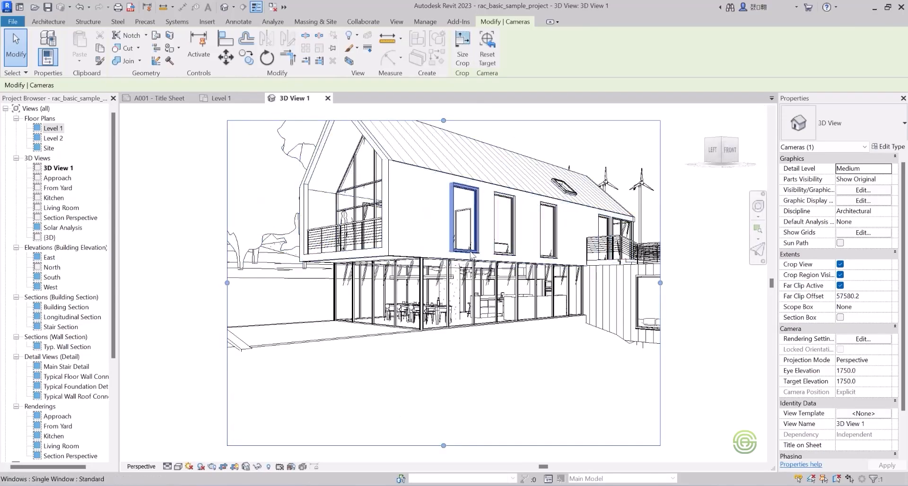
Extend the camera view's crop region upward past the roof ridge and trim the empty foreground from its lower edge.
scroll(408, 333, "down", 3)
scroll(487, 321, "up", 2)
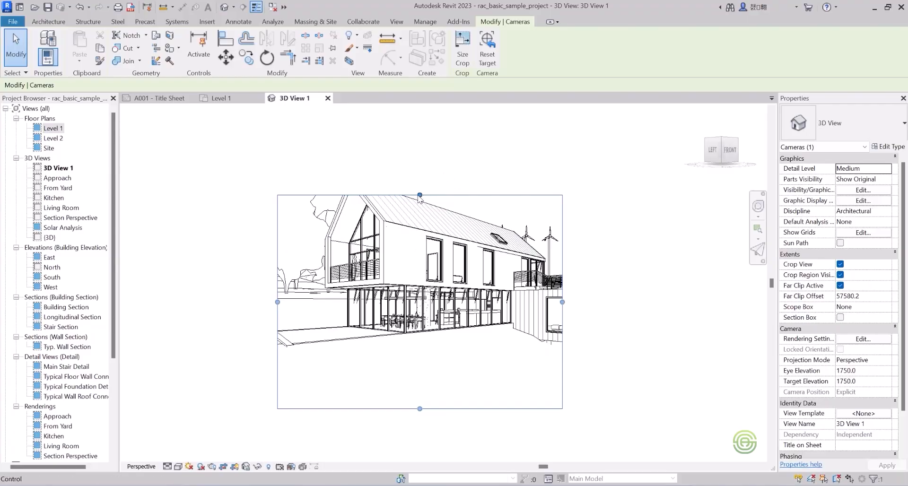
left_click_drag(420, 195, 421, 160)
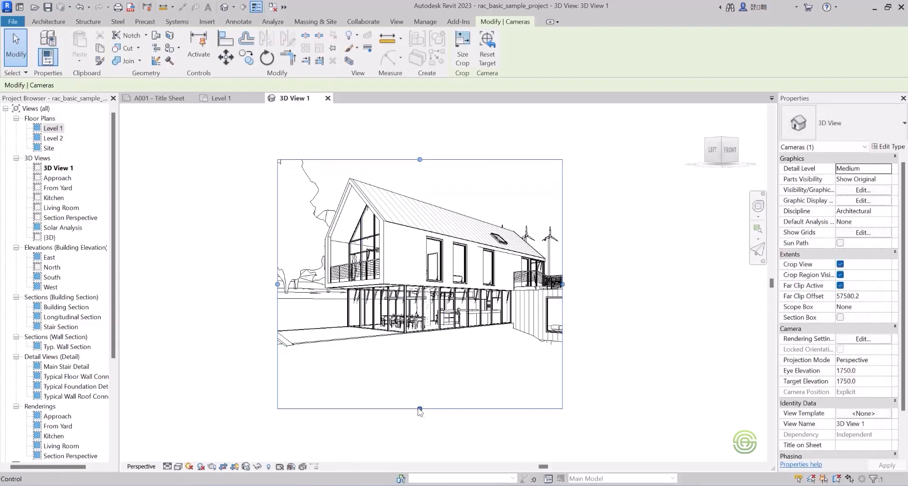
left_click_drag(420, 410, 421, 369)
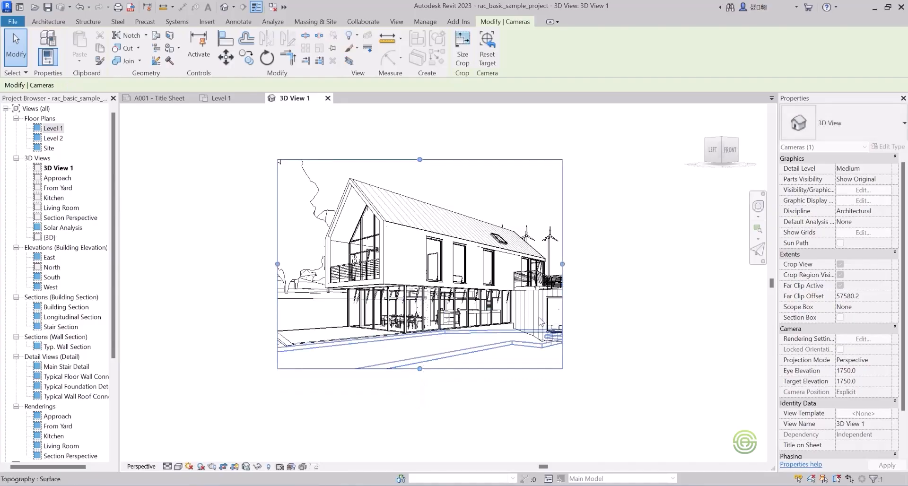
Widen the camera view's crop region on the right to include the low wing's full window and the trees, and trim its left edge slightly.
left_click_drag(562, 263, 625, 265)
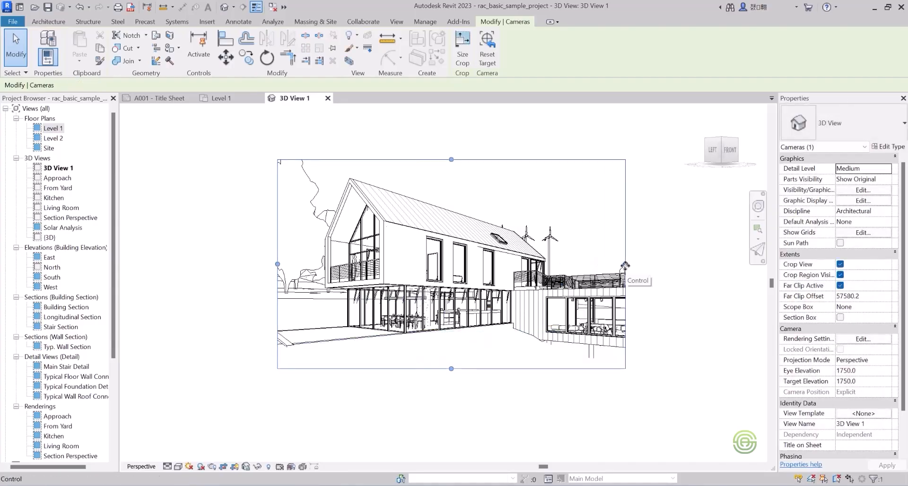
left_click_drag(625, 265, 684, 264)
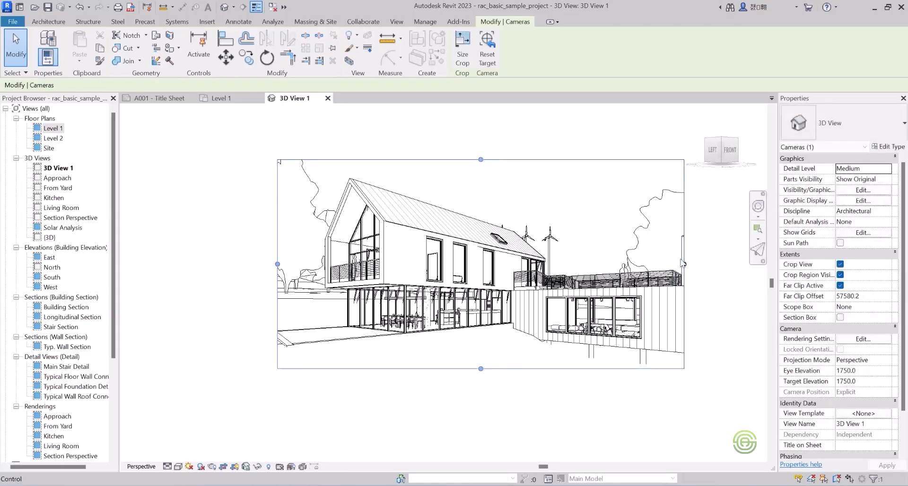
left_click_drag(278, 265, 291, 264)
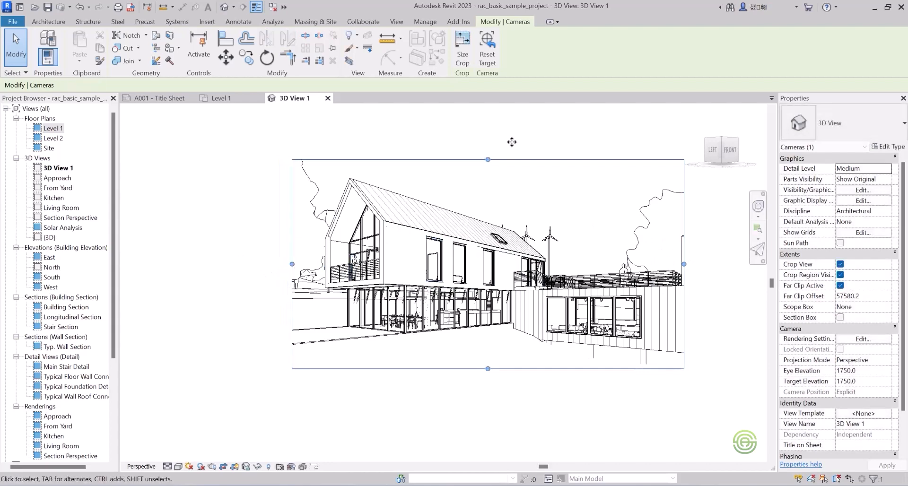
Extend the upper and lower edges of the camera view's crop region slightly to add sky and ground around the house.
left_click_drag(487, 160, 489, 132)
left_click_drag(488, 369, 488, 380)
scroll(267, 325, "down", 2)
scroll(449, 256, "up", 2)
scroll(314, 370, "up", 1)
scroll(476, 251, "down", 2)
scroll(399, 362, "up", 3)
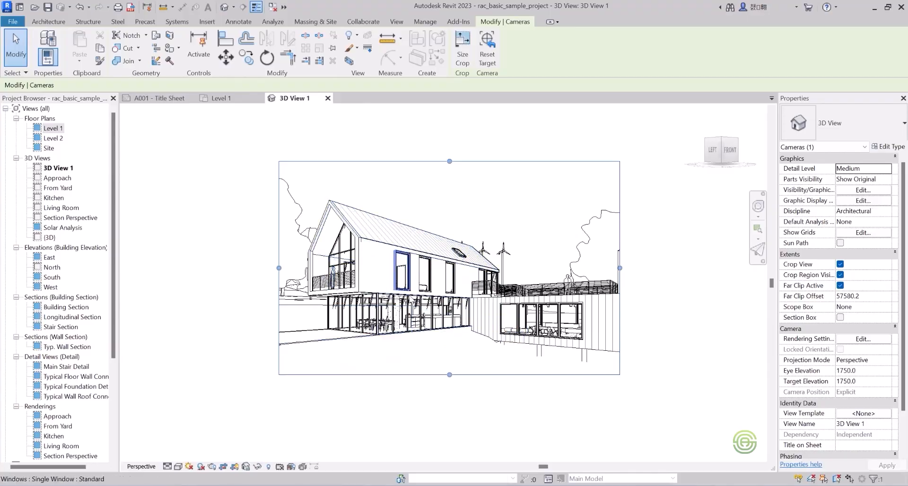
Open the Rendering settings for the camera view and set the quality to Draft.
left_click(402, 21)
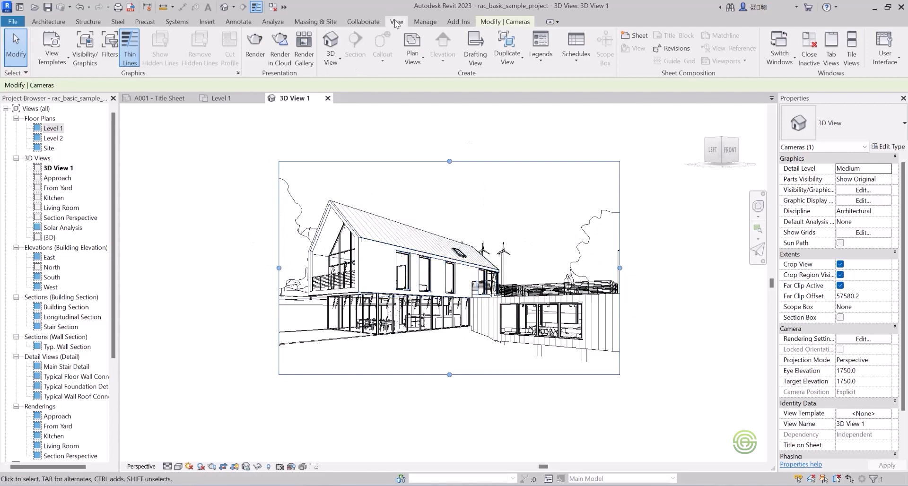
left_click(254, 46)
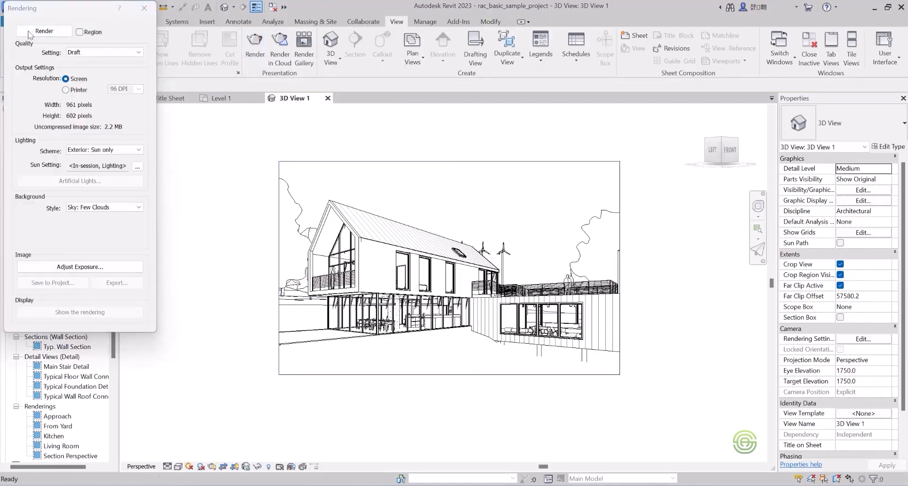
left_click_drag(46, 9, 159, 85)
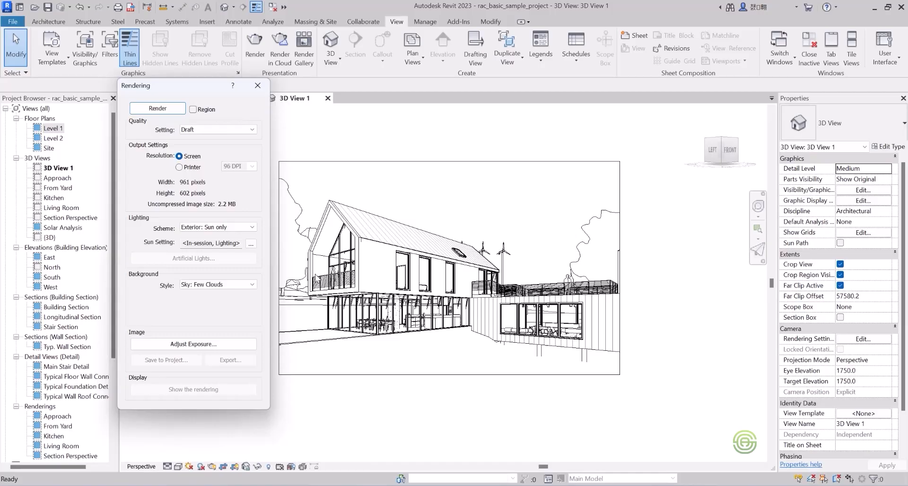
left_click(206, 131)
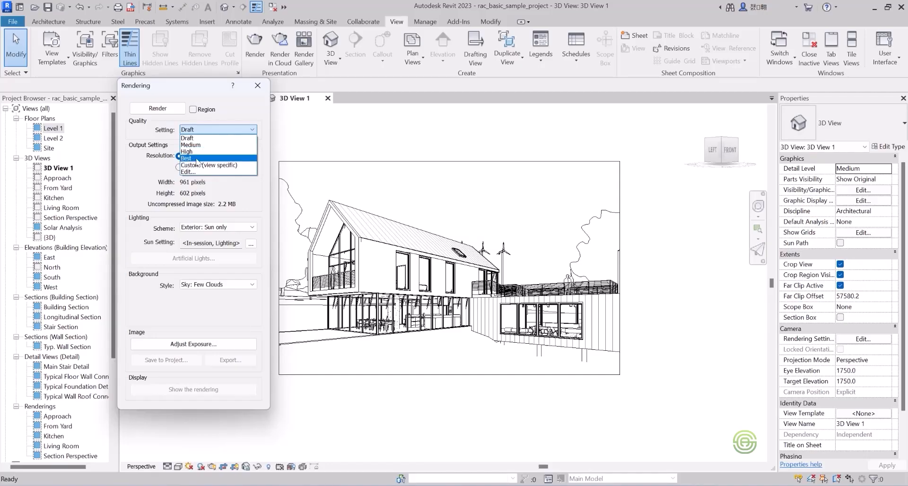
left_click(190, 138)
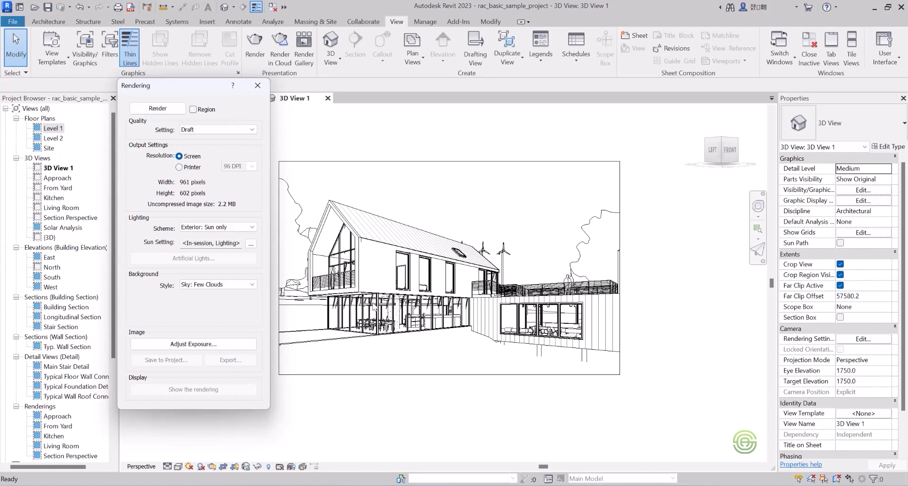
left_click(196, 130)
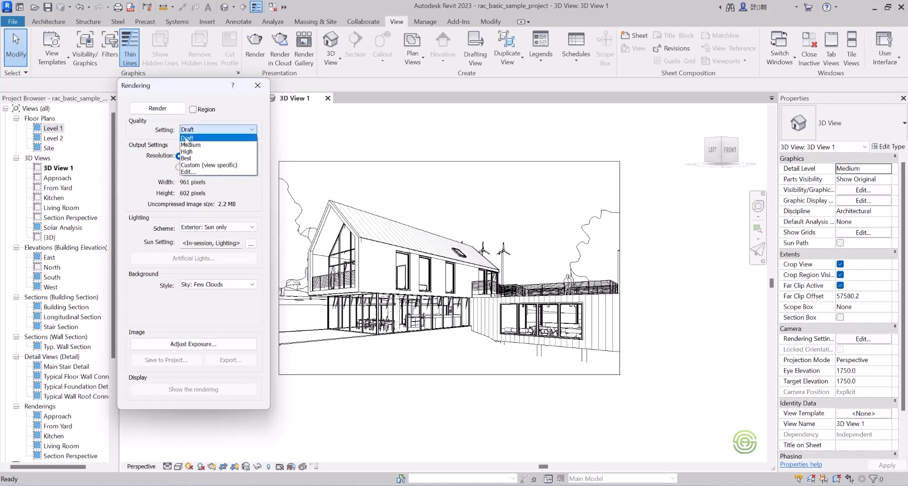
left_click(186, 138)
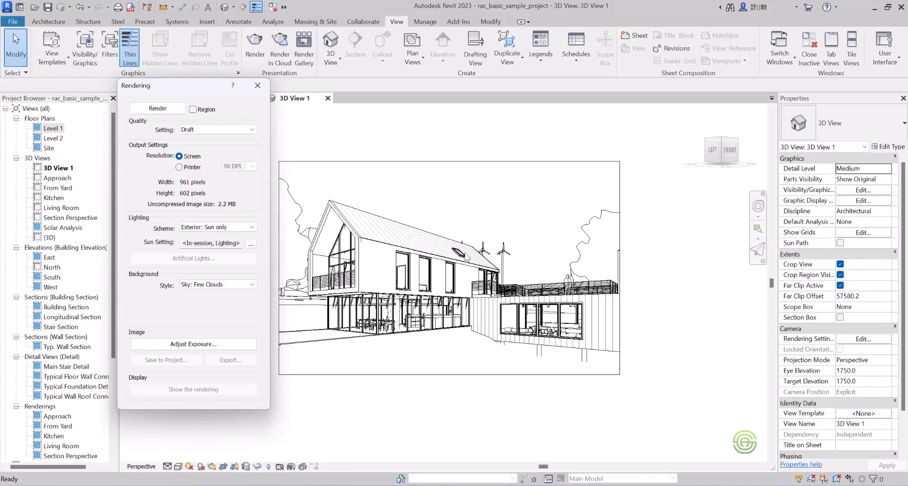
Review the available rendering quality options and keep the setting at Draft.
left_click(201, 131)
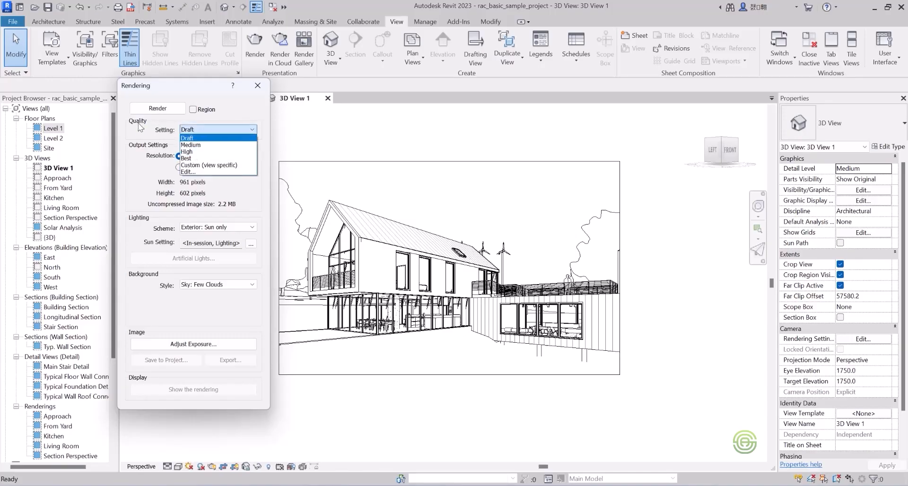
left_click(197, 131)
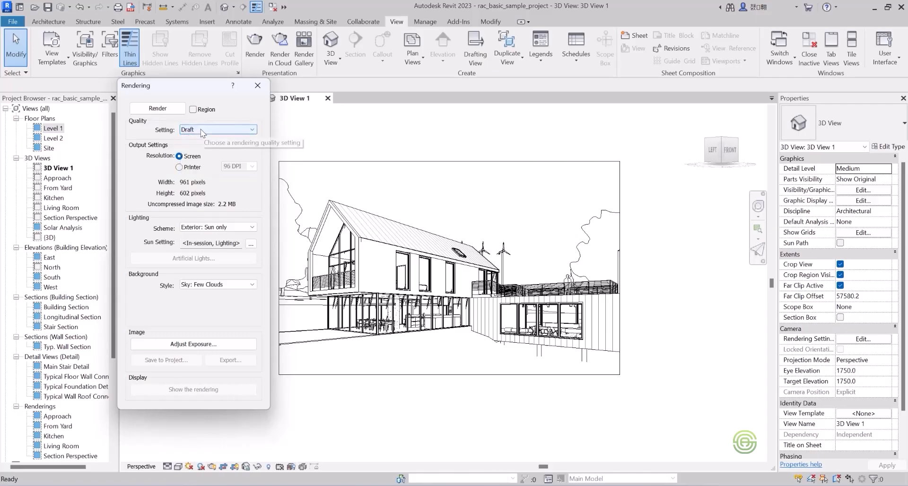
left_click(198, 132)
left_click(190, 137)
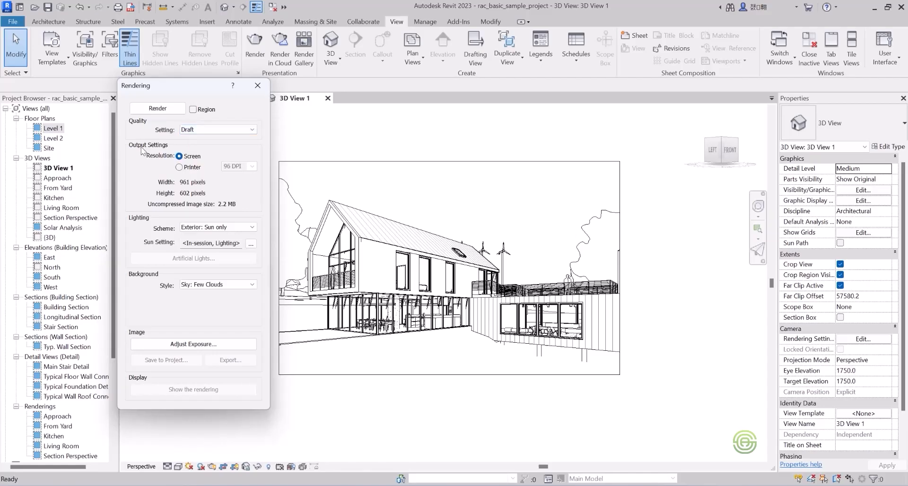
Set the rendering's output resolution to Printer at 150 DPI, keeping the quality at Draft.
left_click(179, 167)
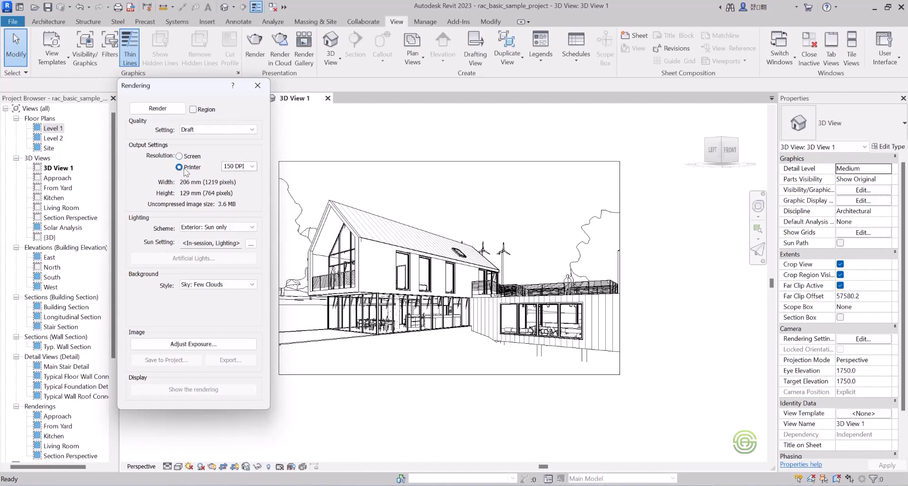
left_click(252, 167)
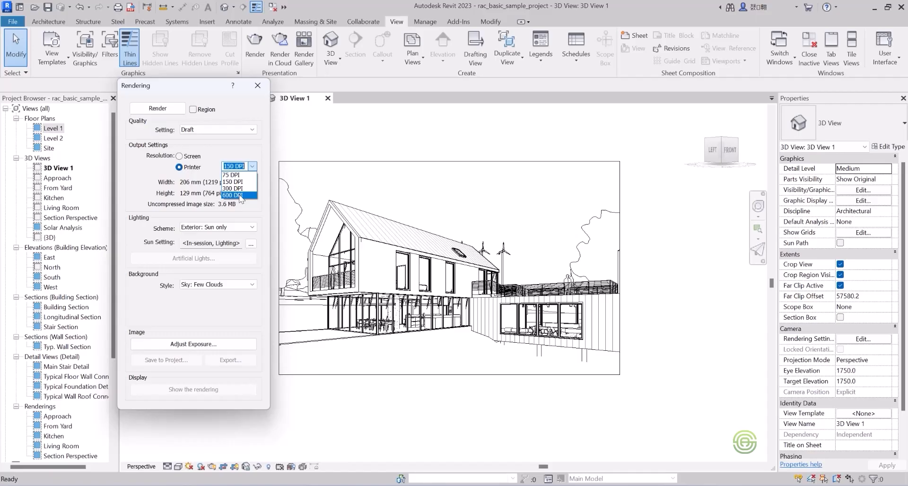
left_click(204, 130)
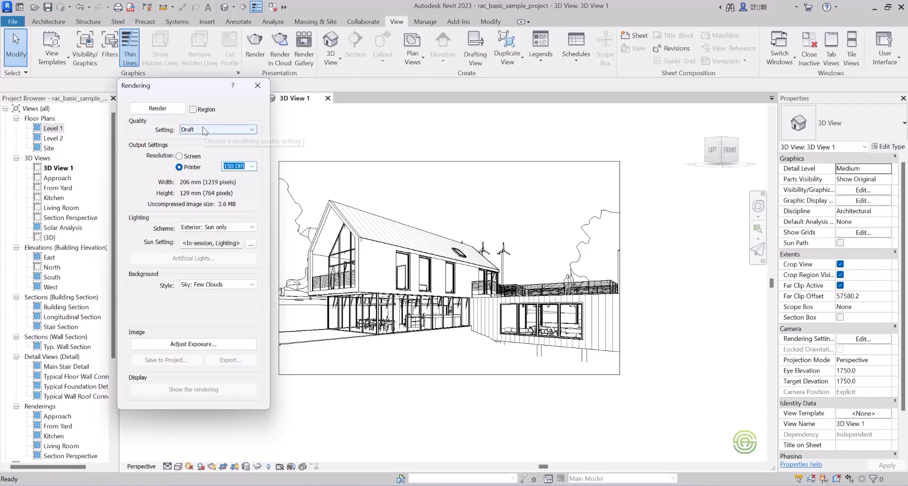
left_click(203, 129)
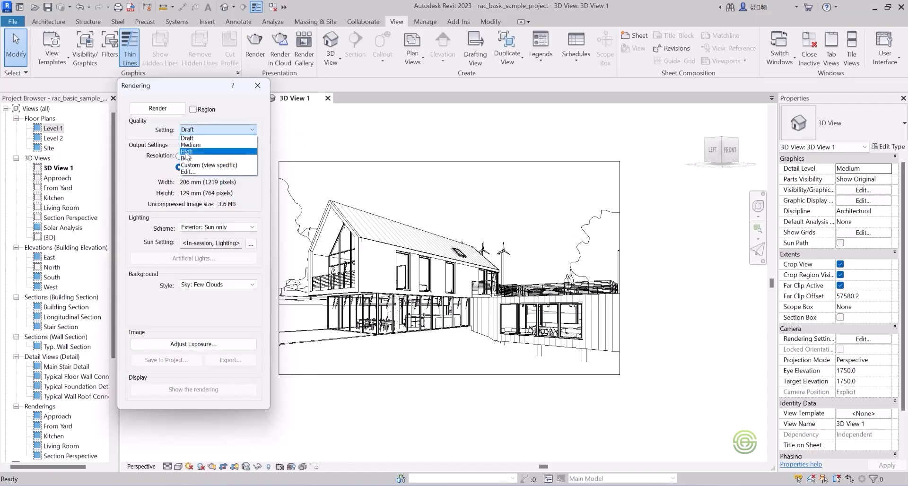
left_click(214, 128)
left_click(244, 166)
left_click(253, 166)
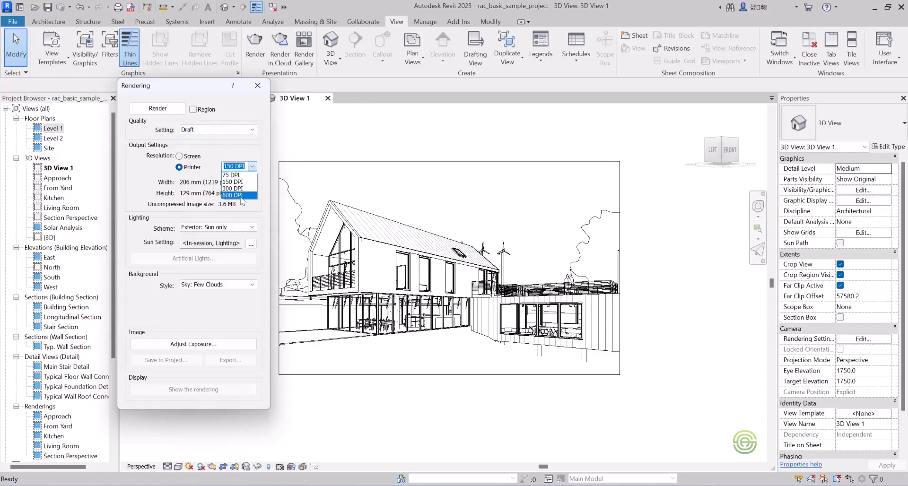
left_click(251, 167)
left_click(253, 166)
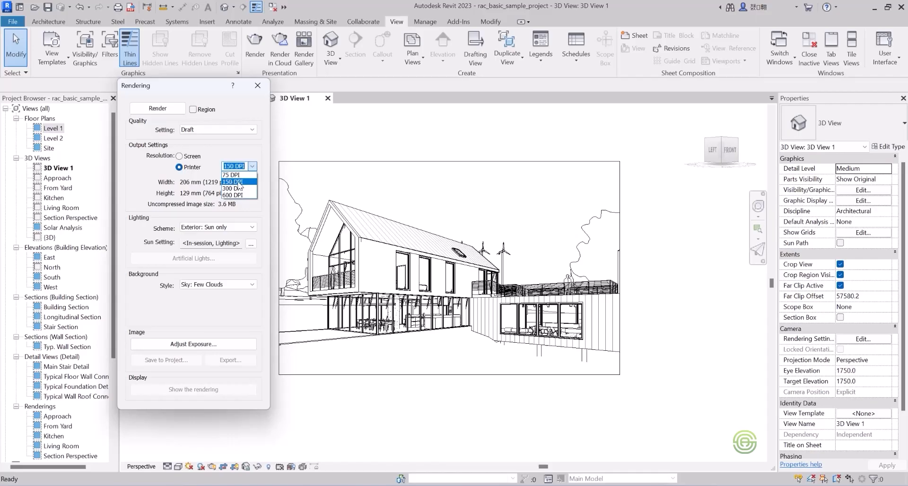
left_click(239, 183)
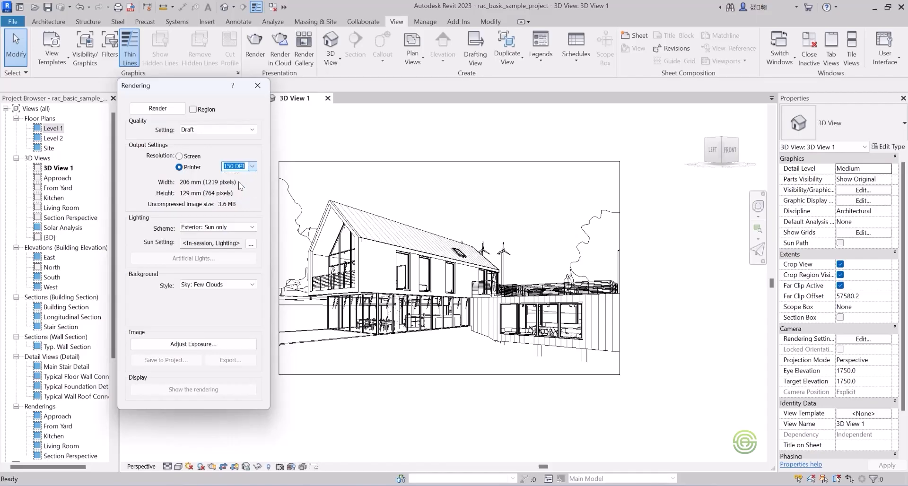
Choose the Exterior: Sun only lighting scheme and check the sun settings without changing them.
left_click(234, 227)
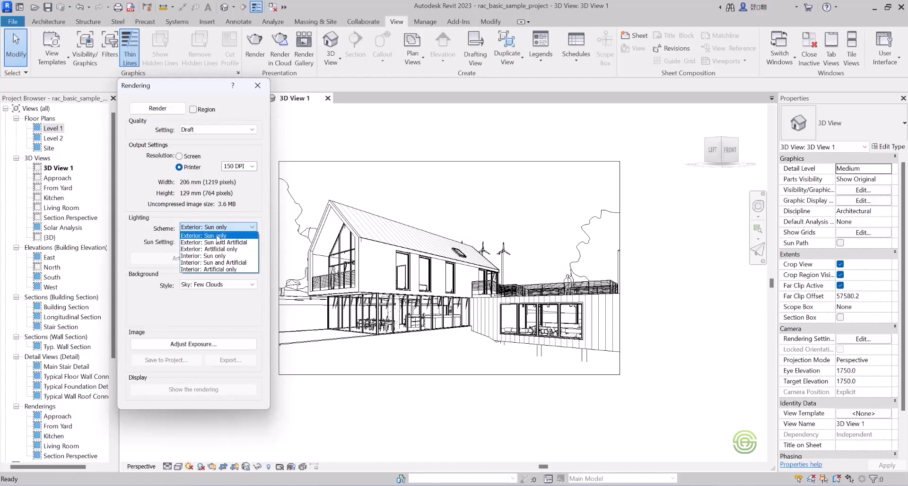
left_click(217, 236)
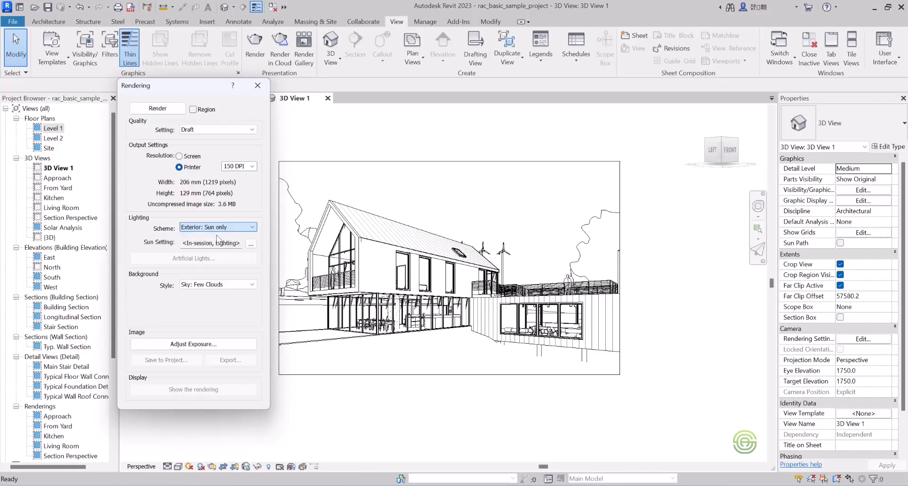
left_click(251, 244)
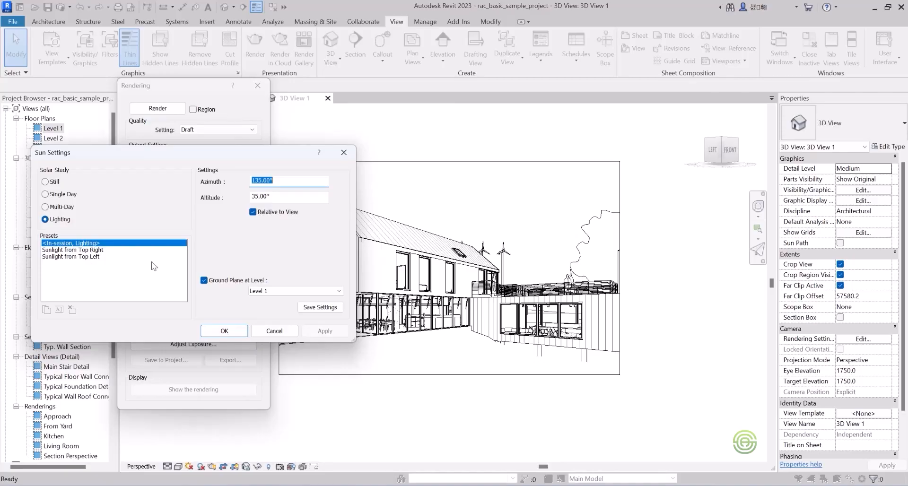
left_click(344, 154)
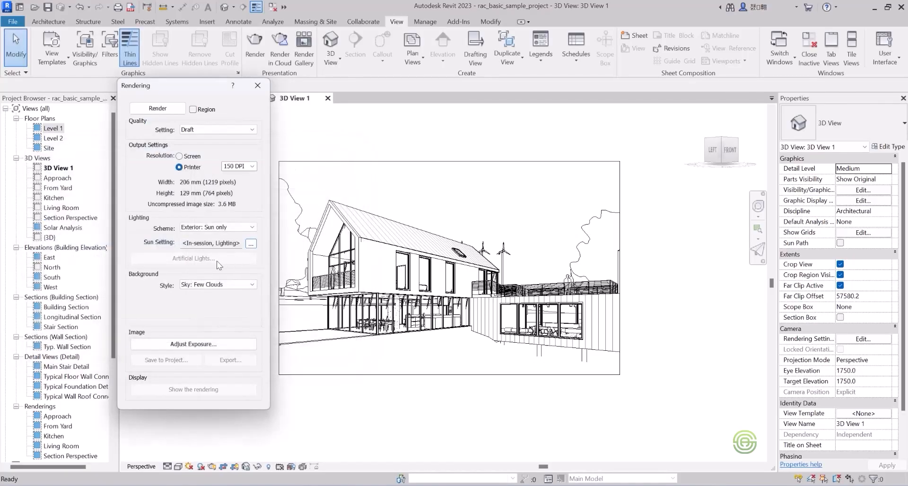
Set the background style to Sky: Cloudy and render the camera view.
left_click(215, 285)
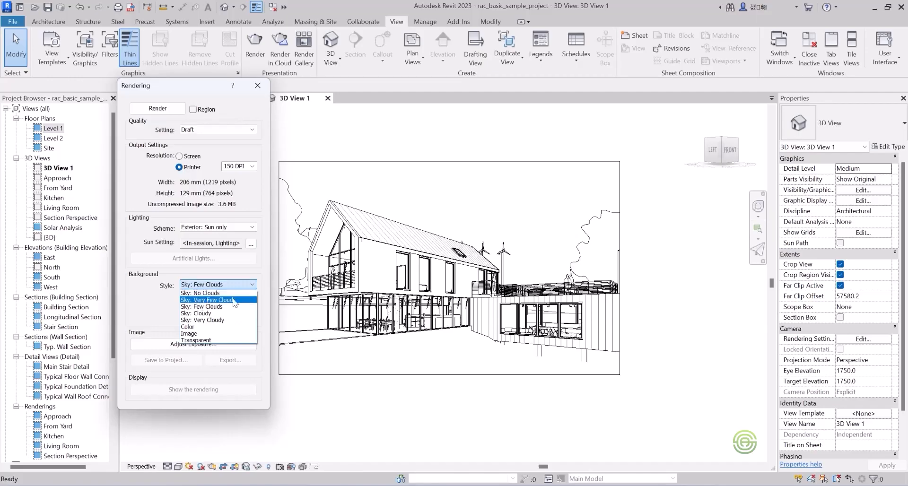
left_click(204, 313)
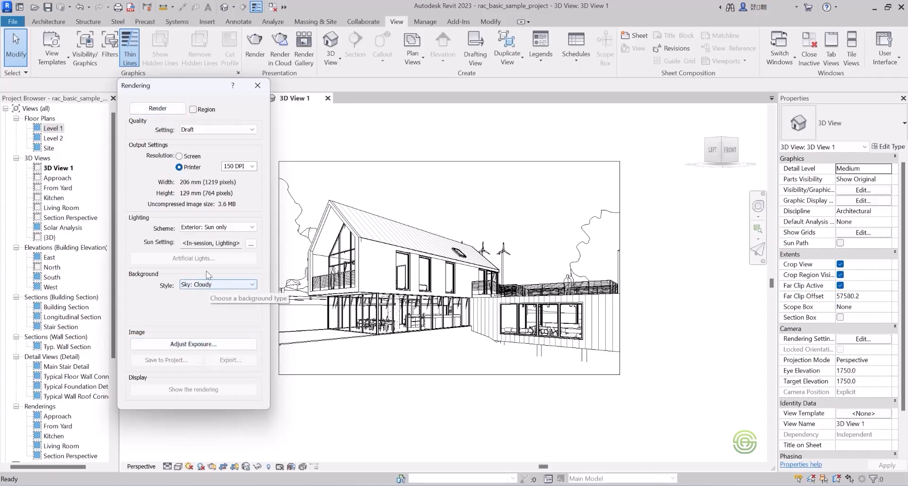
left_click(164, 112)
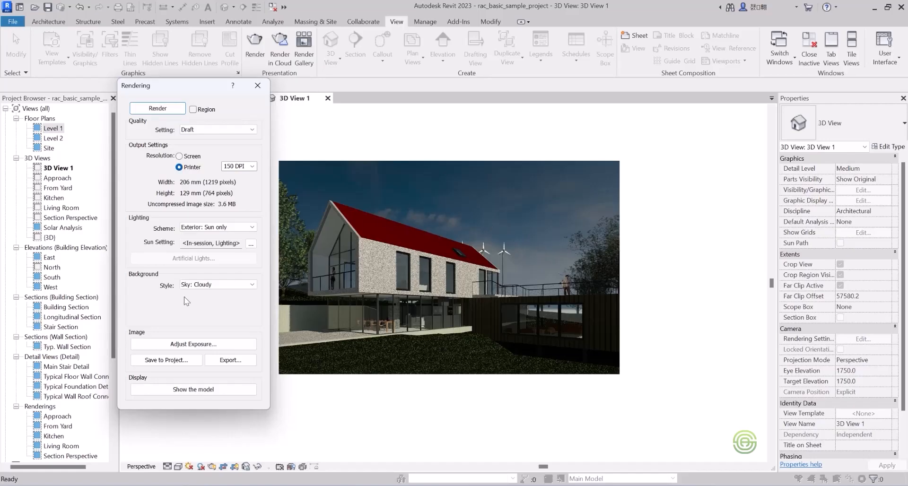
Brighten the rendered image by setting its exposure value to 12.
left_click(195, 344)
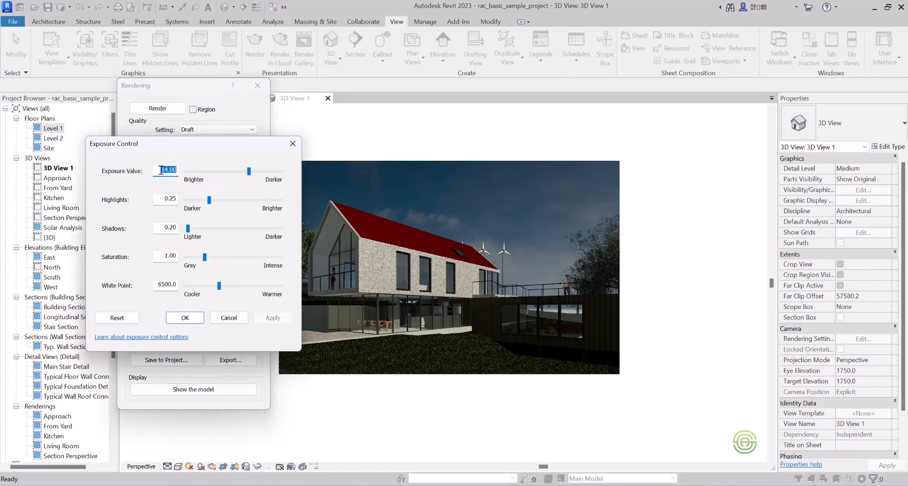
key("BackSpace")
key("ctrl+z")
type("12")
key("Return")
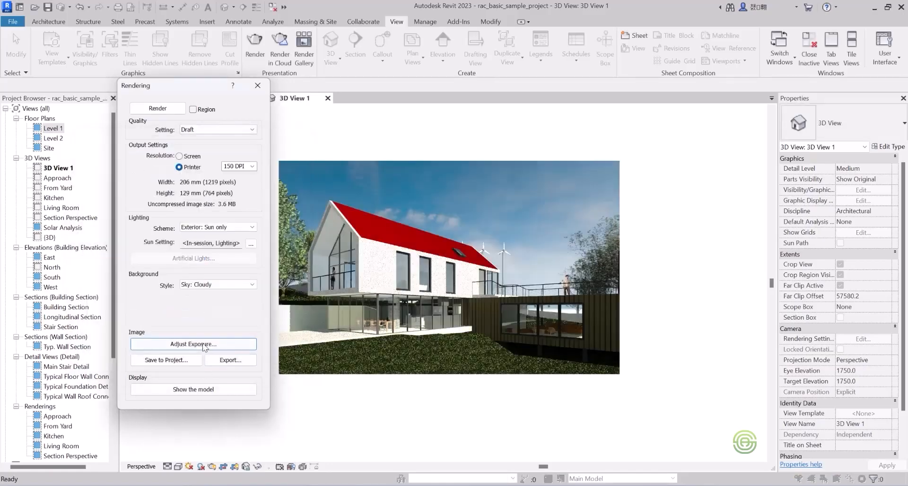
Fine-tune the rendered image's exposure value to about 11.60 and apply it.
left_click(236, 344)
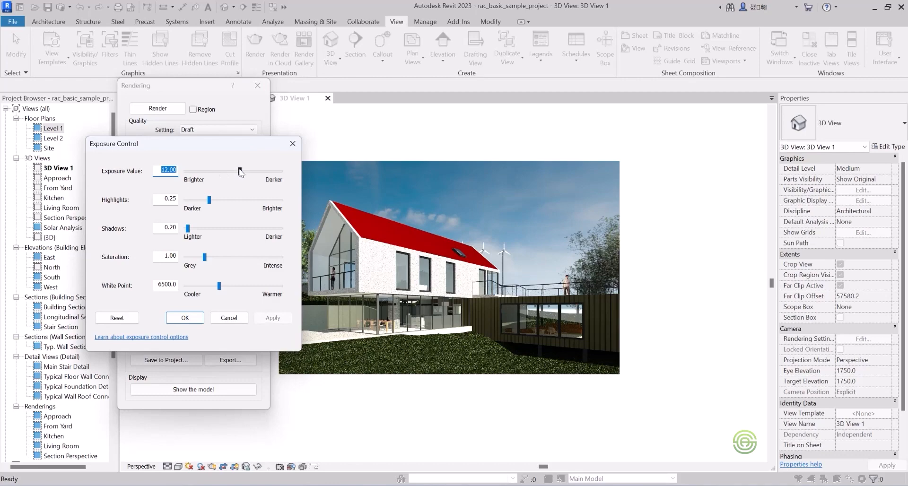
left_click_drag(241, 172, 242, 174)
left_click(273, 318)
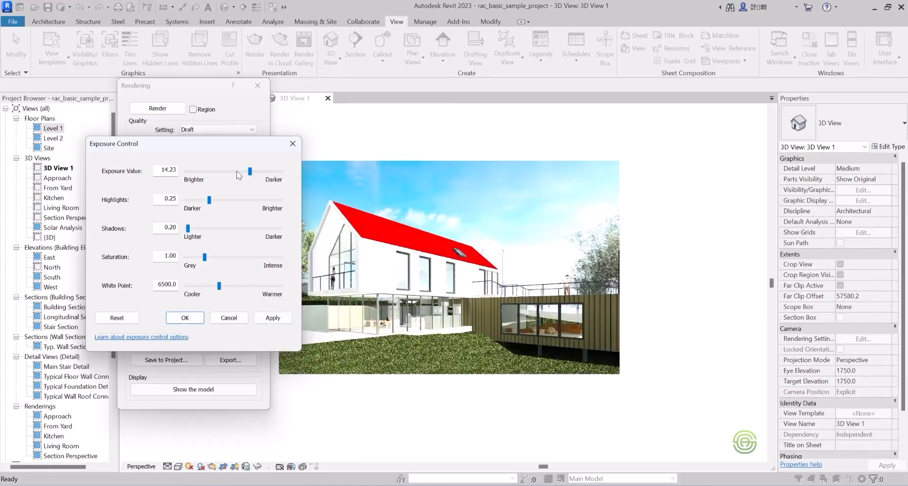
left_click_drag(231, 172, 239, 170)
left_click(279, 318)
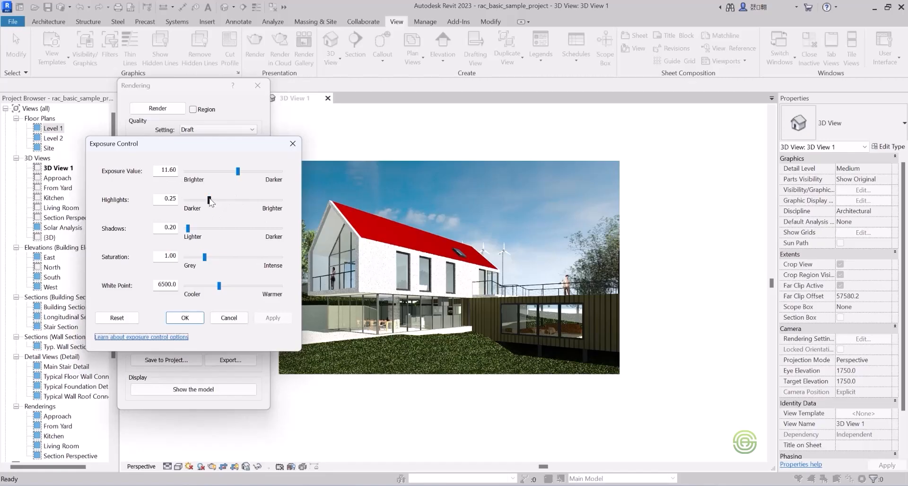
Try the image's Highlights at 0.24 and return the value to 0.25.
left_click_drag(210, 200, 209, 197)
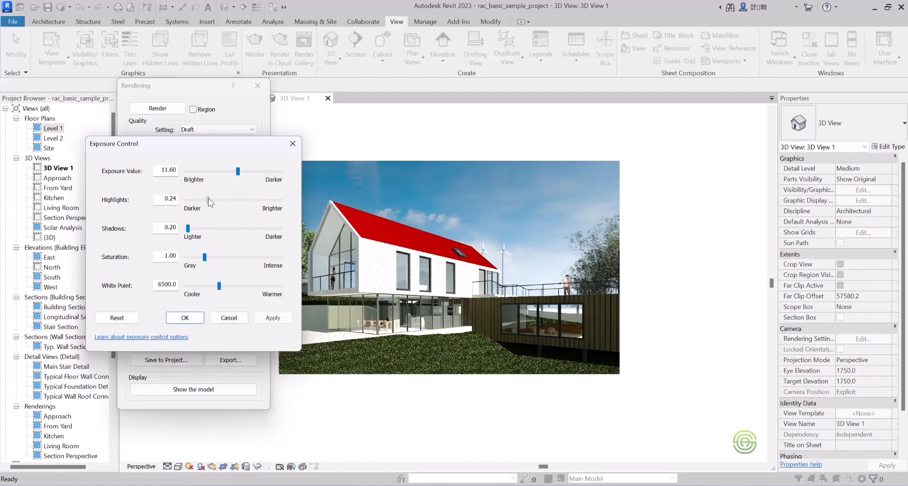
left_click(269, 319)
left_click(210, 202)
Deepen the rendered image's shadows by setting the Shadows value to 0.40.
left_click_drag(190, 230, 191, 231)
left_click_drag(194, 227, 195, 228)
left_click(276, 318)
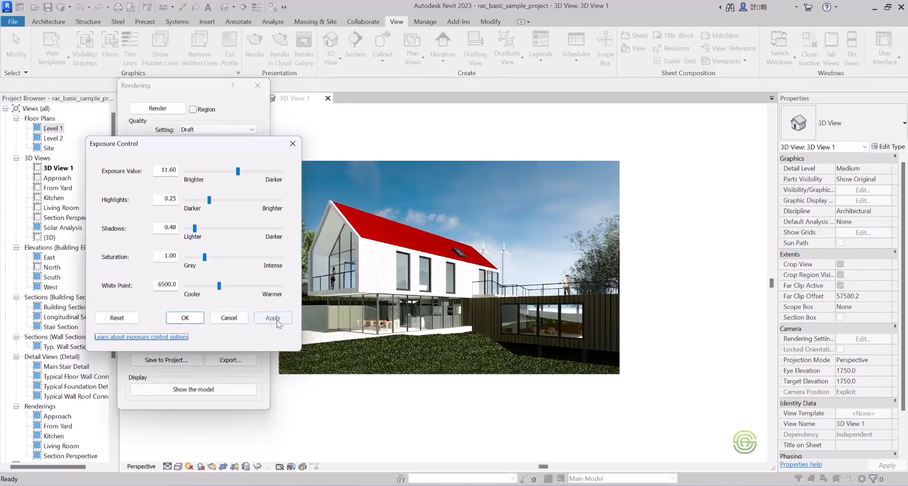
left_click(197, 228)
left_click(197, 229)
left_click(192, 229)
left_click(188, 227)
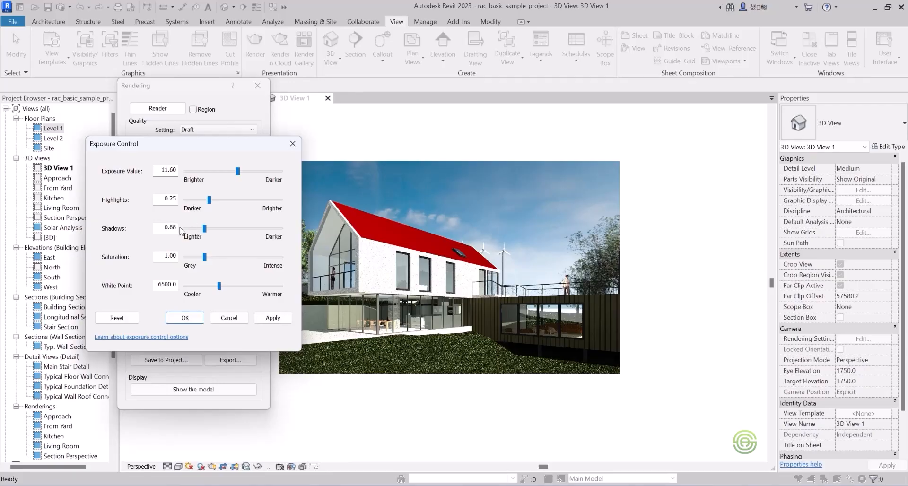
left_click_drag(176, 228, 172, 228)
key("BackSpace")
key("Return")
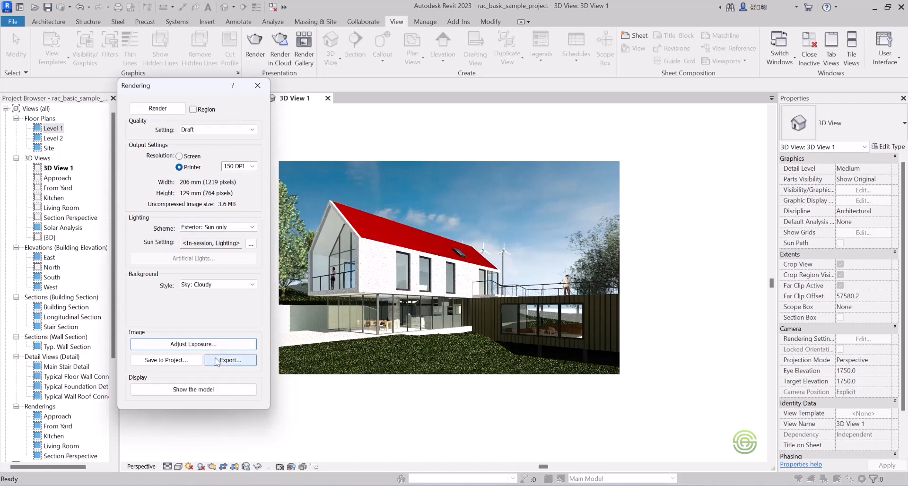
Reopen the exposure controls and raise the rendered image's Saturation to about 1.49.
left_click(205, 344)
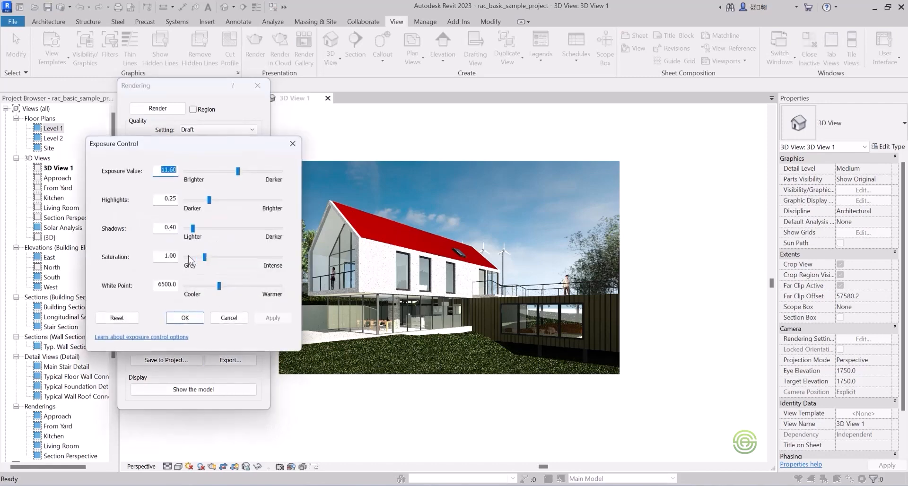
left_click_drag(204, 258, 211, 258)
left_click(270, 315)
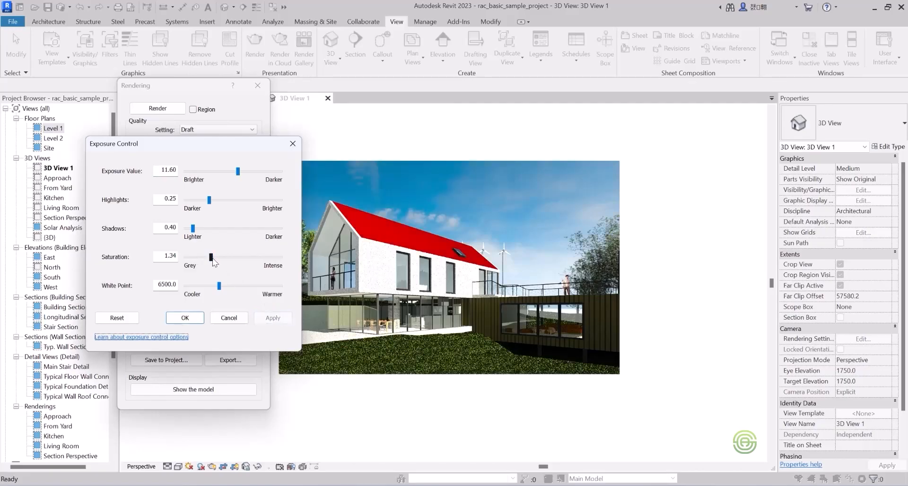
left_click_drag(213, 258, 214, 259)
left_click(271, 318)
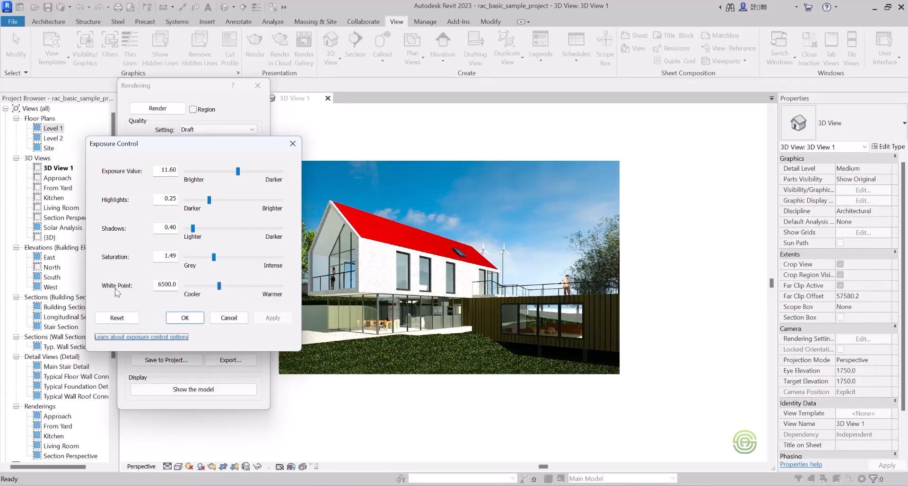
Try a cooler white point of about 4311.9 and a warmer one of about 10419.4 on the rendered image.
left_click(220, 287)
left_click_drag(219, 285, 204, 287)
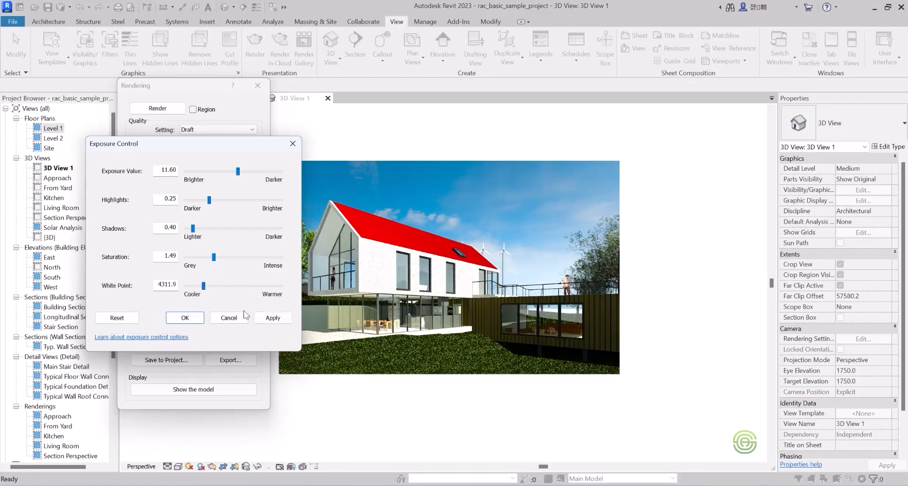
left_click(271, 319)
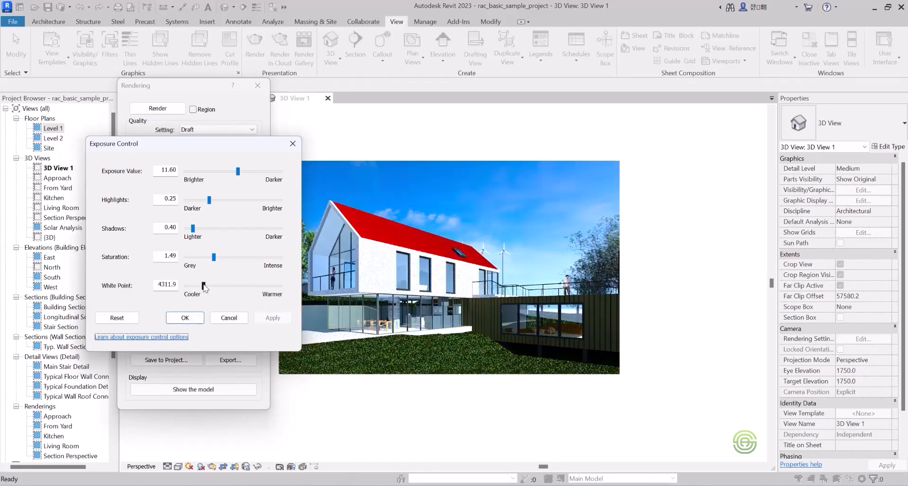
left_click_drag(204, 286, 247, 286)
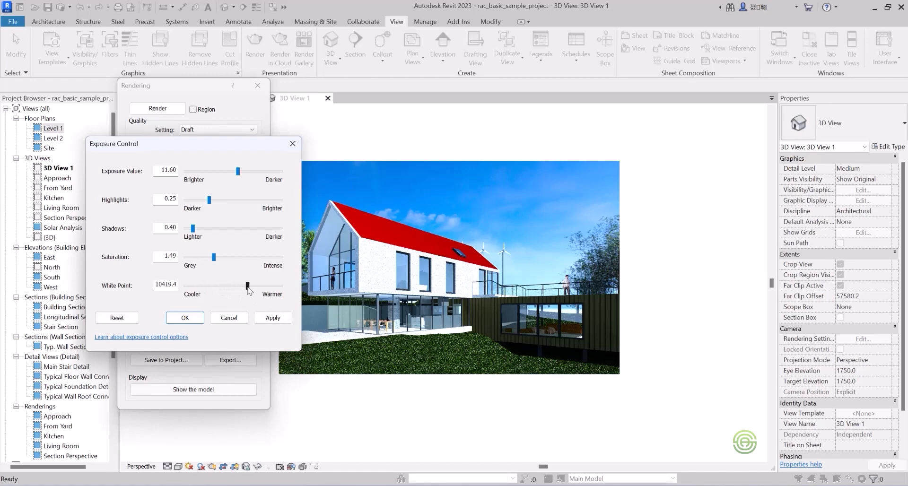
left_click(273, 318)
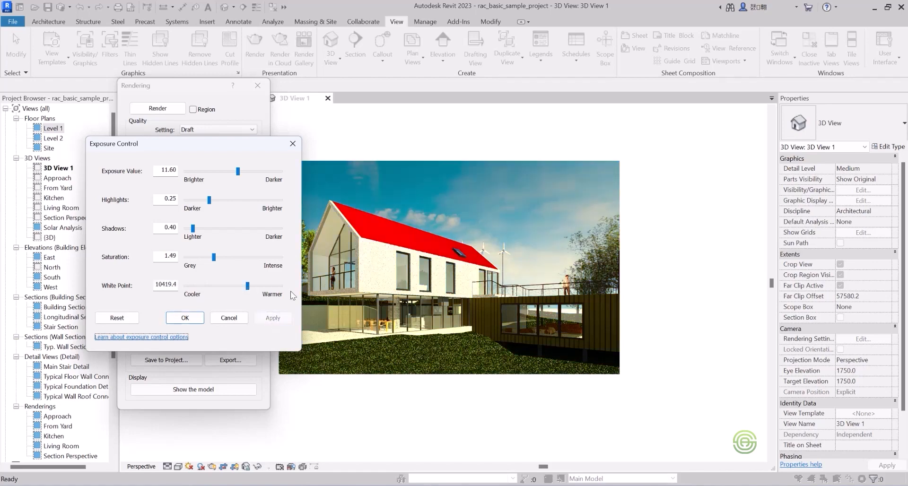
Bring the rendered image's white point back to a slightly warm 7000 and apply it.
left_click_drag(247, 286, 225, 287)
left_click(269, 318)
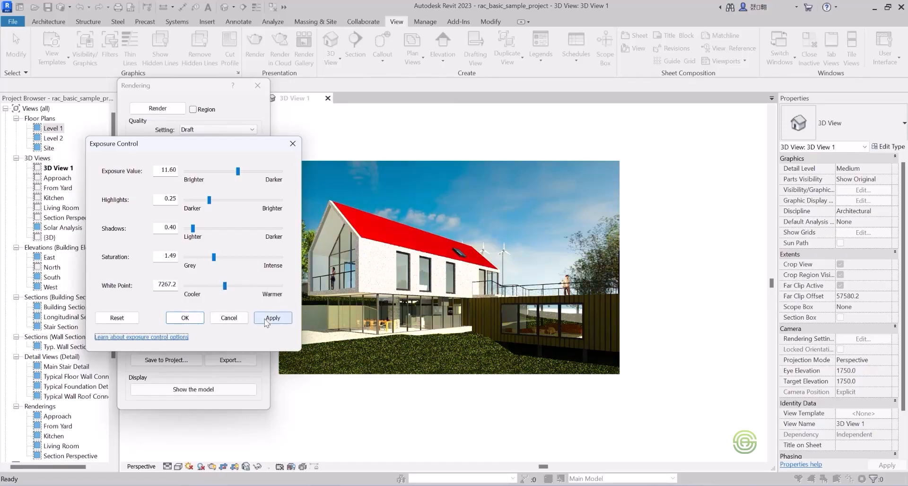
left_click(222, 285)
left_click(222, 285)
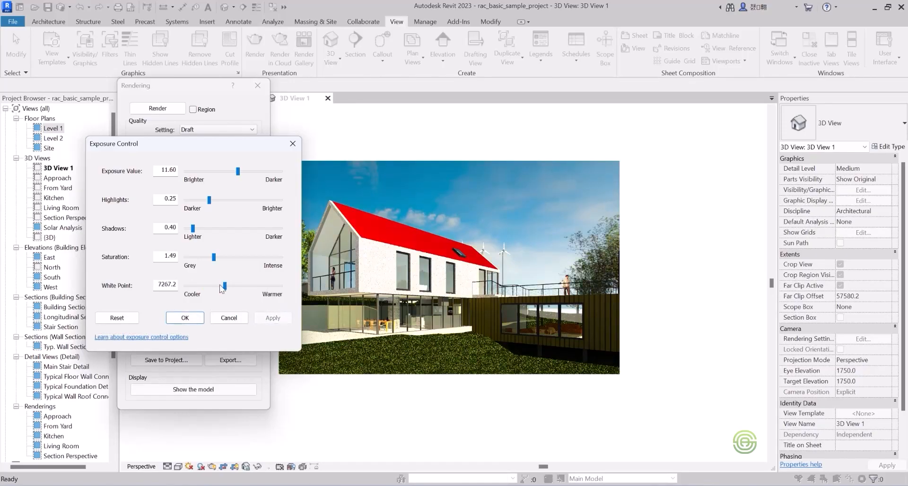
left_click(220, 285)
left_click_drag(222, 289, 159, 283)
type("7000")
left_click(276, 318)
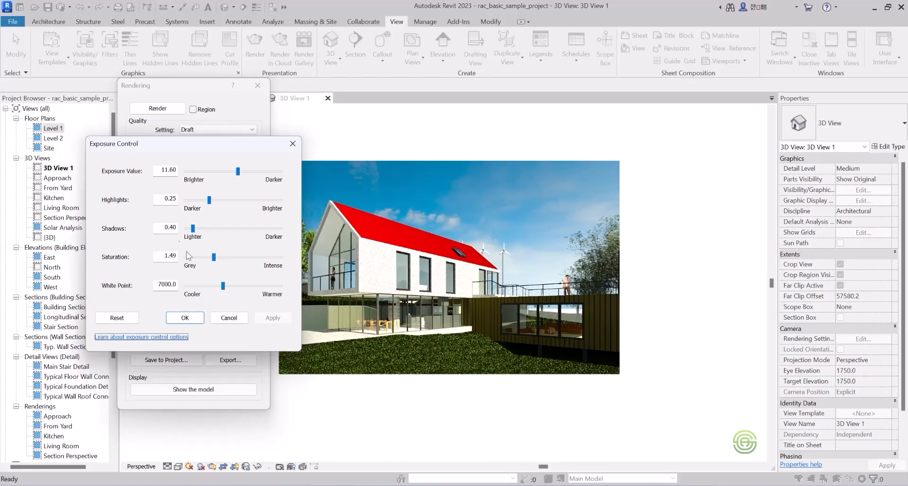
Set the rendered image's Saturation to 1.50 and accept the exposure settings.
left_click_drag(177, 255, 171, 256)
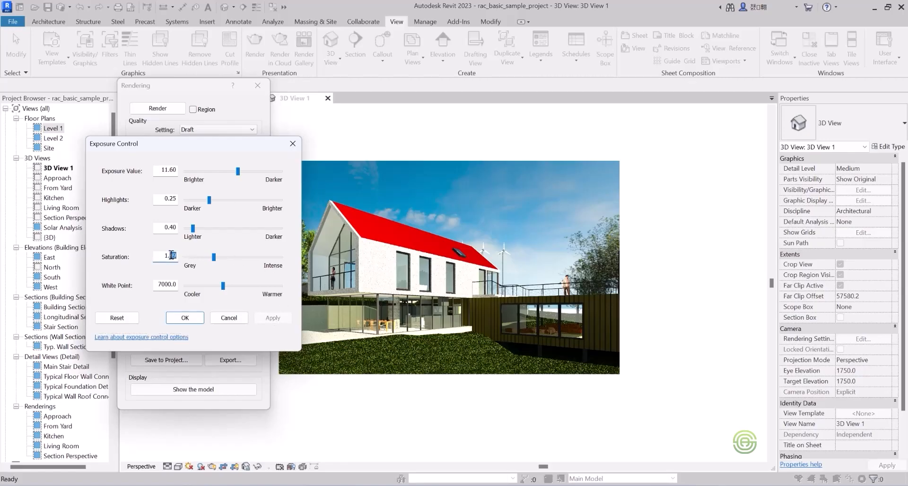
type("50")
left_click(185, 318)
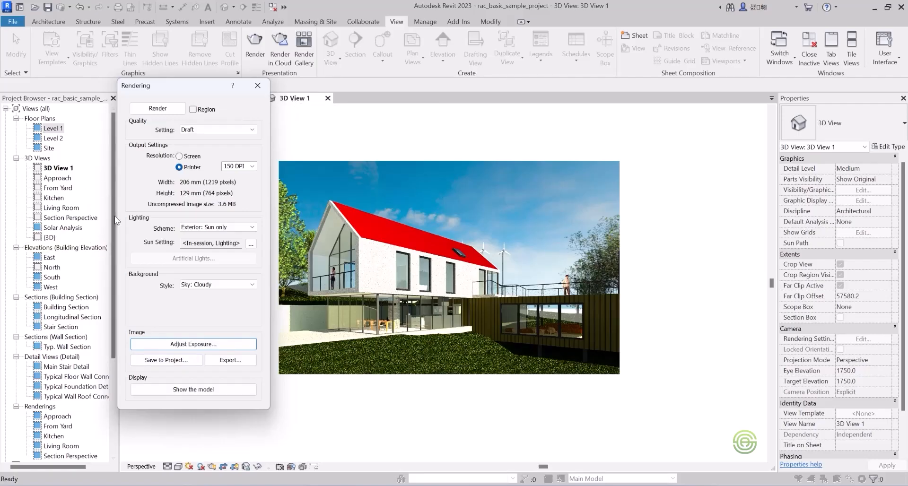
Save the rendered image to the project's Renderings branch under the name Exterior View 1.
left_click_drag(112, 223, 113, 231)
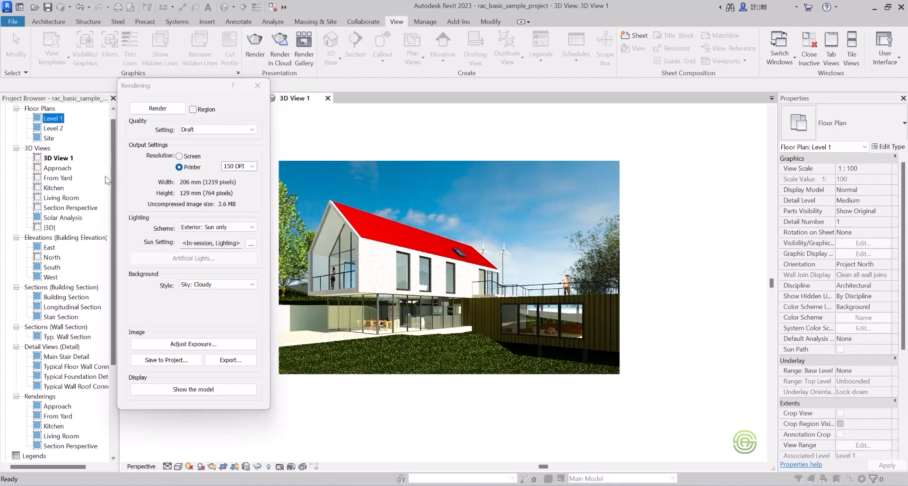
left_click_drag(112, 169, 112, 282)
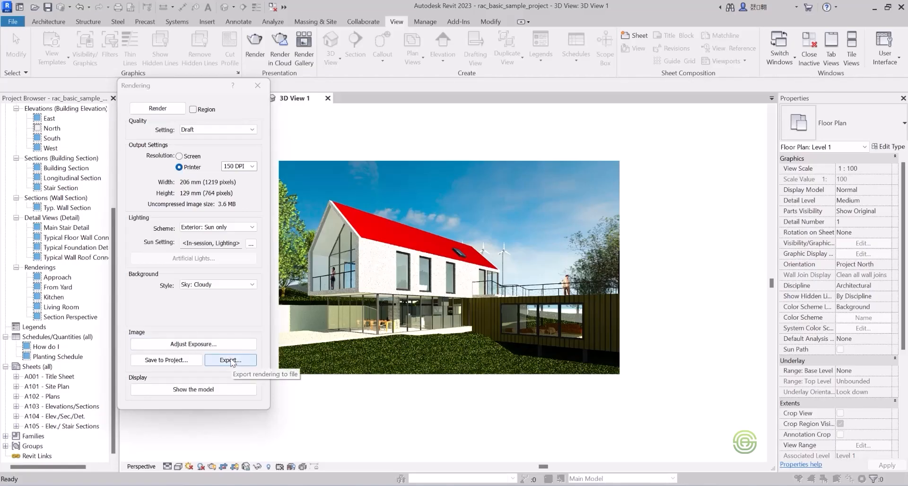
left_click(171, 361)
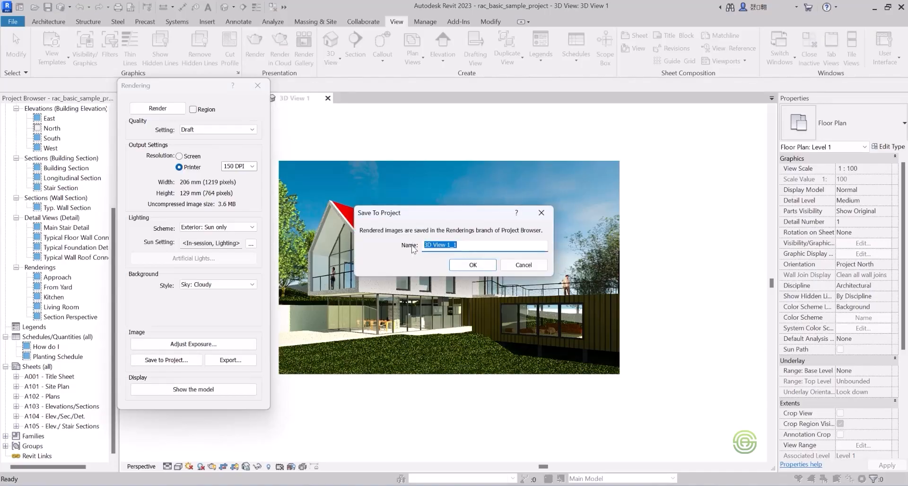
type("Exterior Clew 1")
left_click(448, 245)
key("BackSpace")
type("V")
left_click(466, 265)
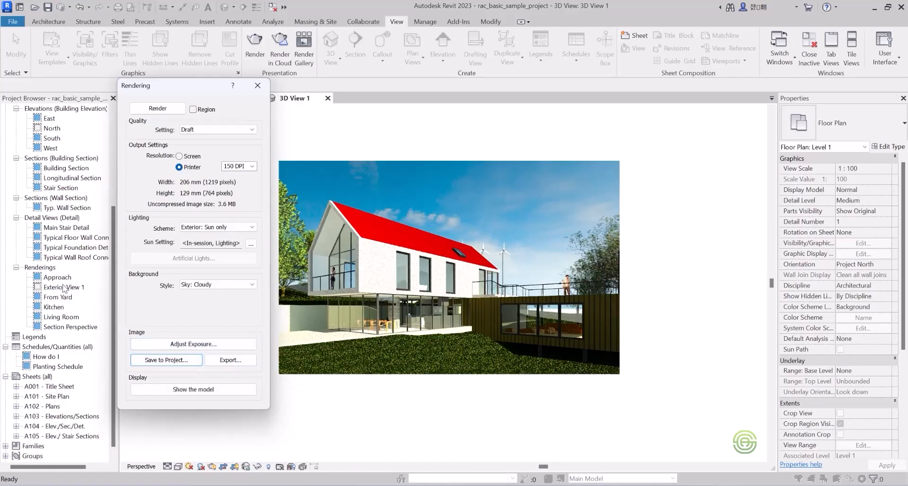
Export the rendered image to the Documents folder as a JPEG file named 3D View 1.
left_click(231, 360)
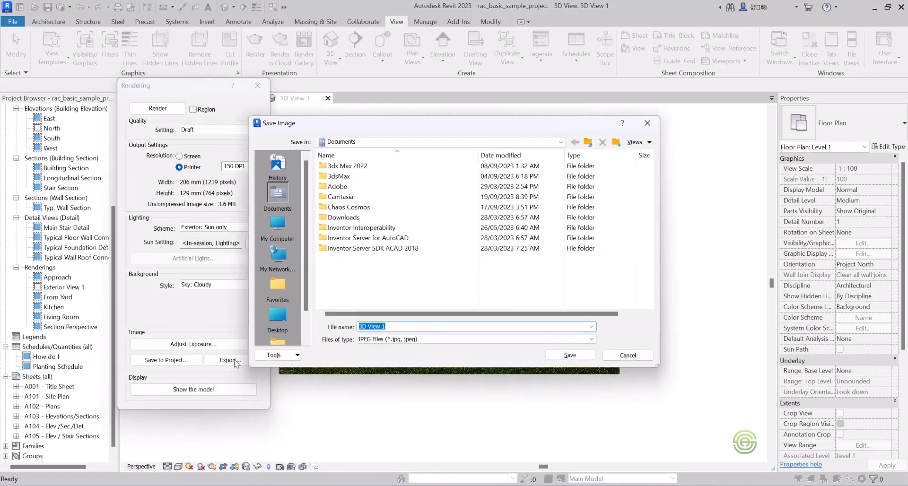
left_click(396, 341)
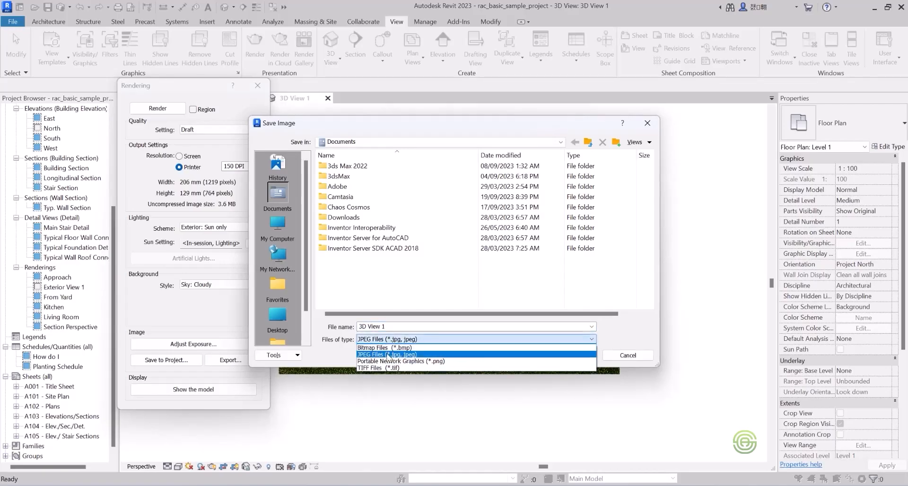
left_click(390, 352)
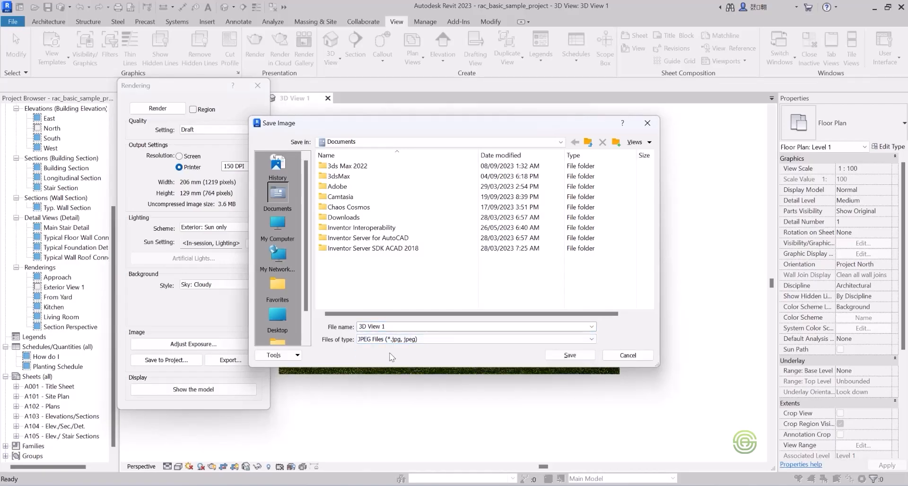
left_click(572, 356)
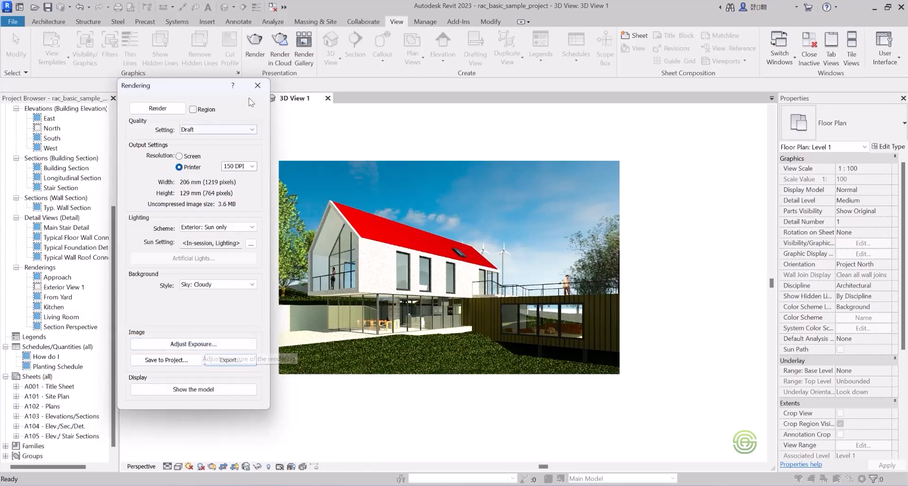
Leave the rendering settings, close 3D View 1 and open the saved Exterior View 1 rendering.
left_click(257, 85)
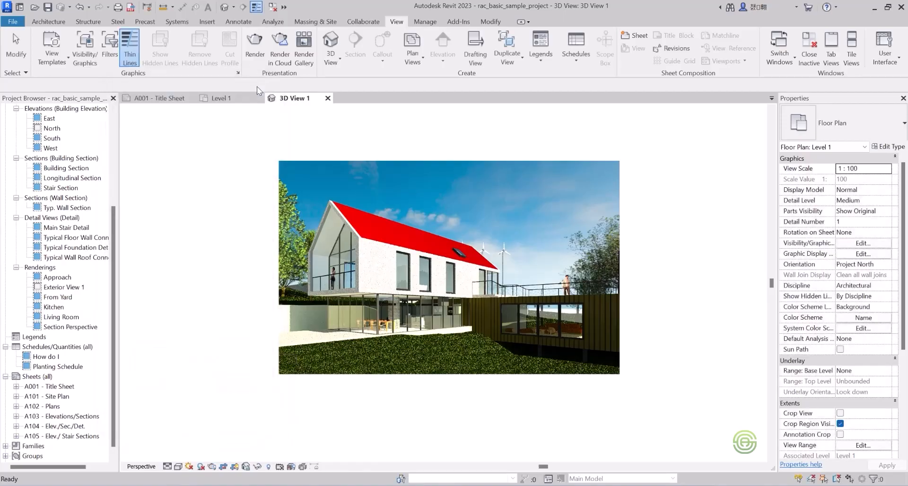
left_click(243, 226)
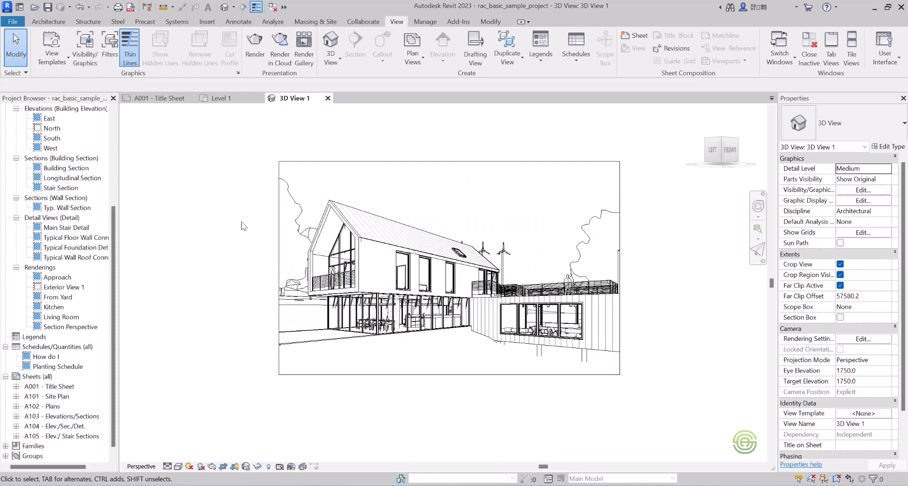
left_click(327, 98)
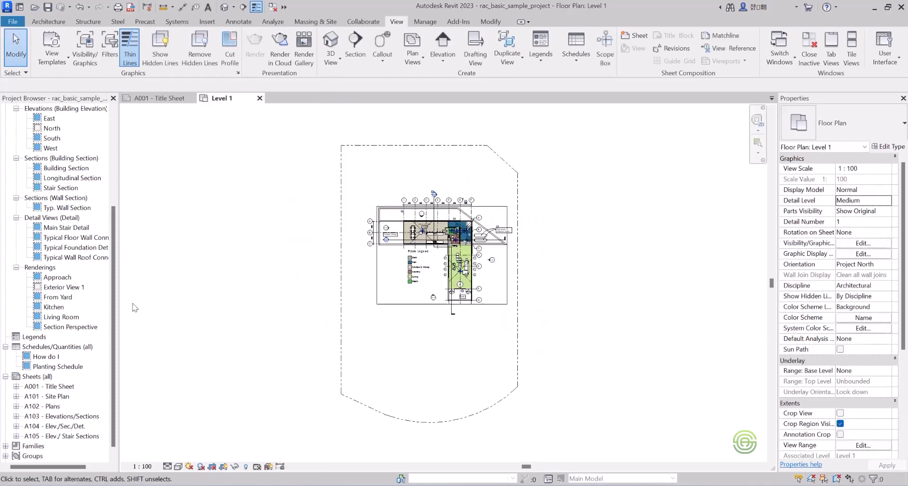
double_click(67, 288)
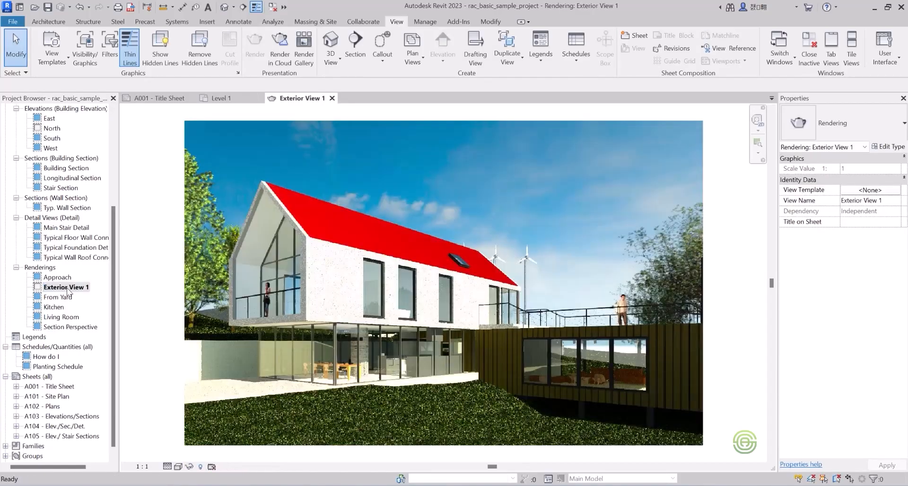
scroll(329, 232, "down", 1)
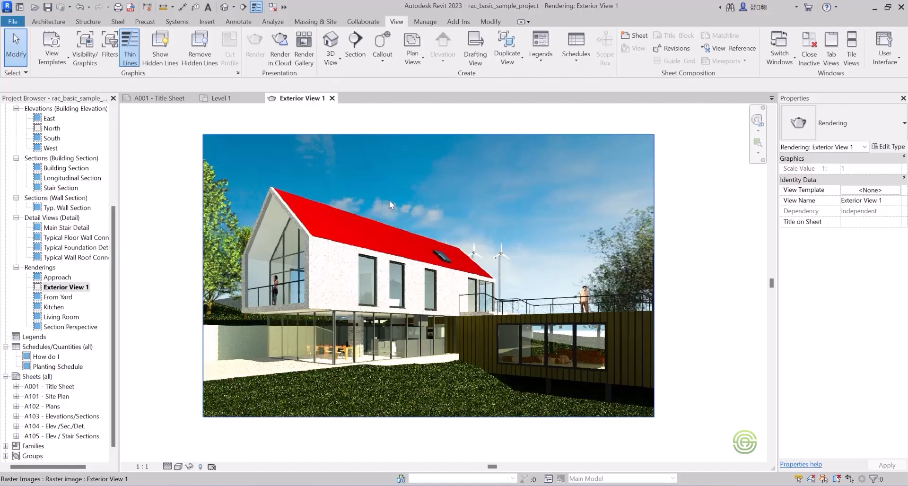
Examine the image export options for the Exterior View 1 rendering without exporting it.
left_click(263, 134)
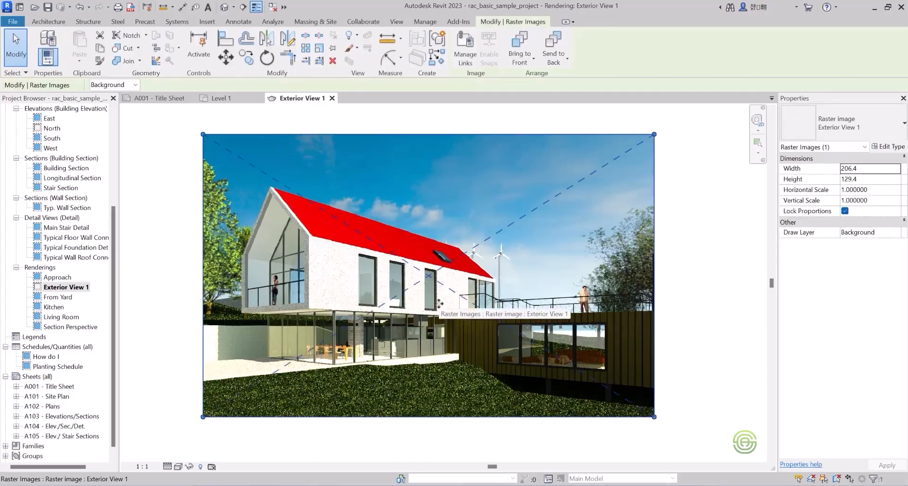
left_click(15, 21)
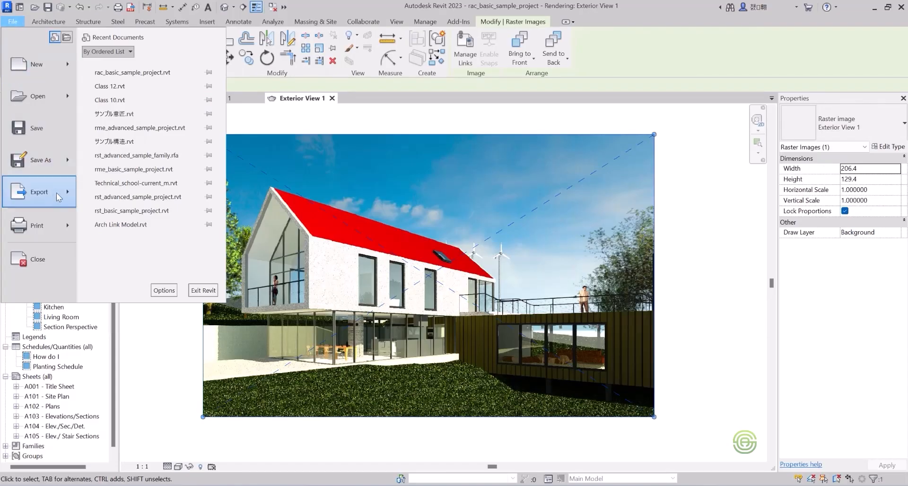
mouse_move(59, 197)
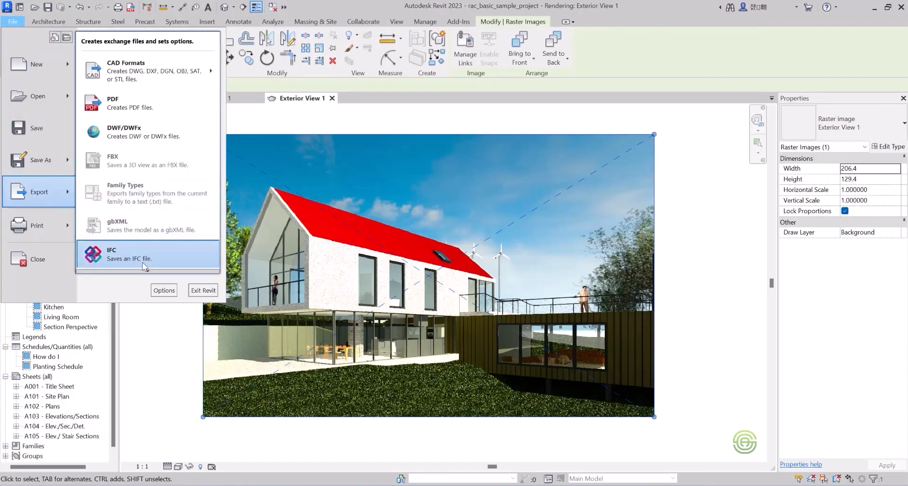
mouse_move(148, 271)
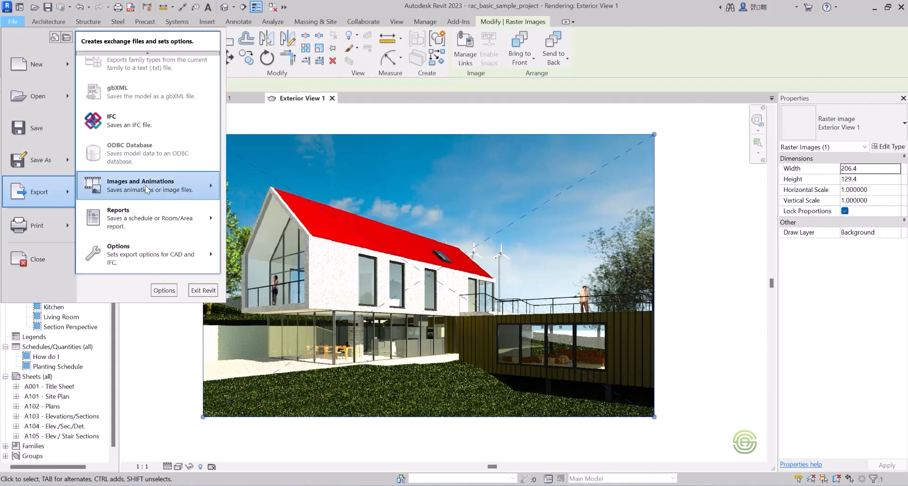
mouse_move(146, 185)
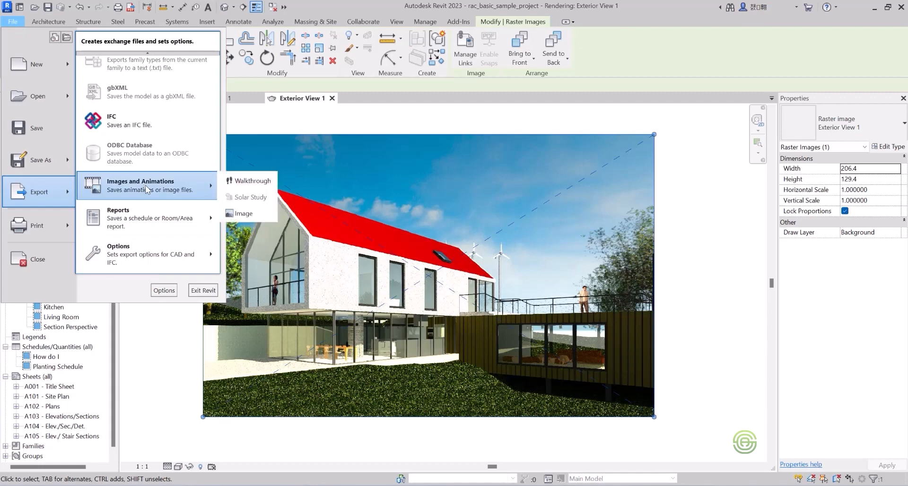
left_click(243, 214)
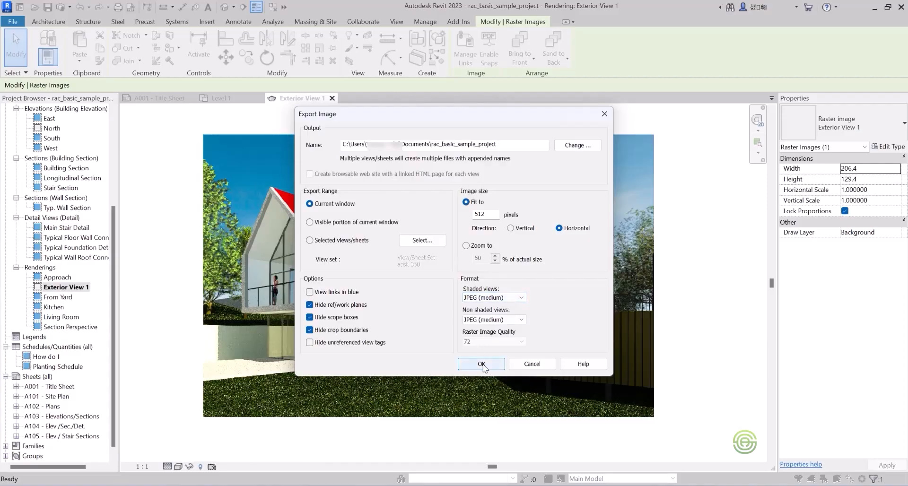
left_click(605, 114)
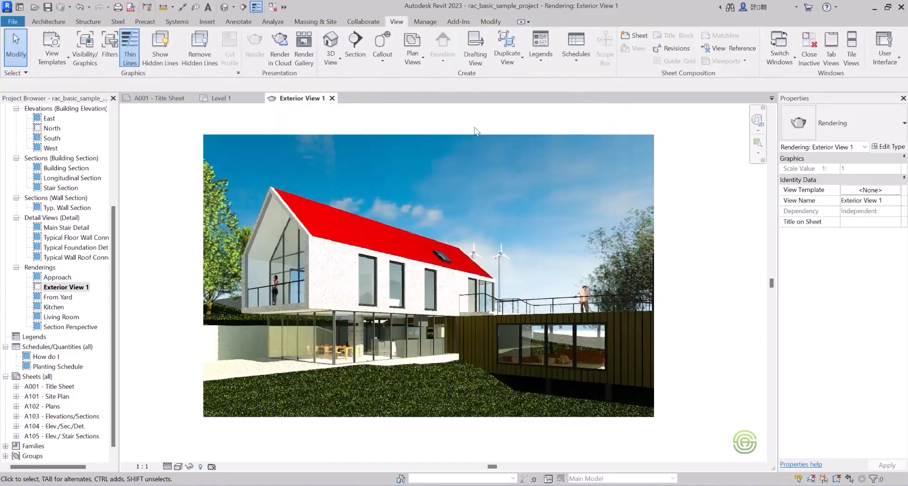
Close the rendering and place a perspective camera on Level 1, southwest of the house, aimed at the building's northeast corner.
left_click(333, 98)
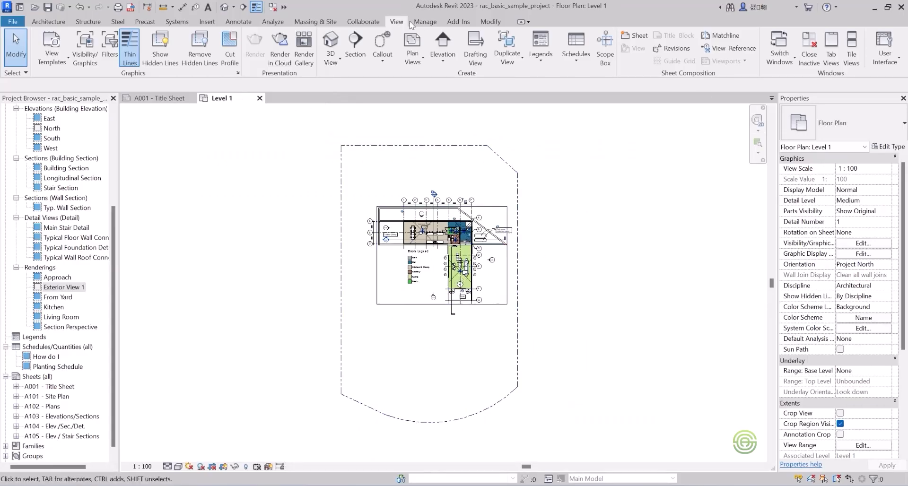
left_click(331, 62)
left_click(350, 101)
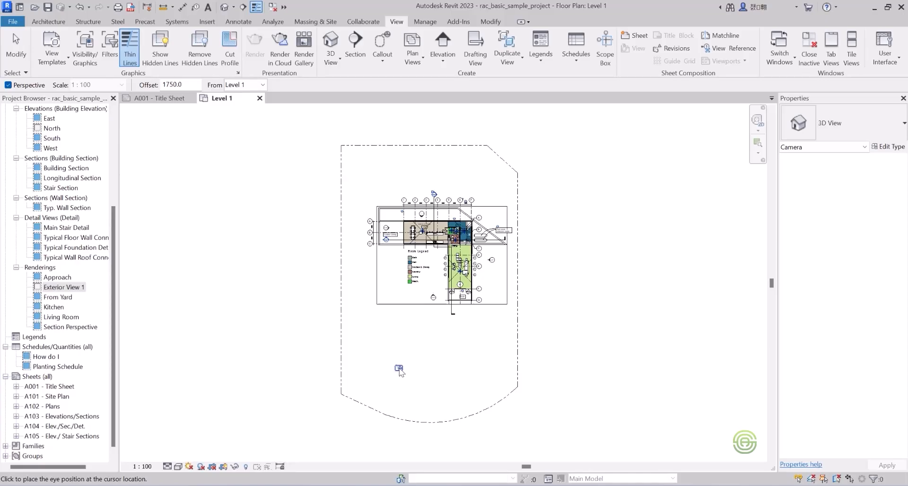
left_click(399, 374)
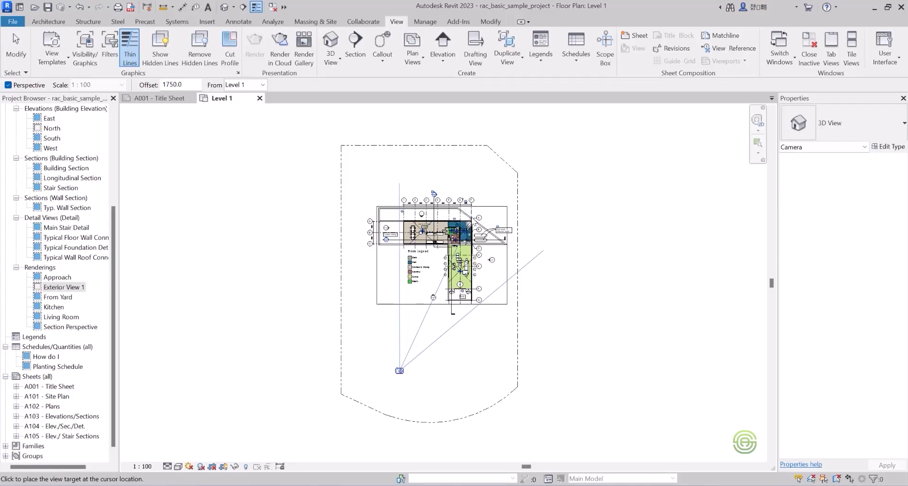
left_click(472, 221)
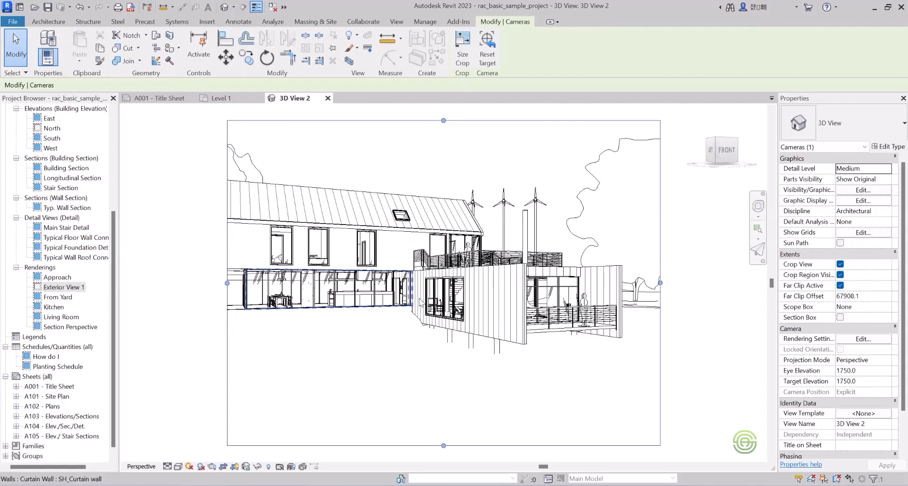
Resize the new camera view's crop region to about 191 x 113 mm, framing the whole house with more sky and less foreground.
scroll(419, 301, "down", 2)
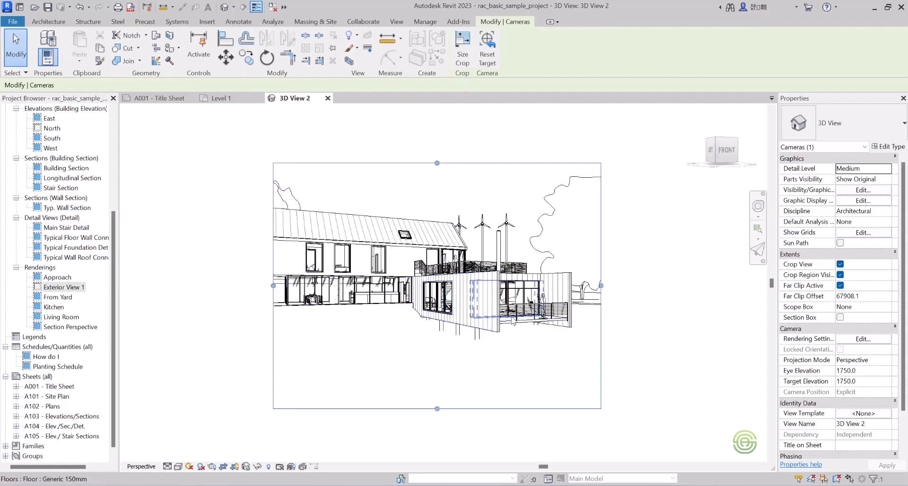
scroll(500, 213, "down", 1)
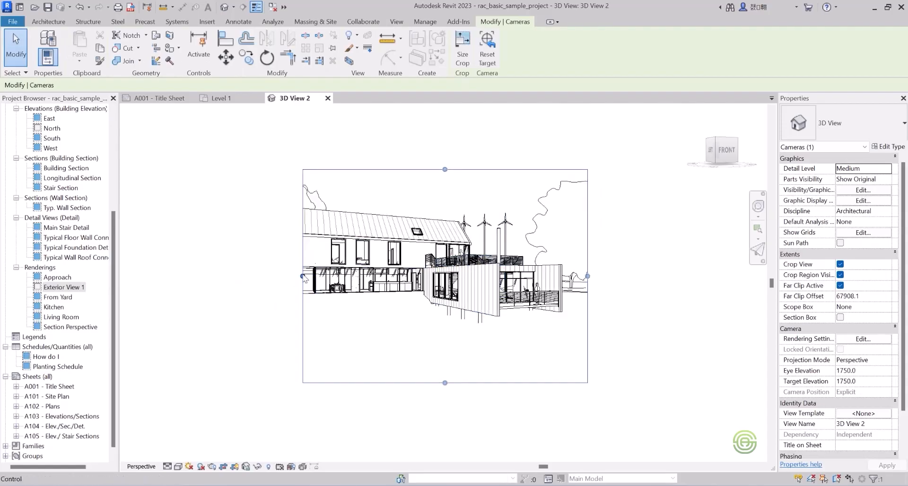
left_click_drag(303, 276, 227, 276)
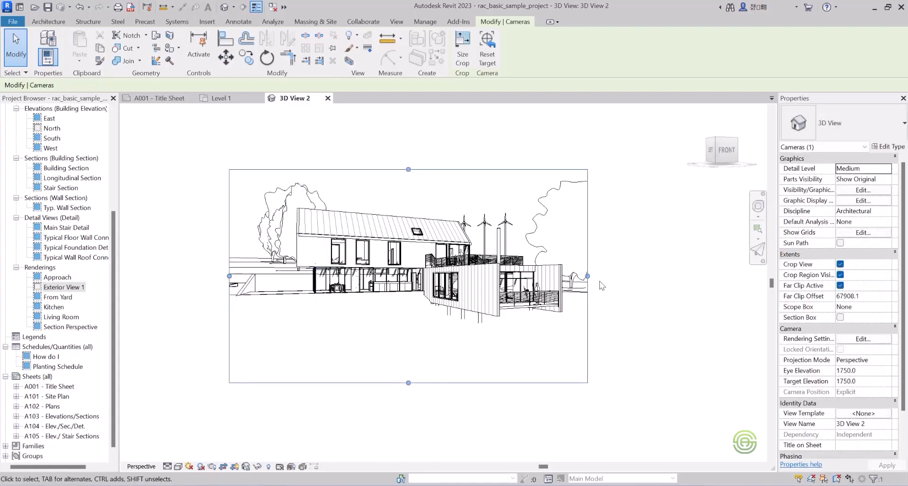
left_click_drag(587, 277, 593, 276)
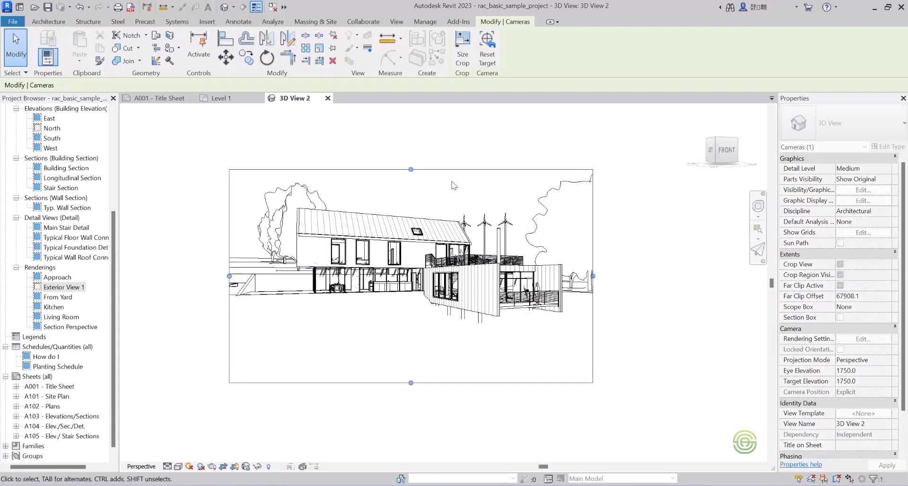
left_click_drag(411, 169, 411, 147)
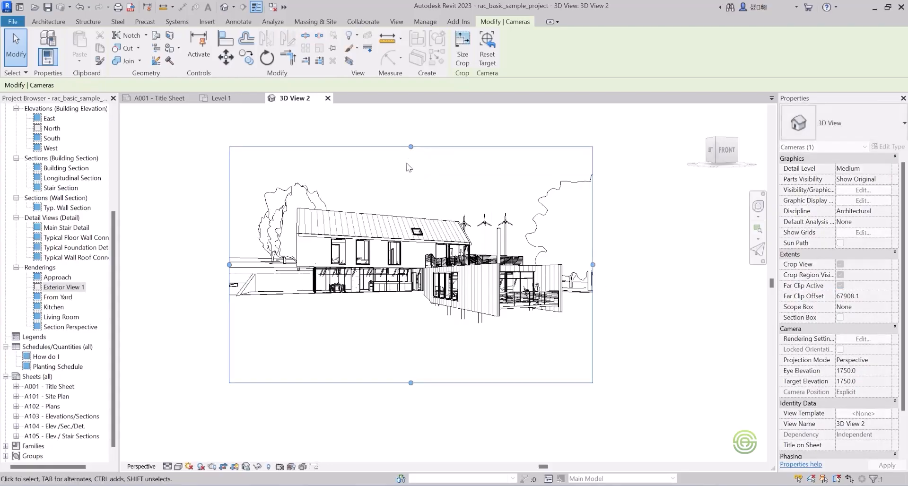
left_click_drag(411, 382, 412, 361)
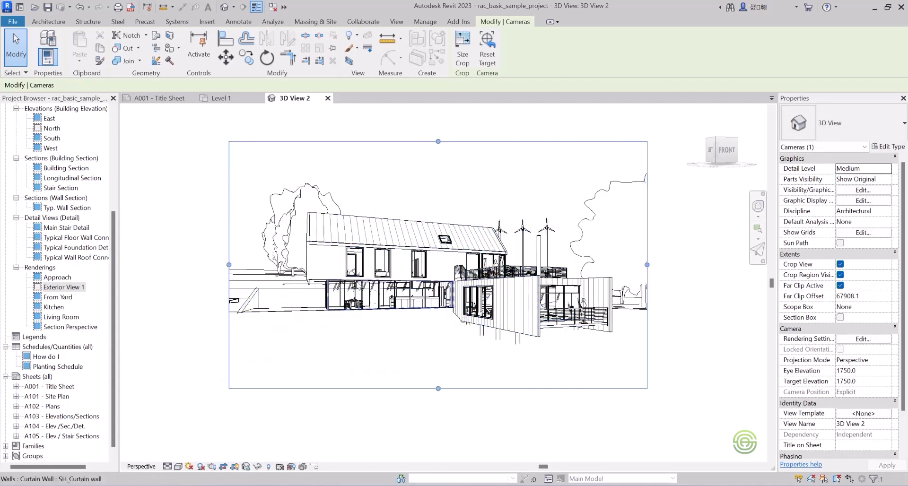
left_click(194, 205)
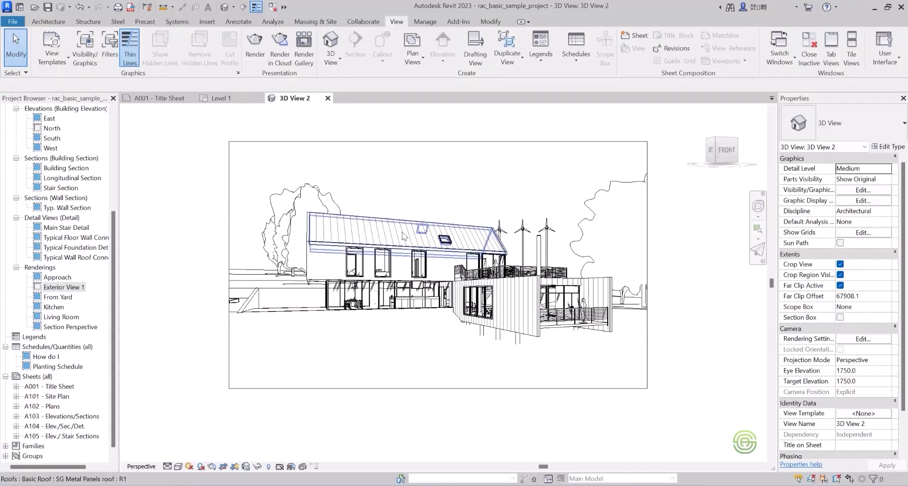
Render 3D View 2 in Draft quality at Printer 150 DPI with Exterior: Sun only lighting and a Sky: Very Cloudy background.
left_click(254, 43)
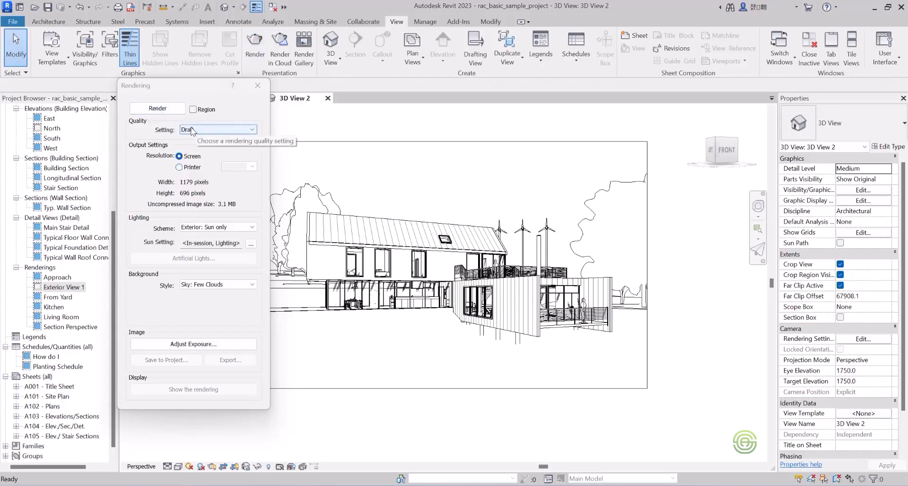
left_click(179, 167)
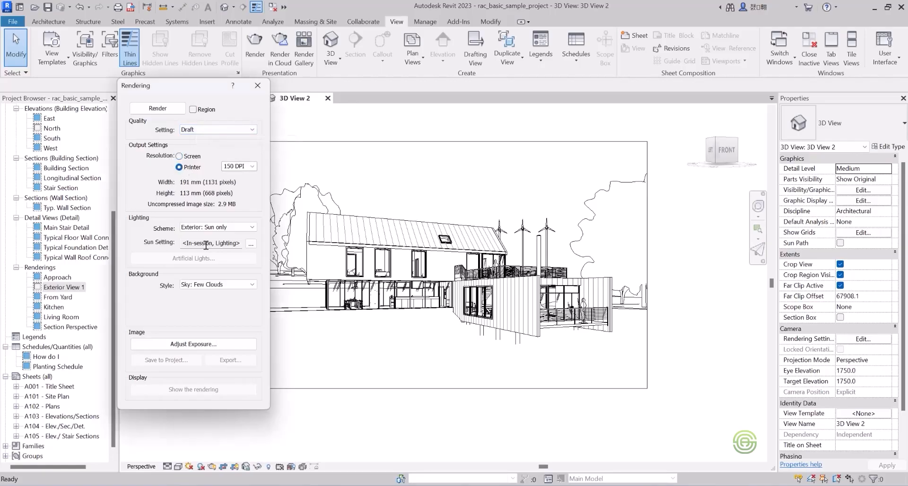
left_click(211, 229)
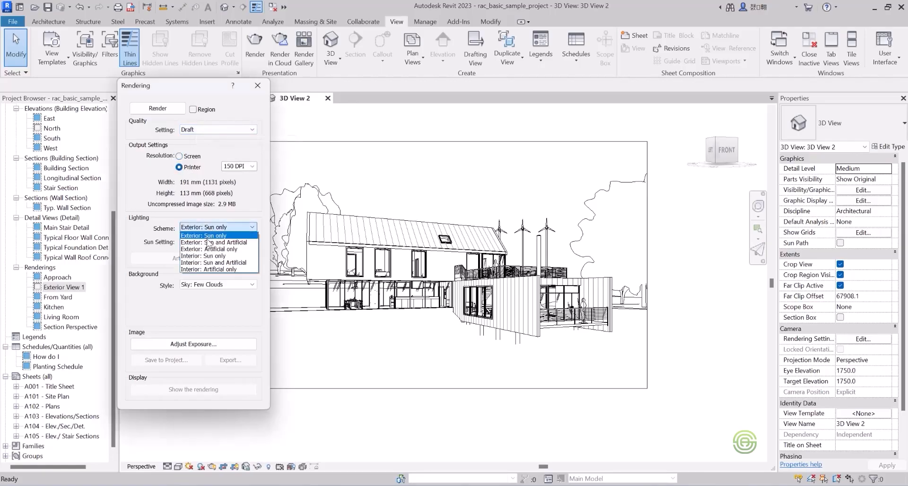
left_click(208, 236)
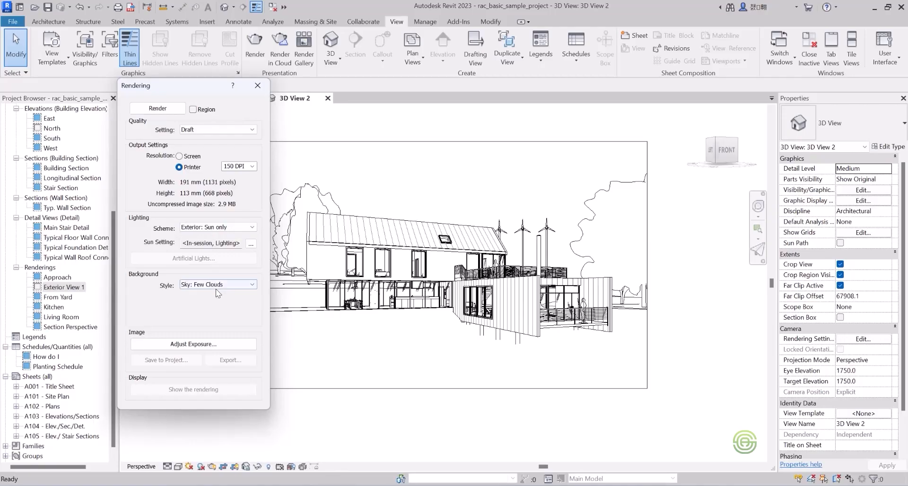
left_click(230, 287)
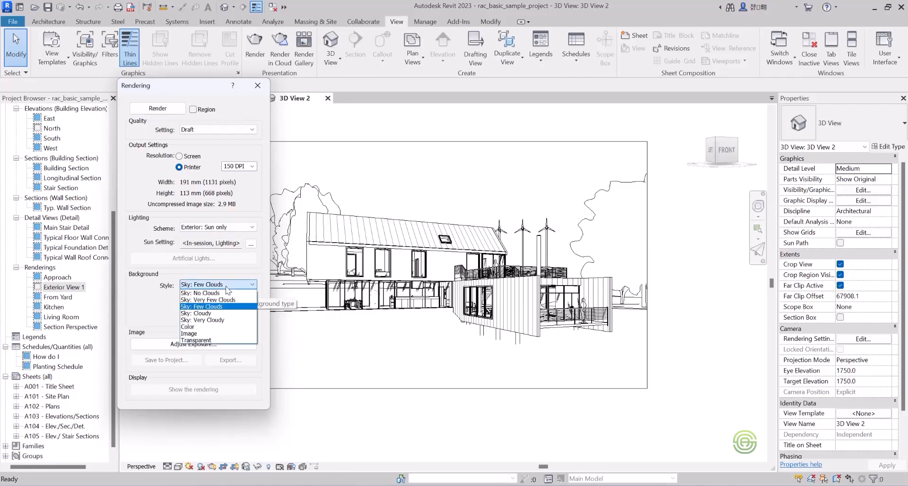
left_click(219, 321)
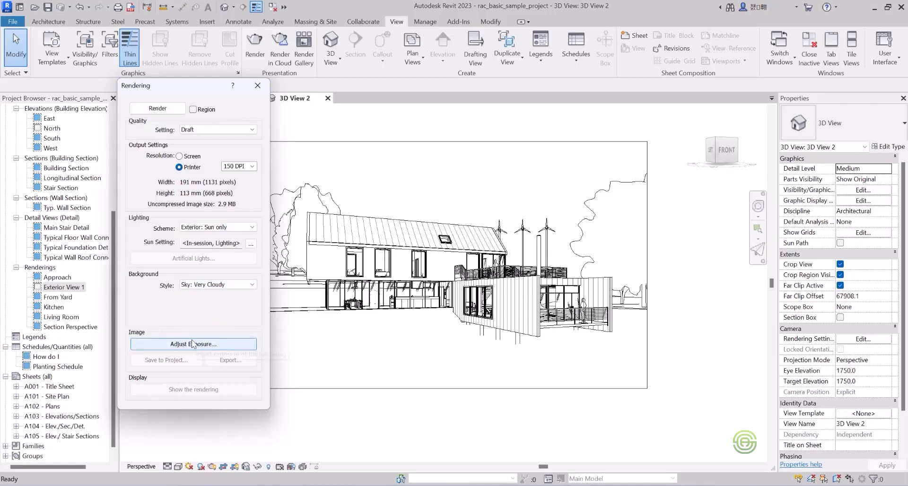
left_click(151, 108)
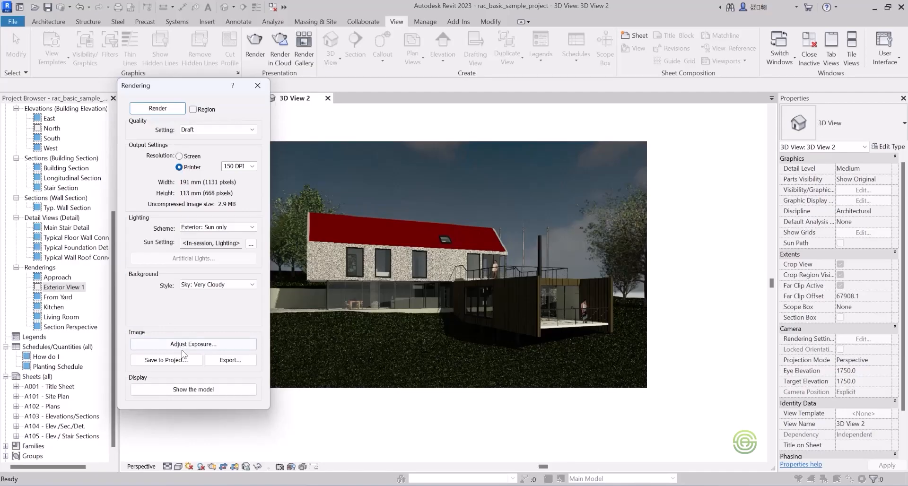
Brighten the rendering with an exposure value of about 11.91 and shadows of 0.30, apply both and leave the rendering settings.
left_click(194, 344)
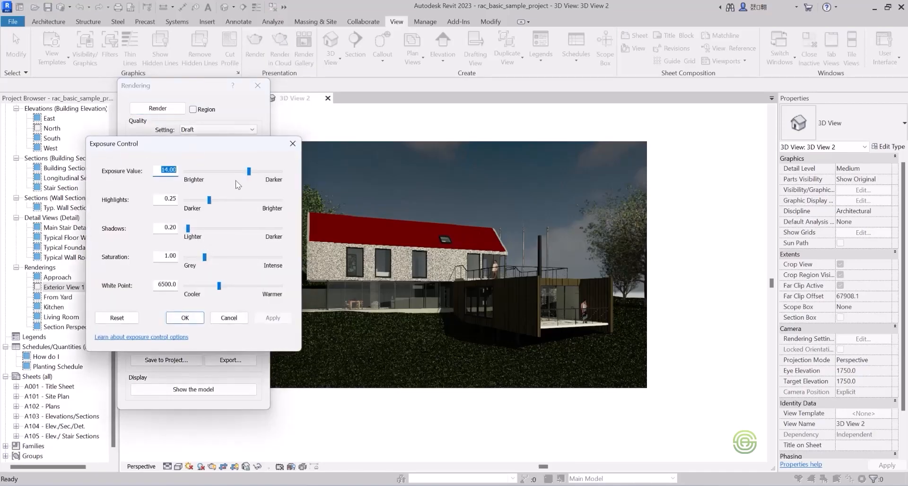
left_click_drag(249, 174, 241, 176)
left_click(277, 319)
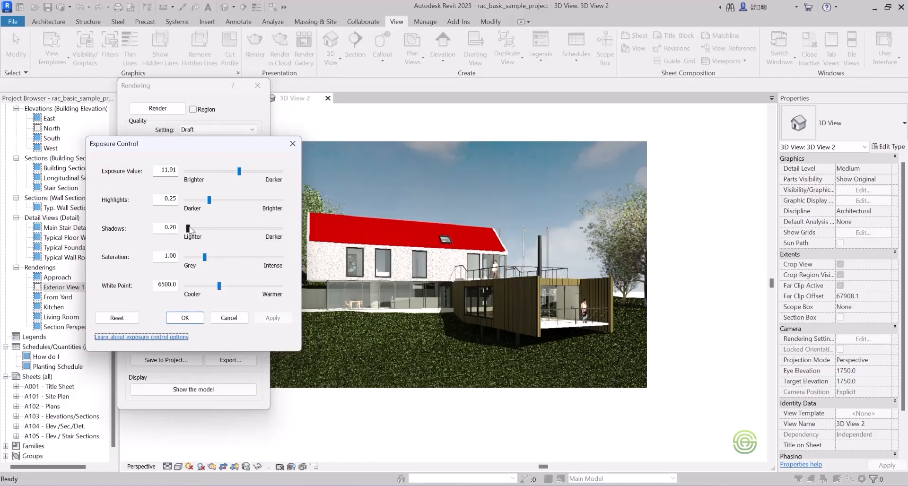
left_click_drag(188, 229, 192, 228)
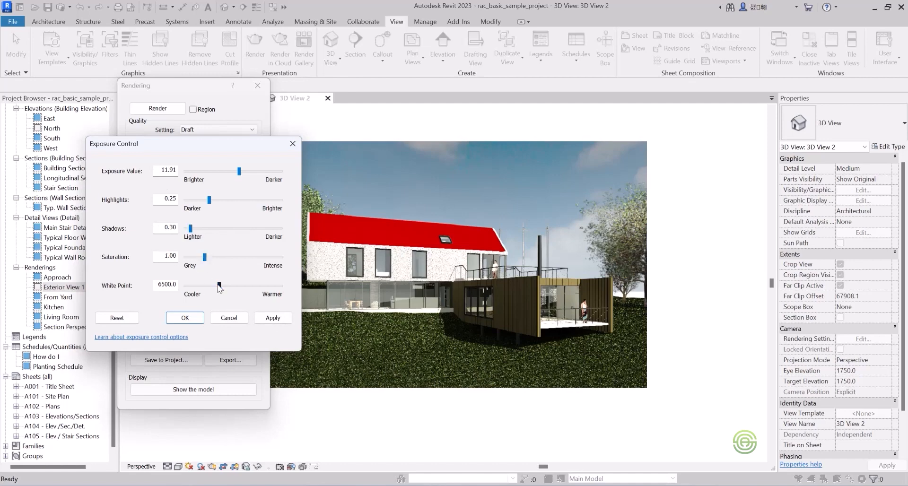
left_click(269, 317)
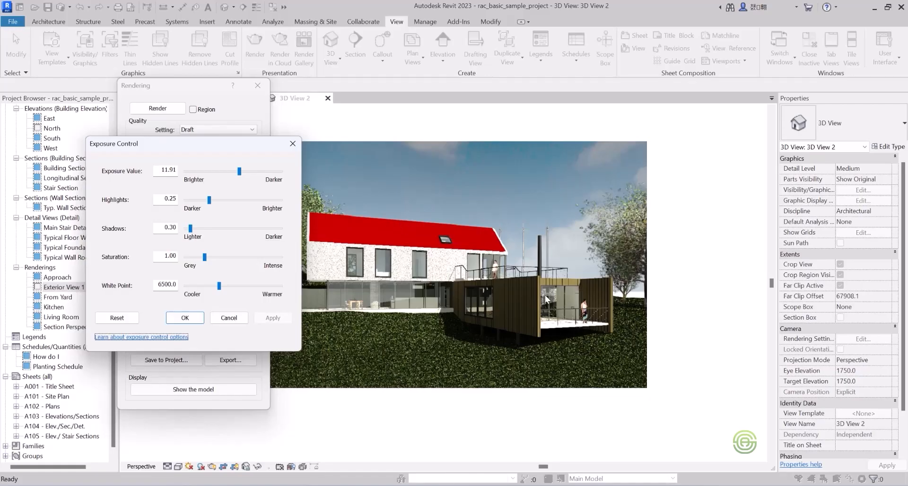
left_click(292, 144)
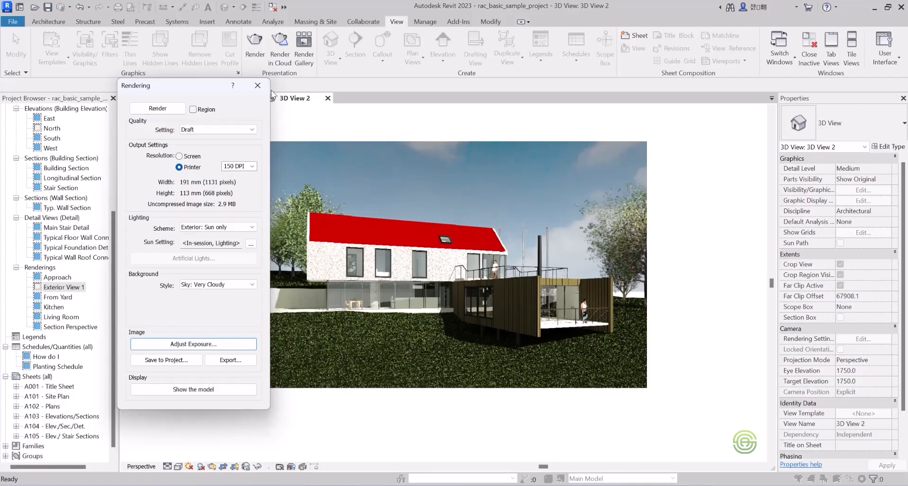
left_click(258, 86)
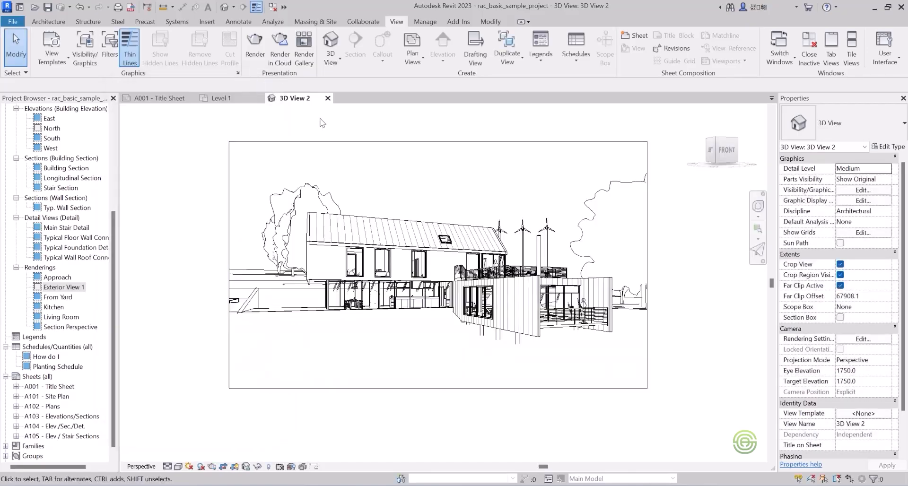
Close 3D View 2, review the saved Exterior View 1 rendering and return to the Level 1 floor plan.
left_click(327, 98)
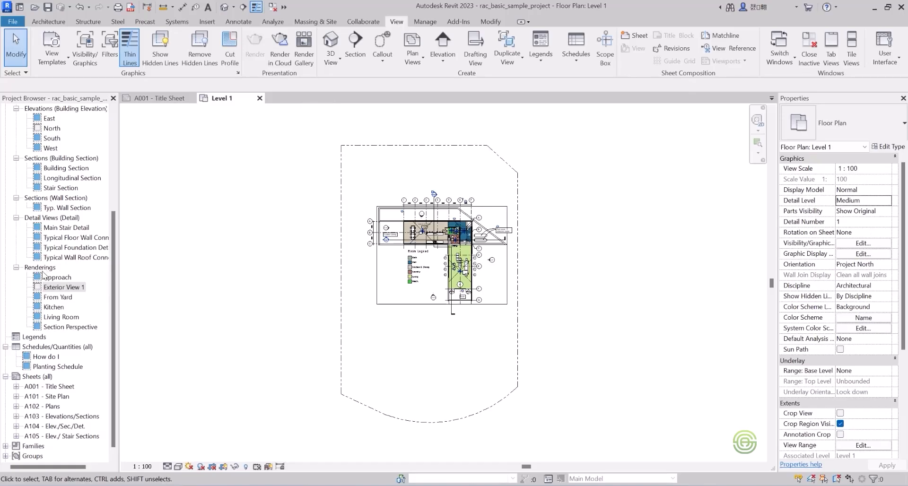
left_click(60, 288)
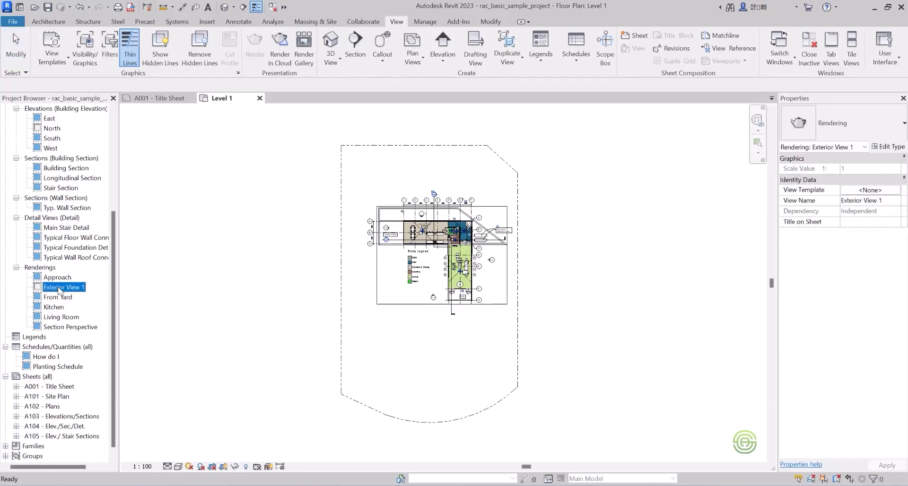
double_click(60, 288)
scroll(329, 239, "down", 1)
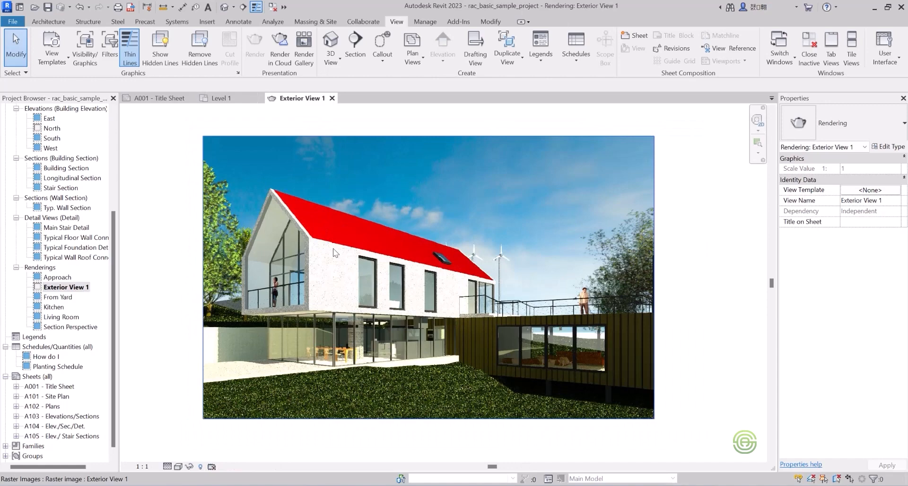
left_click(332, 98)
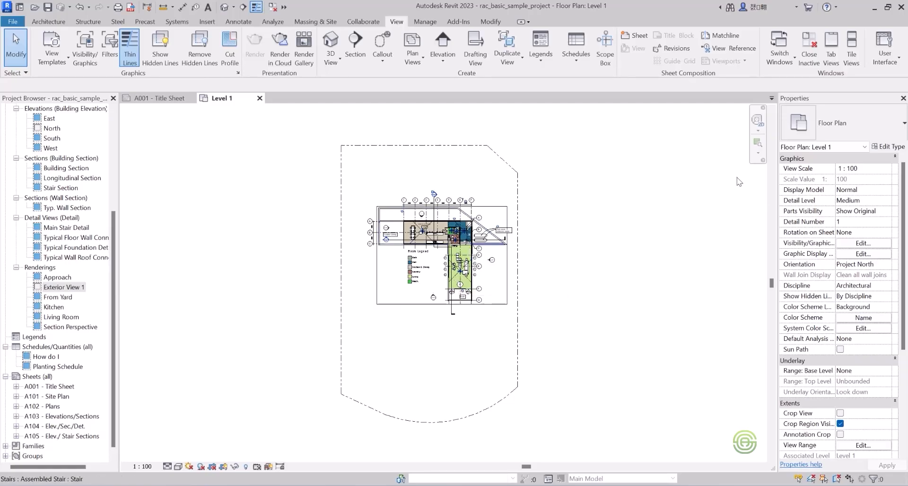
Hide the crop region boundary of the Level 1 floor plan and enable its Crop View.
scroll(858, 374, "down", 3)
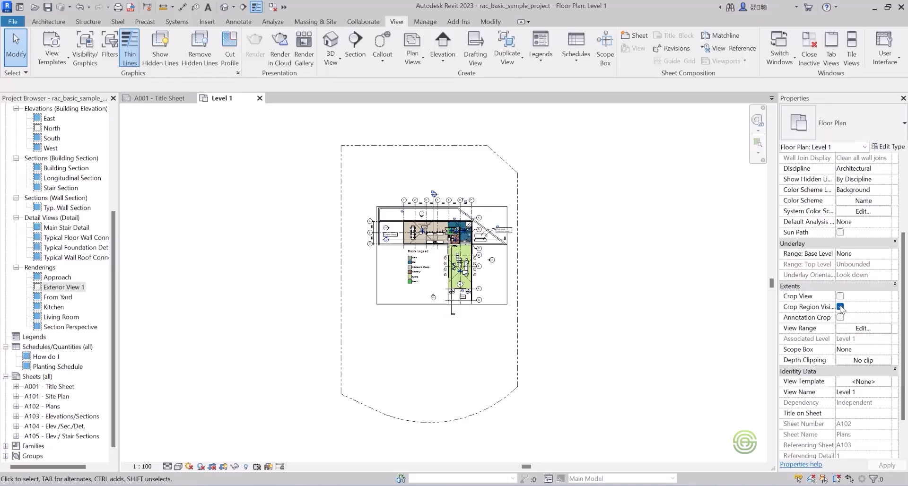
left_click(840, 306)
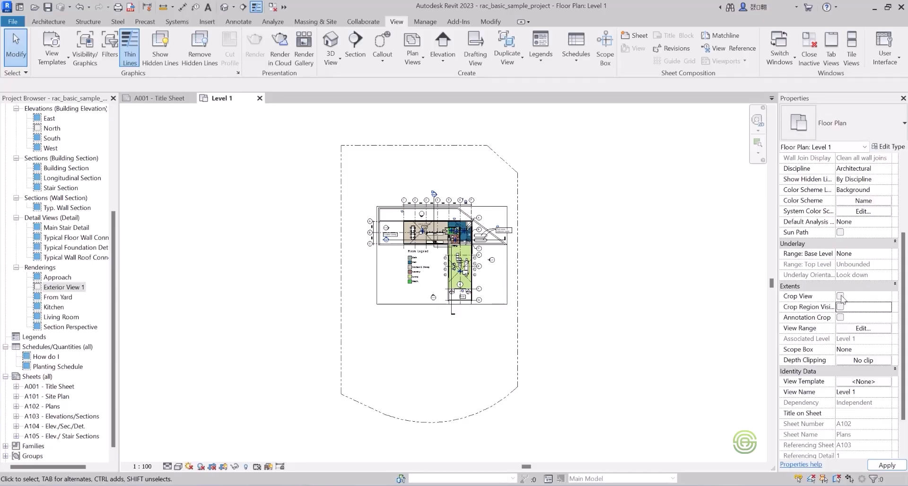
left_click(841, 296)
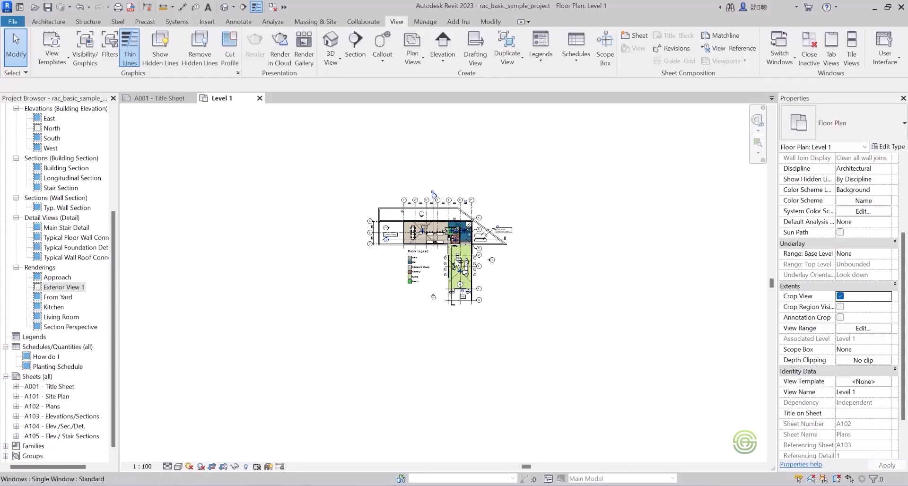
Place a perspective camera in the northwest corner of the Level 1 living room, aimed southeast toward the area beside the round fireplace.
scroll(494, 259, "up", 5)
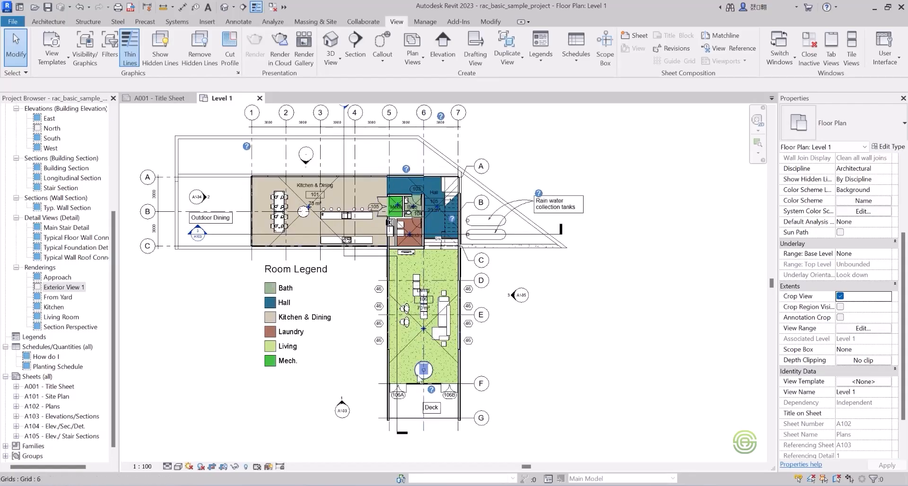
scroll(430, 381, "up", 2)
scroll(429, 379, "up", 1)
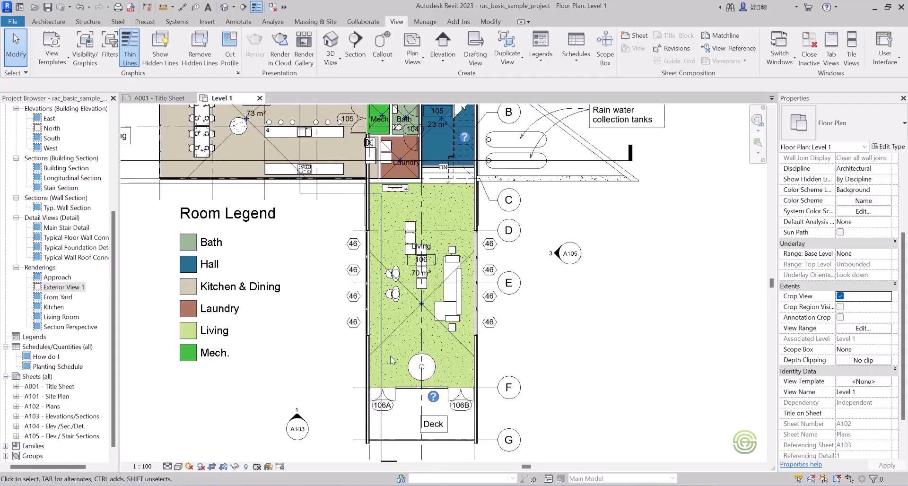
scroll(405, 345, "up", 2)
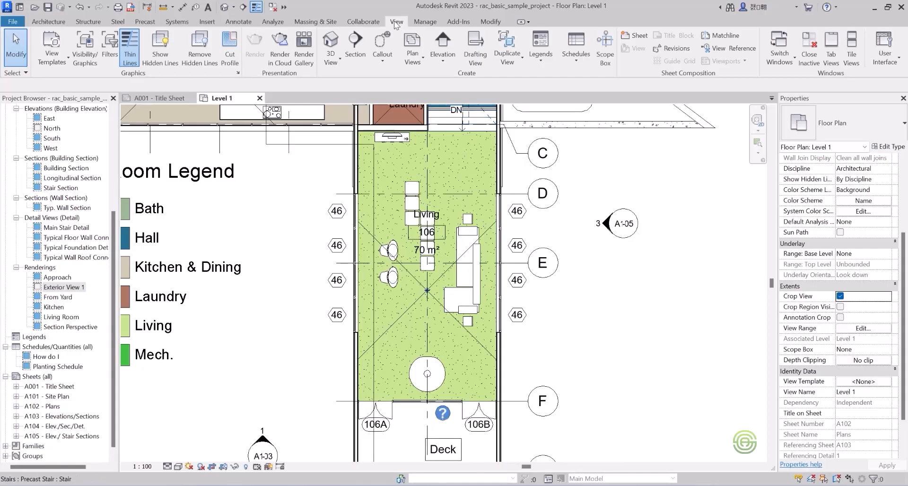
left_click(335, 60)
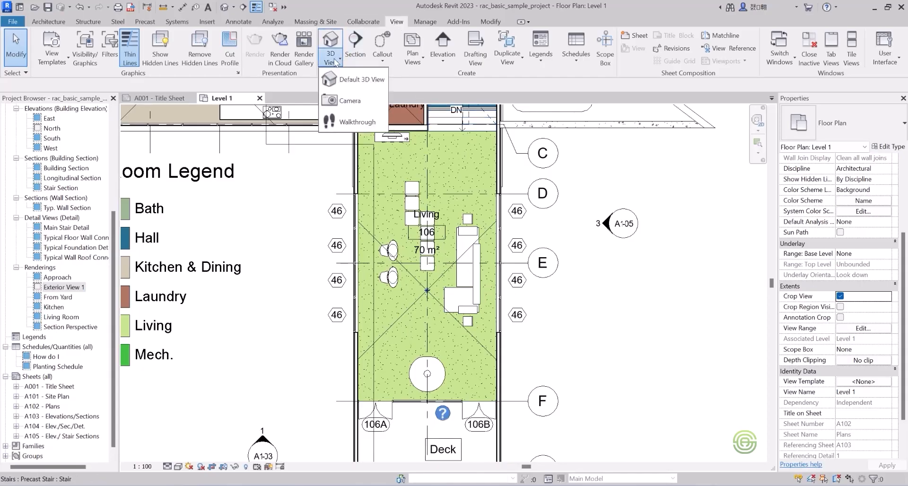
left_click(349, 101)
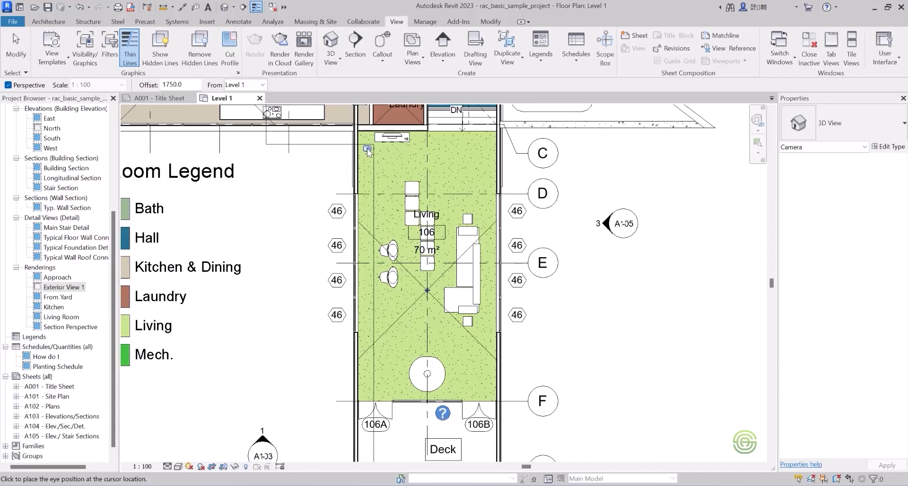
left_click(368, 151)
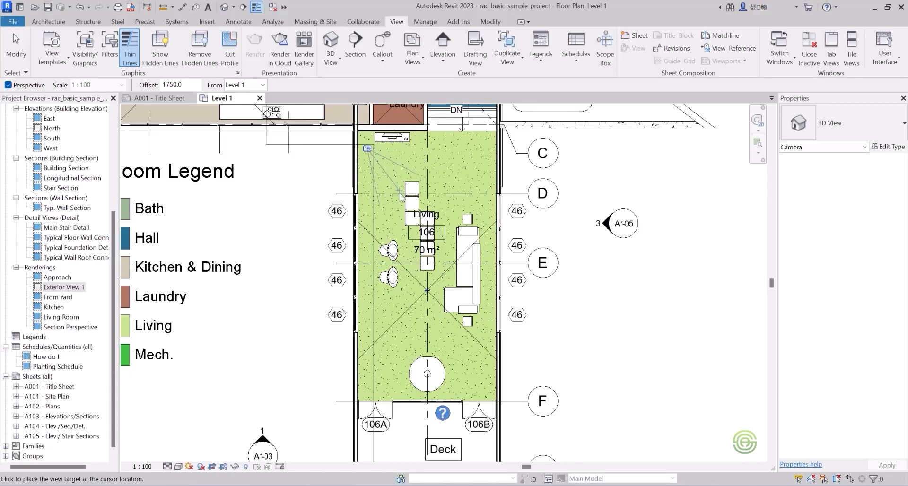
left_click(458, 350)
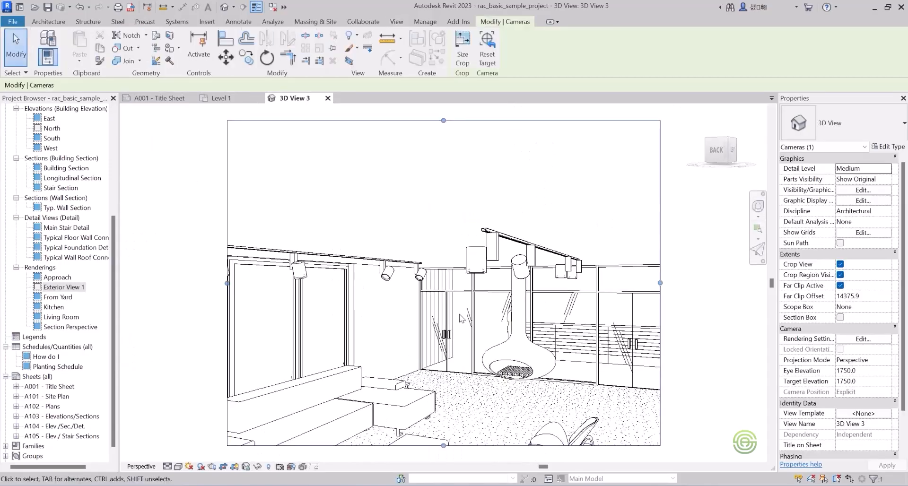
Reshape the living room view's crop region to show less ceiling, much more floor and the windows along both side walls.
scroll(379, 199, "down", 2)
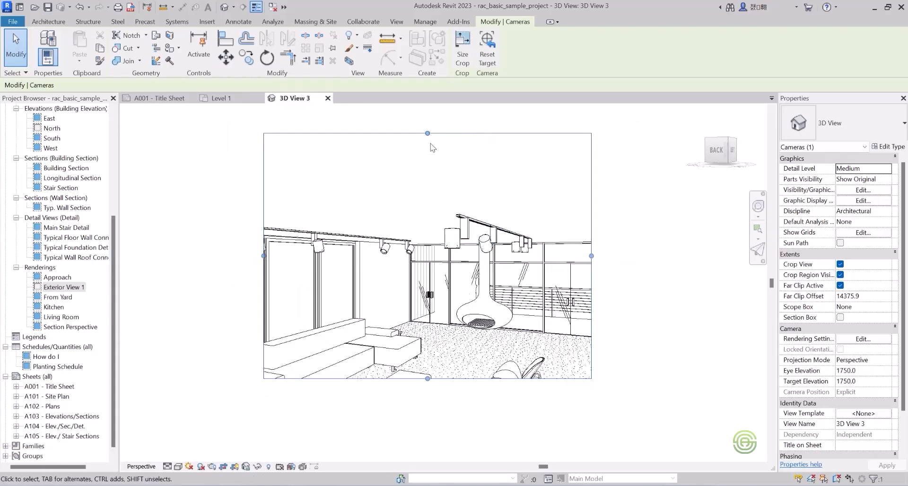
left_click_drag(428, 135, 432, 182)
left_click_drag(428, 378, 427, 425)
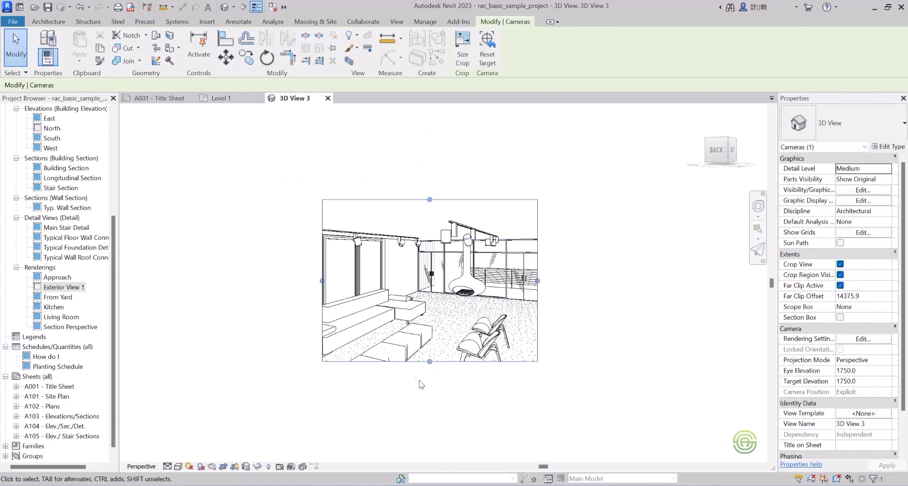
scroll(420, 383, "up", 1)
left_click_drag(308, 266, 232, 265)
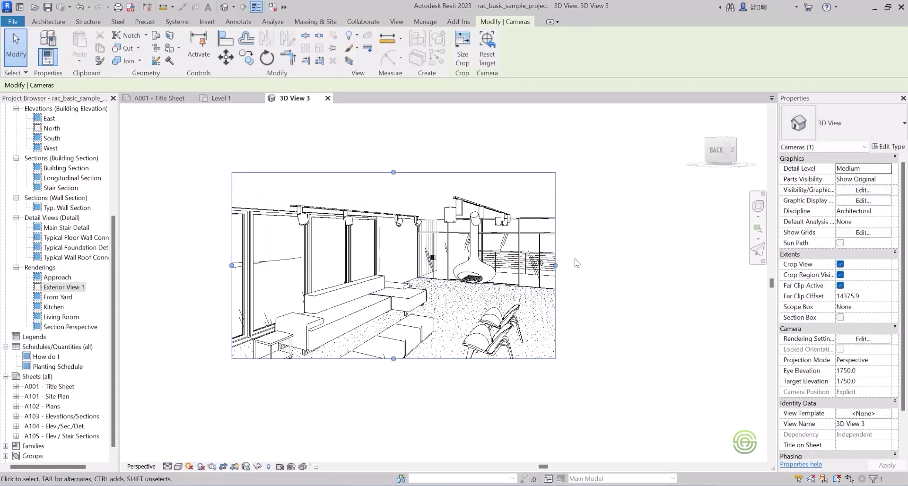
left_click_drag(555, 265, 618, 264)
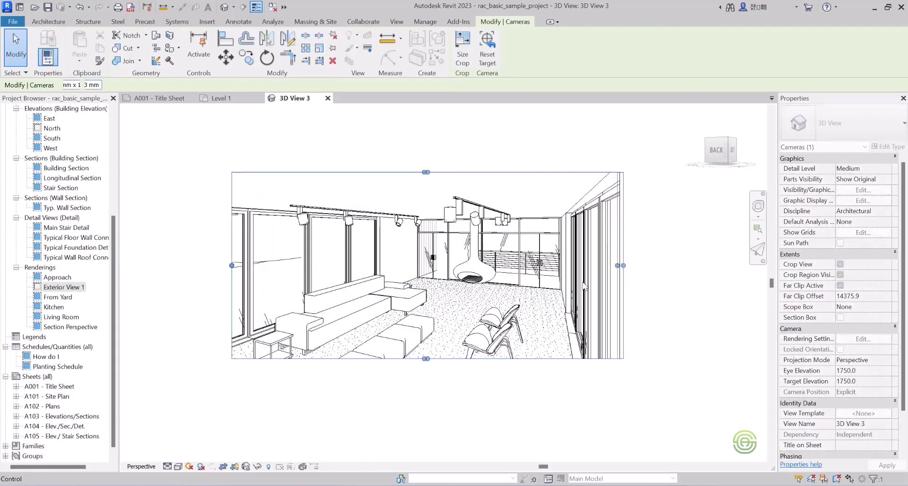
left_click_drag(424, 359, 426, 429)
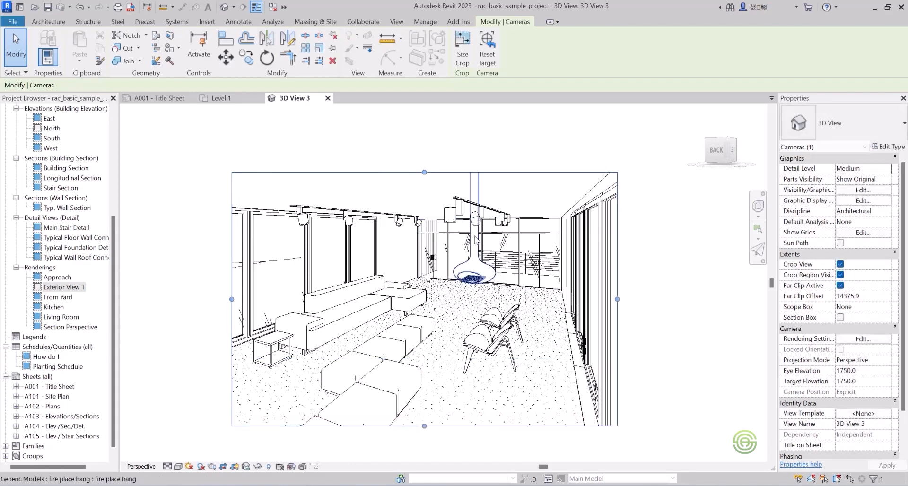
Refine the crop region by extending its left edge over the window wall, lowering its bottom edge and raising its top edge slightly.
scroll(435, 307, "up", 3)
scroll(435, 297, "down", 2)
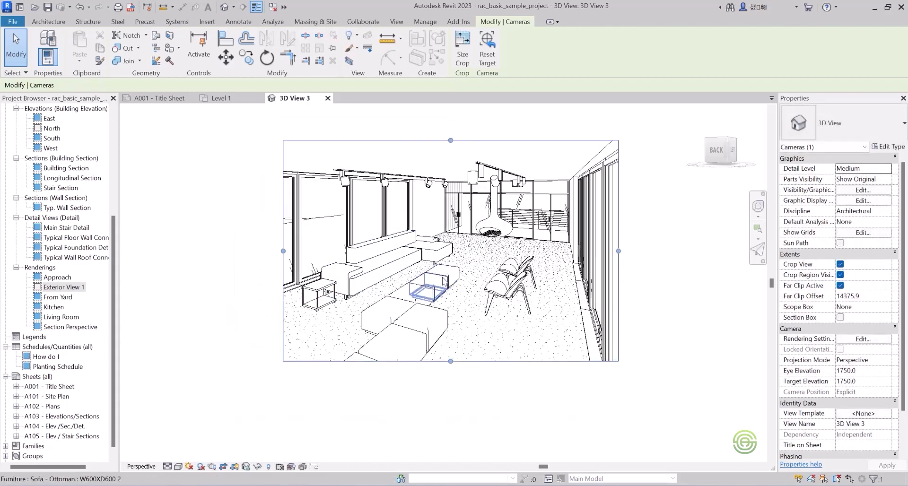
scroll(436, 298, "down", 2)
left_click_drag(447, 196, 447, 188)
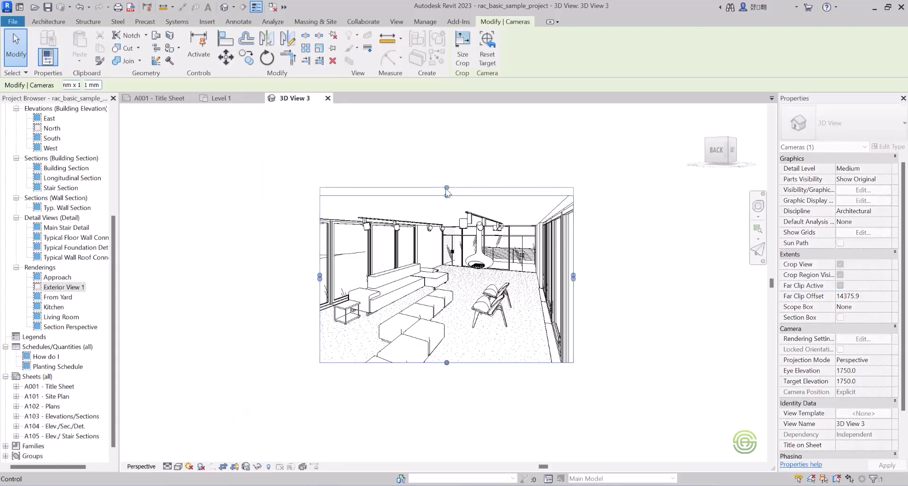
left_click_drag(320, 276, 275, 275)
mouse_move(573, 275)
left_mouse_down()
mouse_move(608, 277)
mouse_move(573, 276)
left_mouse_up()
left_click_drag(422, 366, 424, 398)
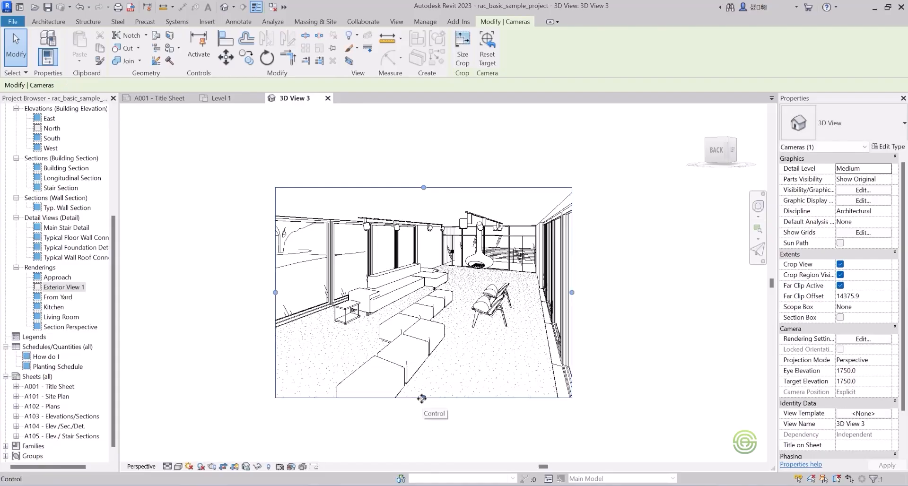
left_click_drag(424, 398, 424, 386)
mouse_move(424, 188)
left_mouse_down()
mouse_move(424, 172)
mouse_move(424, 184)
left_mouse_up()
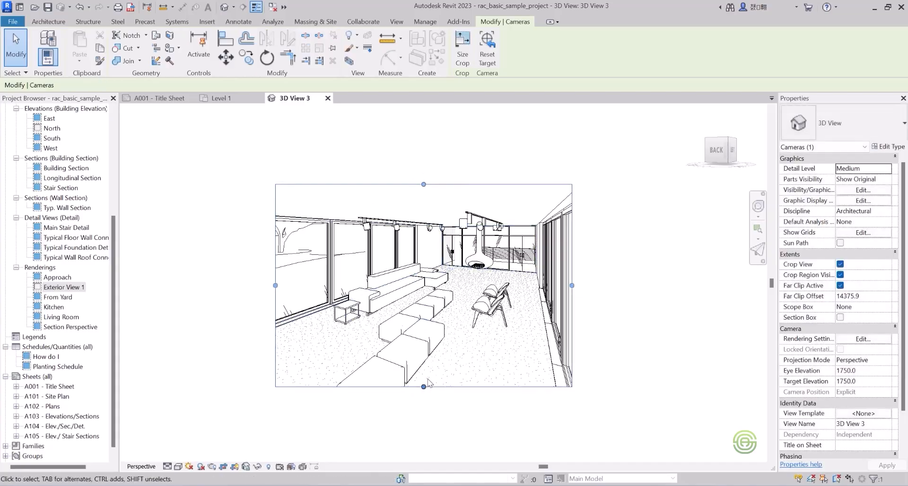
Nudge the crop region's bottom edge very slightly upward and deselect the crop region.
left_click_drag(424, 386, 424, 386)
scroll(391, 325, "up", 2)
scroll(638, 292, "down", 1)
scroll(526, 334, "up", 1)
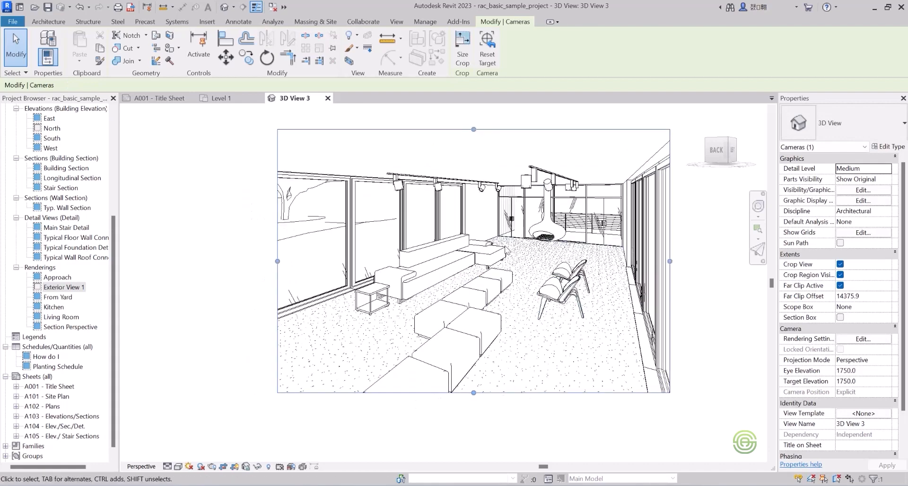
scroll(487, 284, "down", 1)
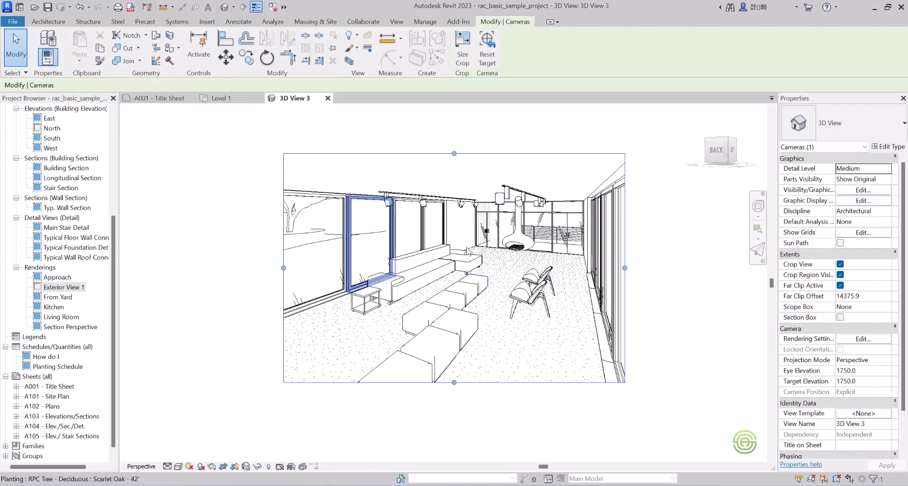
scroll(425, 254, "up", 1)
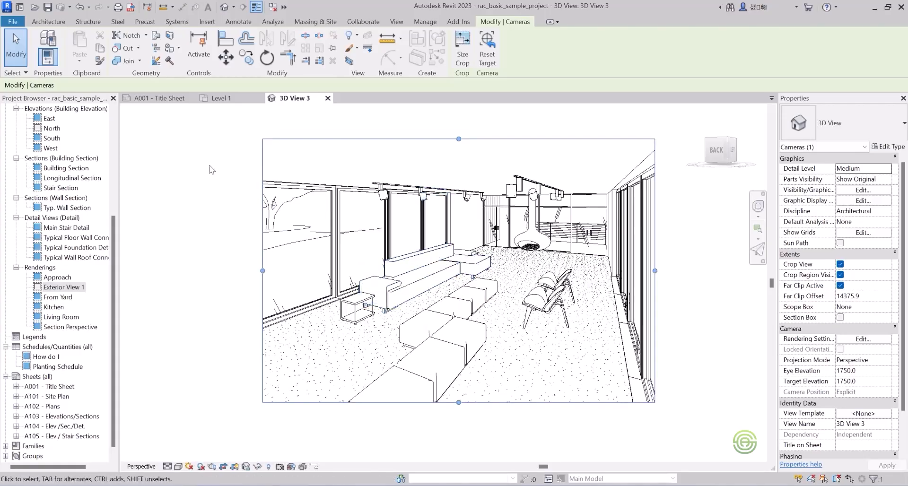
left_click(240, 169)
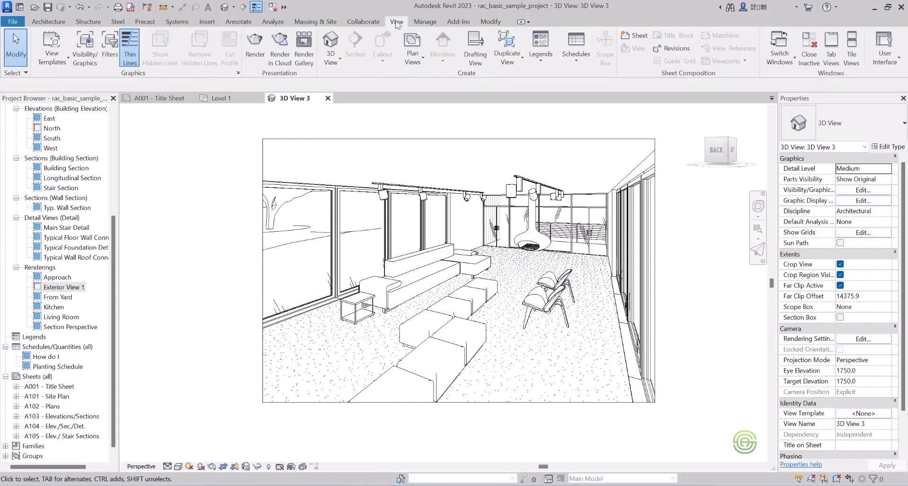
Start a rendering of the living room view with Draft quality and printer resolution at 150 DPI.
left_click(255, 45)
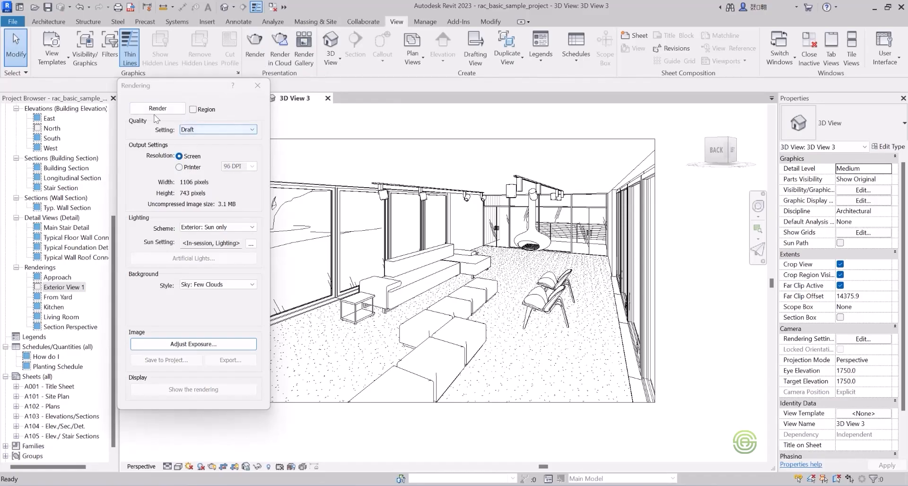
left_click(229, 129)
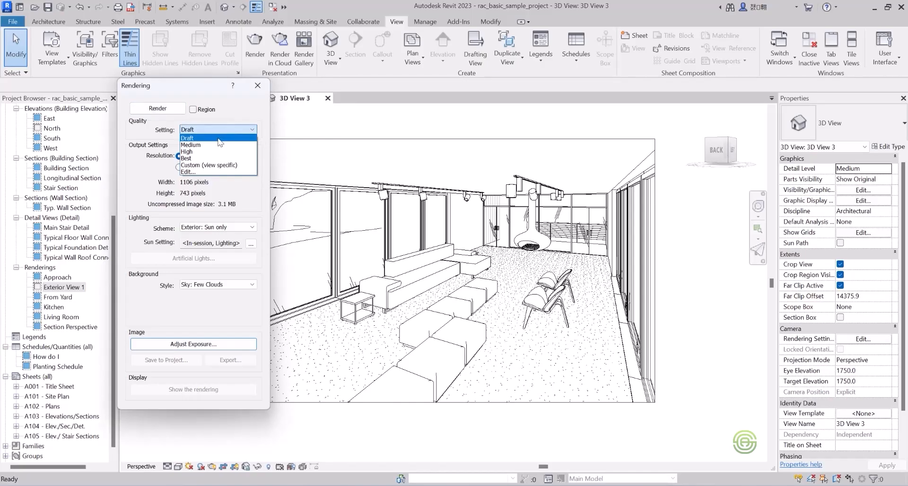
left_click(218, 138)
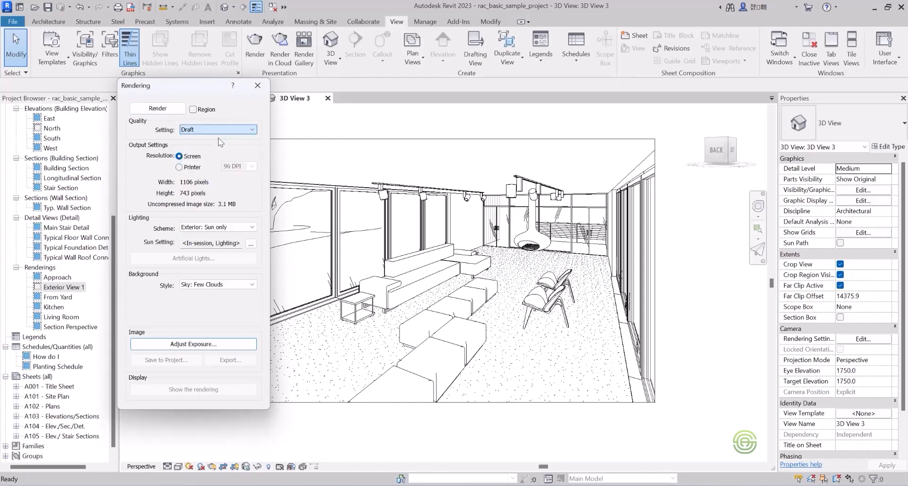
left_click(180, 168)
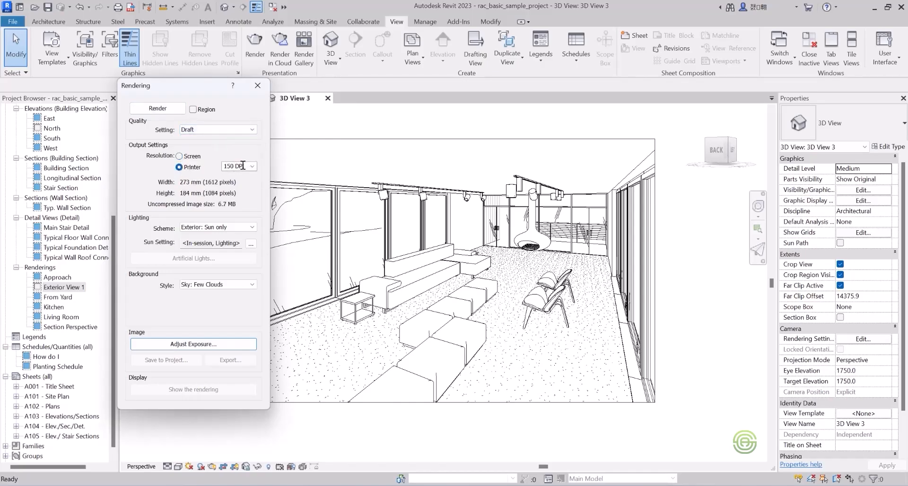
Set the lighting scheme to Interior: Sun and Artificial and review the view's artificial lights list.
left_click(229, 229)
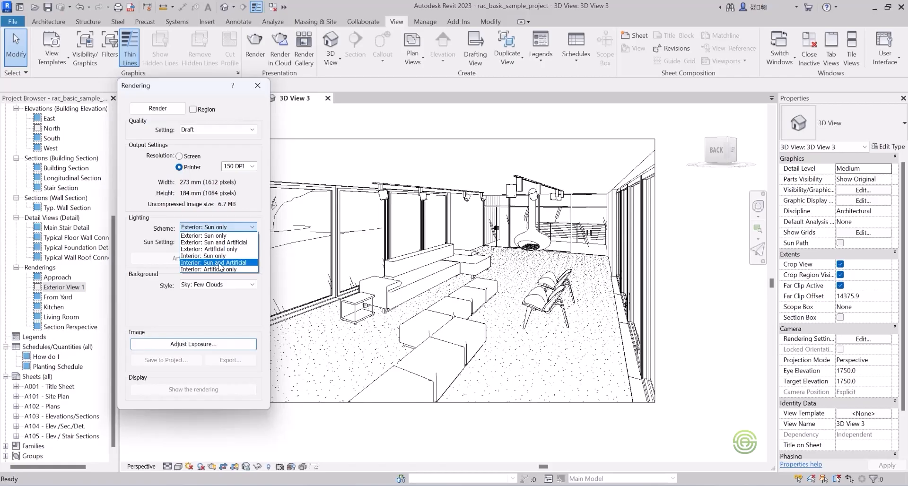
left_click(220, 263)
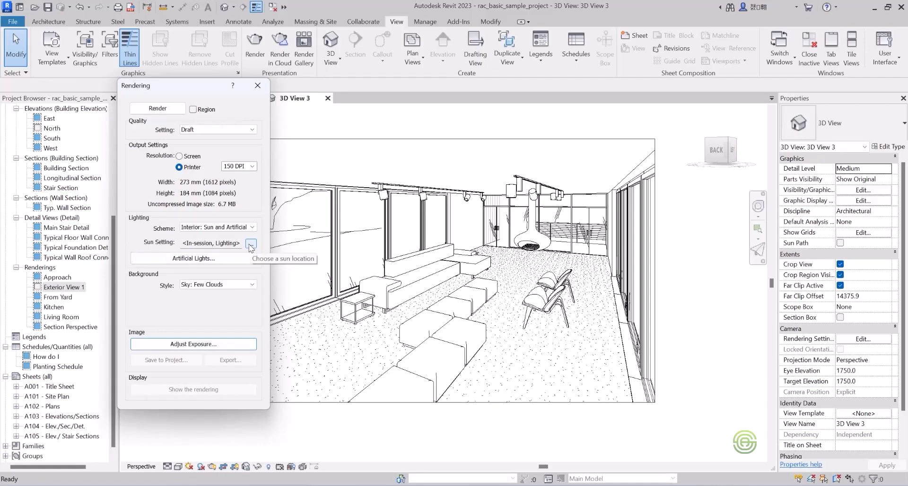
left_click(193, 259)
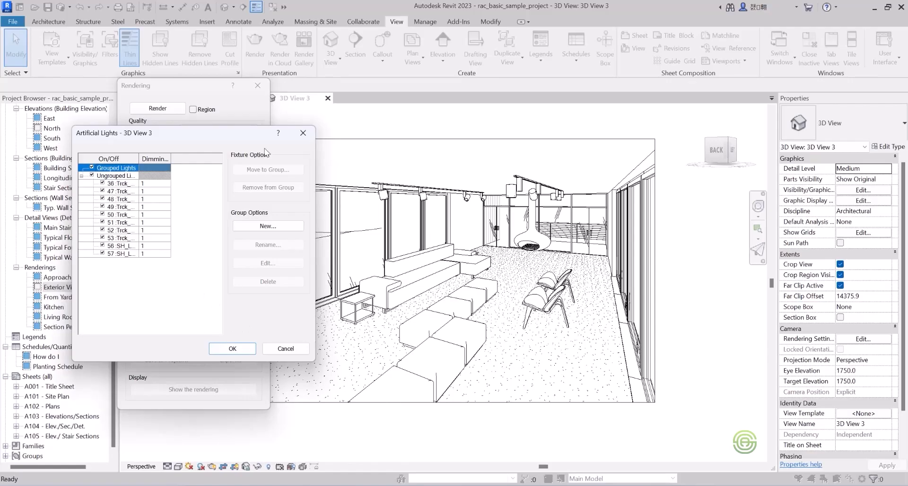
left_click(299, 133)
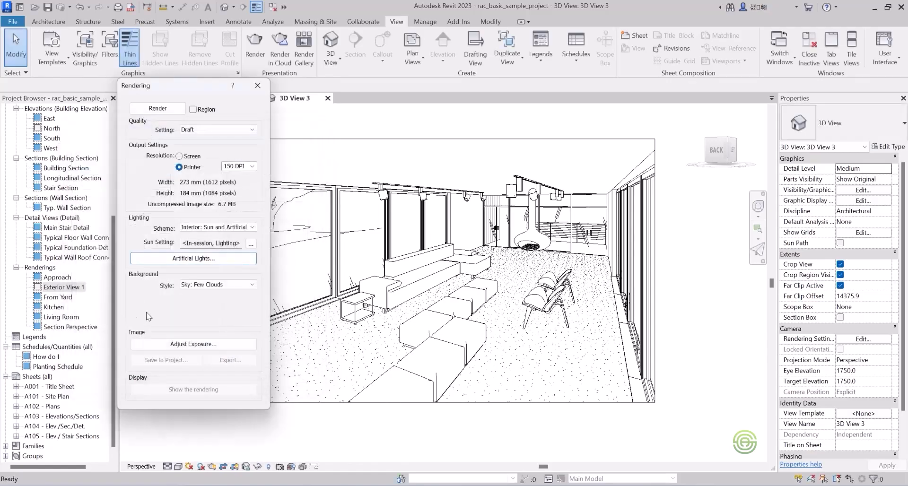
Set the background style to Sky: Very Cloudy and render the living room view.
left_click(209, 286)
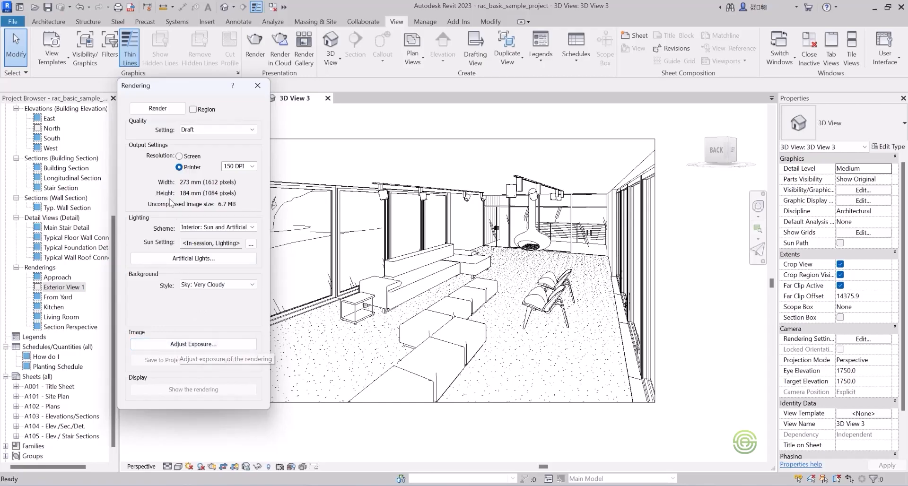
left_click(156, 109)
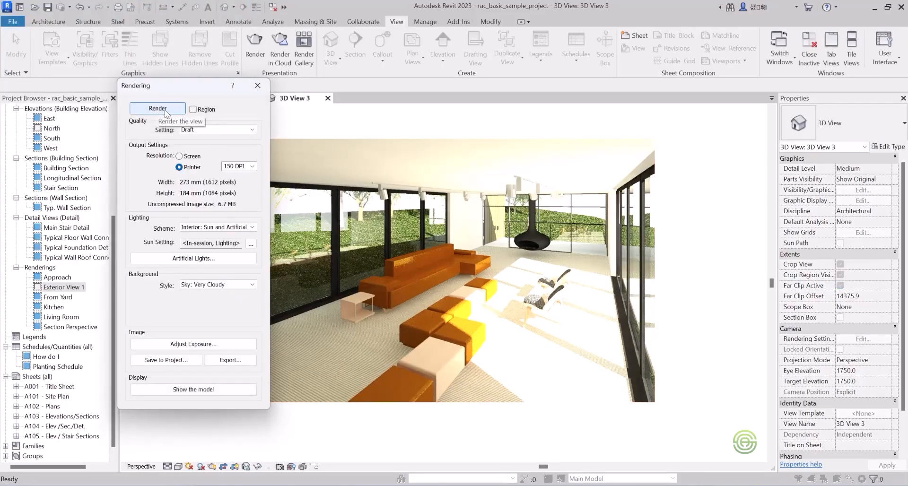
Cool the rendered image by lowering its white point to 5592.5 in the exposure control and apply it.
left_click(197, 344)
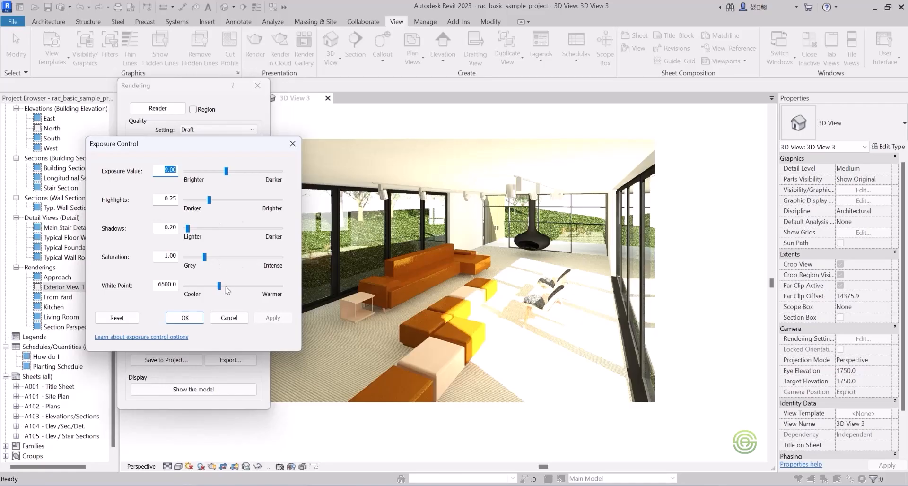
left_click_drag(219, 287, 213, 287)
left_click_drag(214, 290, 214, 290)
left_click(272, 318)
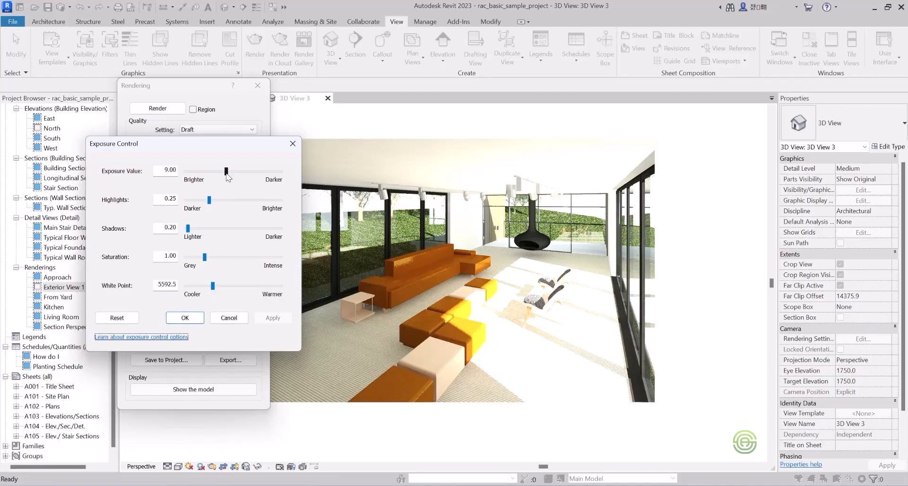
Darken the rendered image by trying an exposure value of 10.03, settling on 9.56 and applying it.
left_click_drag(227, 173, 233, 178)
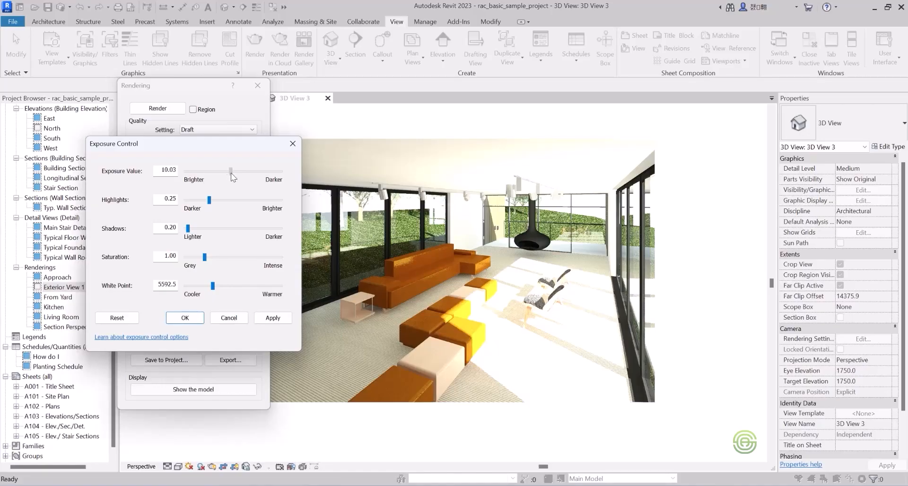
left_click(272, 318)
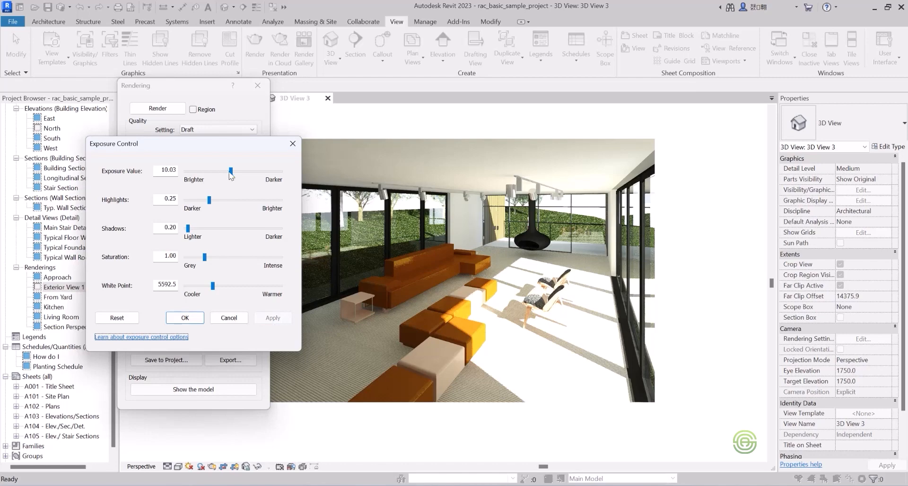
left_click_drag(231, 172, 229, 176)
left_click(269, 320)
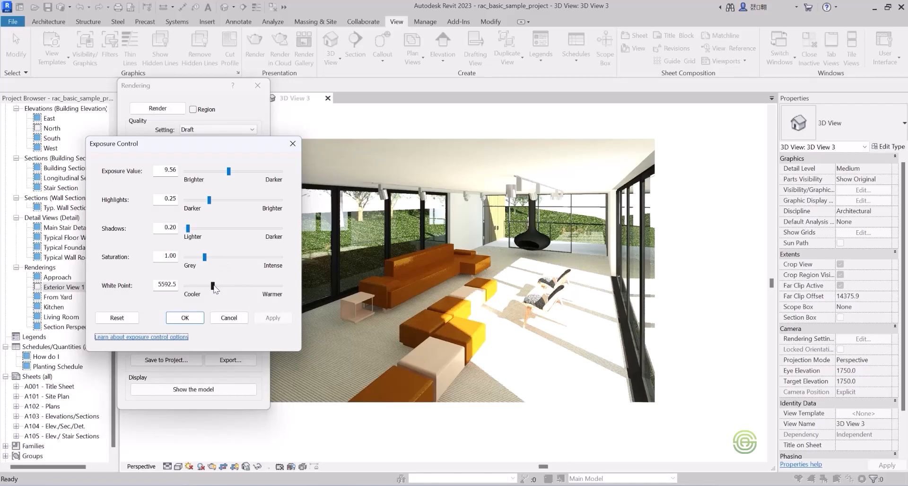
Try saturation values of 0.73 and 0.84, settle on 1.03, and accept the exposure settings.
left_click(204, 258)
left_click_drag(205, 259, 201, 263)
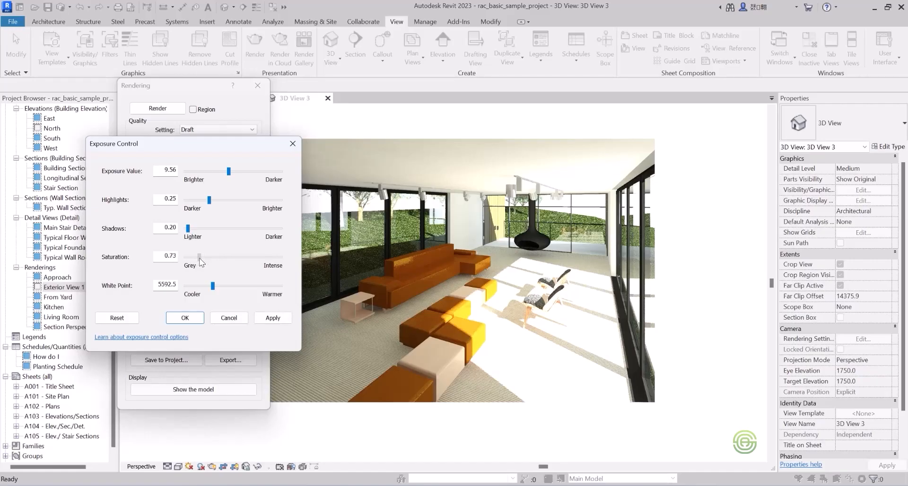
left_click(273, 318)
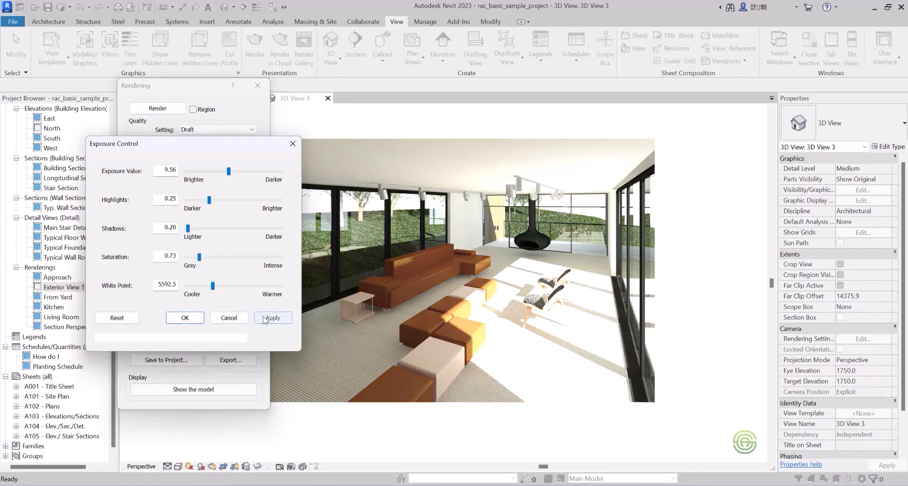
left_click_drag(199, 256, 202, 256)
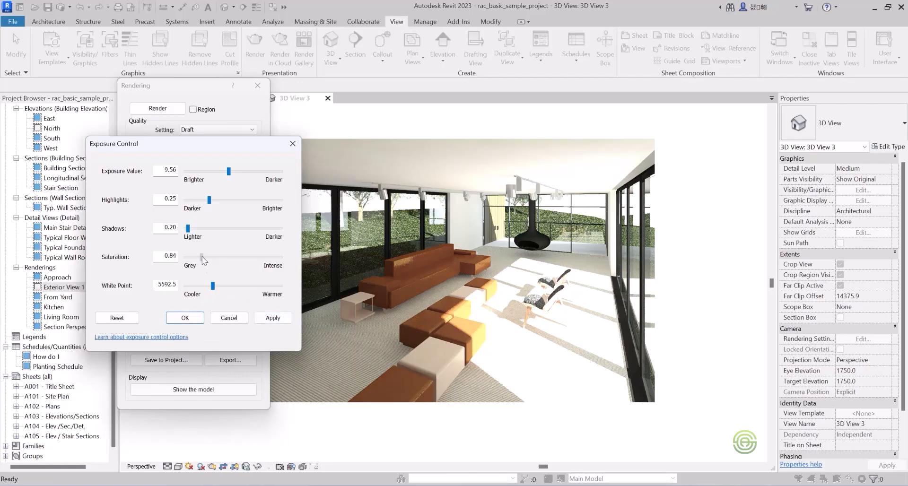
left_click(274, 319)
left_click_drag(203, 259, 207, 261)
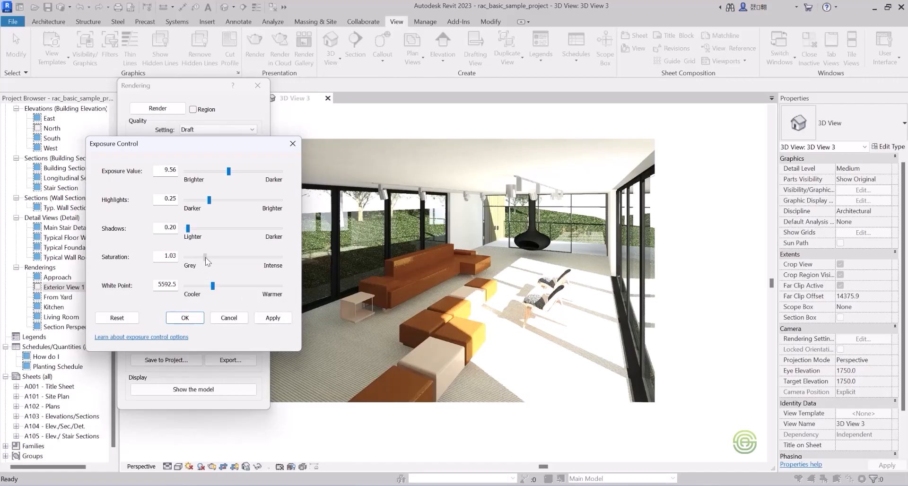
left_click(271, 319)
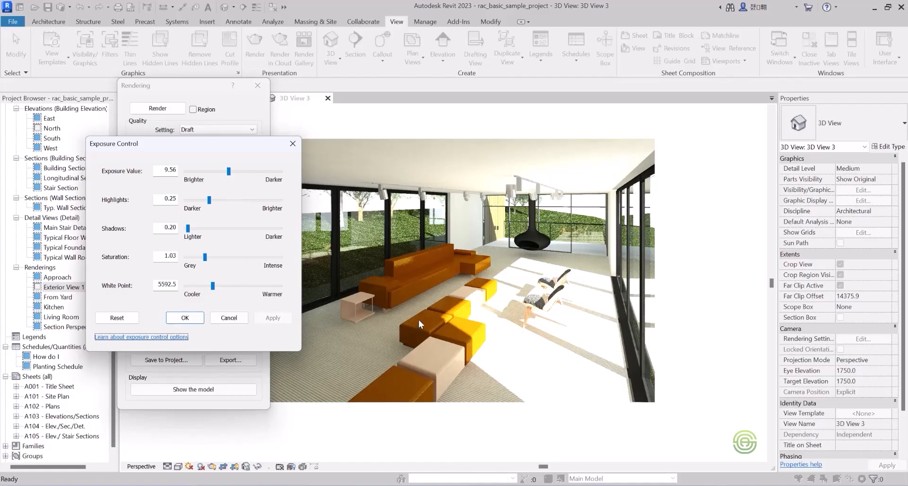
left_click(184, 318)
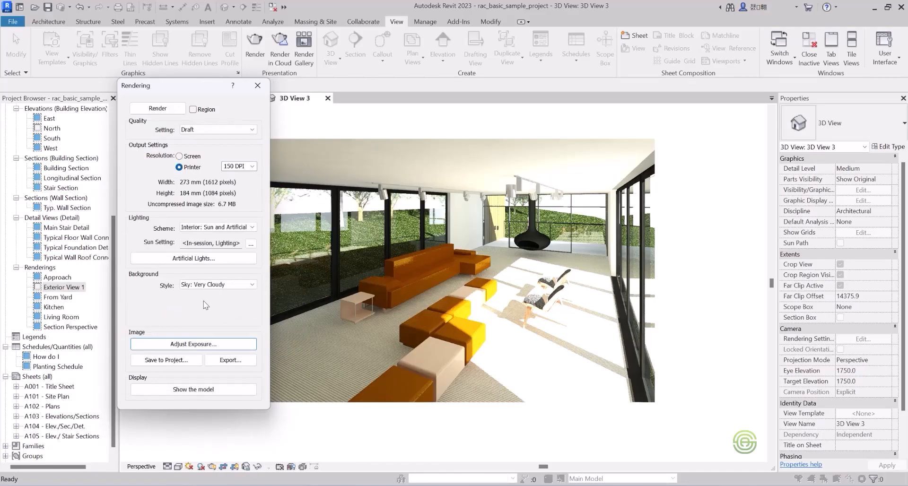
Save the rendered image to the project as Interior View.
left_click_drag(191, 87, 171, 95)
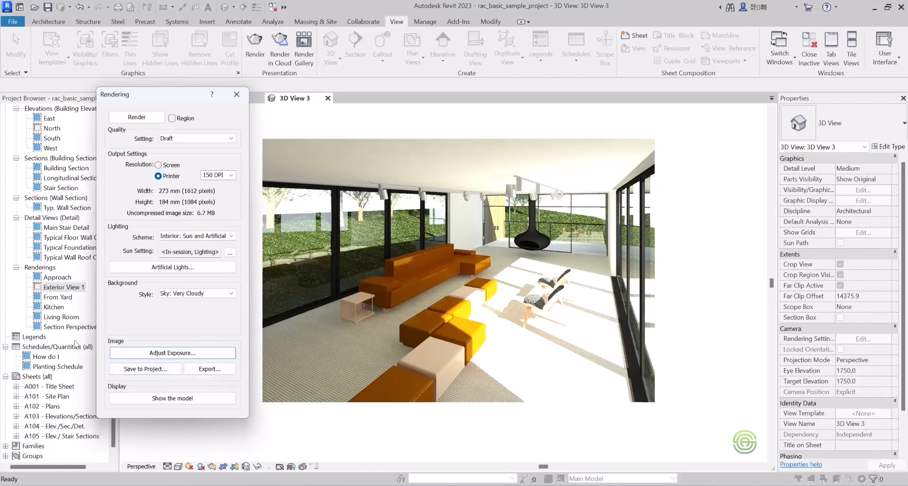
left_click(145, 369)
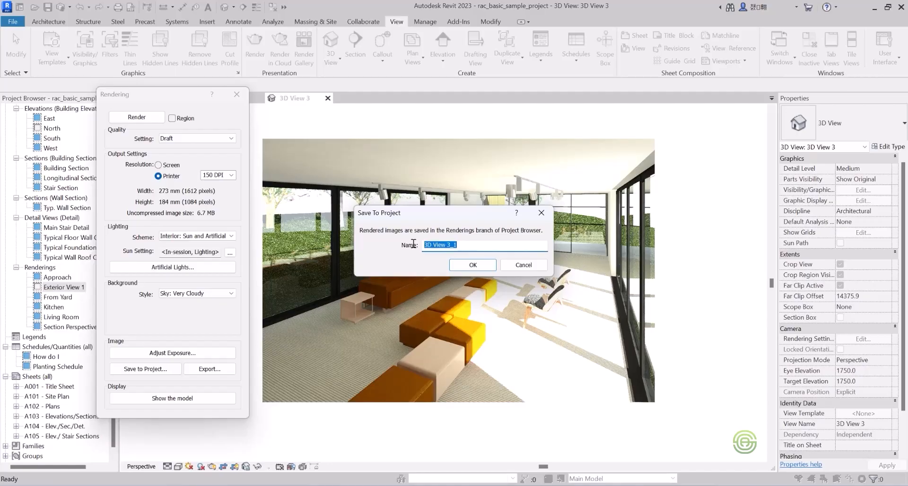
key("BackSpace")
left_click(473, 265)
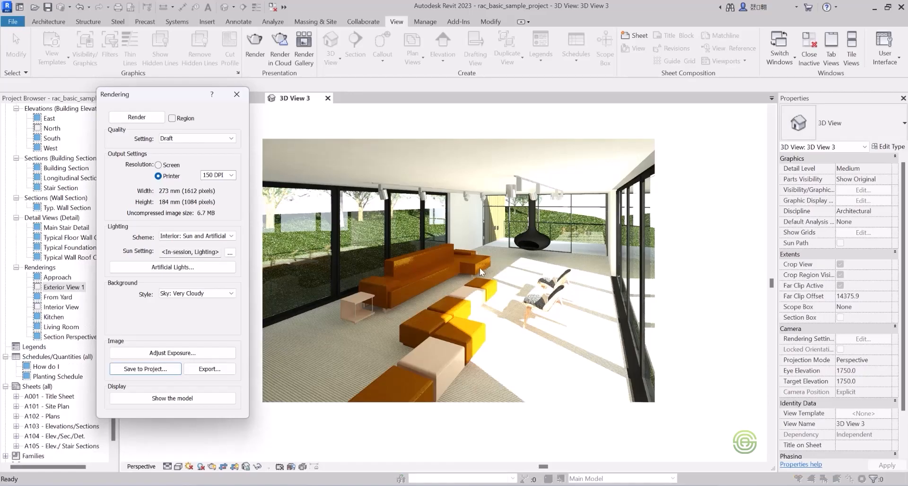
Export the rendering to Documents as the JPEG file 3D View 3 and close the living room camera view.
left_click(215, 370)
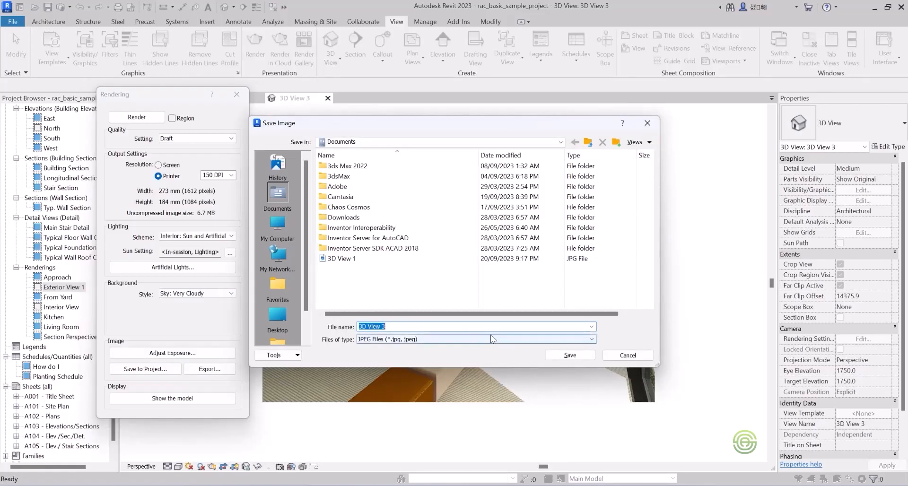
left_click(572, 355)
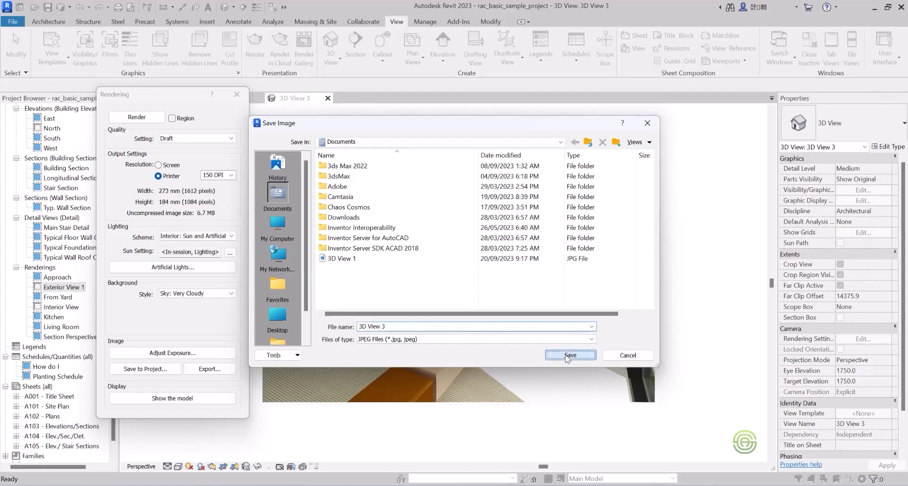
left_click(236, 94)
left_click(328, 98)
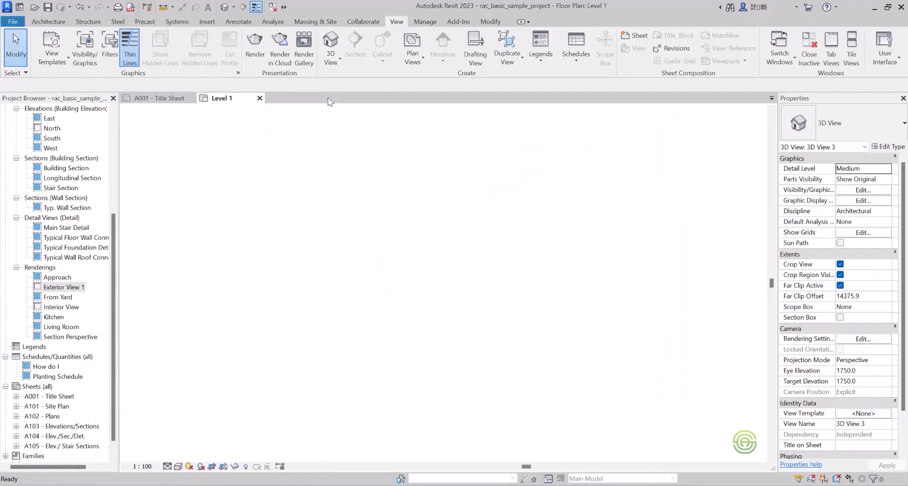
Open the saved Interior View rendering to check it, and close it again.
left_click(61, 309)
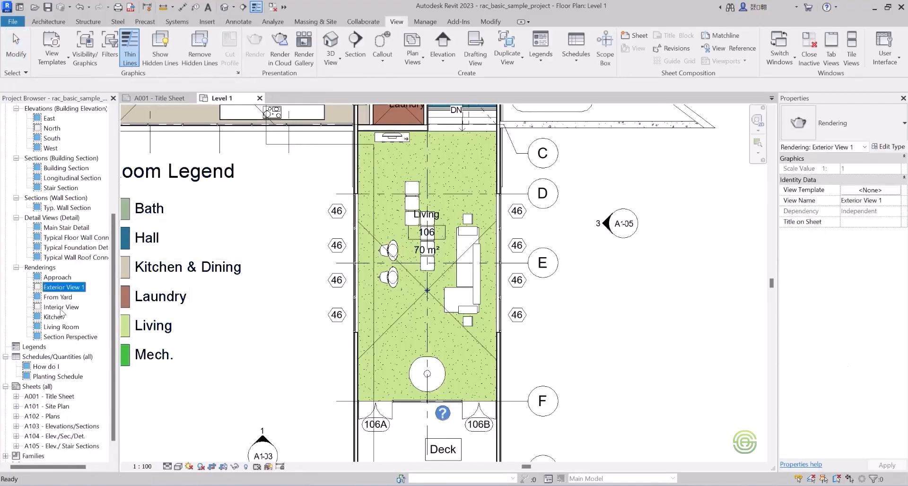
double_click(61, 307)
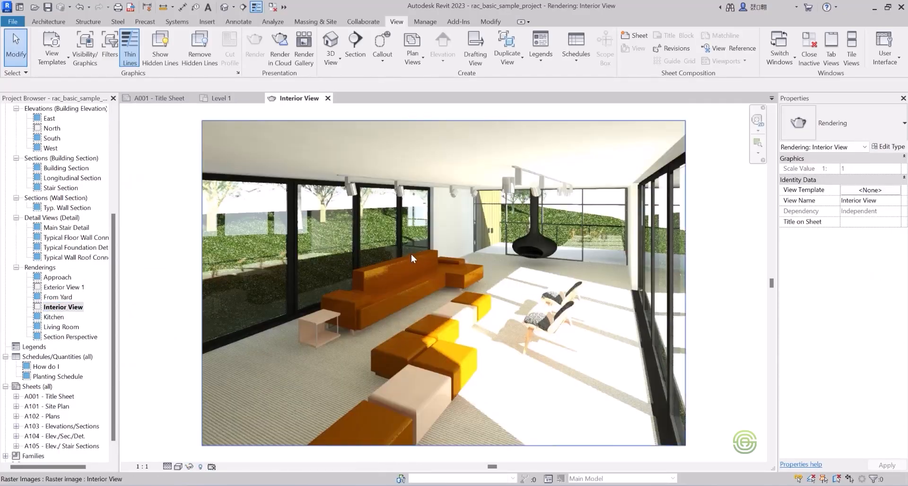
left_click(328, 98)
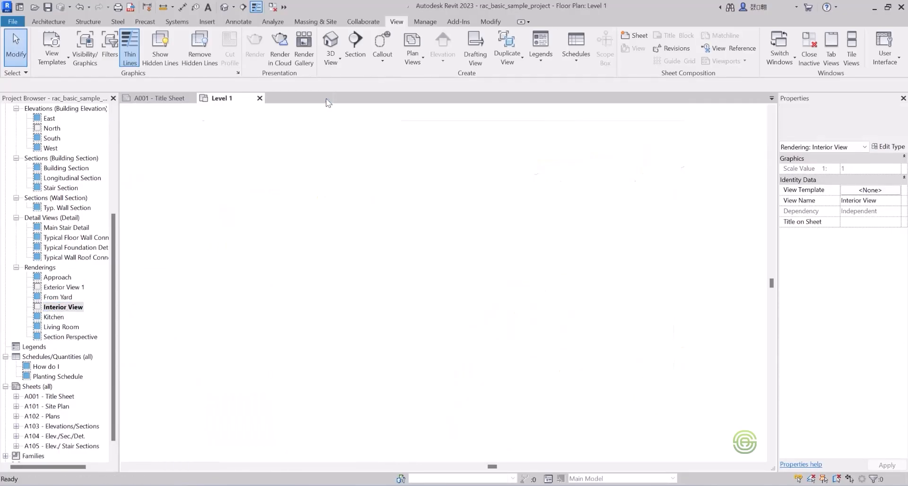
Place a perspective camera on Level 1 in the Kitchen & Dining room, looking from the upper corner beside the Hall diagonally towards the dining table.
scroll(446, 281, "down", 4)
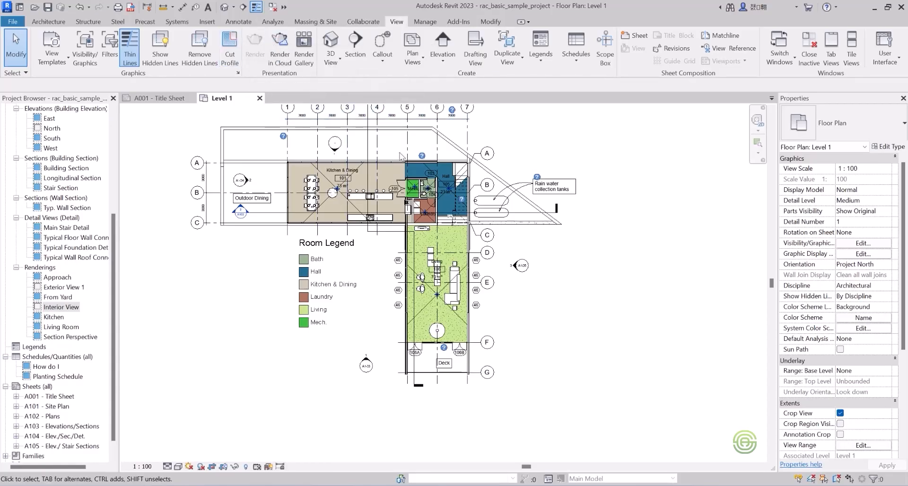
scroll(345, 170, "up", 4)
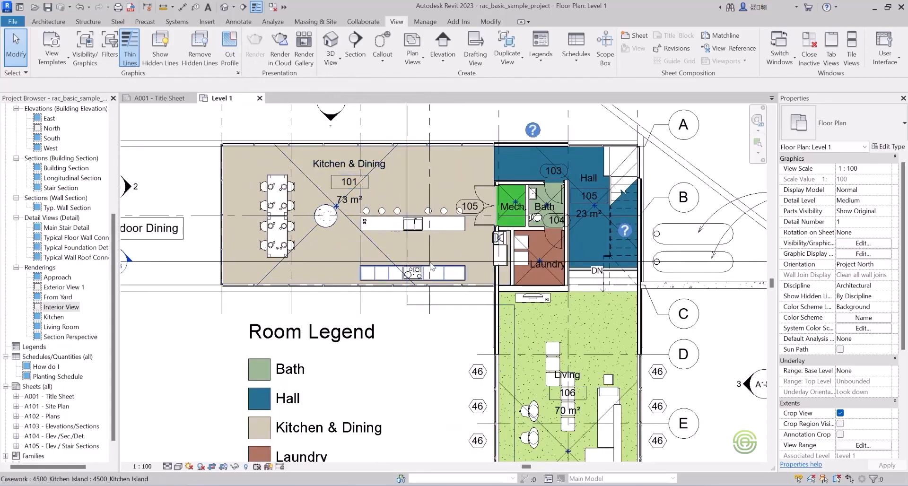
left_click(336, 56)
left_click(352, 100)
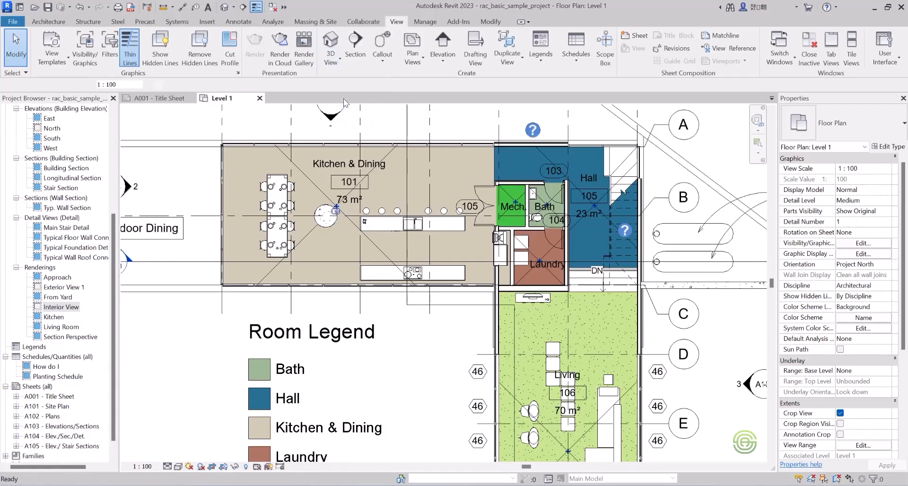
left_click(486, 156)
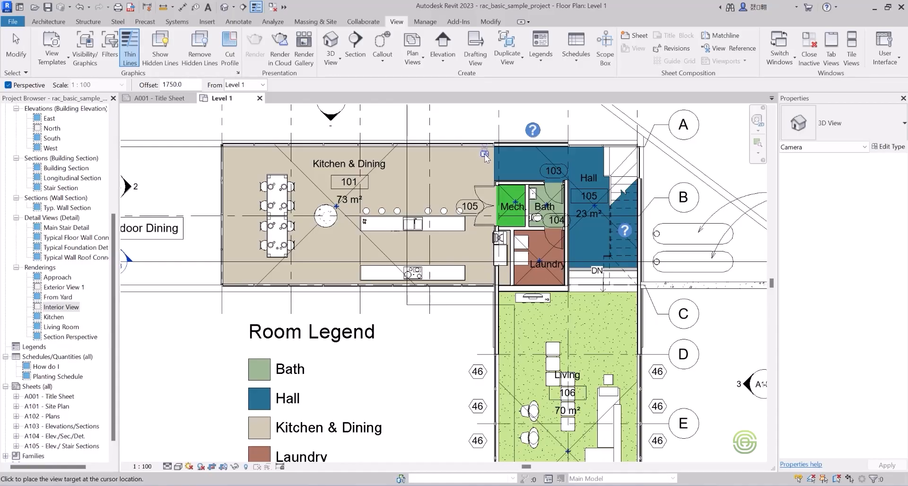
left_click(308, 250)
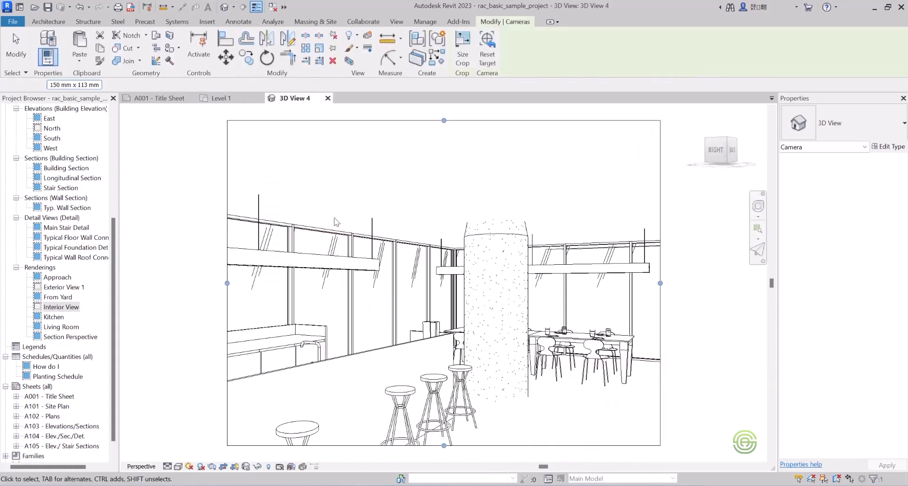
Extend the kitchen camera view's crop region on all four sides, mostly towards the counter and the floor, and close the view.
scroll(337, 229, "down", 2)
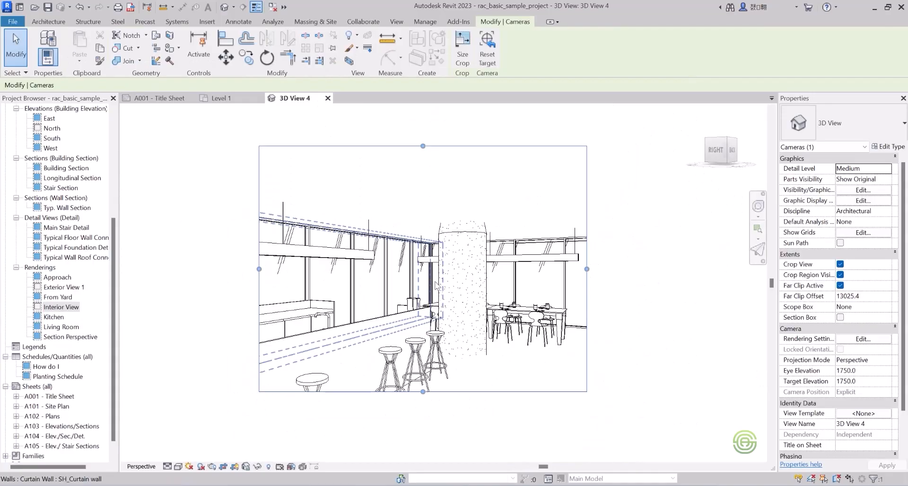
scroll(442, 284, "down", 2)
scroll(450, 328, "down", 1)
scroll(448, 326, "up", 1)
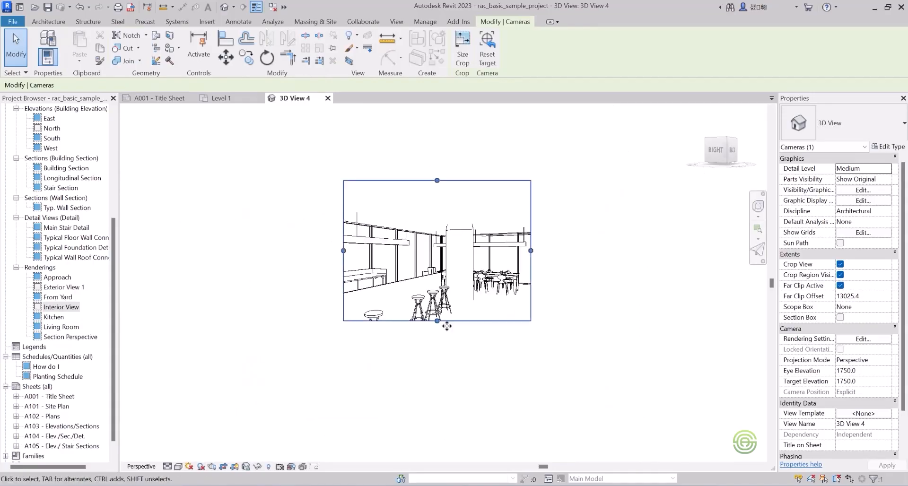
left_click_drag(436, 337, 437, 353)
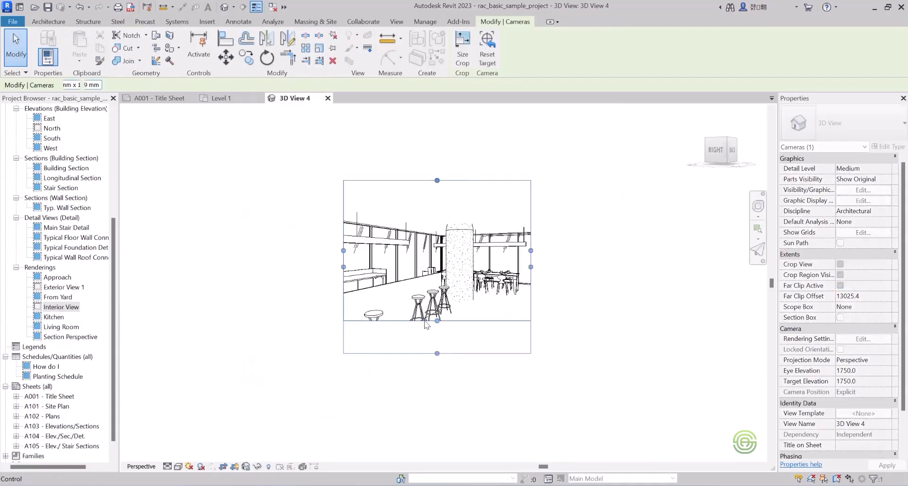
left_click_drag(344, 268, 224, 267)
left_click_drag(531, 266, 544, 268)
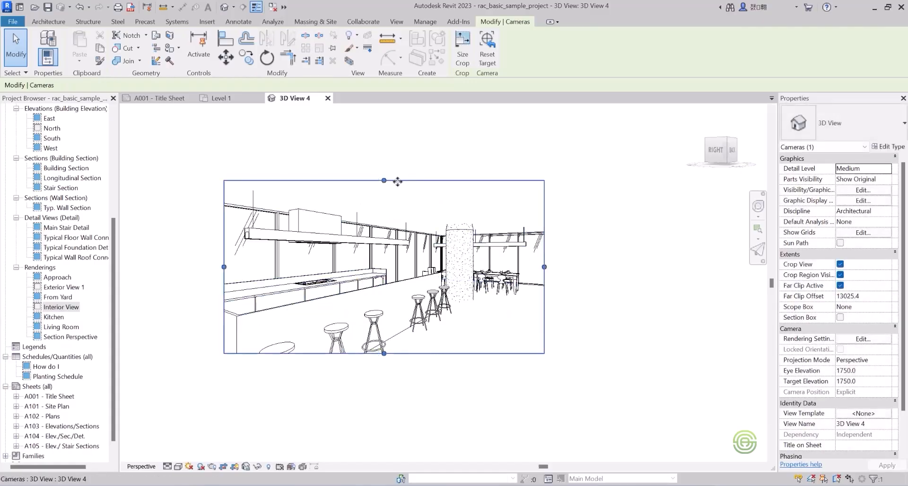
mouse_move(384, 181)
left_mouse_down()
mouse_move(385, 157)
mouse_move(385, 174)
left_mouse_up()
left_click_drag(383, 362, 383, 396)
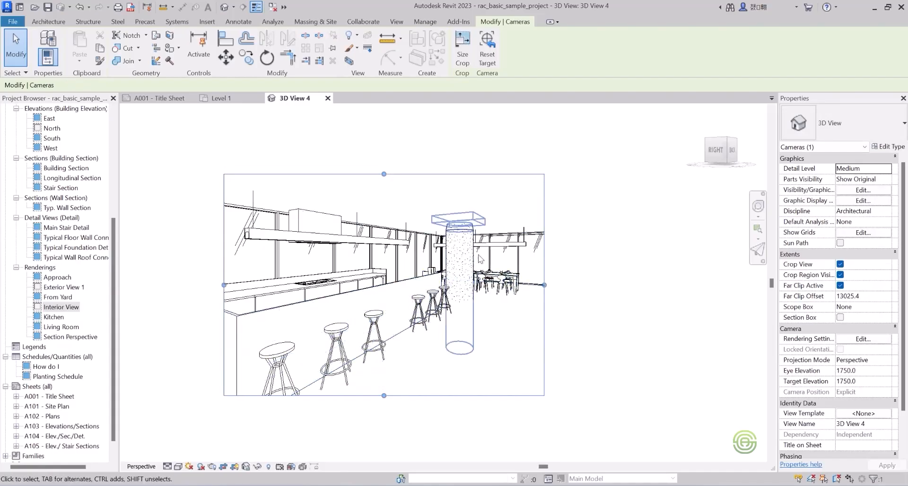
scroll(479, 257, "down", 1)
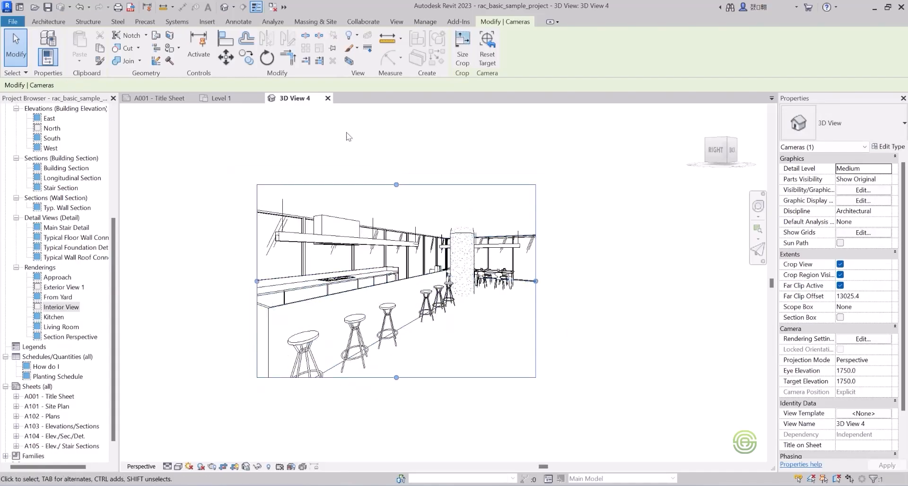
left_click(327, 98)
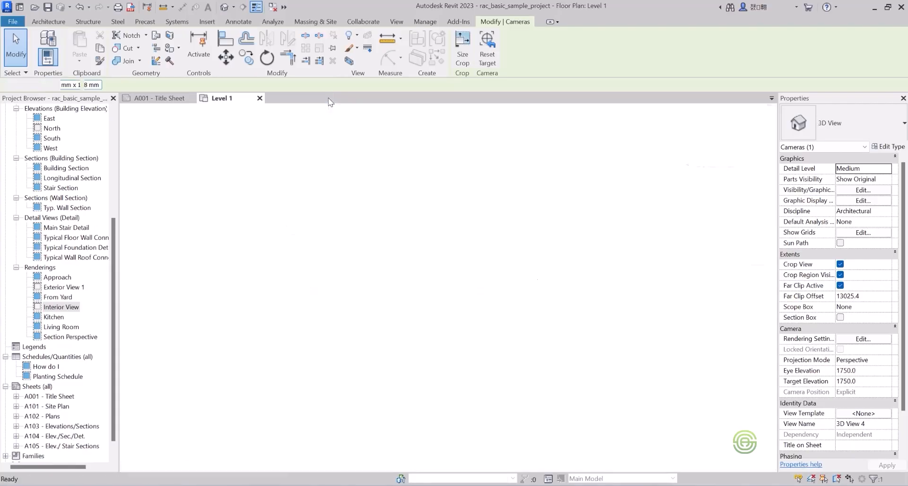
scroll(378, 233, "down", 5)
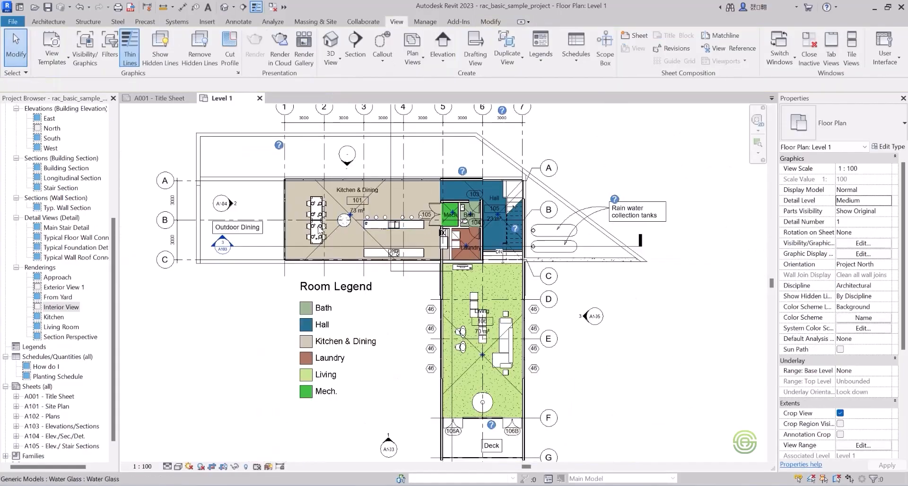
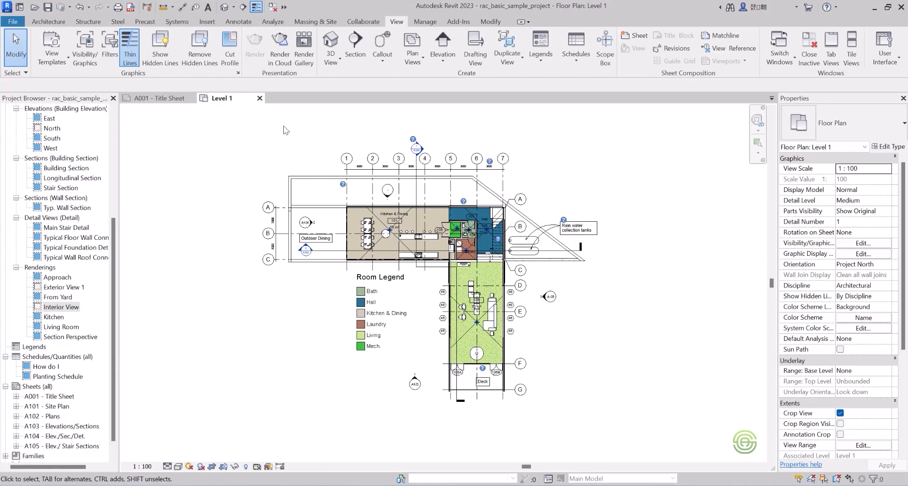
Close the remaining views of the sample house project without saving, and open the recent model Class 12.
left_click(259, 98)
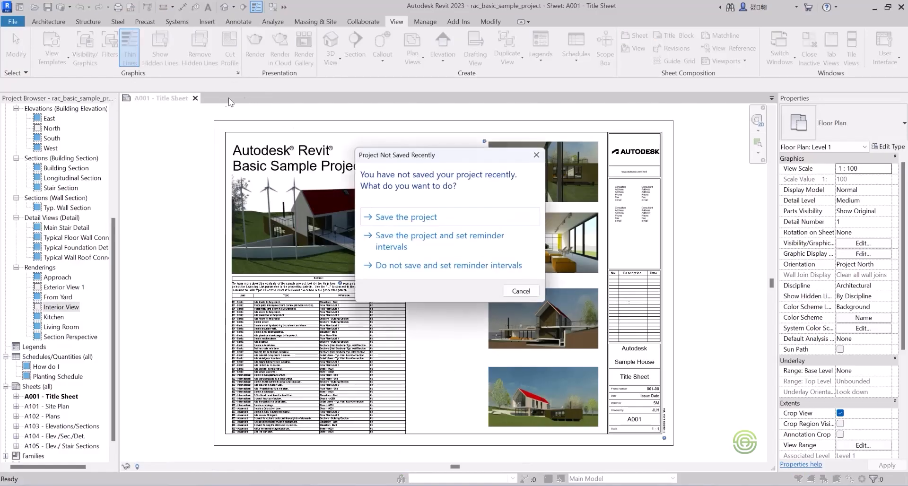
left_click(530, 158)
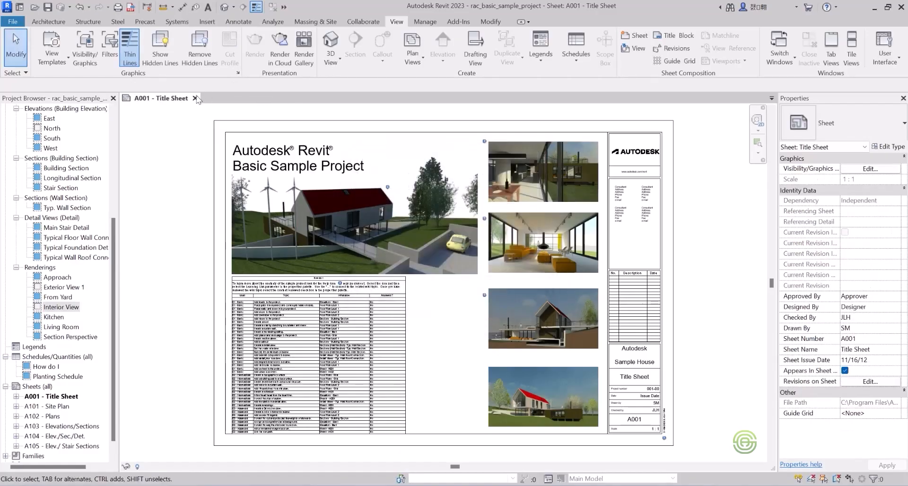
left_click(195, 98)
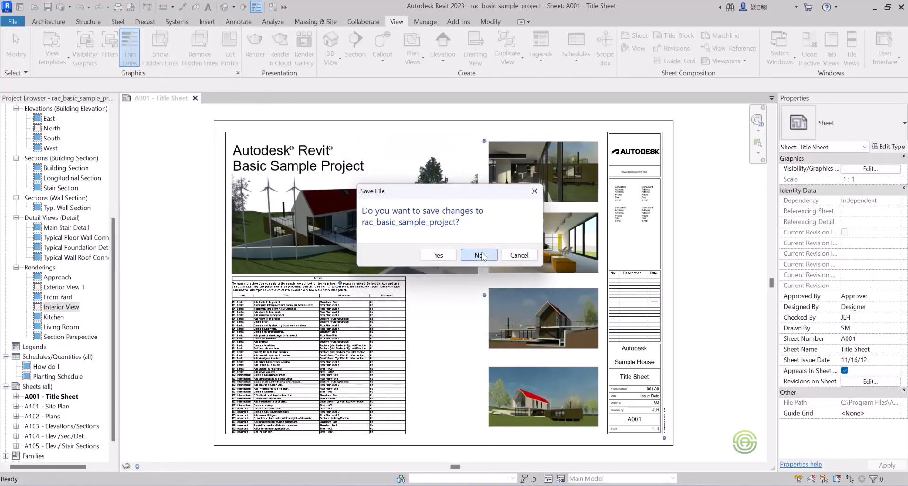
left_click(479, 254)
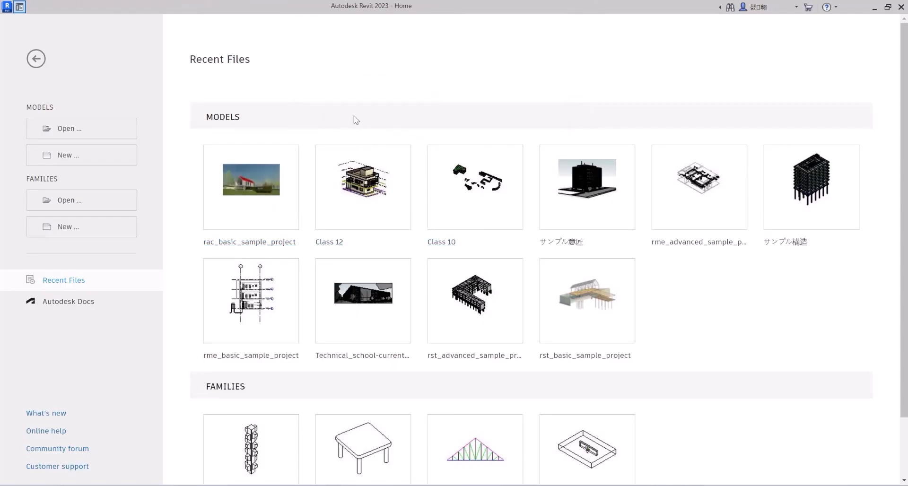
left_click(361, 195)
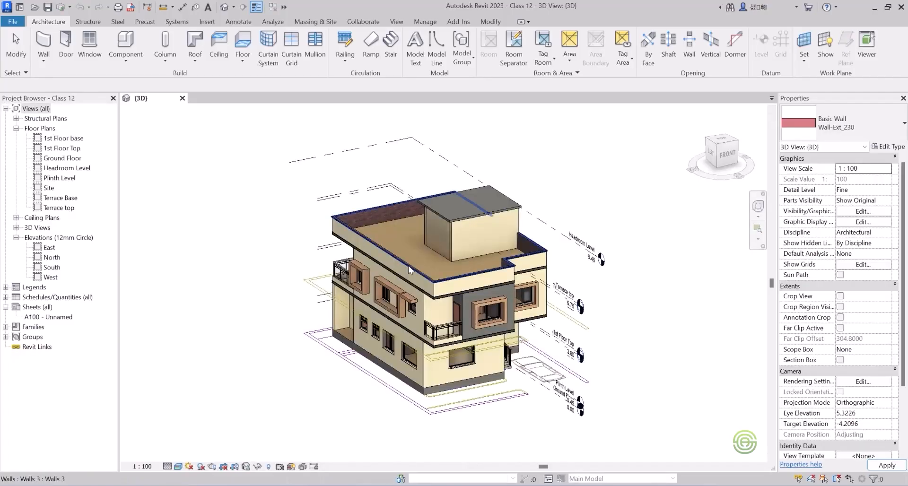
key("Escape")
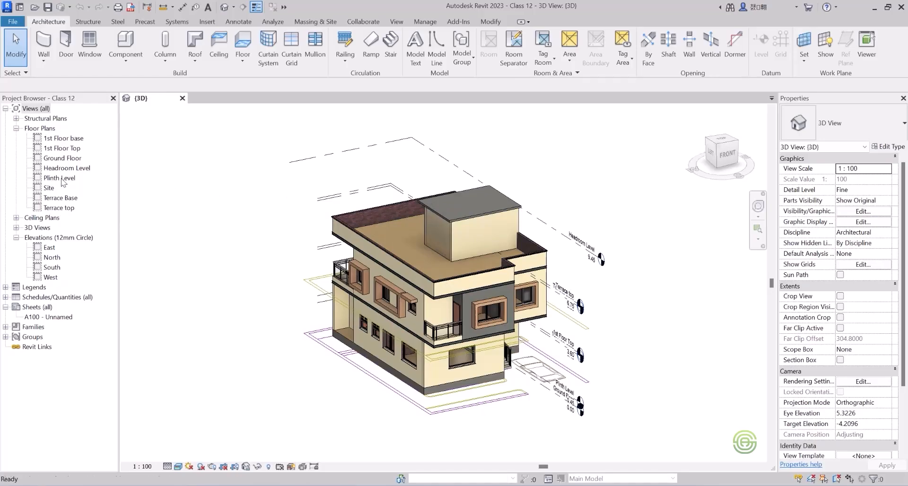
Open the Plinth Level floor plan to look at it, and open the Ground Floor plan.
left_click(60, 178)
double_click(60, 178)
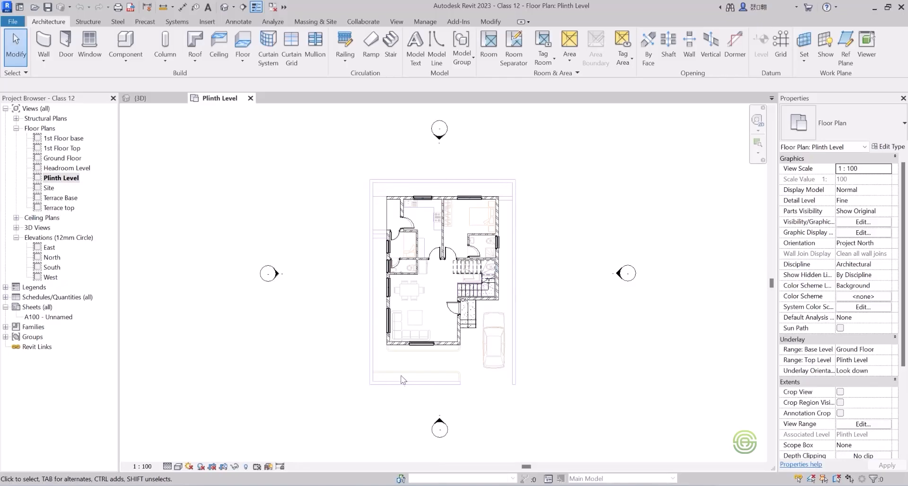
double_click(62, 158)
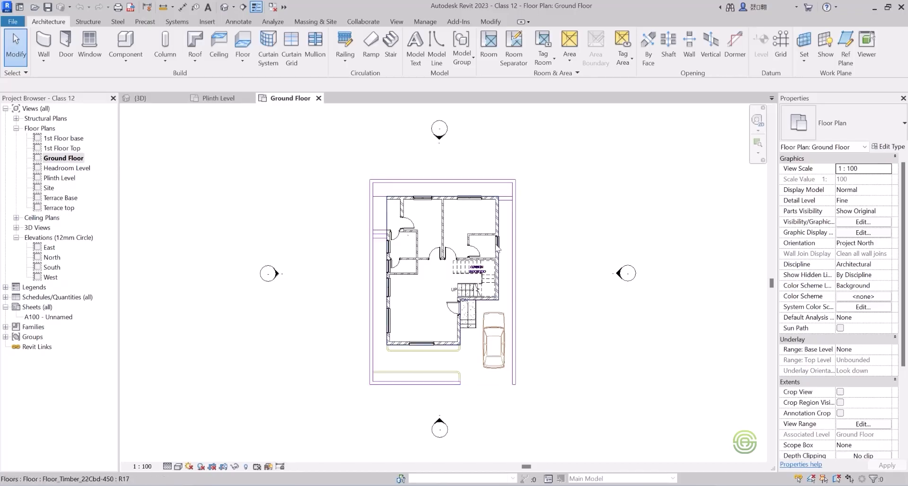
scroll(539, 283, "up", 1)
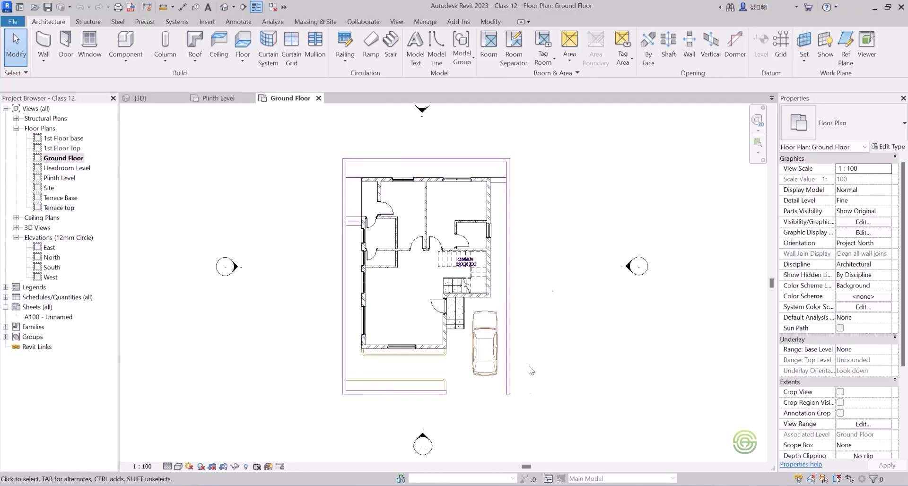
Start an architectural floor of type Floor_Timber_22Cbd-450 and pick the outer plot boundary lines on all four sides as its boundary.
left_click(240, 61)
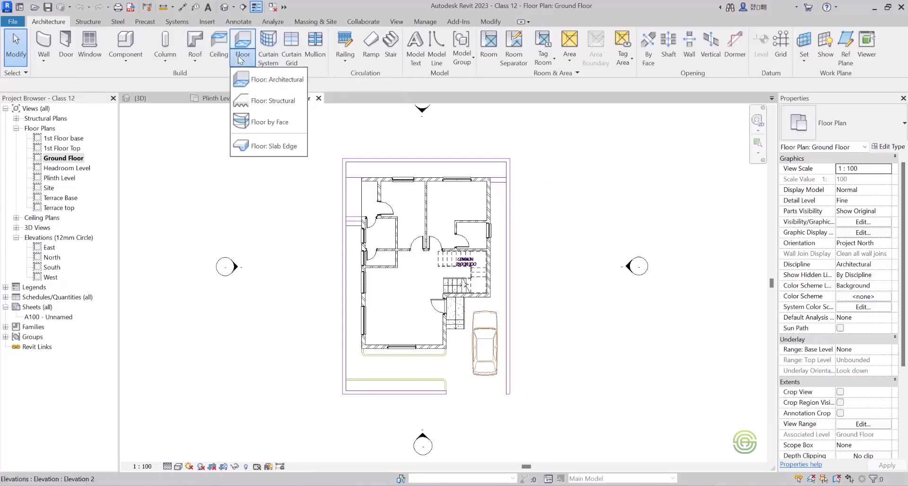
left_click(272, 81)
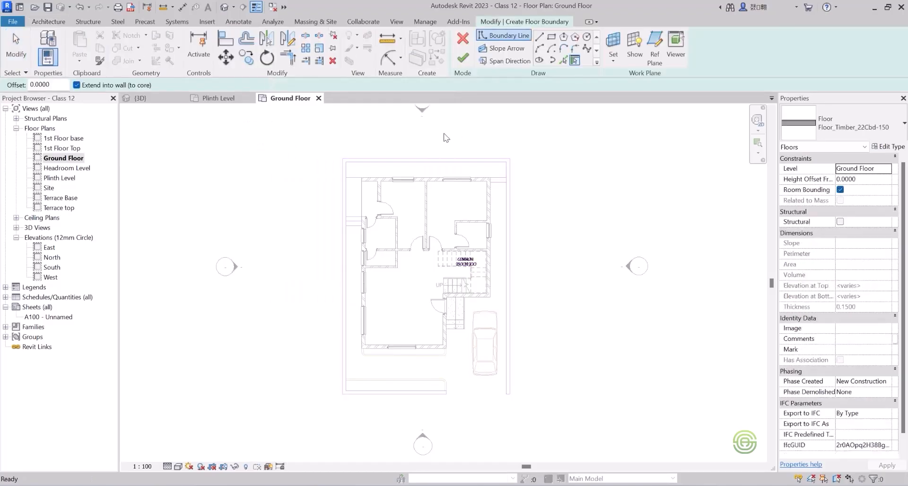
left_click(864, 127)
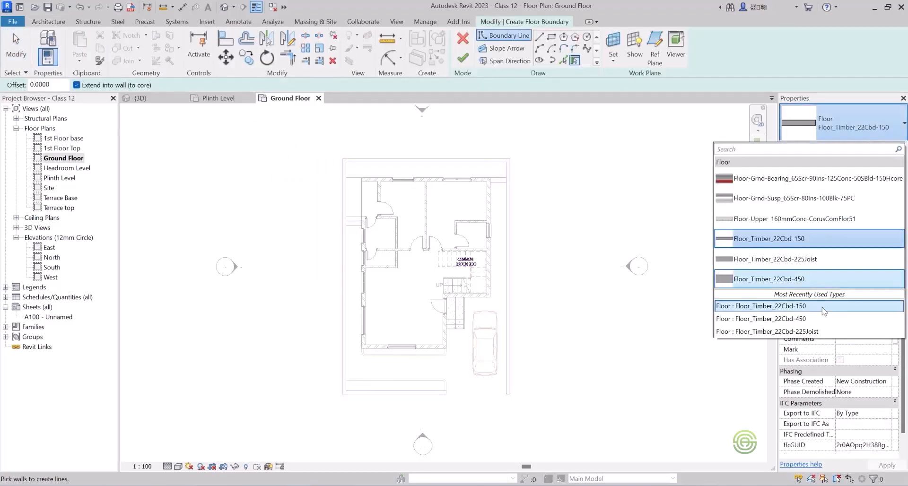
left_click(799, 280)
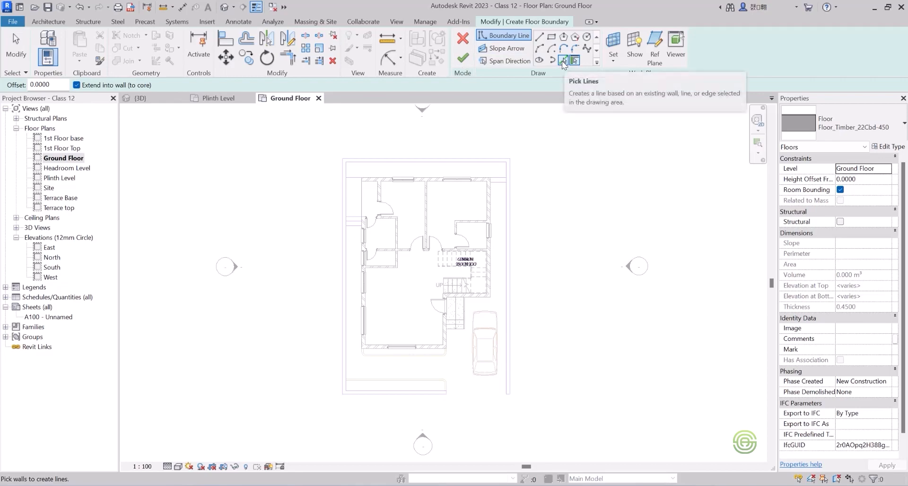
left_click(563, 60)
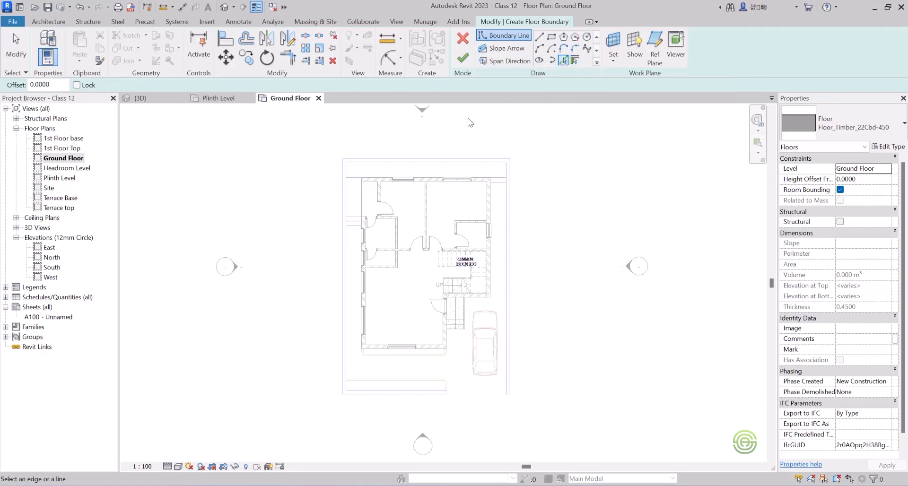
left_click(421, 162)
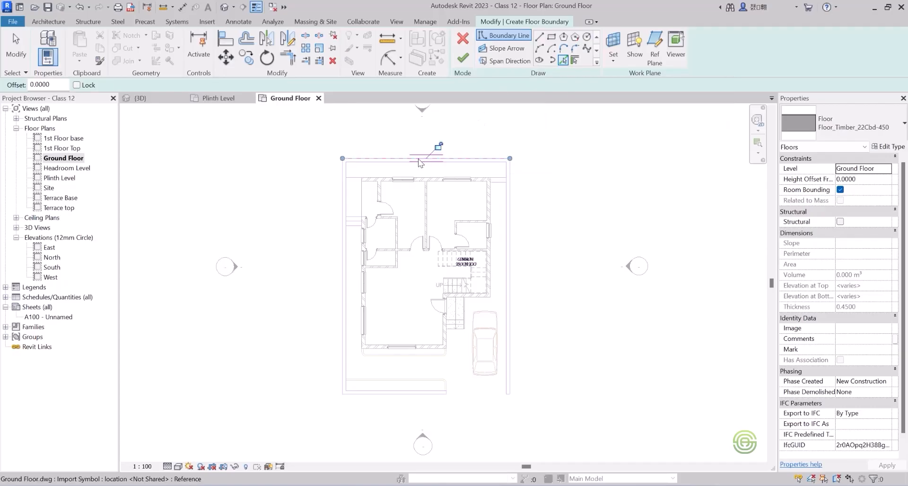
left_click(343, 187)
left_click(389, 401)
left_click(512, 312)
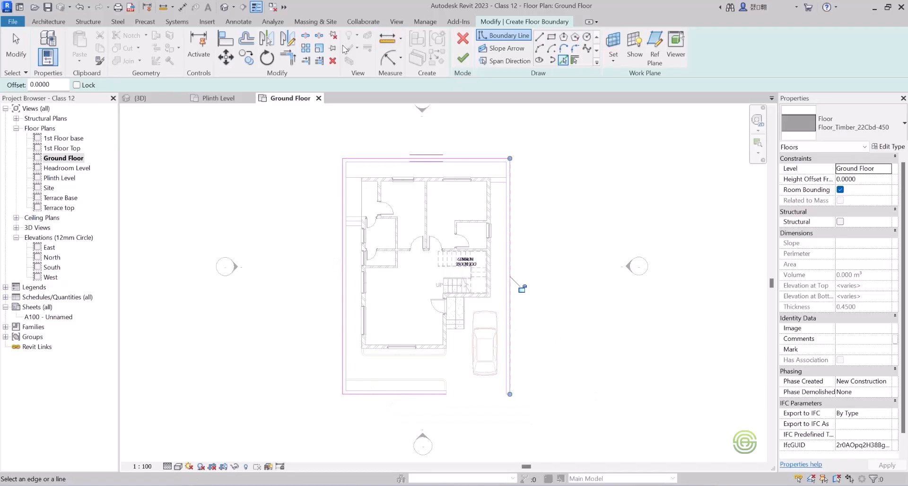
Trim the floor sketch's front boundary line to the right-hand plot line to close the corner, and finish the floor.
left_click(291, 57)
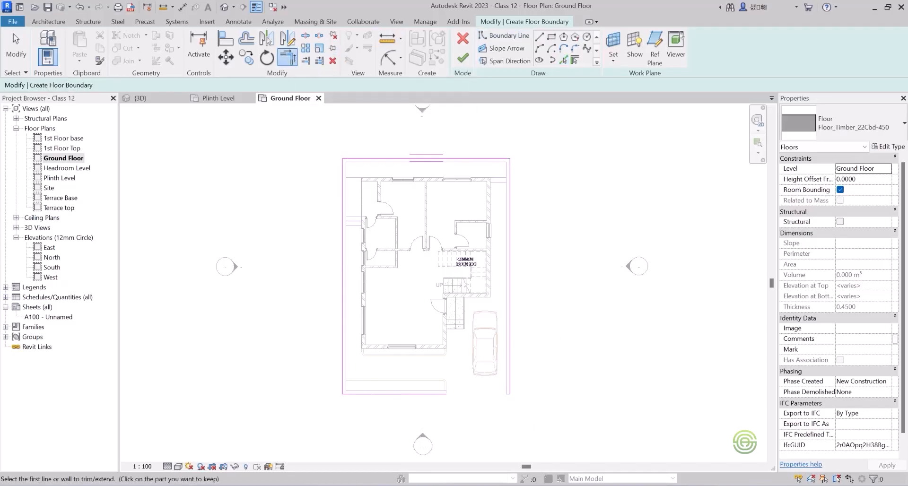
left_click(433, 396)
left_click(511, 385)
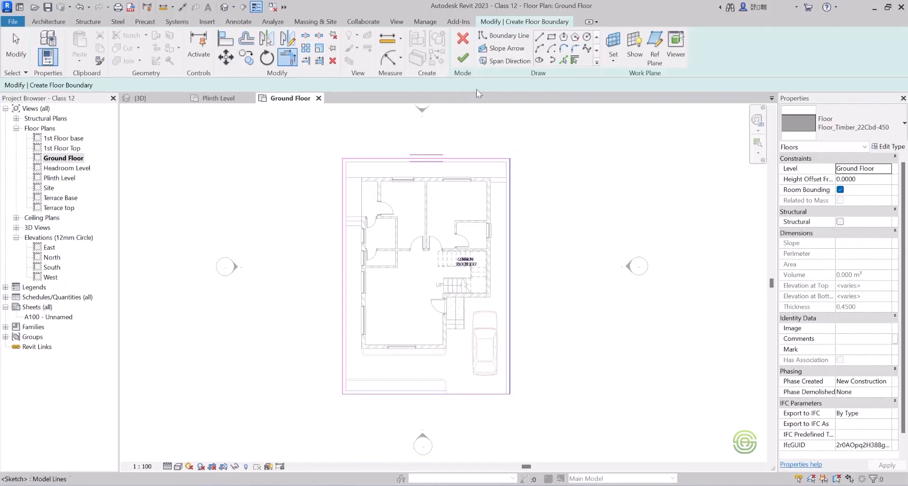
left_click(463, 59)
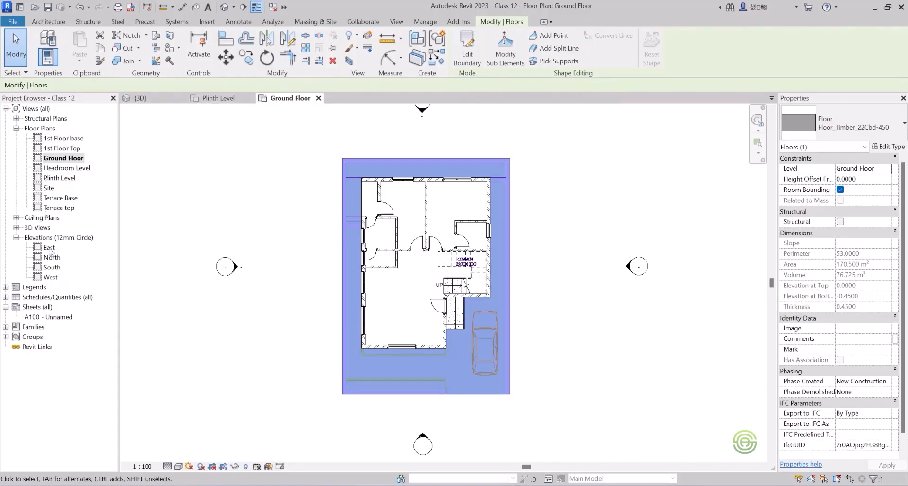
Check the new site floor in the East elevation and return to the Ground Floor plan.
double_click(49, 248)
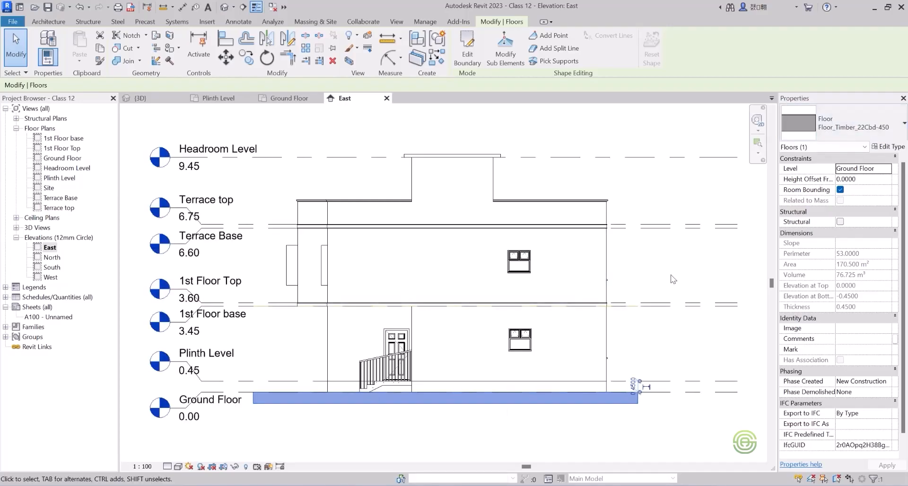
left_click(641, 262)
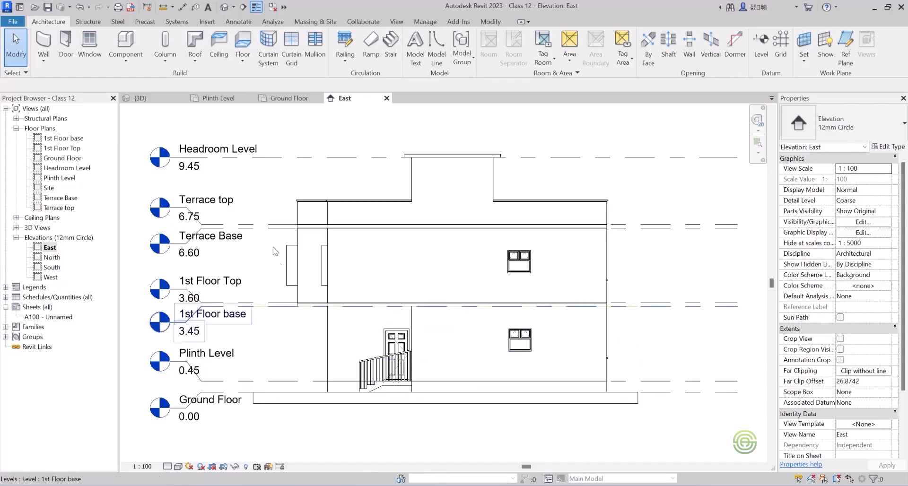
left_click(289, 99)
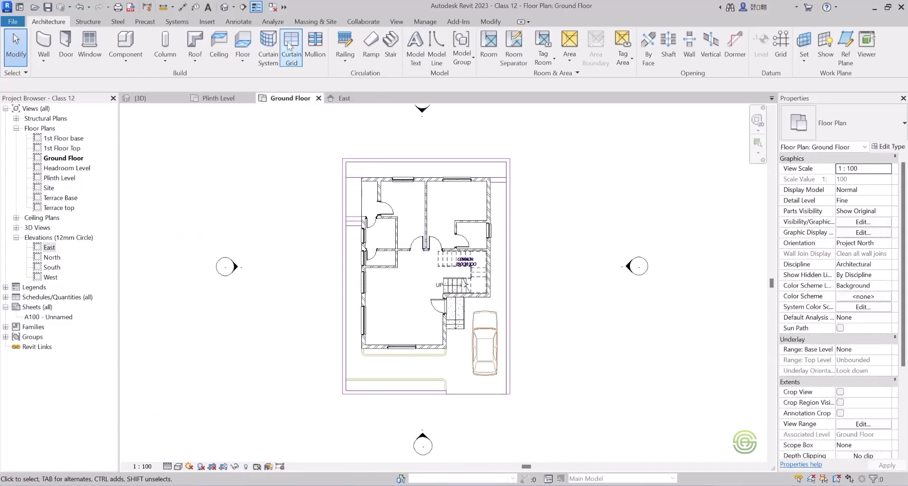
Set up the architectural Wall tool with type Wall-Ext_230 and location line Finish Face: Exterior, and leave the command.
left_click(44, 56)
left_click(67, 81)
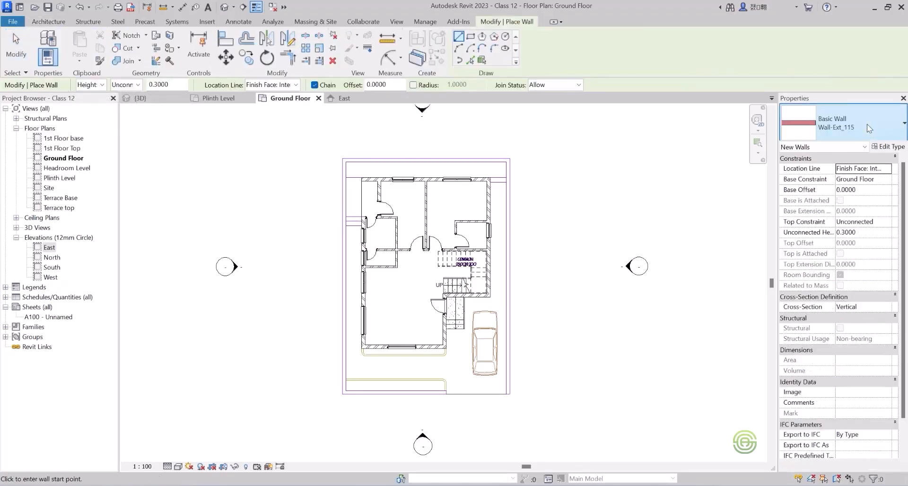
left_click(867, 124)
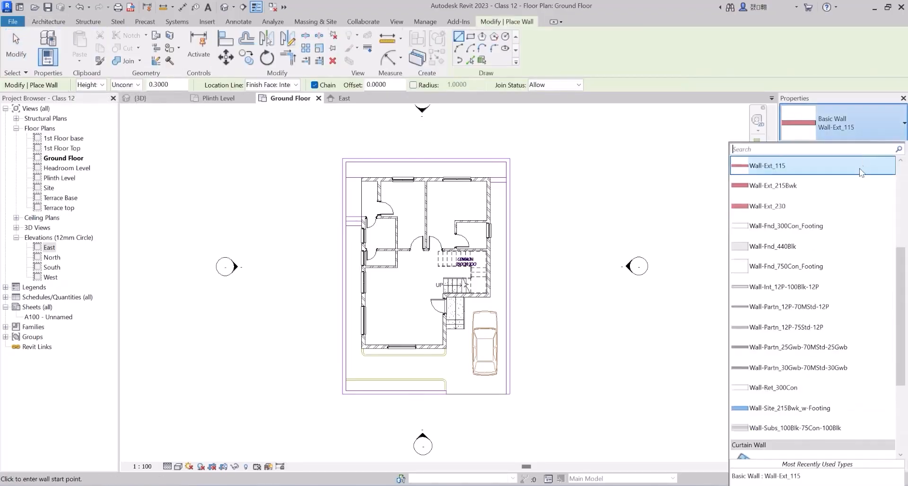
left_click(762, 206)
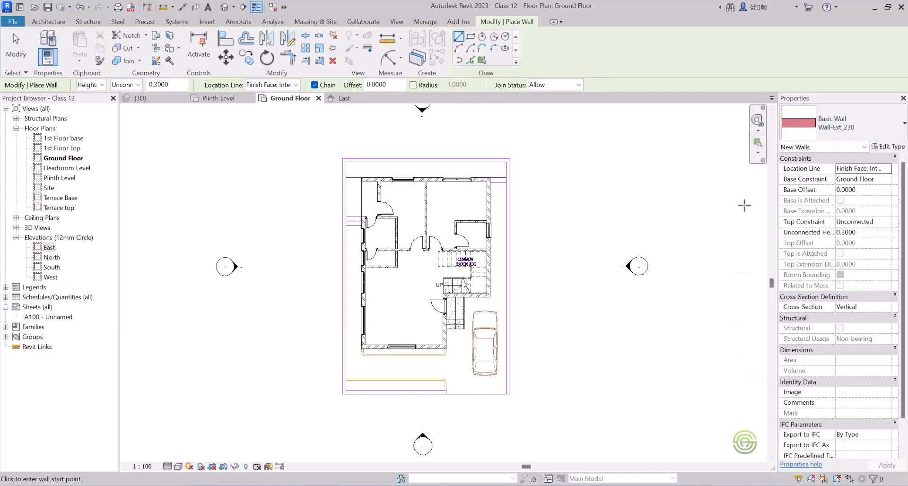
left_click(469, 60)
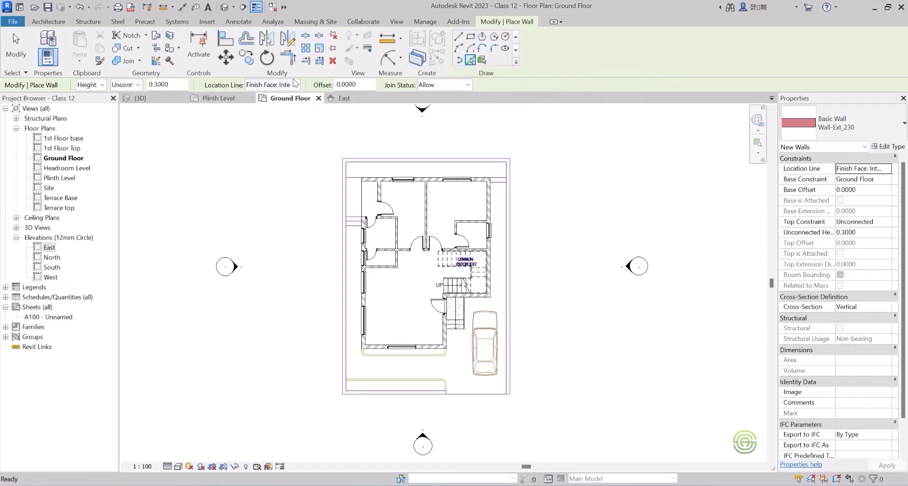
left_click(297, 86)
left_click(289, 117)
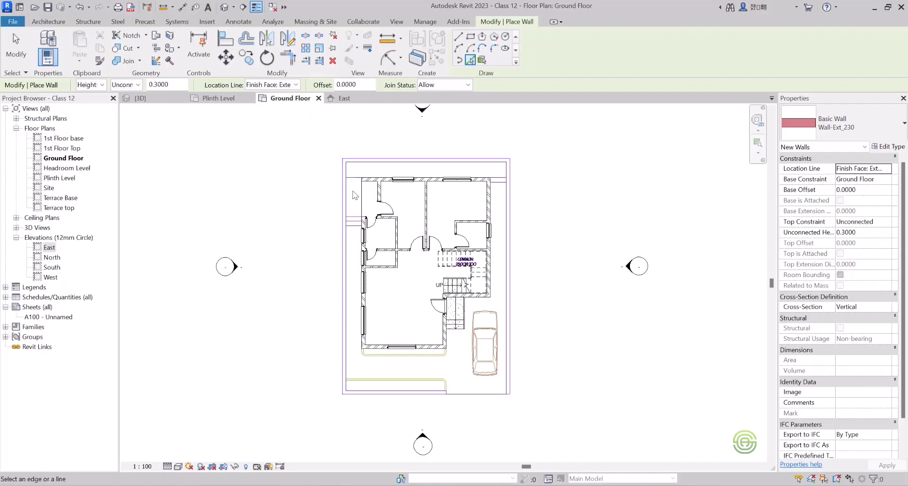
scroll(348, 185, "up", 2)
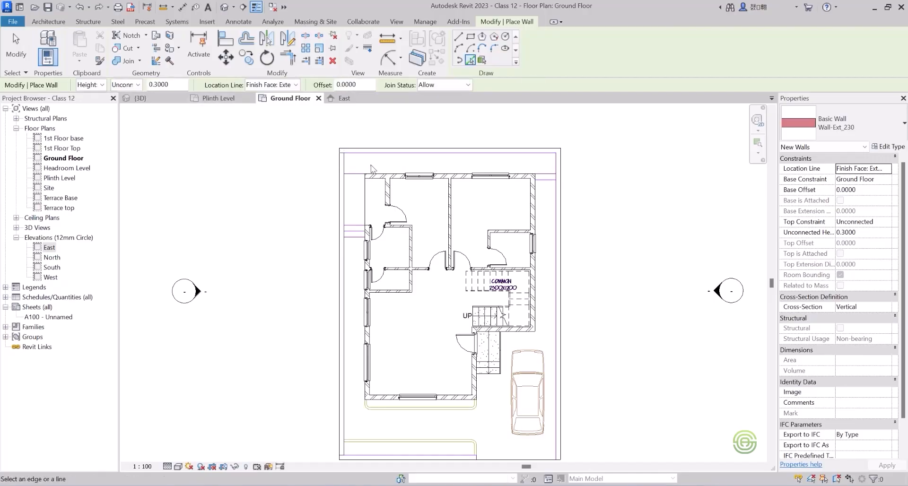
key("Escape")
key("Escape")
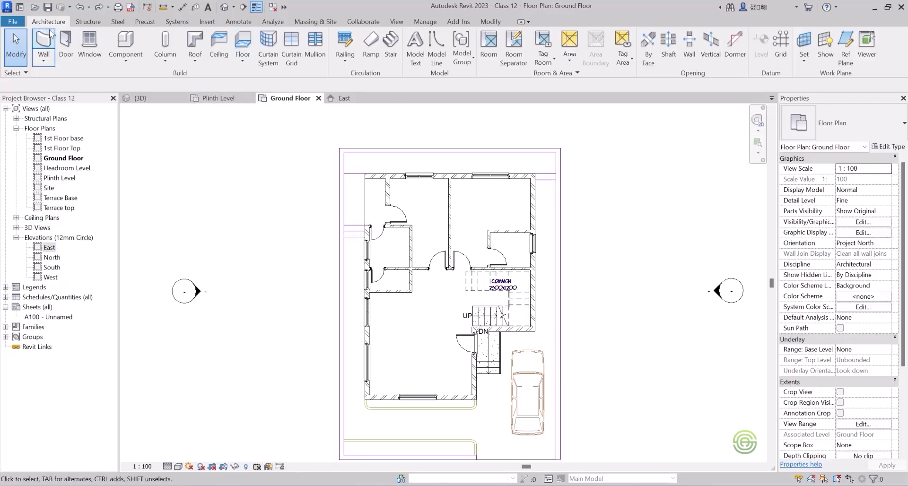
Start the architectural Wall tool with Pick Lines and set the unconnected wall height to 2 m.
left_click(50, 62)
left_click(67, 73)
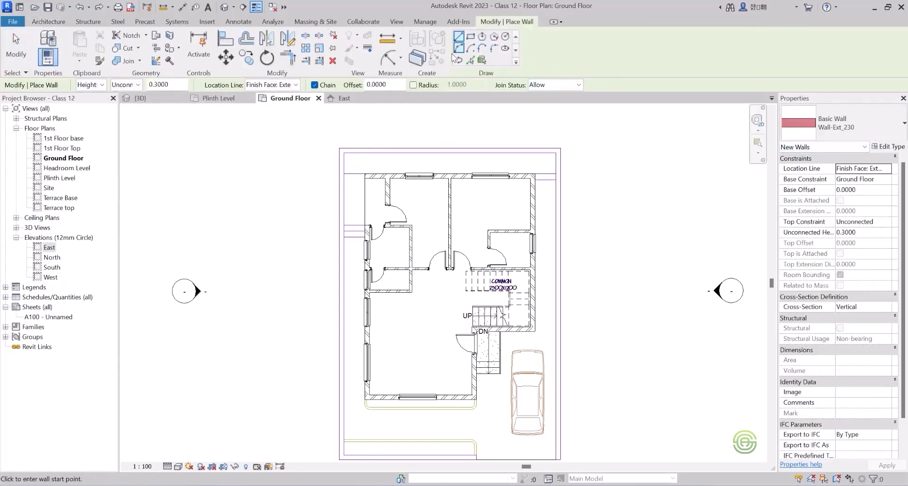
left_click(470, 60)
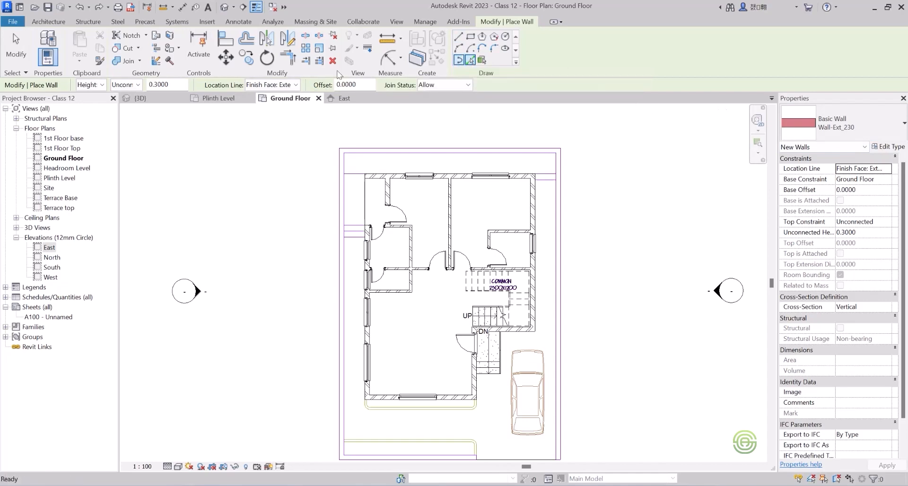
left_click(160, 84)
type("2")
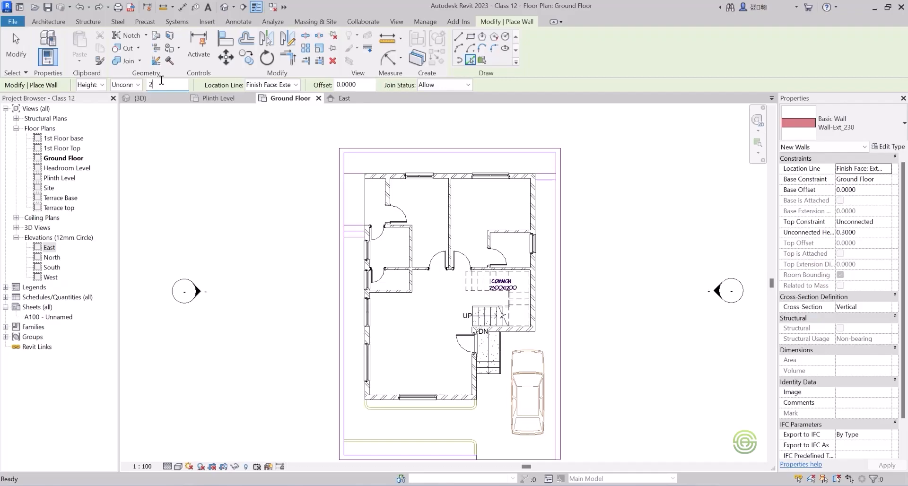
key("Return")
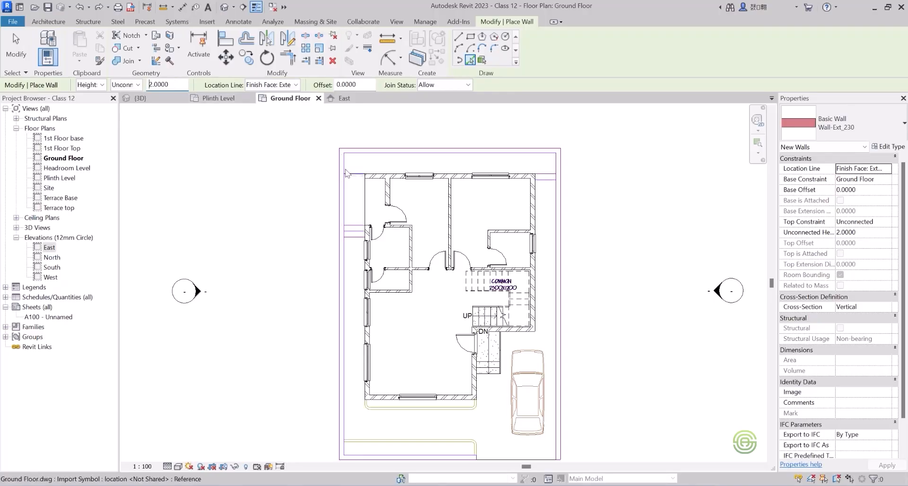
Place compound walls on the inner plot lines at the rear, both sides and the front beside the car entrance, and check them in 3D.
left_click(344, 199)
left_click(473, 153)
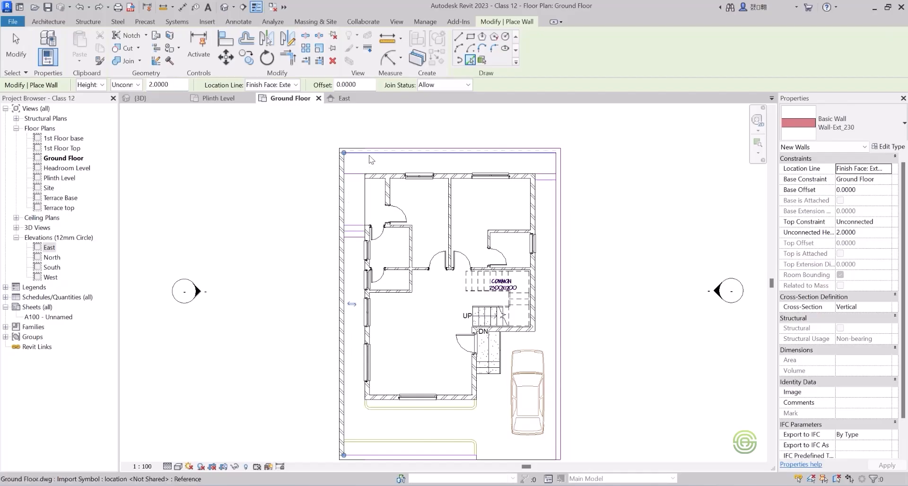
left_click(556, 213)
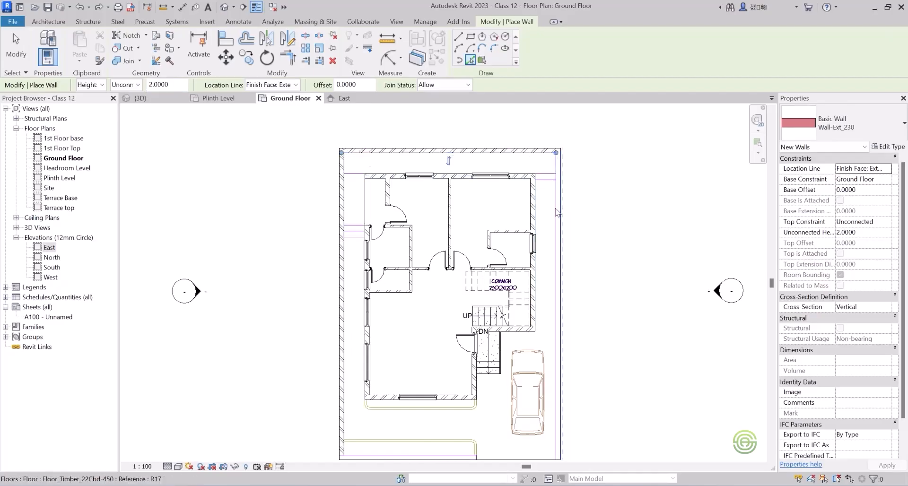
scroll(396, 124, "down", 3)
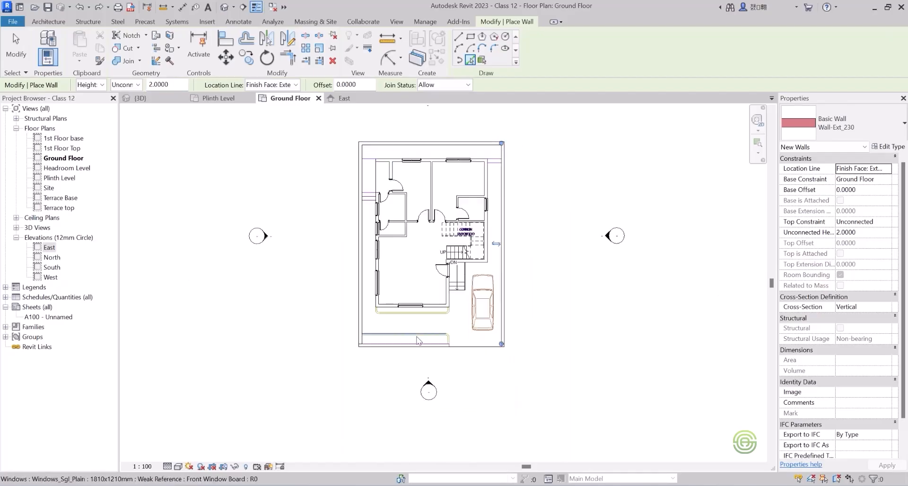
scroll(412, 331, "up", 3)
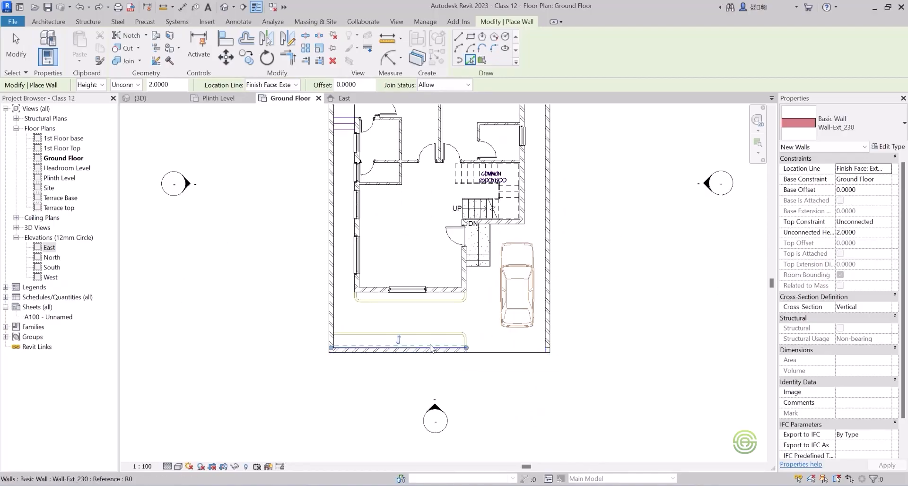
scroll(355, 360, "down", 1)
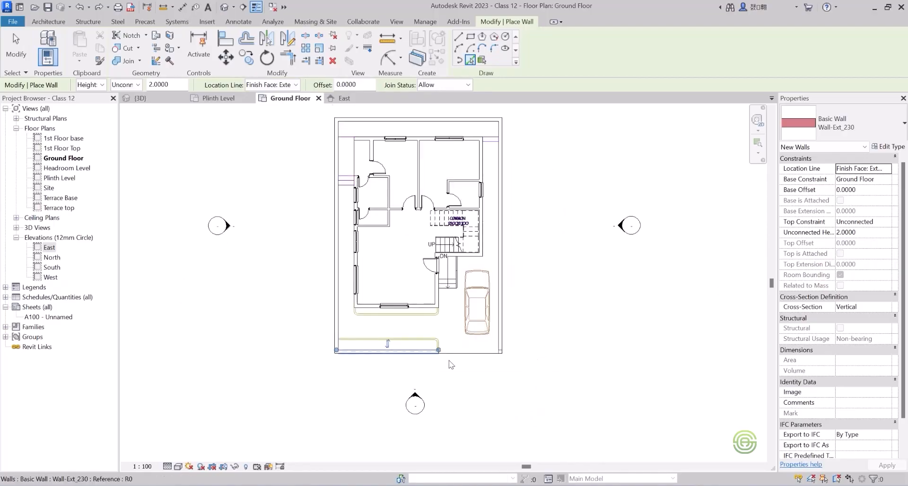
scroll(561, 176, "up", 1)
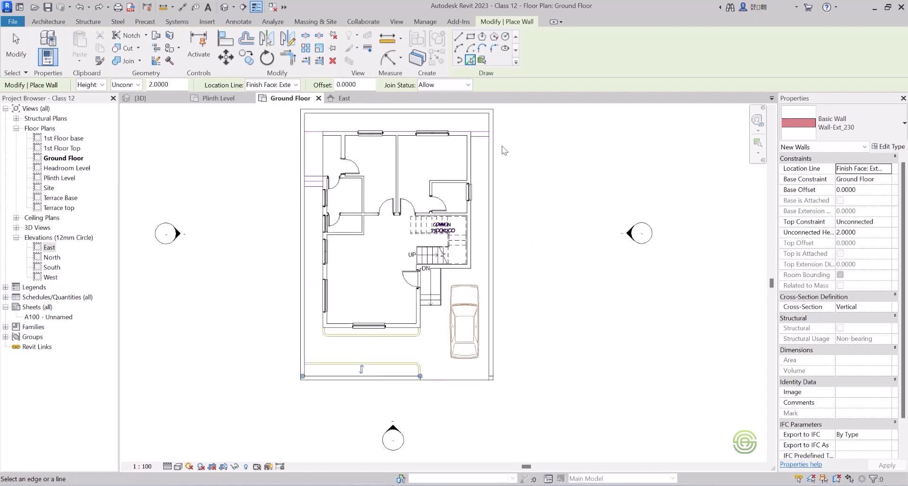
key("Tab")
left_click(495, 277)
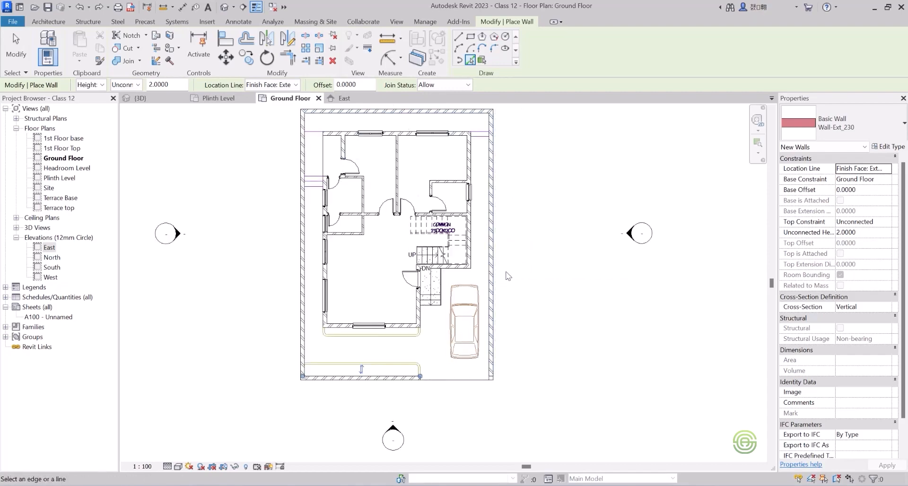
left_click(139, 99)
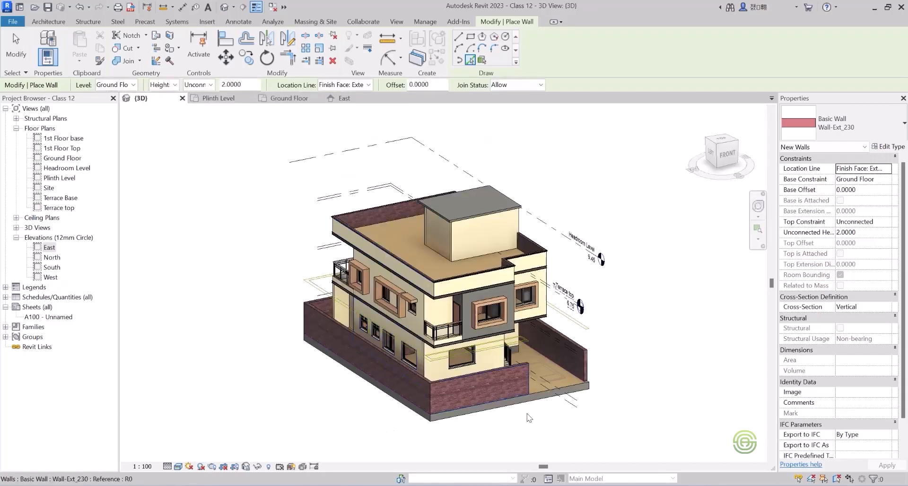
scroll(520, 404, "up", 2)
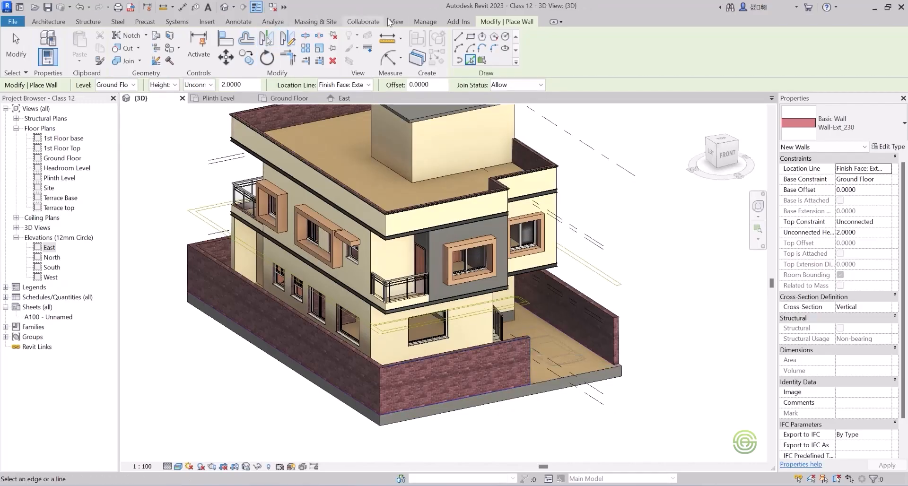
left_click(425, 21)
left_click(46, 49)
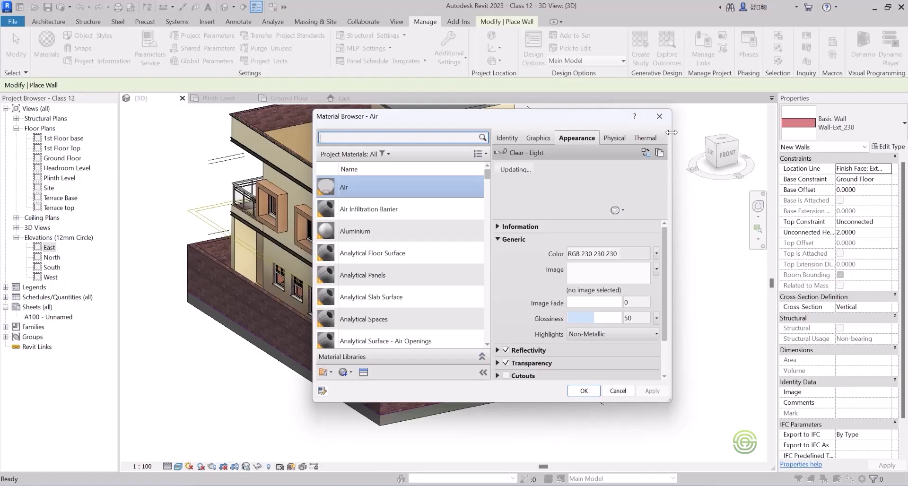
left_click(660, 118)
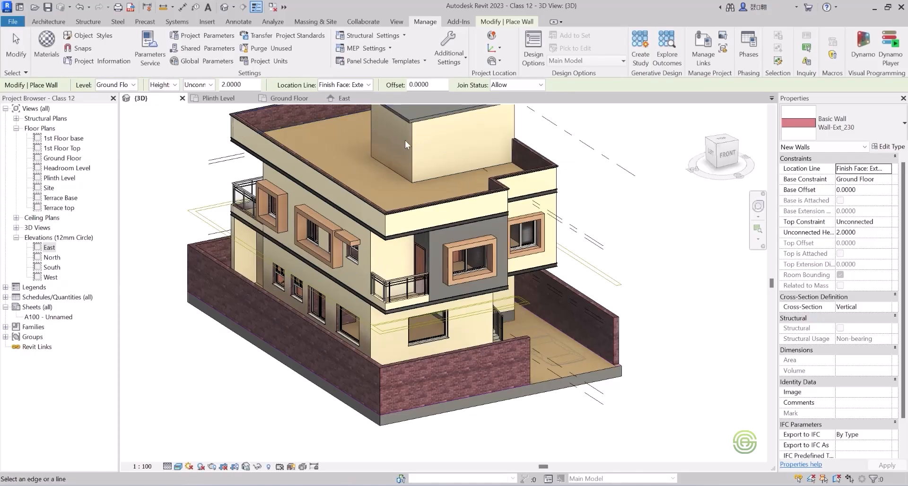
scroll(440, 258, "down", 2)
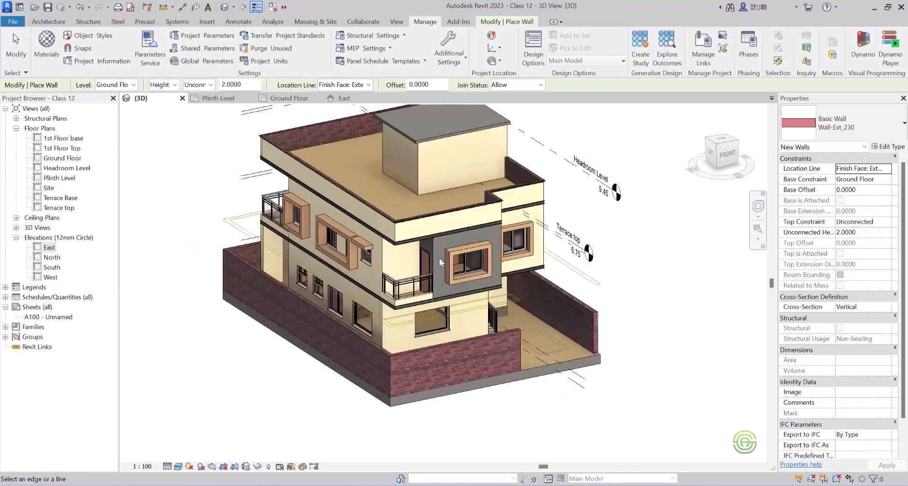
Use Paint with the Wall Paint material on the compound wall's outer side face, outer front face and the opposite side wall's inner face.
left_click(490, 23)
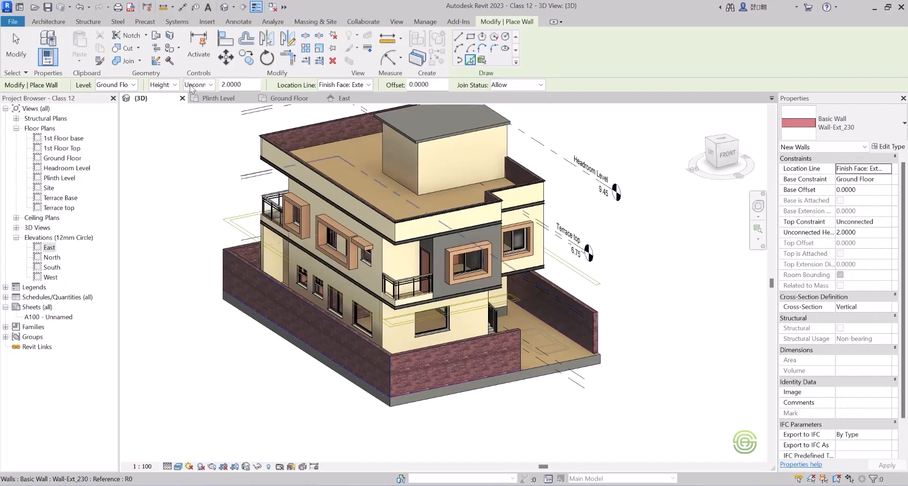
left_click(168, 48)
scroll(139, 190, "up", 1)
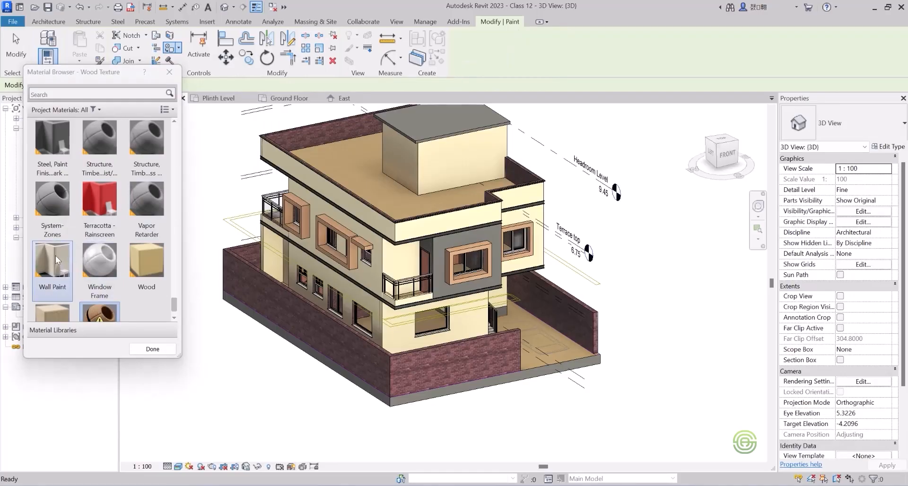
left_click(57, 261)
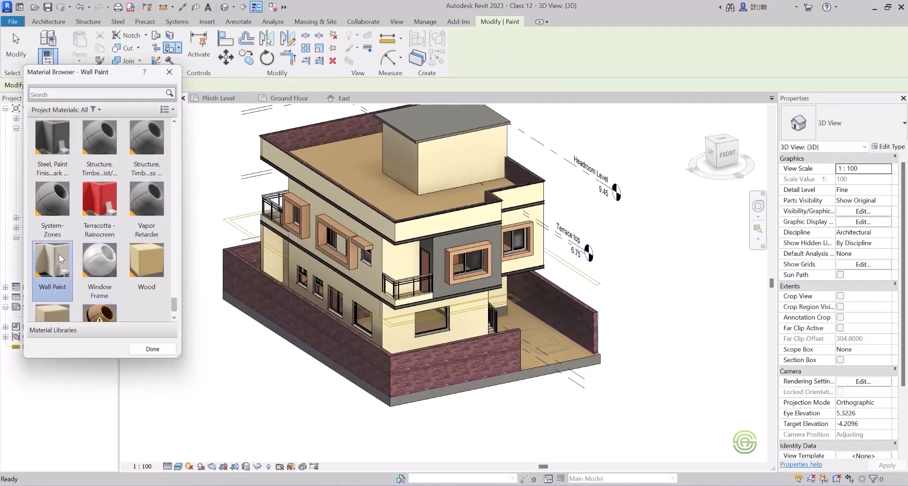
left_click(312, 320)
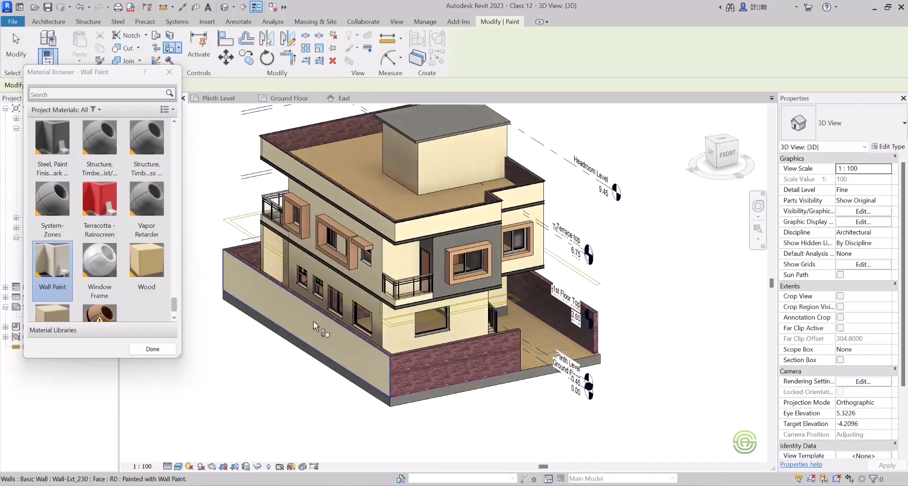
left_click(419, 356)
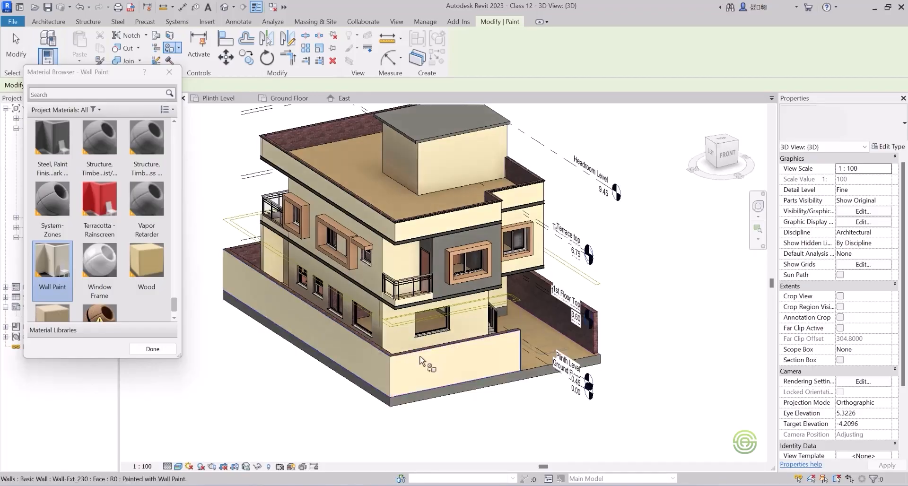
left_click(583, 333)
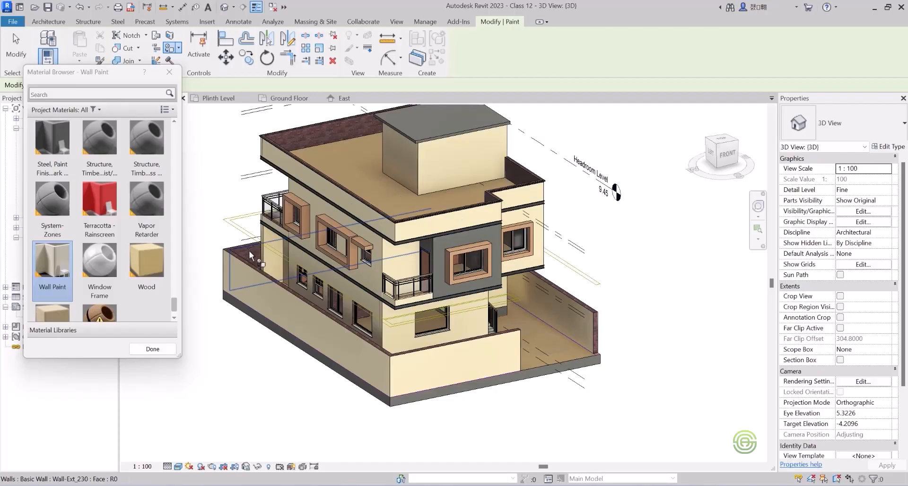
Paint the compound wall's remaining brick faces and top edges with Wall Paint, orbiting around the house, and finish painting.
middle_click_drag(337, 318, 356, 419, "shift")
scroll(413, 402, "up", 5)
left_click(407, 352)
left_click(424, 356)
middle_click_drag(423, 355, 608, 241, "shift")
left_click(410, 334)
left_click(430, 349)
scroll(432, 349, "down", 2)
scroll(432, 350, "down", 3)
scroll(615, 255, "up", 4)
mouse_move(691, 303)
middle_mouse_down("shift")
mouse_move(631, 324)
mouse_move(543, 203)
mouse_move(407, 217)
middle_mouse_up("shift")
scroll(631, 324, "down", 6)
scroll(340, 222, "up", 5)
left_click(339, 223)
scroll(340, 222, "down", 5)
middle_click_drag(582, 302, 662, 284, "shift")
scroll(680, 269, "up", 4)
scroll(681, 273, "down", 5)
middle_click_drag(486, 252, 516, 216, "shift")
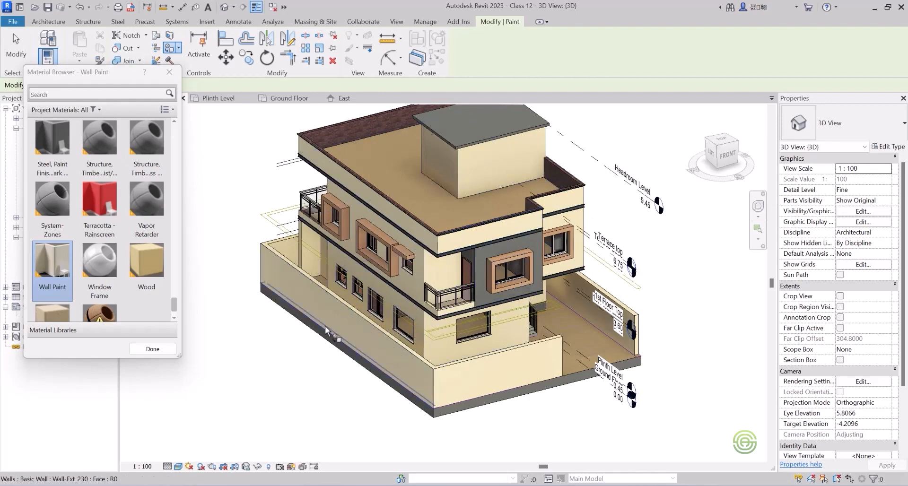
left_click(170, 73)
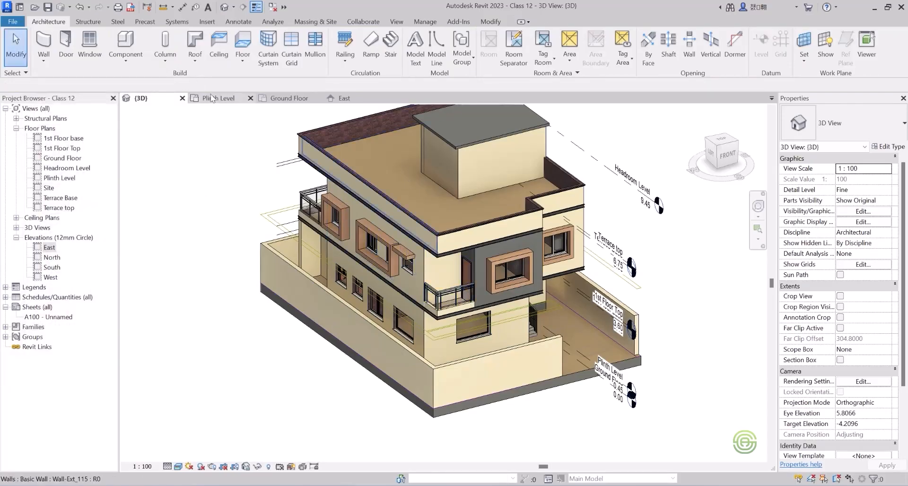
Return to the Ground Floor plan and create an in-place component in the Site category, accepting the default name.
left_click(288, 99)
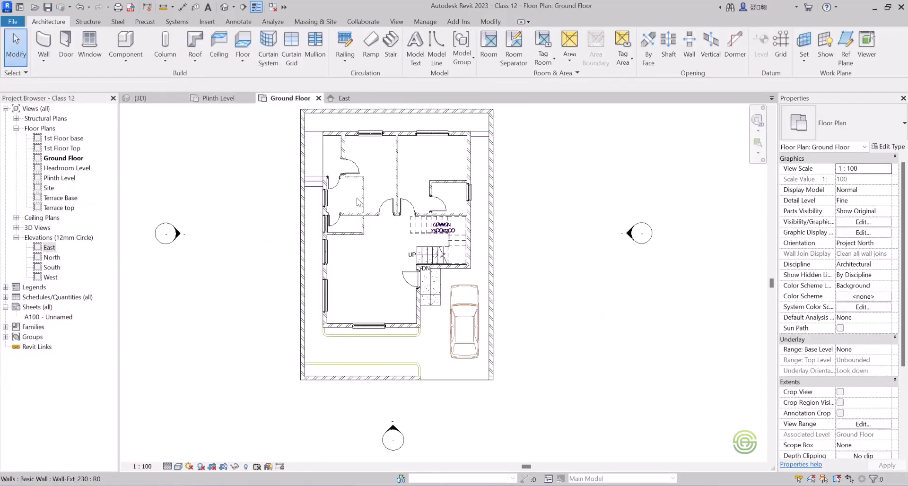
scroll(348, 277, "down", 2)
scroll(338, 175, "up", 3)
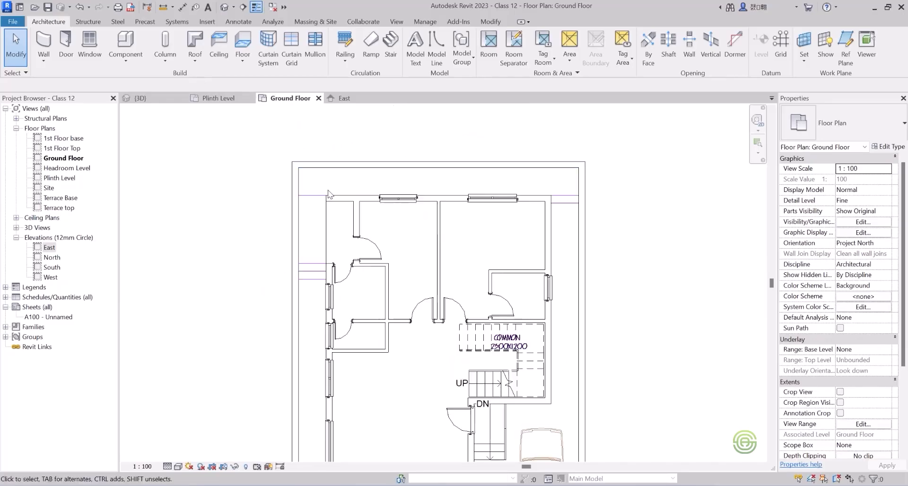
scroll(312, 183, "up", 2)
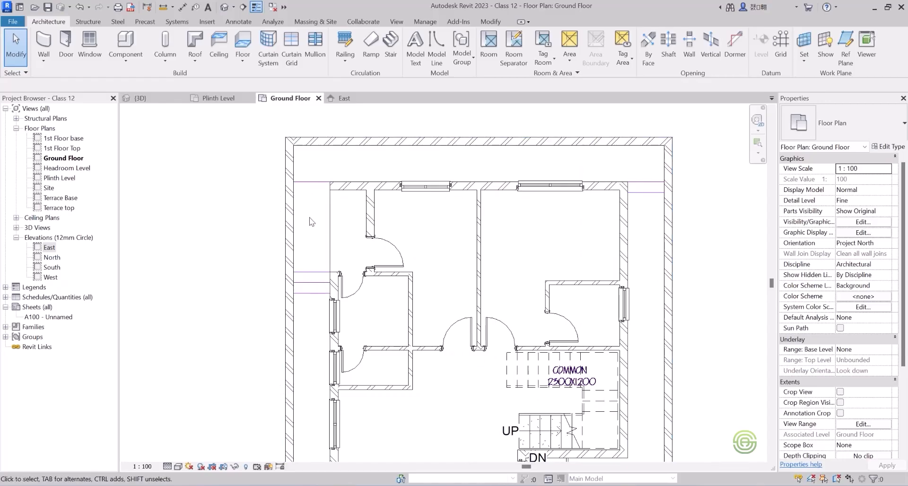
left_click(126, 57)
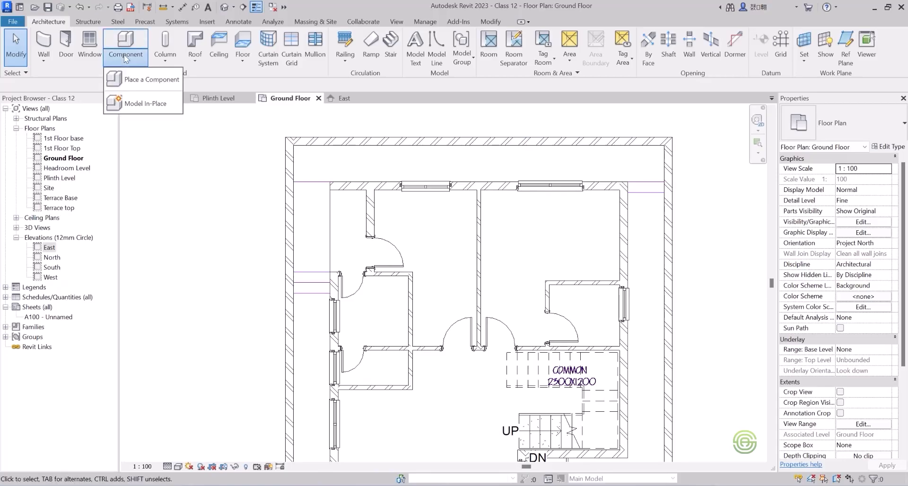
left_click(154, 108)
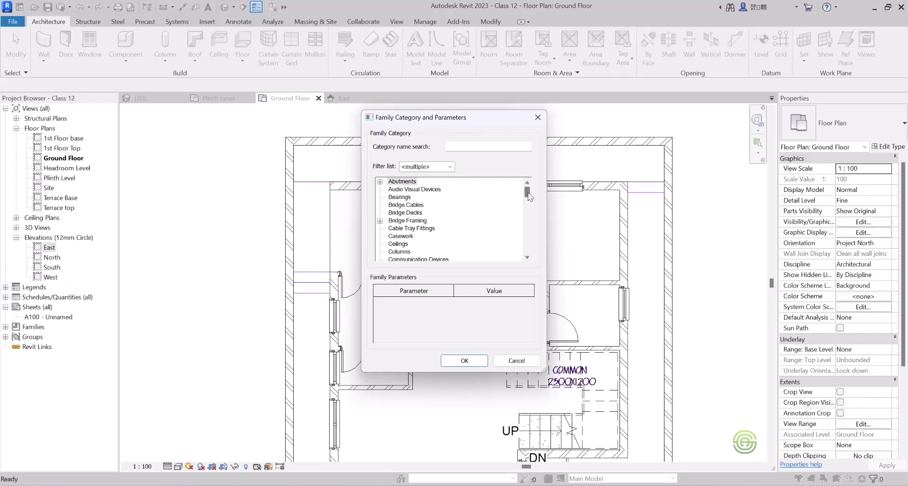
left_click_drag(527, 193, 536, 237)
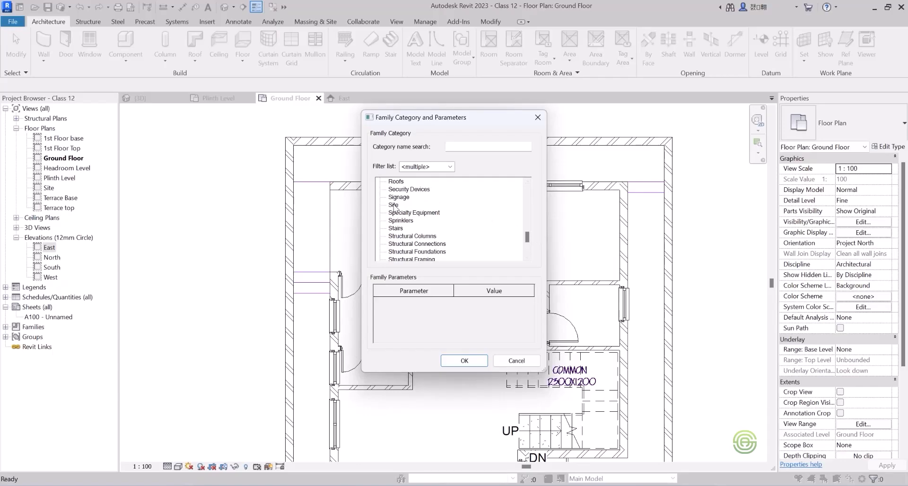
left_click(463, 360)
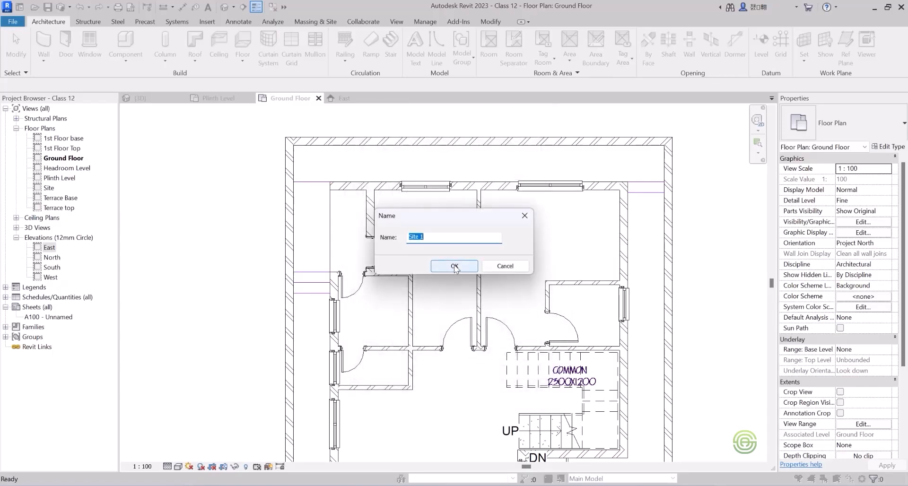
left_click(455, 266)
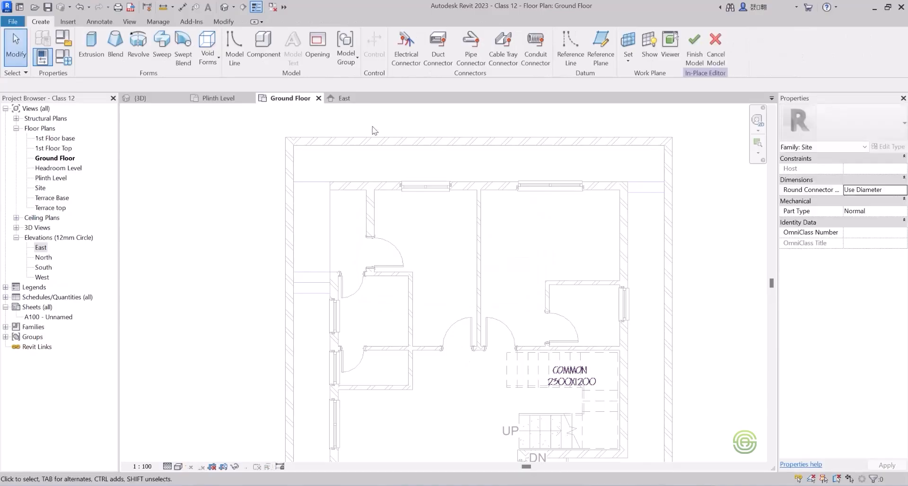
Extrude a 1.04 by 2.5575 m rectangle between the left compound wall and the house, from the rear wall line to the side door, 0.45 m deep.
left_click(91, 45)
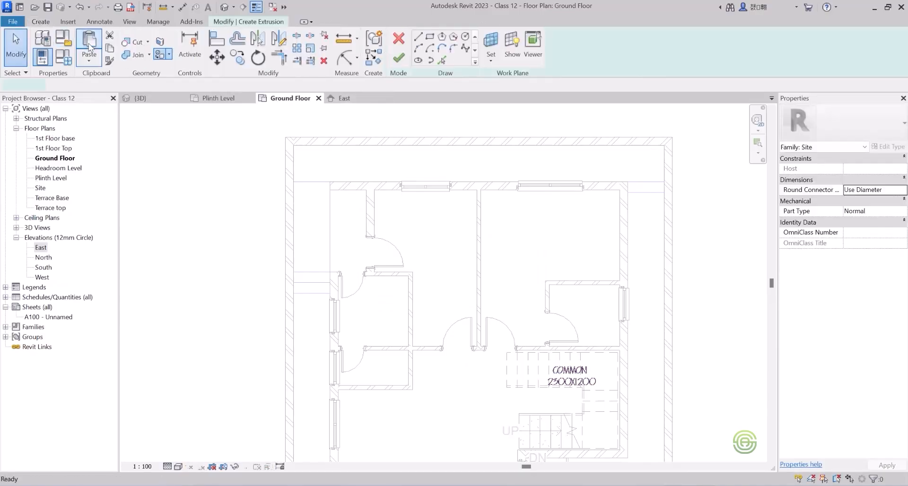
left_click(429, 36)
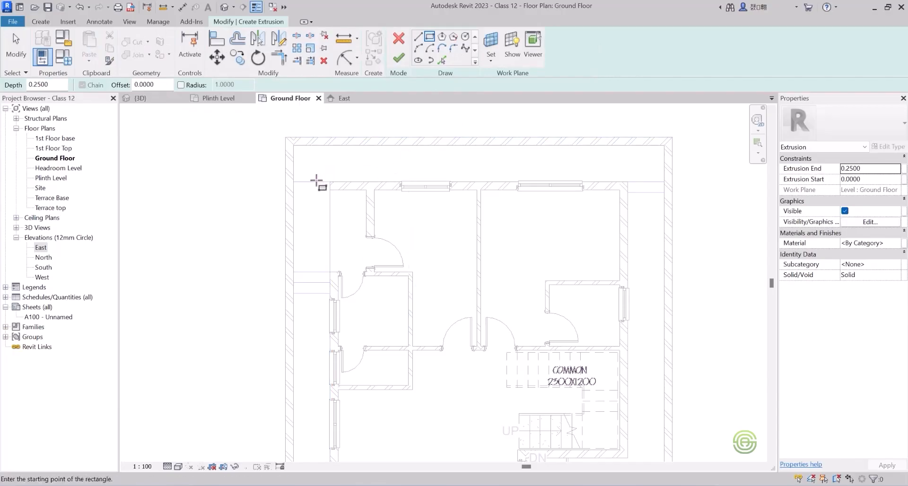
scroll(316, 186, "up", 2)
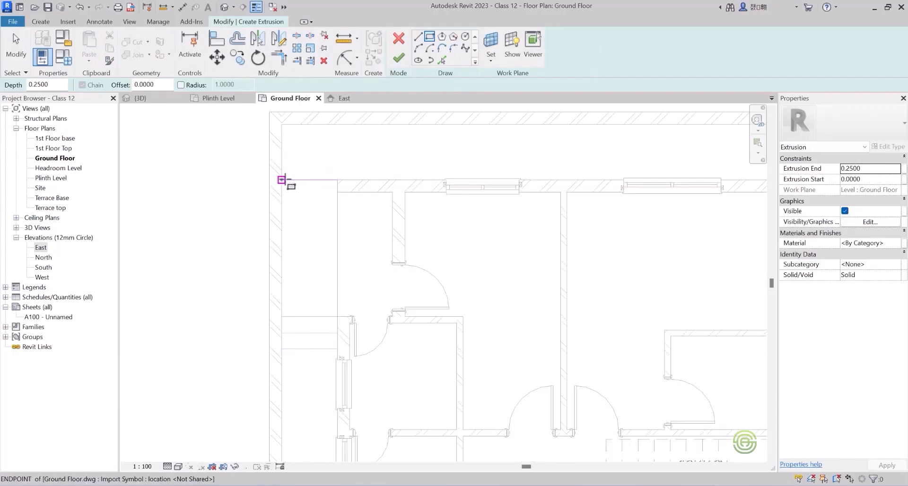
left_click(281, 180)
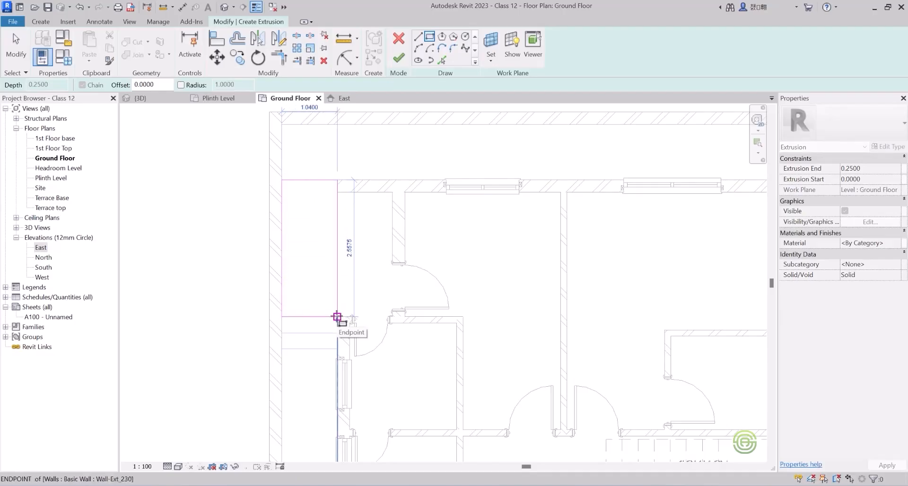
left_click(337, 316)
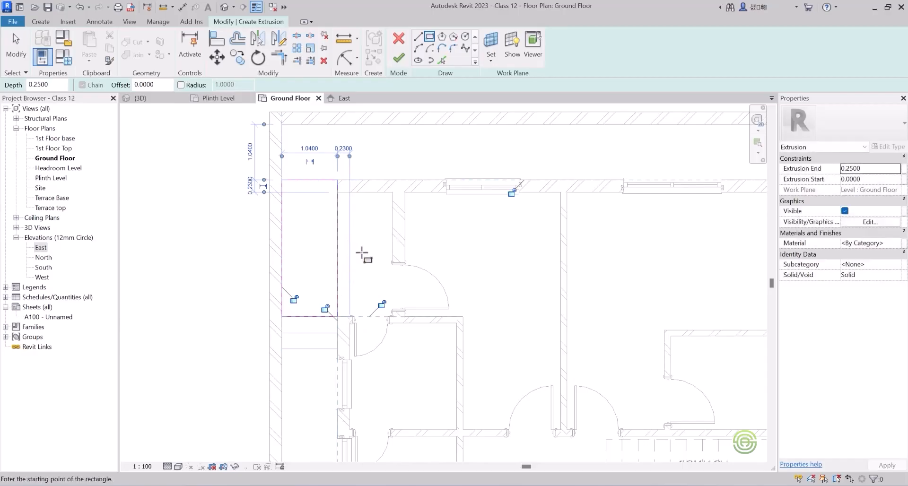
left_click(399, 58)
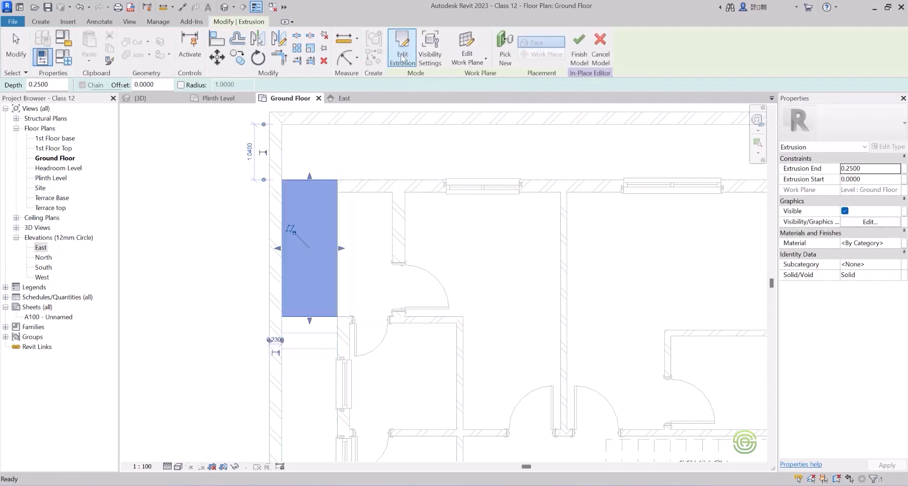
left_click_drag(120, 84, 111, 83)
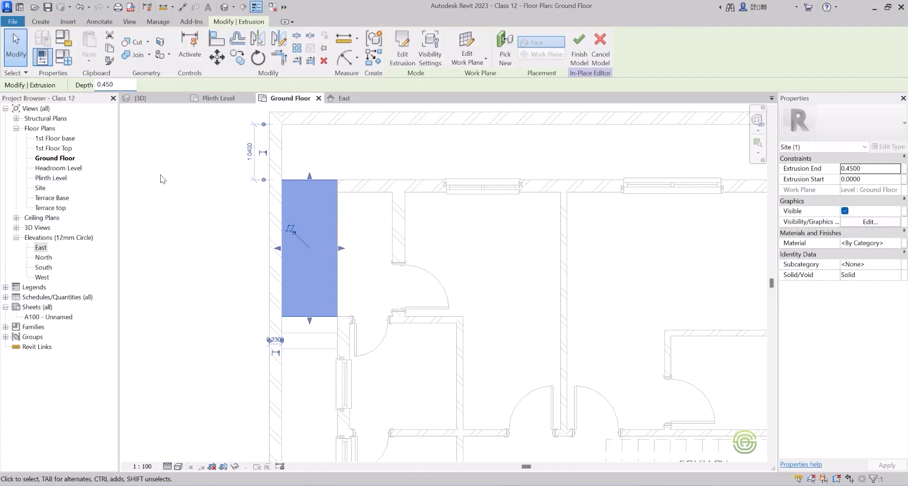
left_click(325, 147)
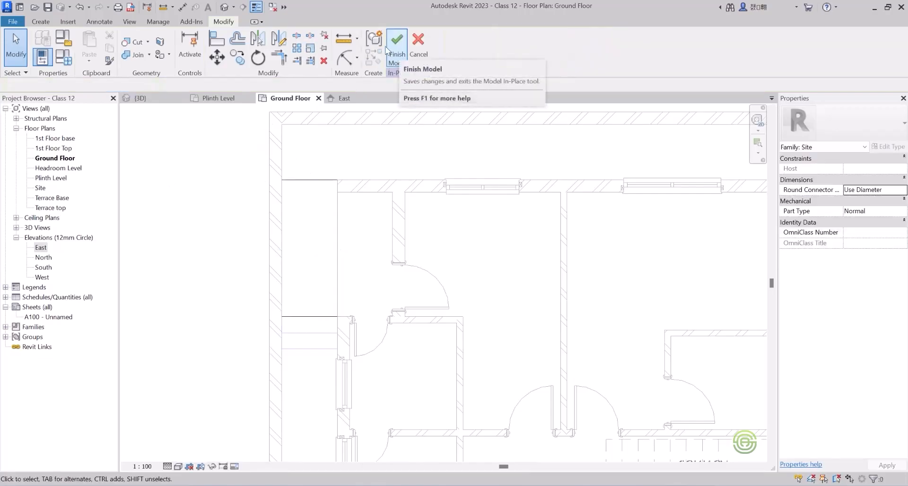
Extrude a 1.04 m wide rectangle along the full rear strip between the compound walls and the house's rear wall, with a depth of 0.30 m.
left_click(49, 23)
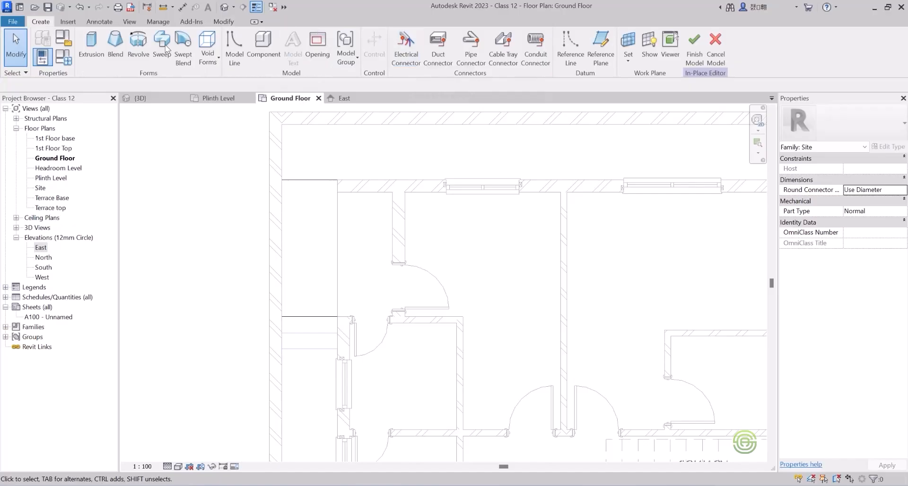
left_click(91, 42)
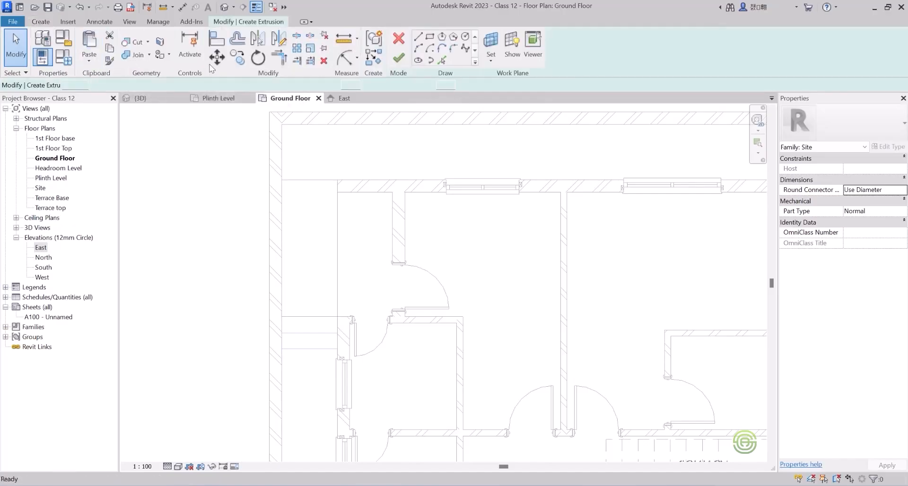
left_click(430, 38)
scroll(336, 170, "down", 2)
scroll(484, 154, "up", 2)
left_click(181, 138)
scroll(202, 164, "down", 2)
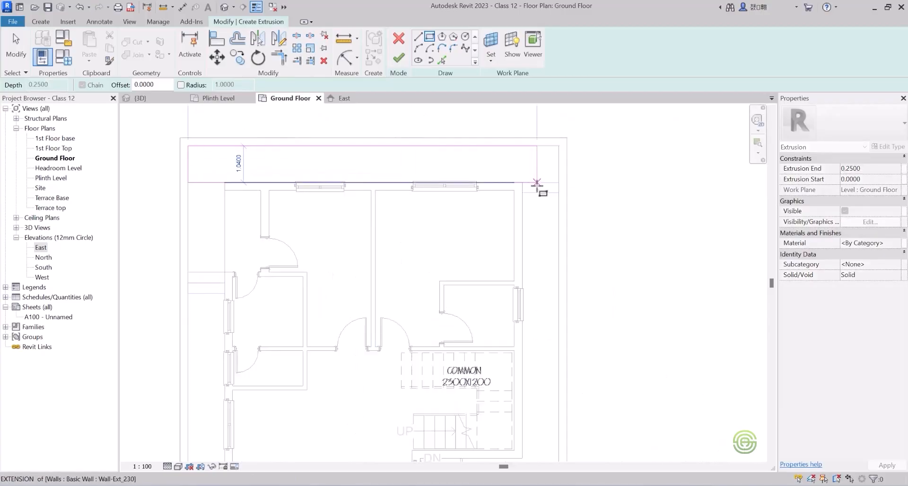
scroll(544, 184, "up", 2)
left_click(570, 180)
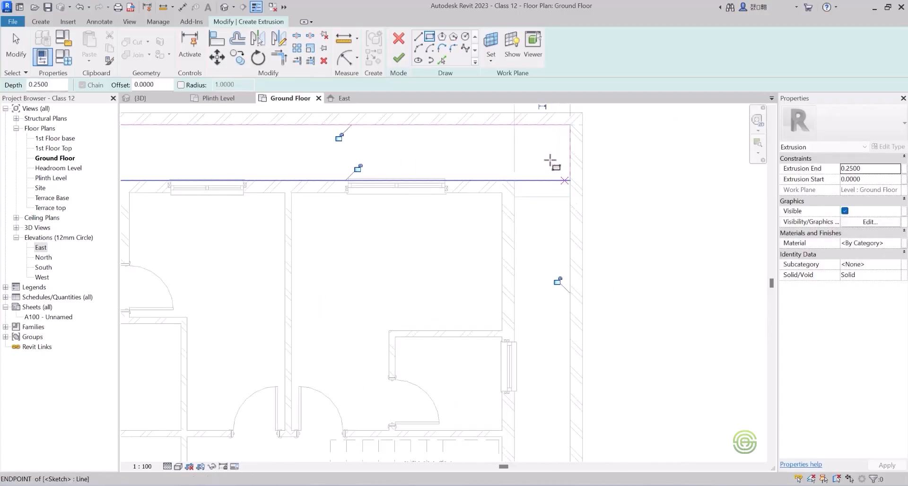
left_click(398, 57)
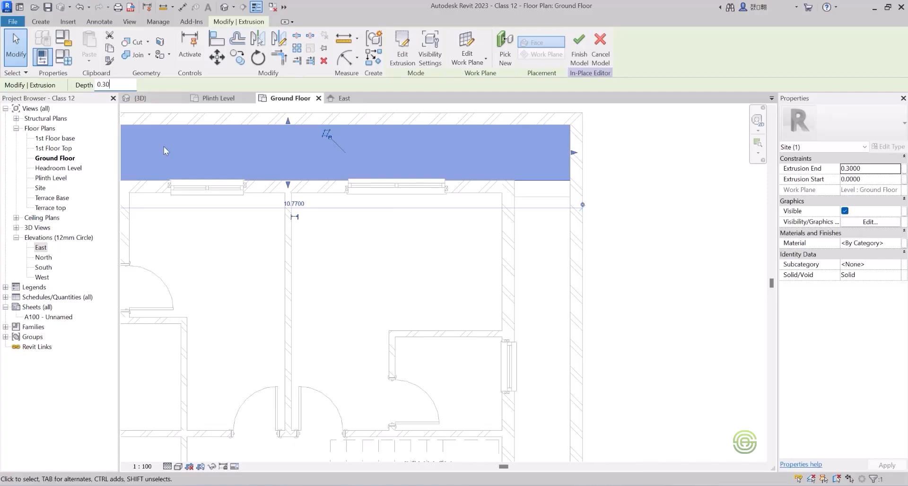
scroll(485, 230, "down", 1)
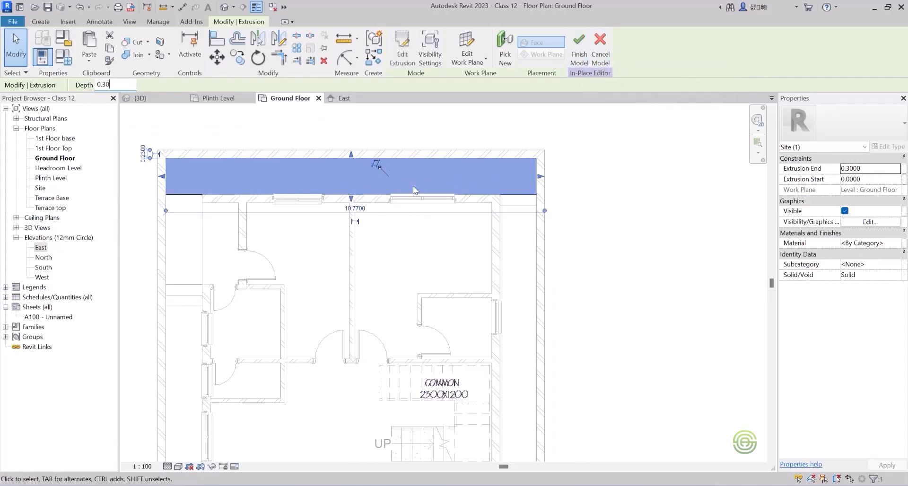
left_click(519, 229)
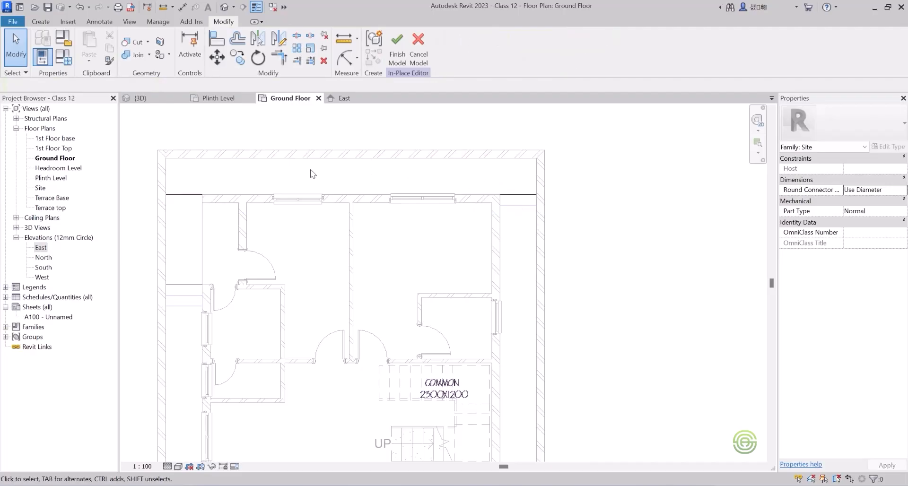
Extrude the narrow 1.04 m wide step rectangle in the right side passage, adjoining the rear strip, with a depth of 0.15 m.
left_click(40, 21)
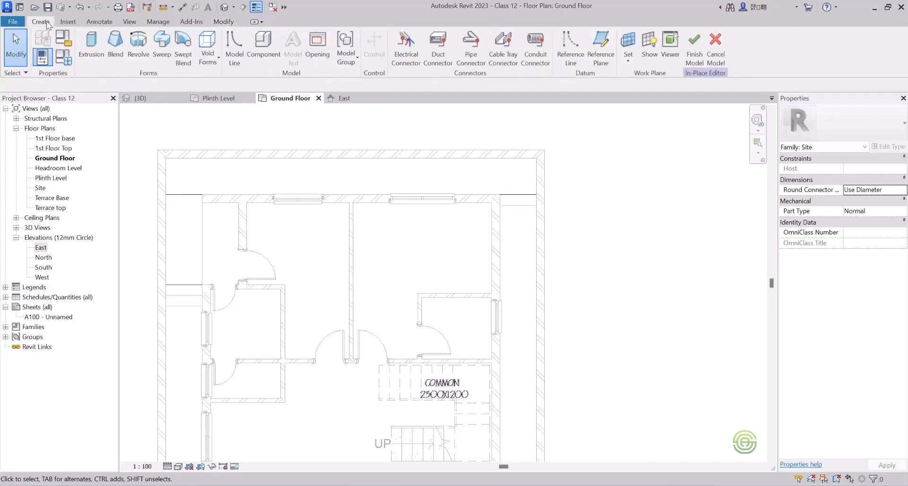
left_click(93, 42)
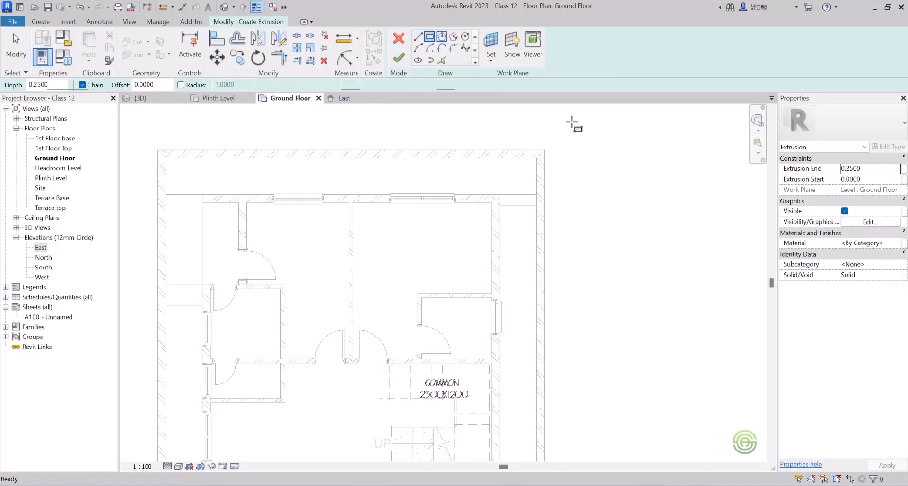
scroll(563, 189, "up", 4)
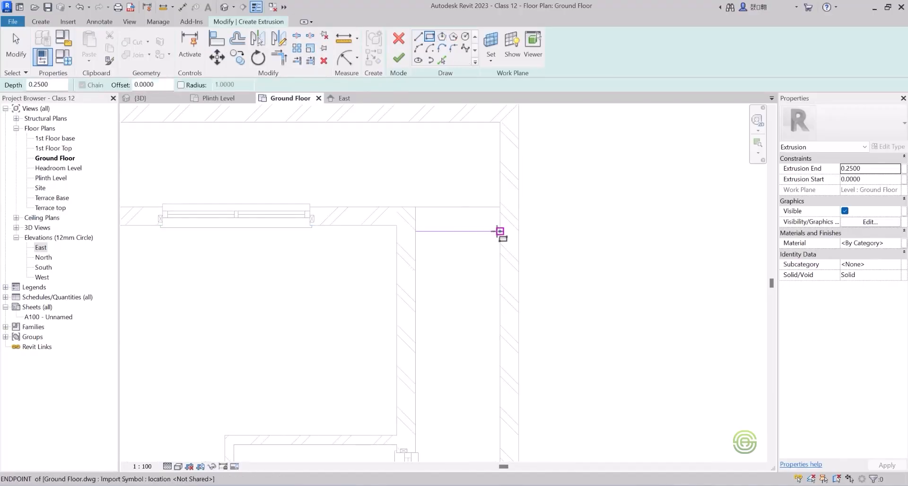
left_click(500, 231)
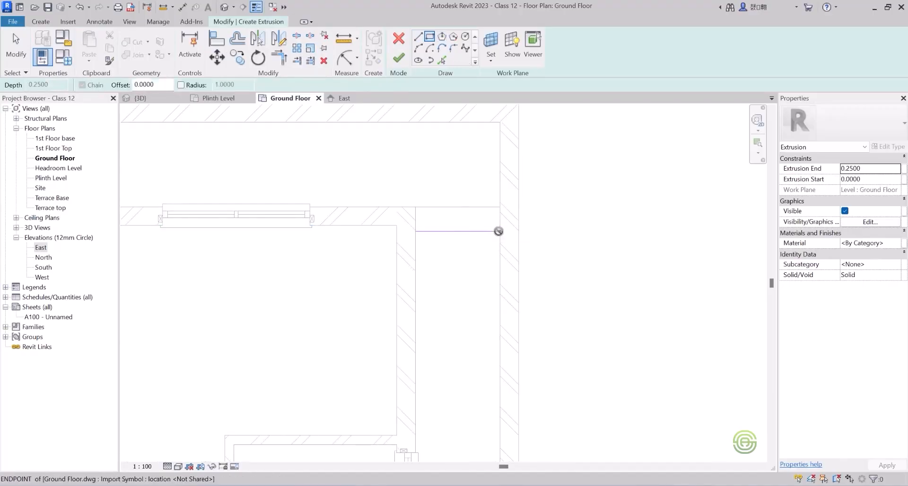
left_click(415, 207)
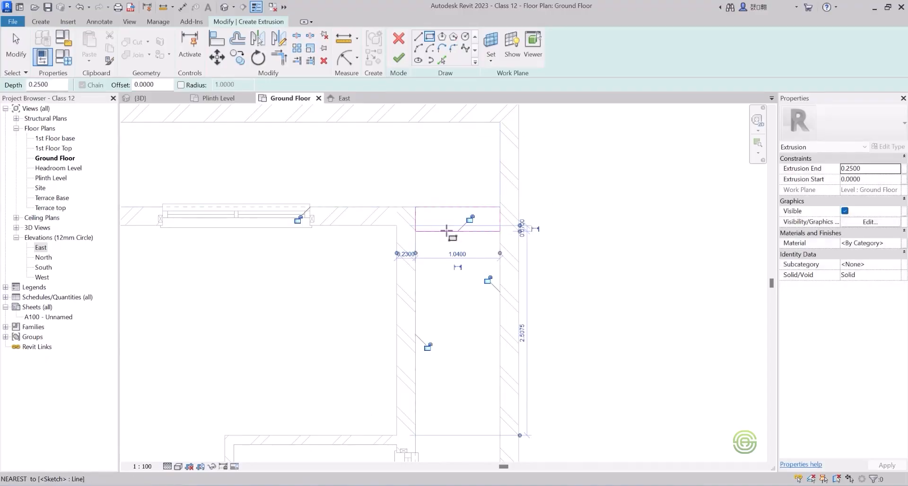
left_click(398, 58)
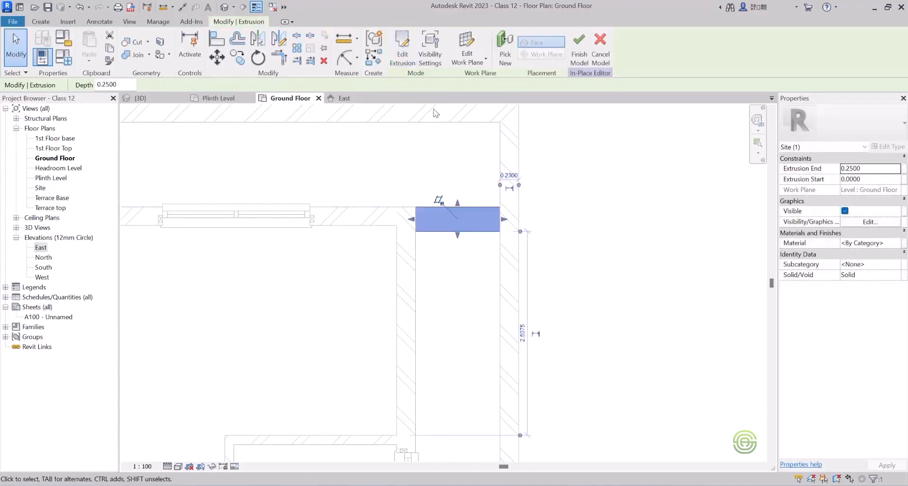
left_click_drag(120, 83, 111, 82)
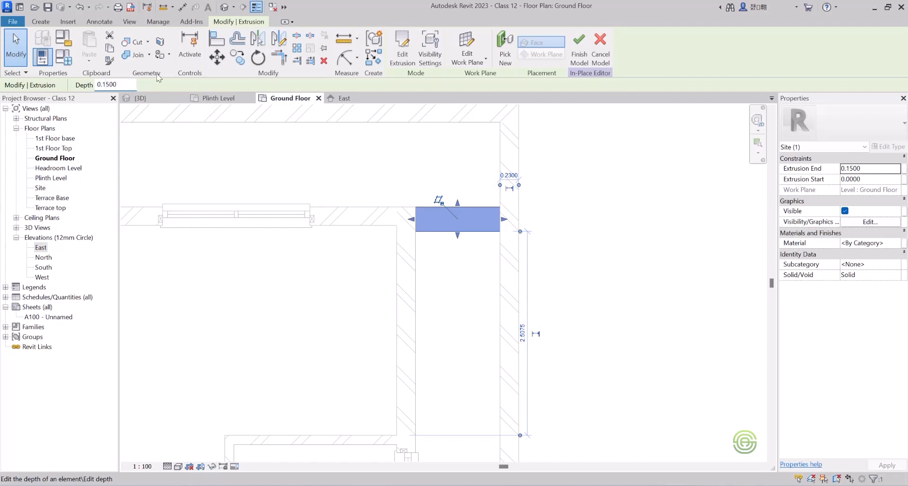
left_click(467, 277)
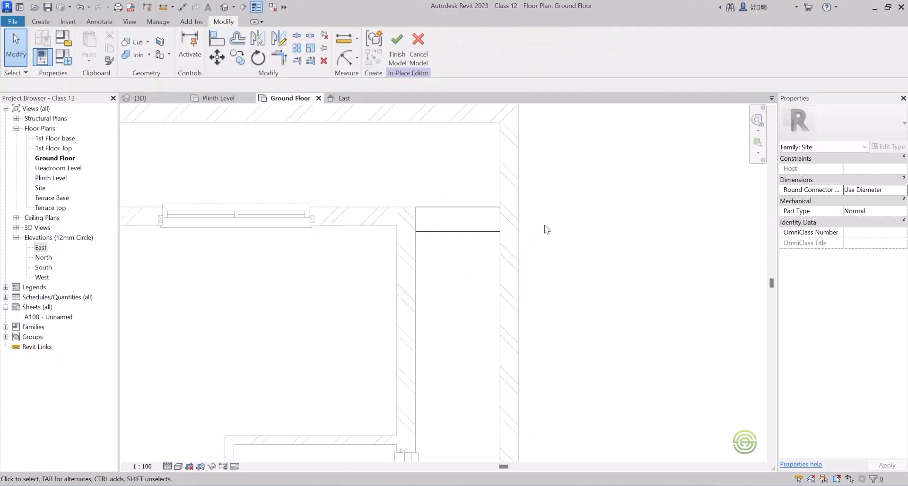
Extrude the first 1.04 by 0.30 m step in the left side passage, adjoining the side-door platform, with a depth of 0.3 m.
scroll(554, 207, "down", 7)
scroll(402, 255, "up", 5)
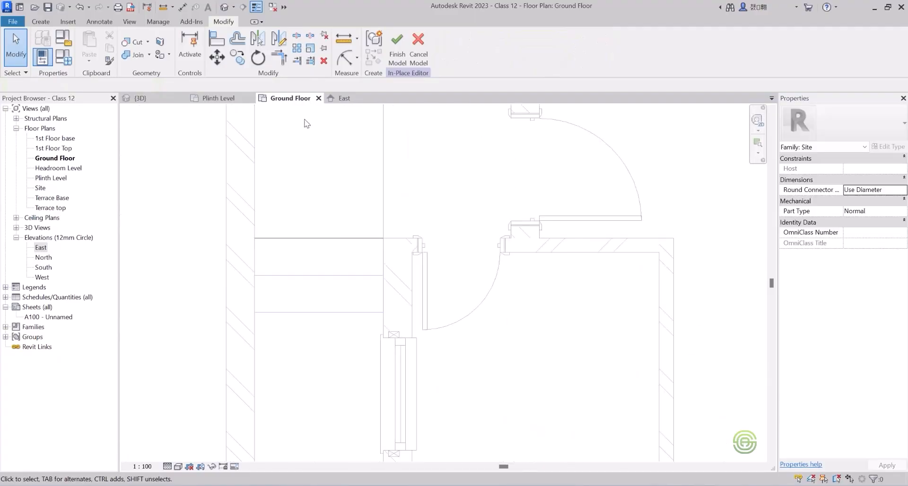
left_click(40, 22)
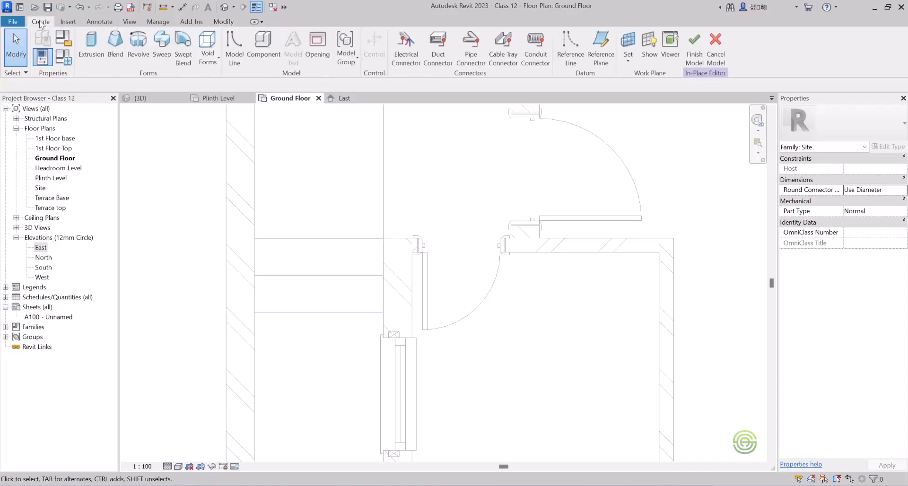
left_click(95, 42)
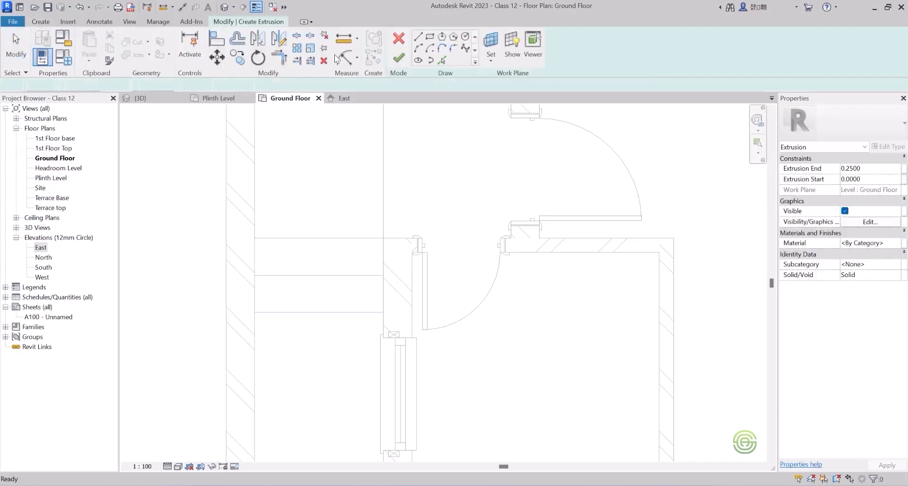
left_click(430, 38)
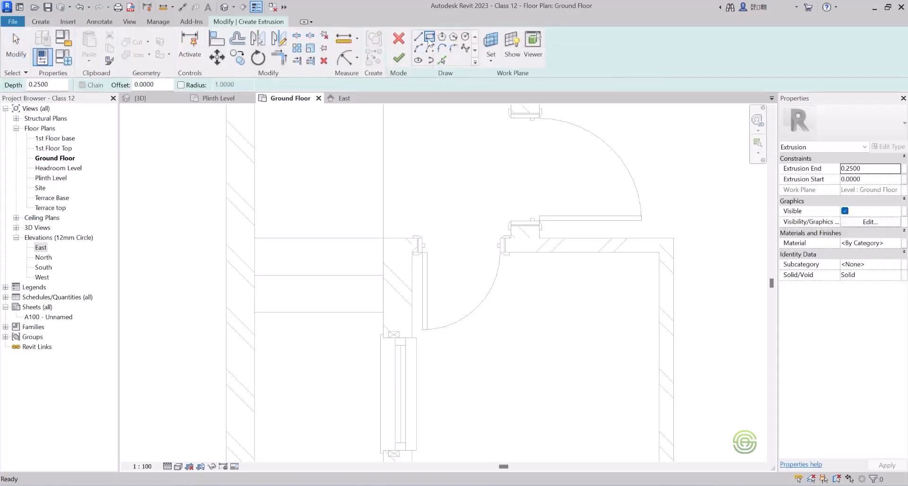
left_click(254, 275)
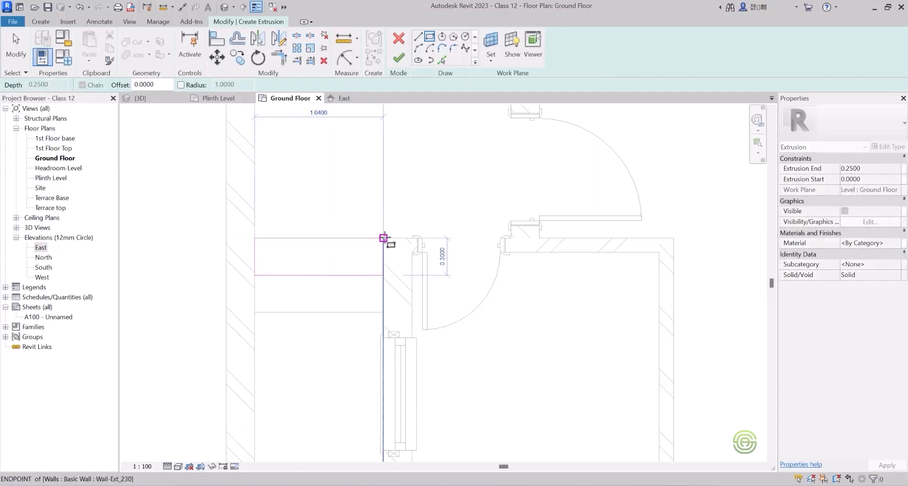
left_click(383, 238)
left_click(398, 58)
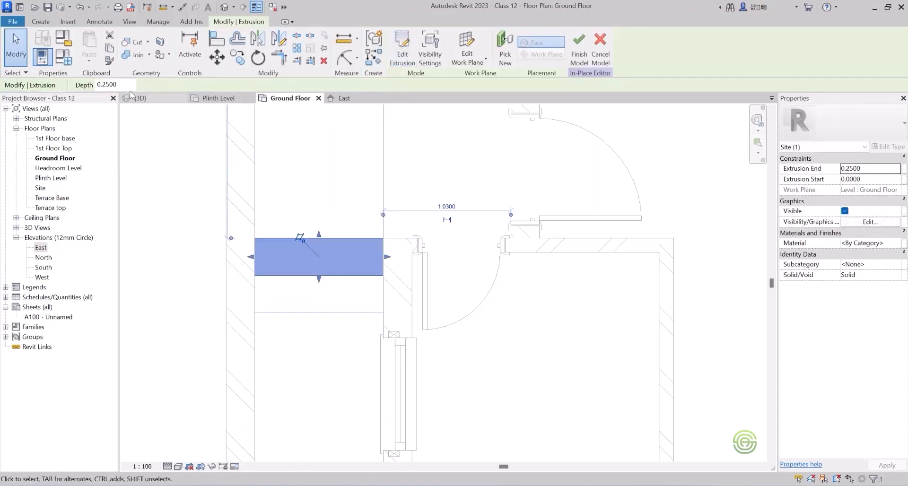
left_click_drag(117, 84, 102, 84)
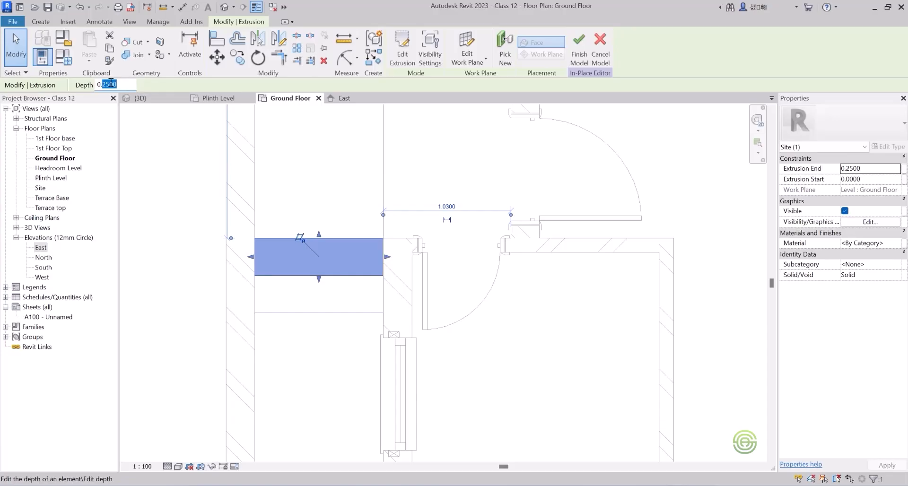
type("3")
left_click(290, 300)
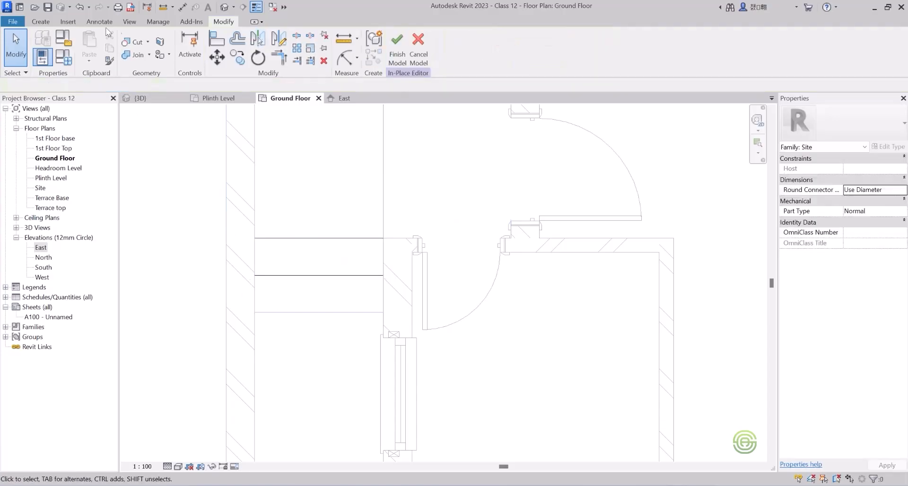
Extrude a second 1.04 by 0.30 m step in the left side passage, directly in front of the first, with a depth one riser lower.
left_click(43, 22)
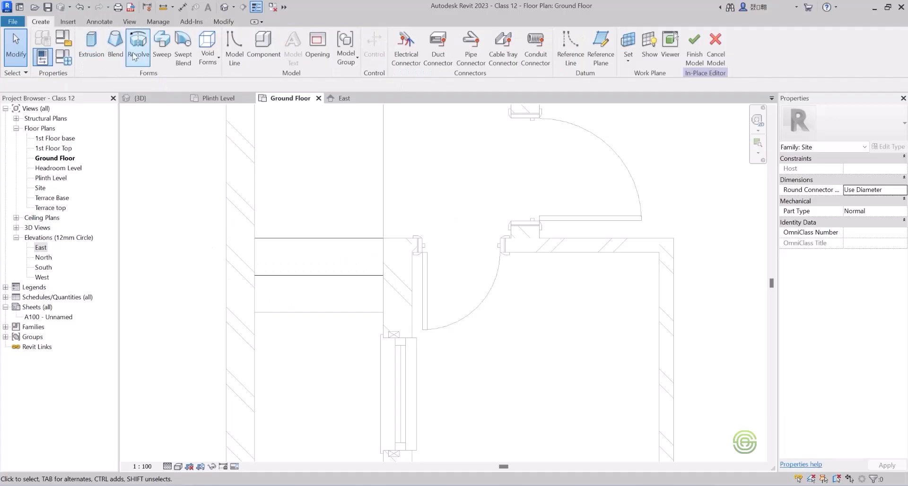
left_click(91, 47)
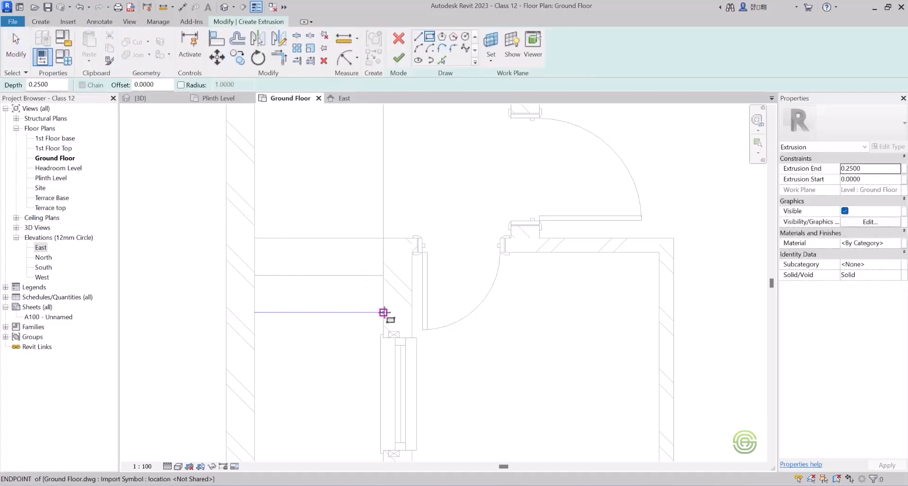
left_click(384, 312)
left_click(255, 276)
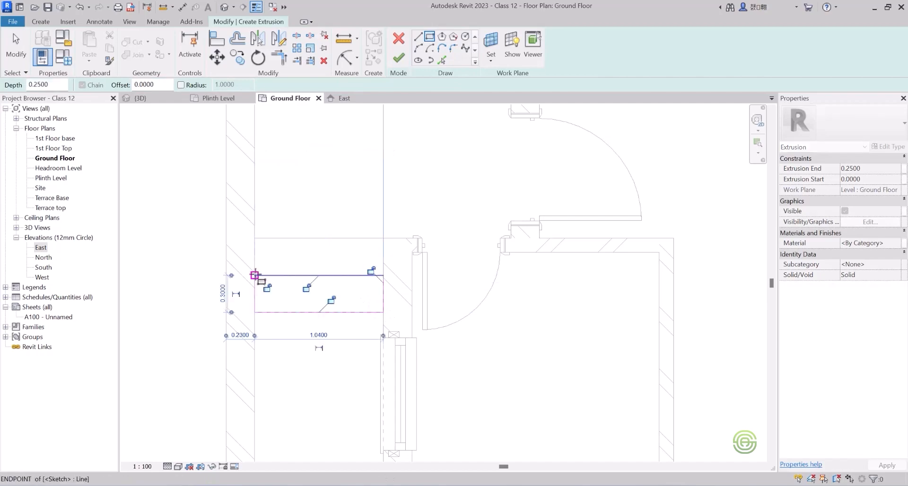
left_click(399, 57)
left_click_drag(117, 85, 108, 84)
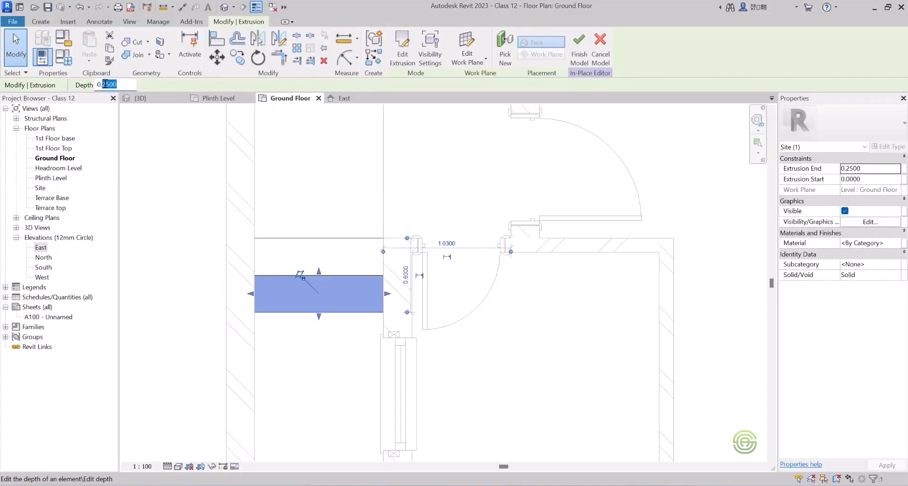
type("1")
left_click(166, 256)
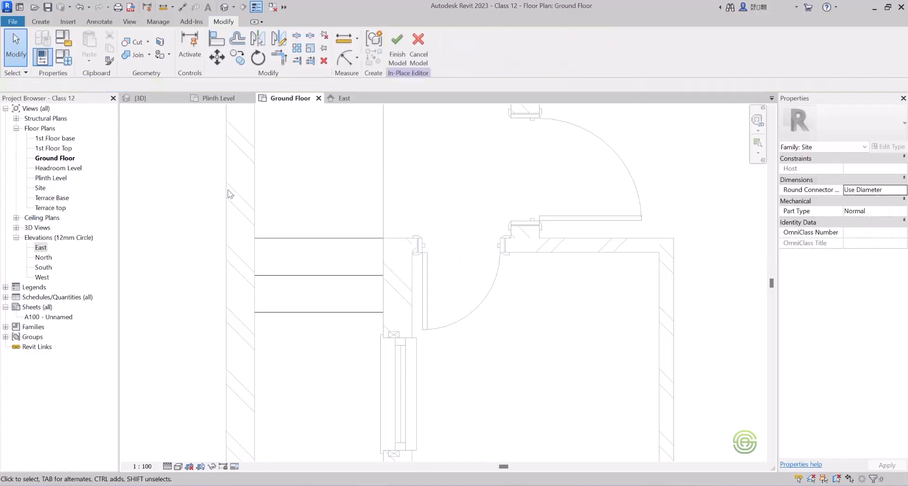
Examine the platform and steps in the left side passage from several angles in the 3D view.
left_click(142, 98)
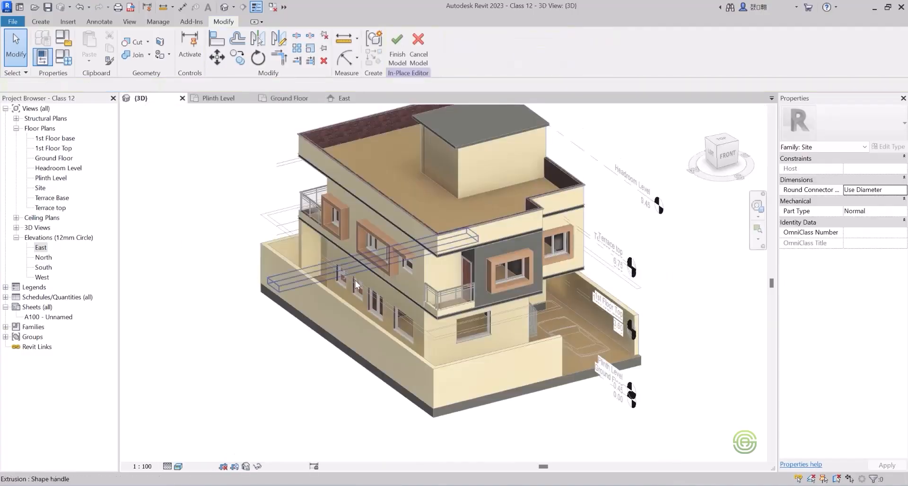
middle_click_drag(420, 291, 325, 269, "shift")
scroll(389, 239, "up", 8)
middle_click_drag(391, 251, 336, 385, "shift")
middle_click_drag(327, 274, 370, 427, "shift")
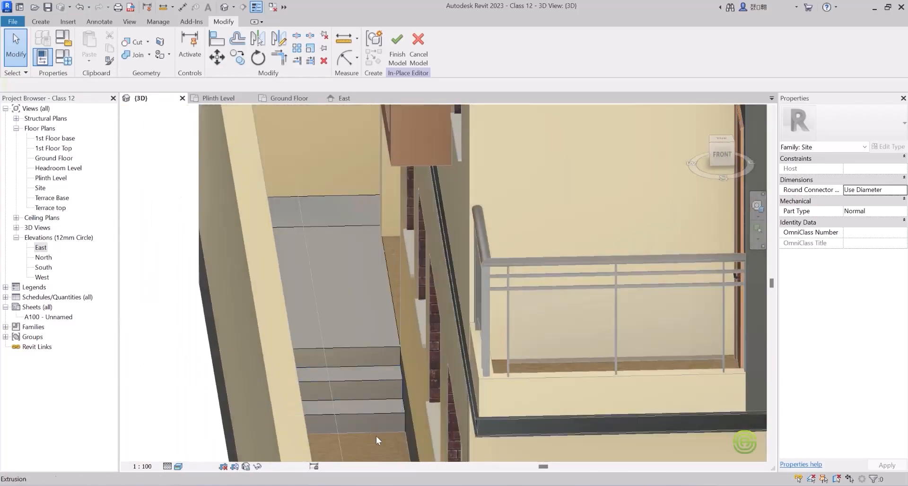
middle_click_drag(339, 223, 470, 245, "shift")
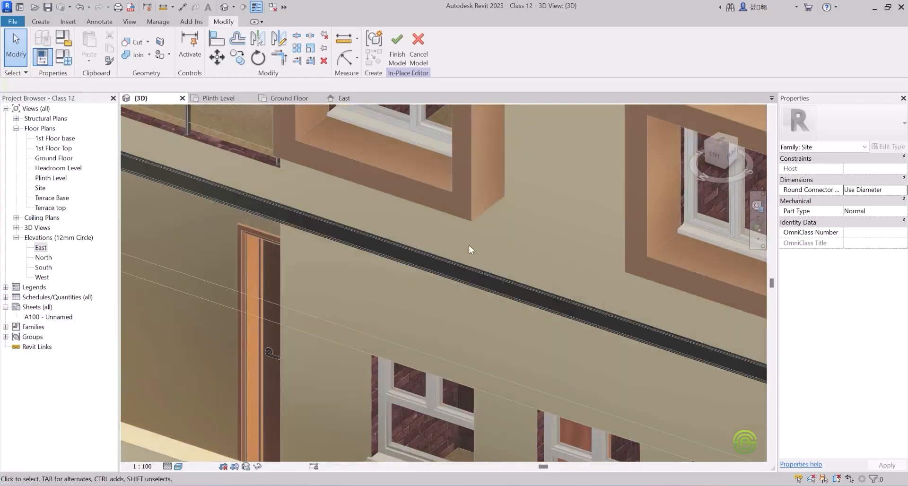
scroll(492, 203, "down", 5)
middle_click_drag(378, 293, 404, 428, "shift")
scroll(404, 426, "up", 2)
middle_click_drag(427, 340, 459, 240, "shift")
Inspect the rear strip and the single step in the right side passage from above in 3D.
scroll(422, 284, "down", 4)
middle_click_drag(428, 282, 478, 270, "shift")
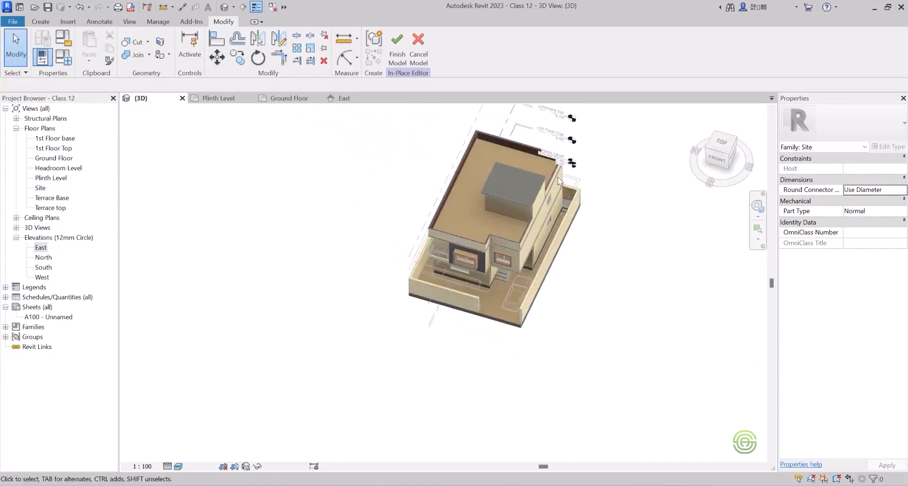
scroll(581, 192, "up", 2)
scroll(554, 287, "up", 4)
scroll(492, 372, "up", 3)
scroll(492, 355, "up", 2)
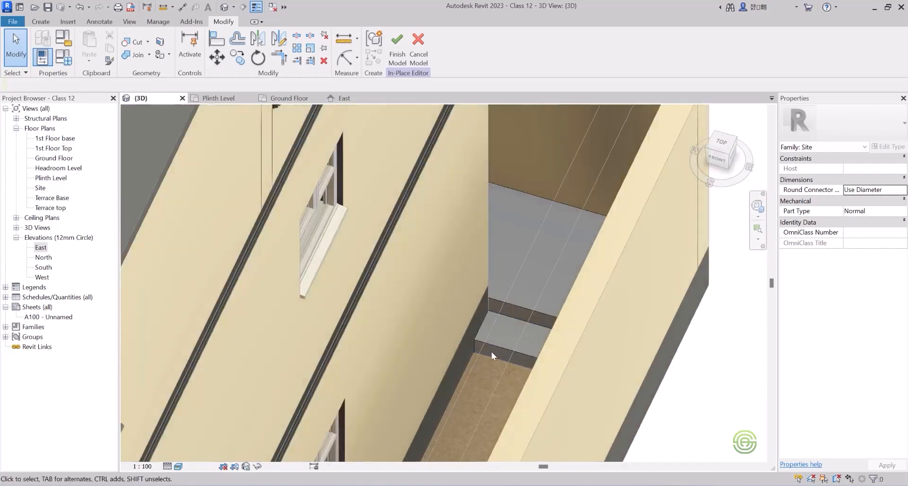
scroll(519, 217, "down", 6)
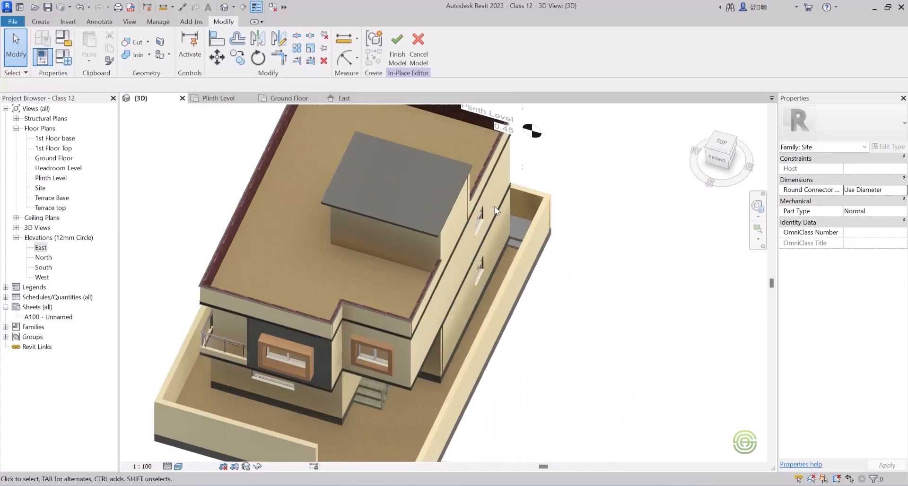
scroll(496, 211, "down", 2)
middle_click_drag(478, 212, 544, 210, "shift")
Examine the house front, entrance stairs, parking area and compound wall in the 3D view.
scroll(448, 315, "up", 4)
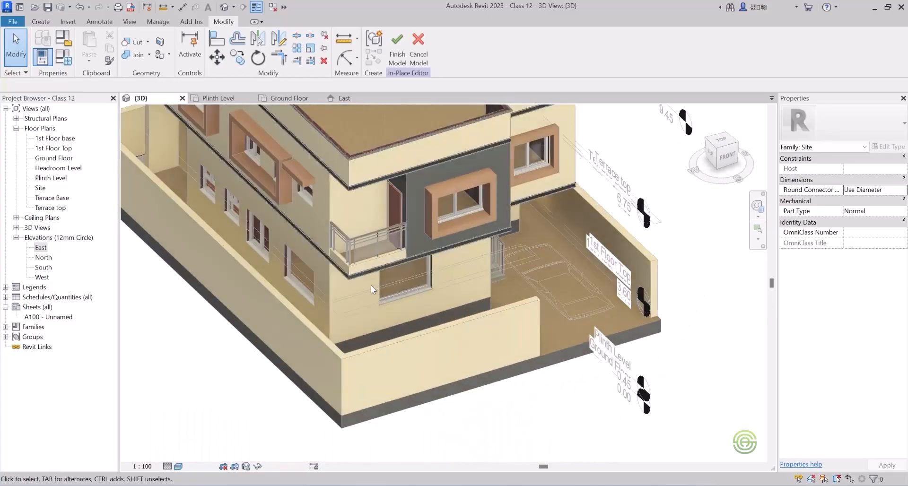
middle_click_drag(371, 289, 341, 287, "shift")
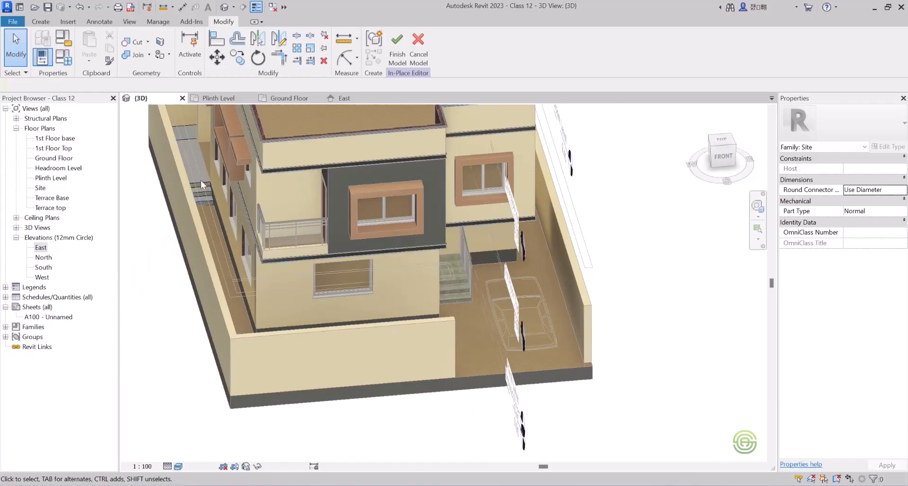
middle_click_drag(283, 243, 331, 248, "shift")
scroll(391, 286, "up", 3)
scroll(386, 302, "up", 3)
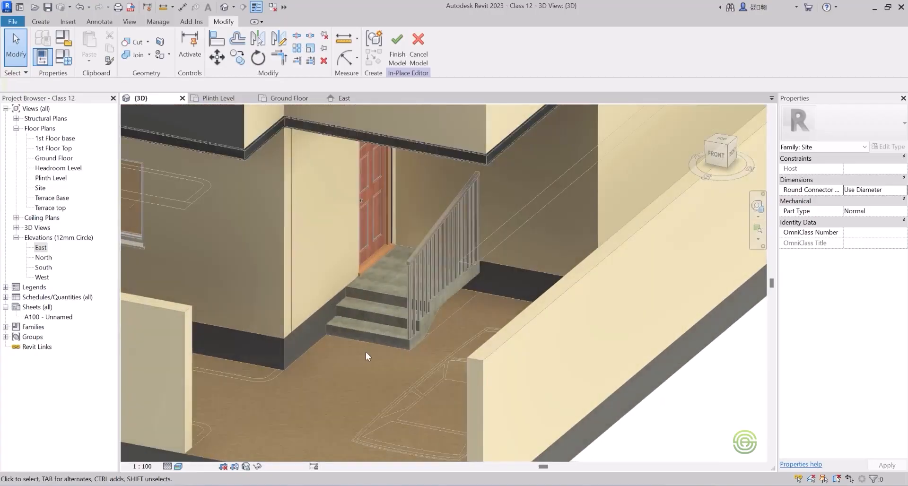
scroll(367, 336, "down", 3)
middle_click_drag(403, 318, 462, 313, "shift")
scroll(462, 313, "down", 2)
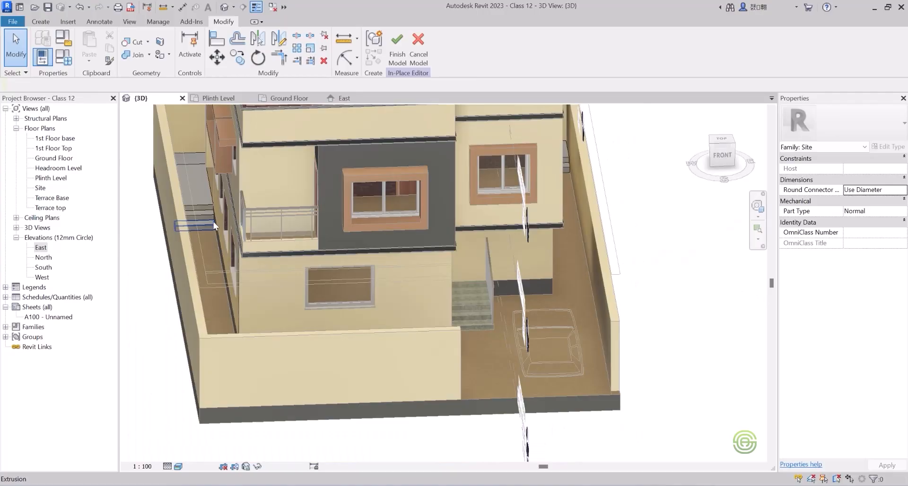
middle_click_drag(400, 327, 348, 310, "shift")
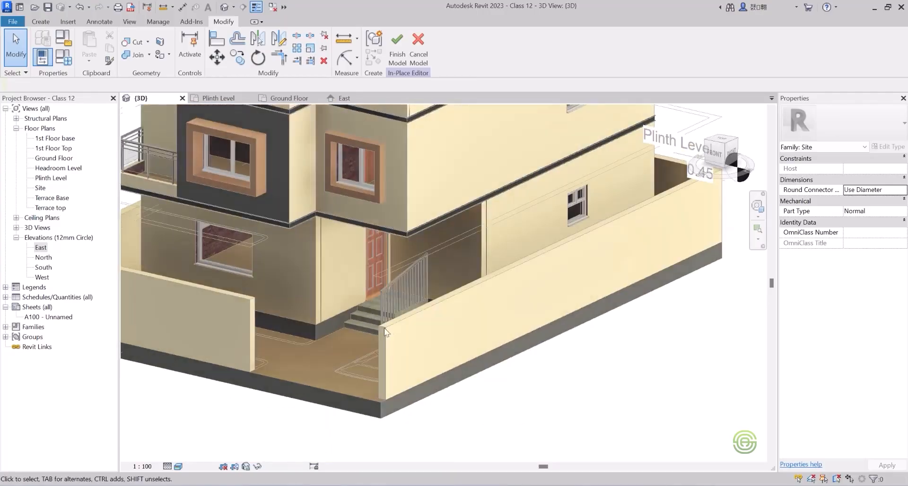
scroll(358, 291, "down", 2)
scroll(417, 322, "down", 2)
middle_click_drag(418, 321, 453, 317, "shift")
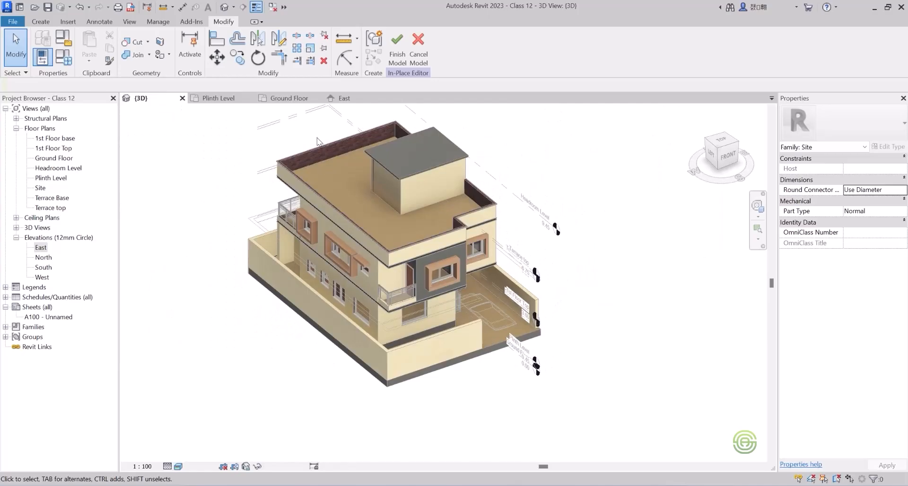
Close the East, Ground Floor and Plinth Level views and reopen the Plinth Level floor plan.
left_click(341, 97)
left_click(388, 98)
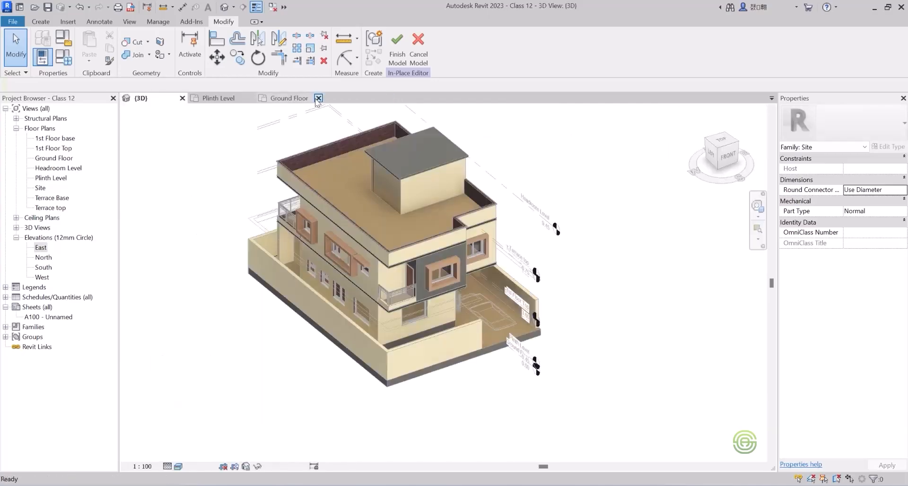
left_click(318, 98)
left_click(251, 98)
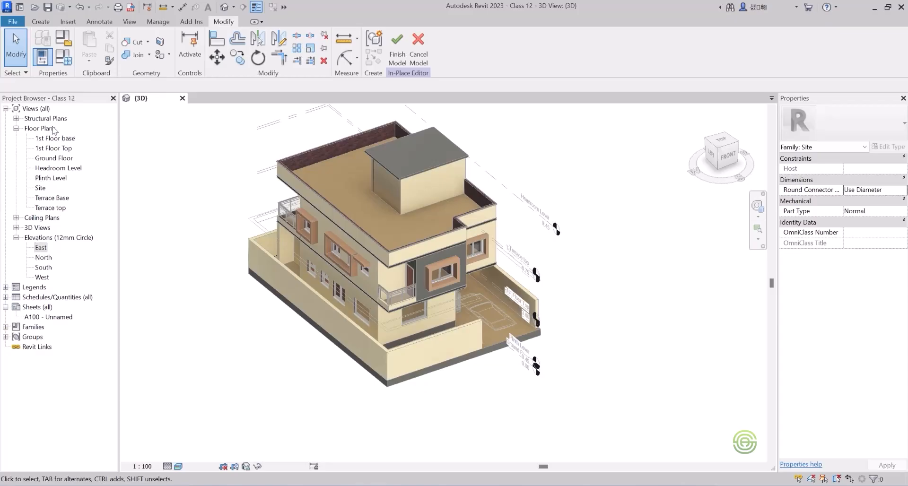
double_click(45, 179)
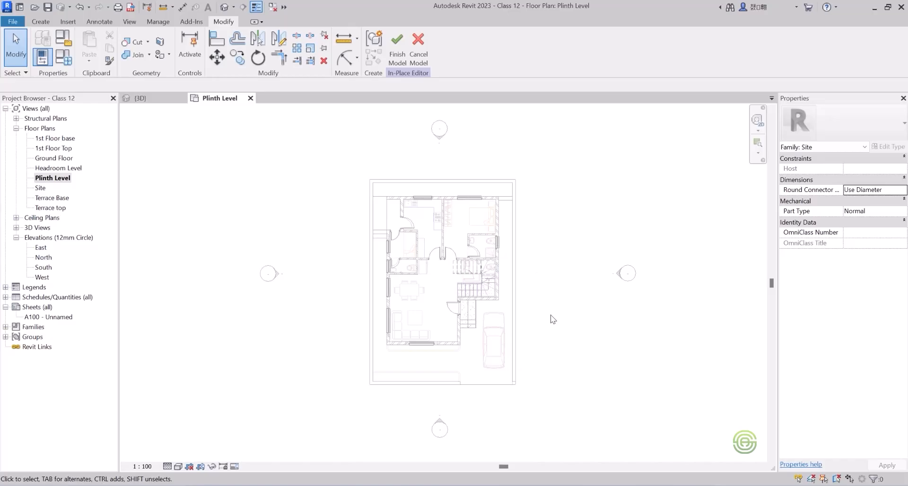
Return to the 3D view and finish the in-place site model.
left_click(140, 98)
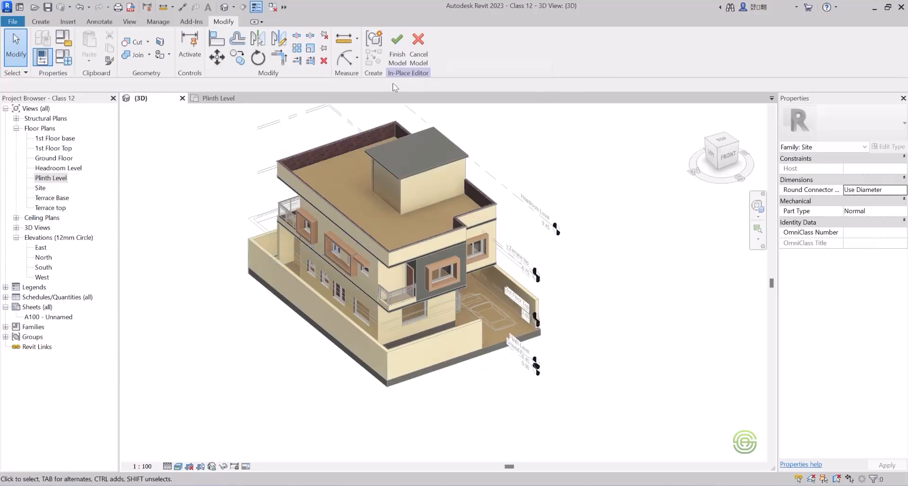
left_click(396, 52)
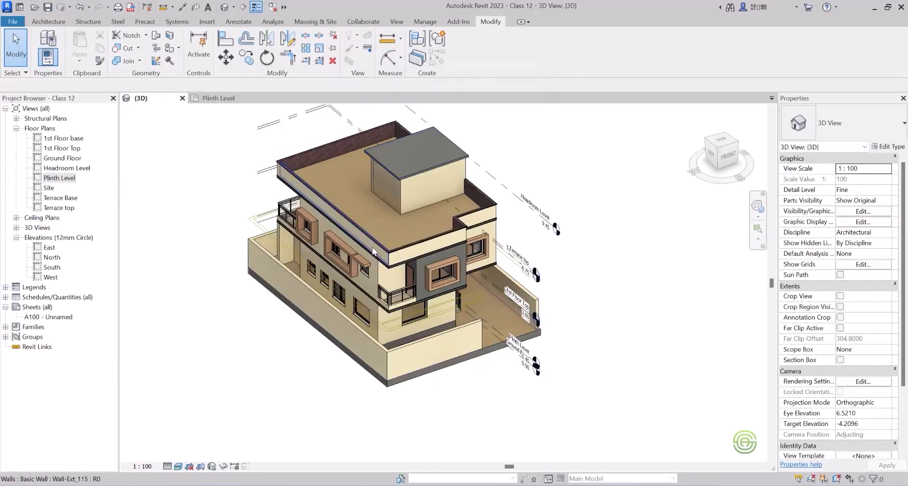
middle_click_drag(414, 274, 329, 248, "shift")
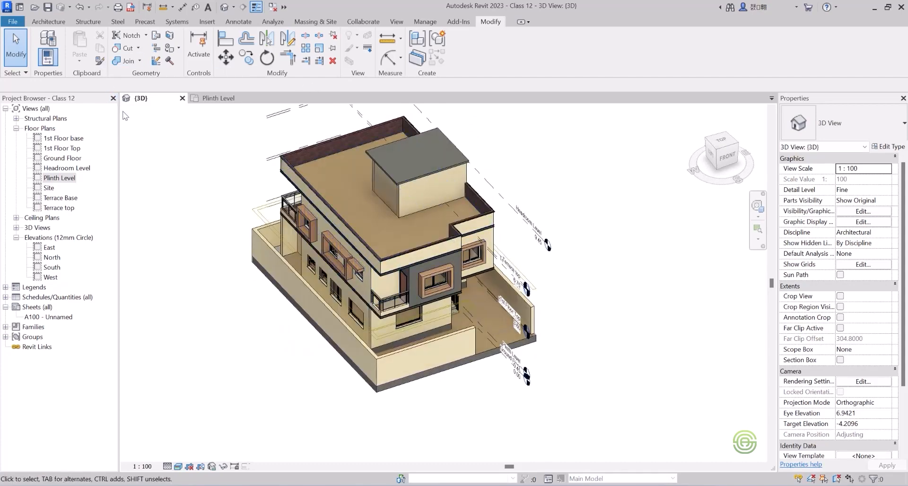
Open the Plinth Level floor plan and turn on shadows for it.
left_click(214, 98)
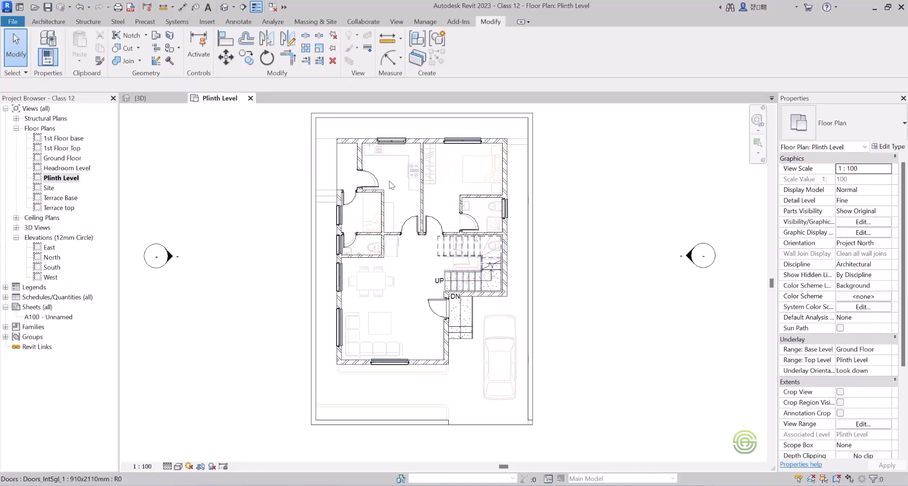
scroll(389, 185, "down", 2)
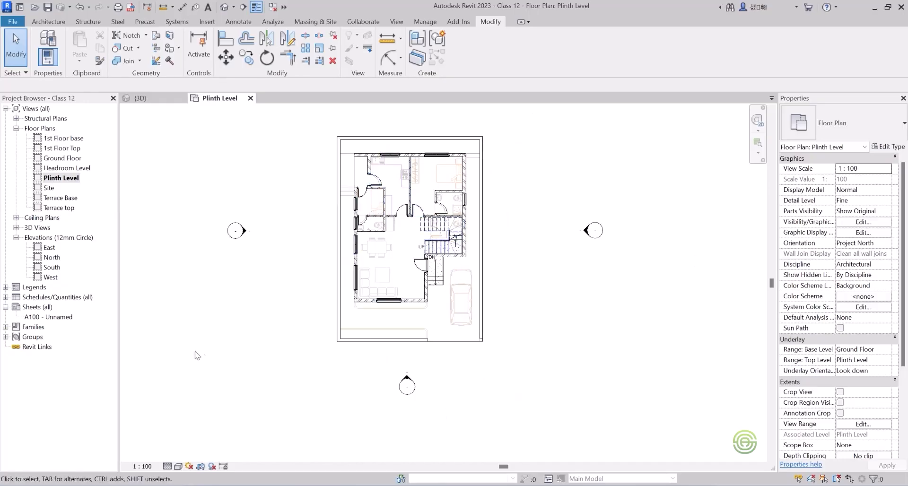
left_click(211, 466)
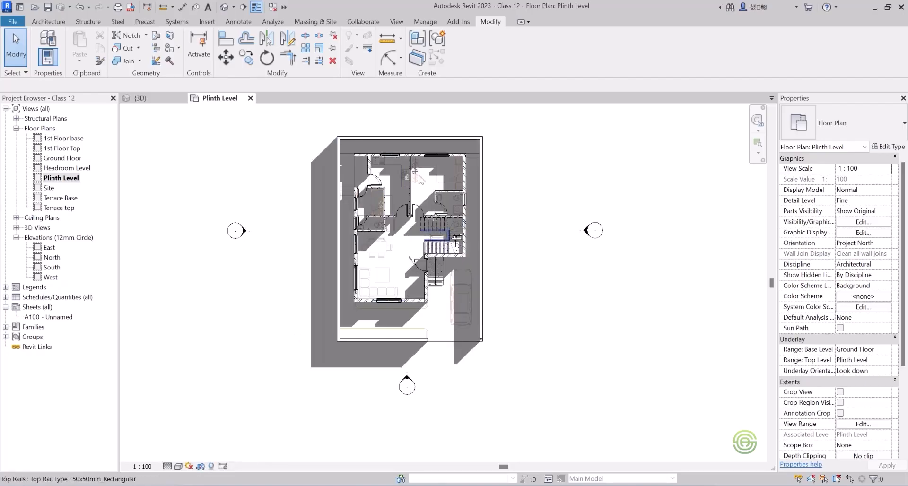
scroll(370, 248, "up", 4)
scroll(449, 291, "down", 3)
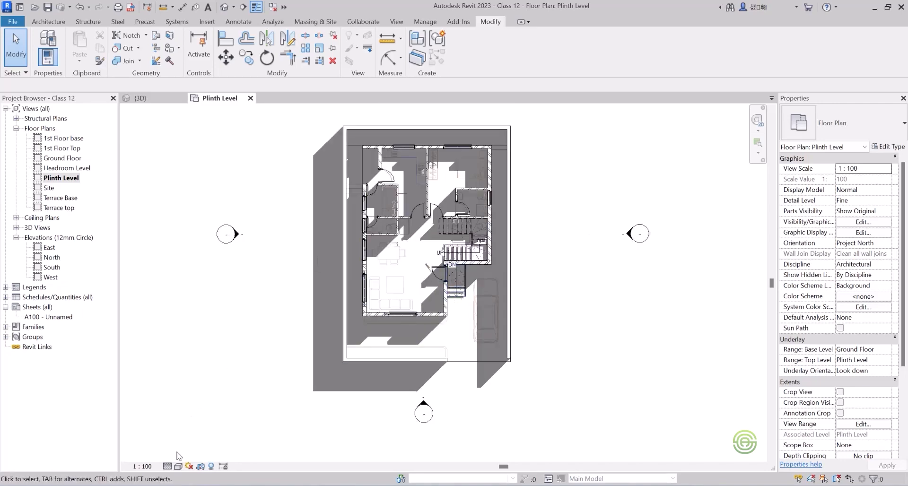
Set the plan's model display style to Consistent Colors in the Graphic Display Options.
left_click(178, 467)
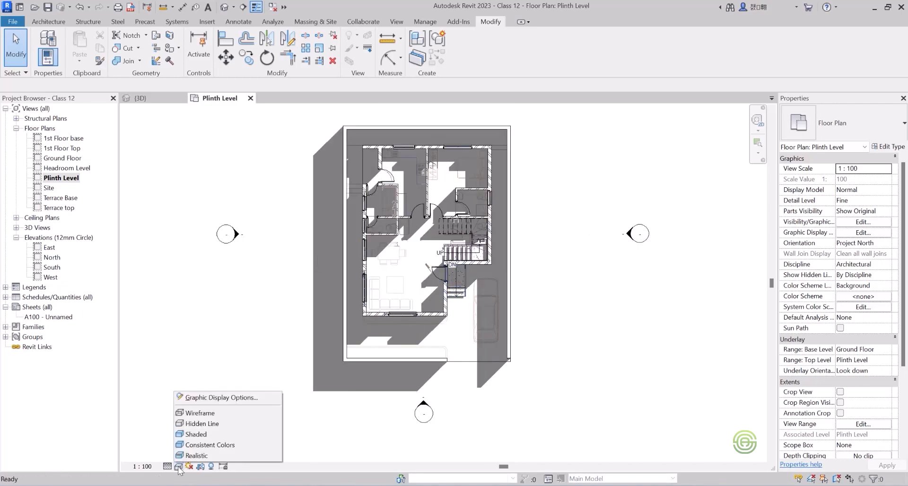
left_click(225, 399)
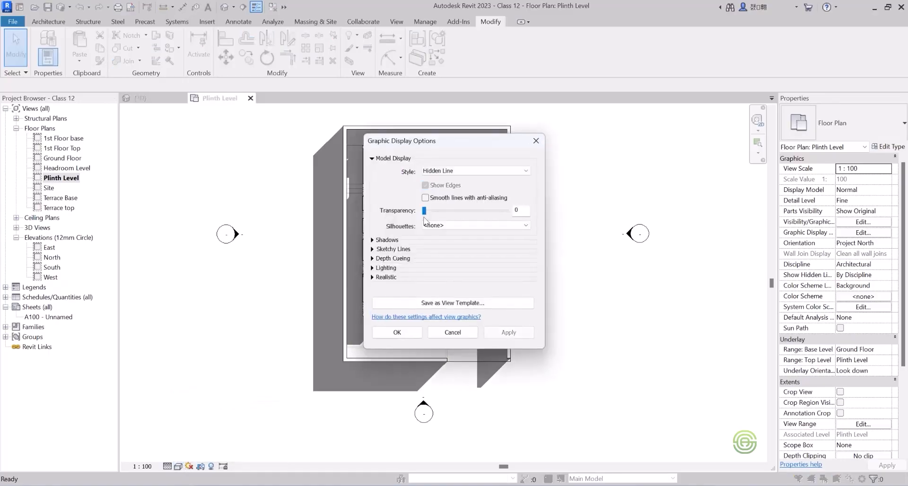
left_click(438, 171)
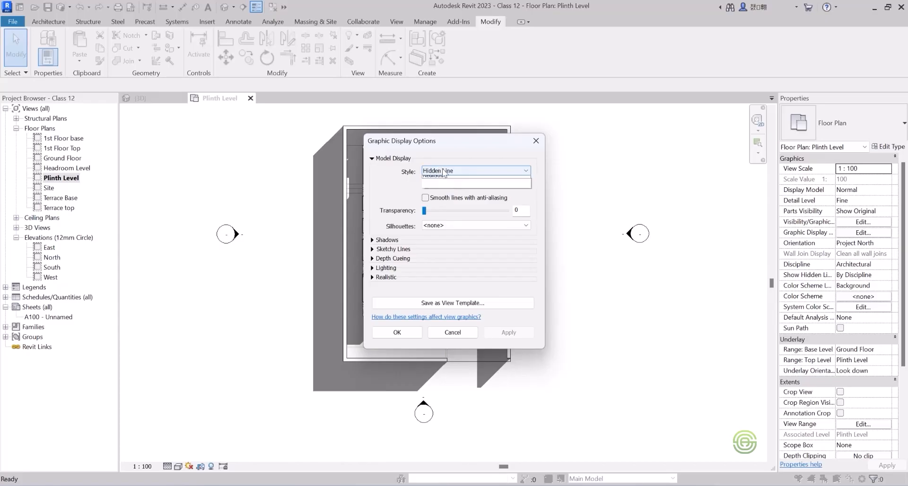
left_click(446, 199)
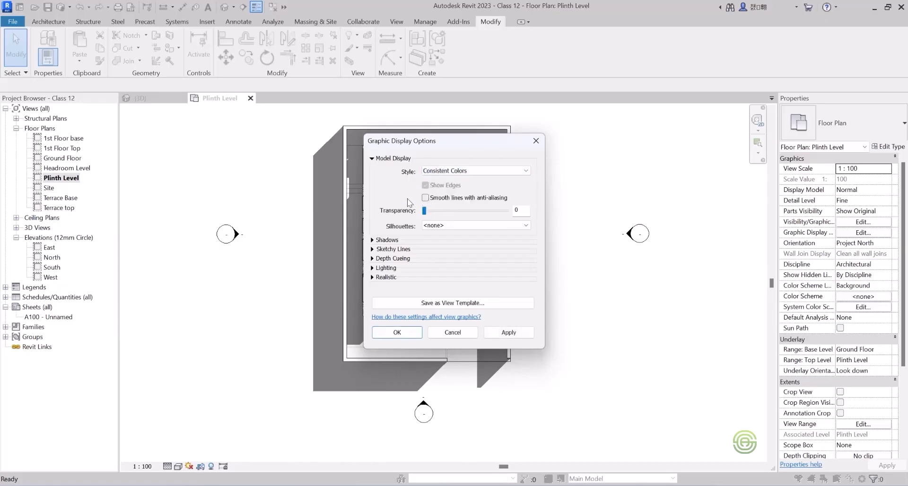
left_click(372, 240)
left_click(373, 241)
Enable sketchy lines for the Plinth Level plan with a jitter of 1 and an extension of 2.
left_click(373, 249)
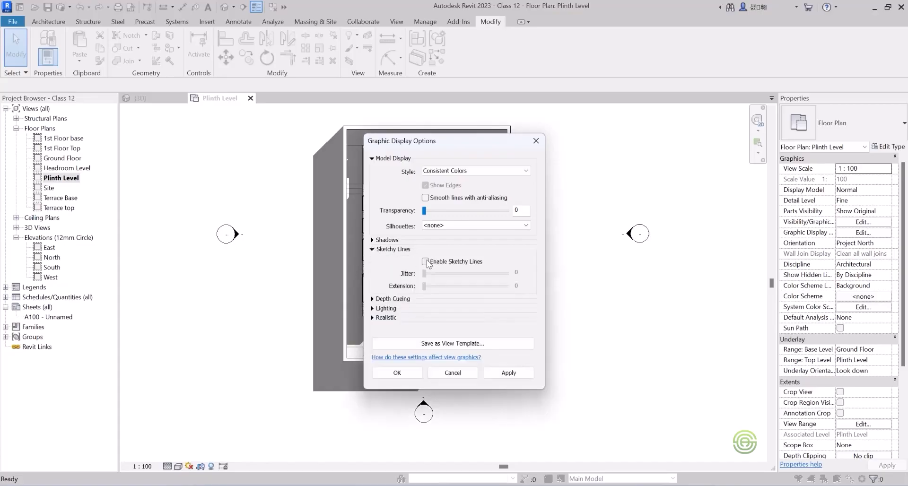
left_click(426, 261)
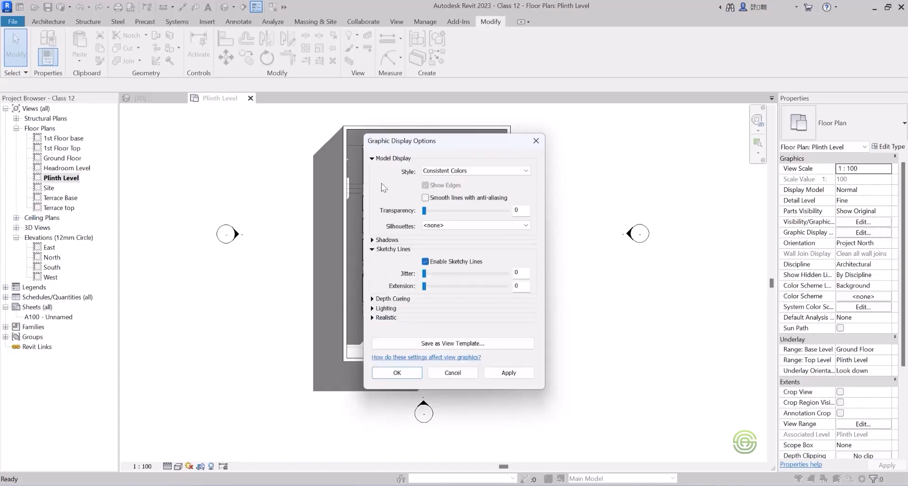
left_click_drag(447, 141, 608, 131)
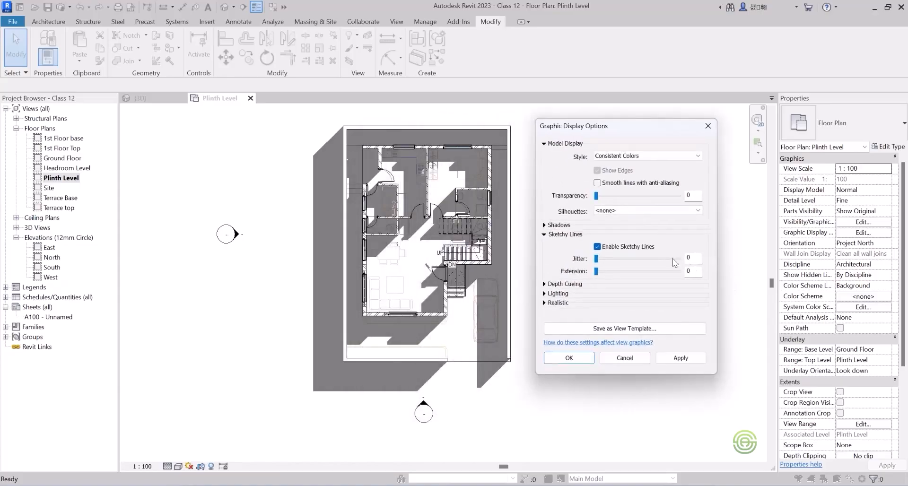
left_click_drag(701, 259, 680, 257)
type("1")
left_click_drag(700, 270, 683, 271)
Set the shadow intensity in the plan's lighting options to 40.
left_click(544, 294)
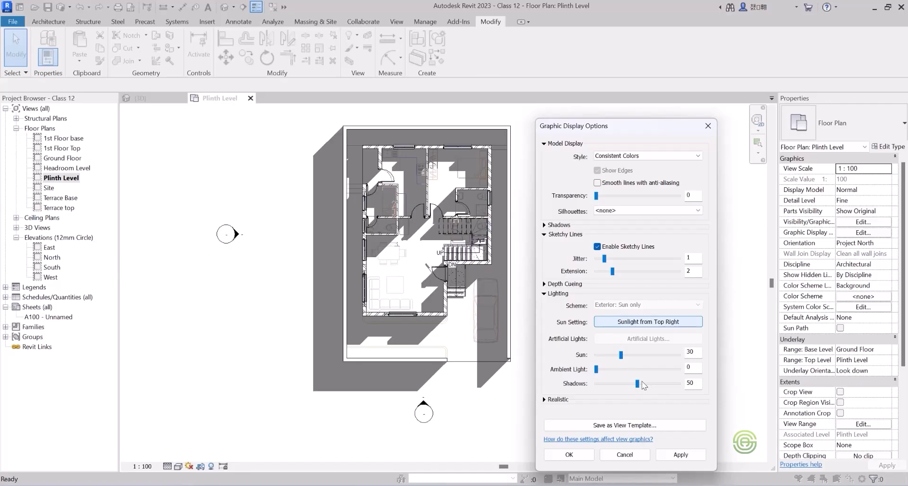
left_click_drag(637, 383, 628, 382)
left_click_drag(659, 127, 661, 70)
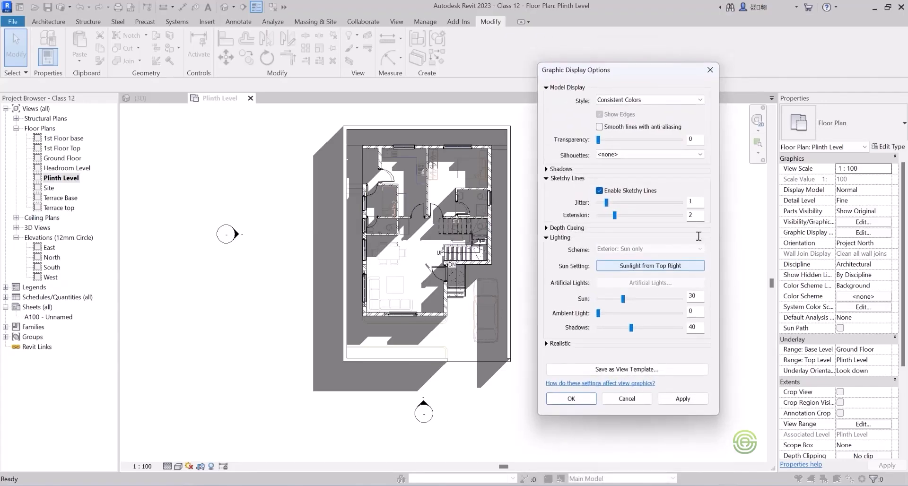
Turn off sketchy lines for the Plinth Level plan and set its shadow intensity to 30.
left_click(680, 399)
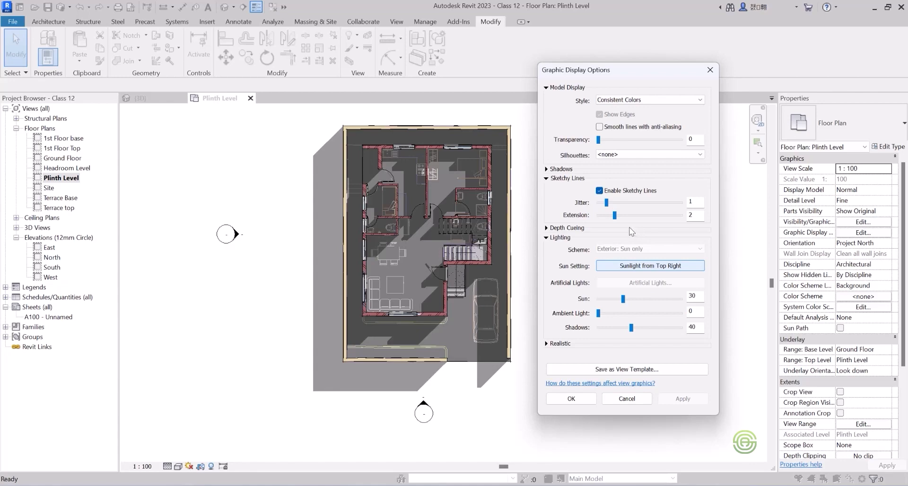
mouse_move(615, 215)
left_mouse_down()
mouse_move(592, 216)
mouse_move(592, 206)
left_mouse_up()
left_click(599, 191)
left_click(548, 179)
left_click(684, 359)
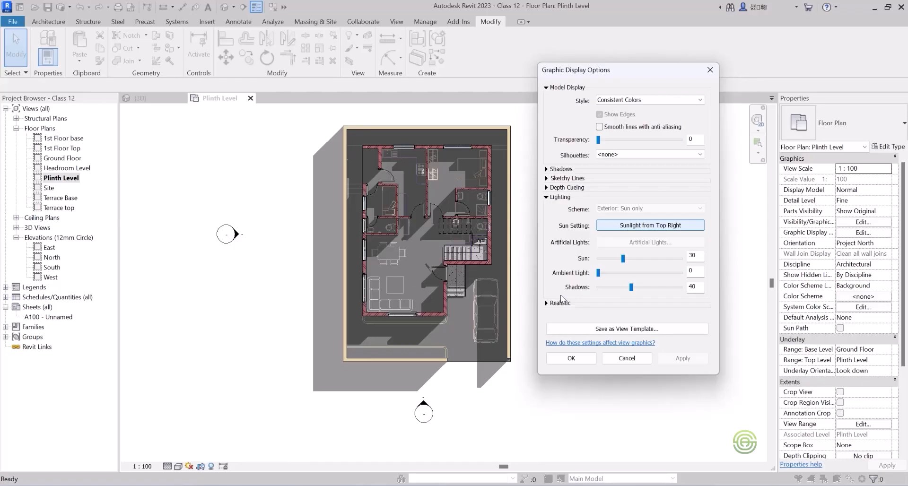
left_click_drag(631, 287, 624, 296)
left_click(683, 359)
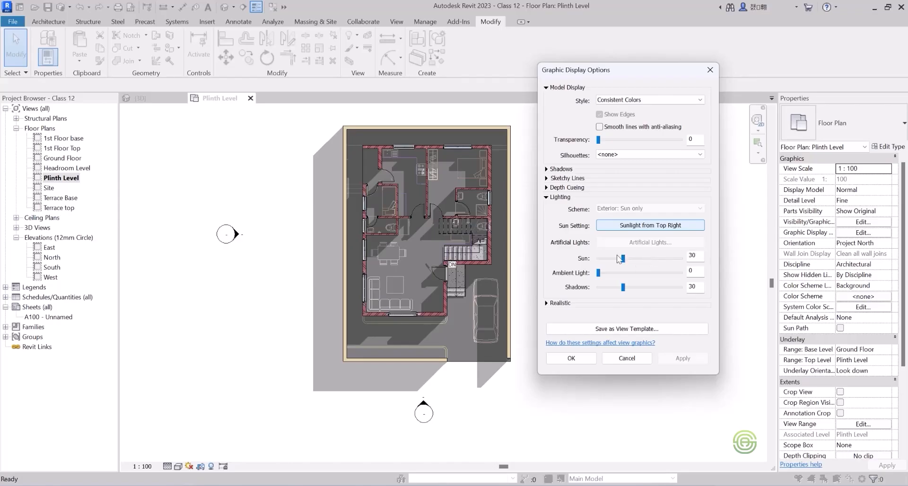
Try a stronger sun and an ambient light of 30 in the plan's lighting options.
left_click_drag(623, 257, 630, 259)
left_click(689, 360)
left_click_drag(632, 259, 627, 259)
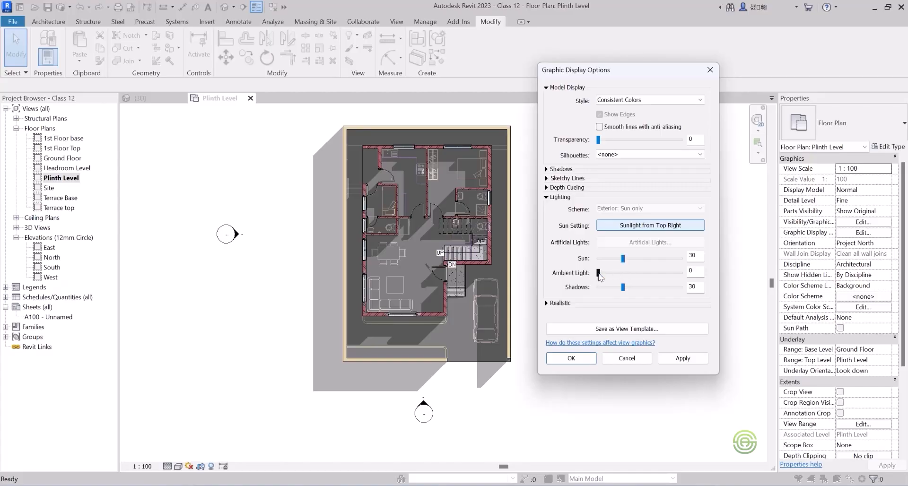
left_click_drag(598, 274, 611, 276)
left_click(683, 358)
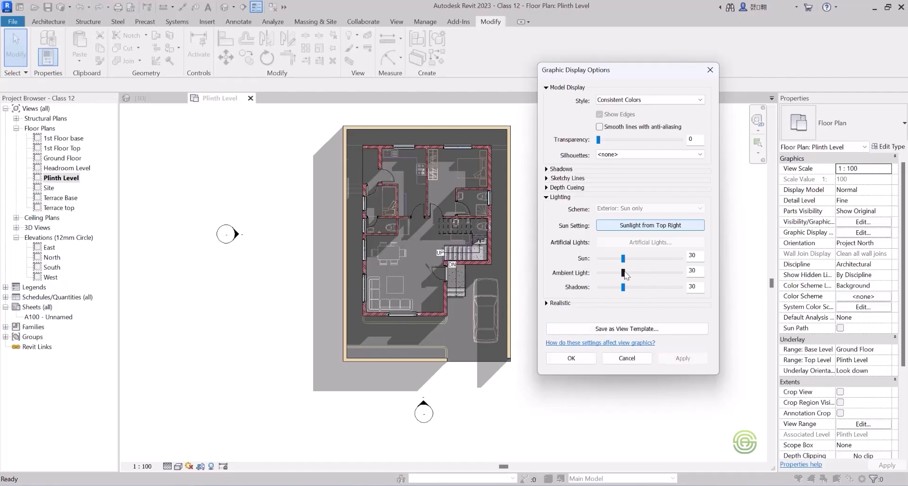
left_click_drag(625, 272, 617, 272)
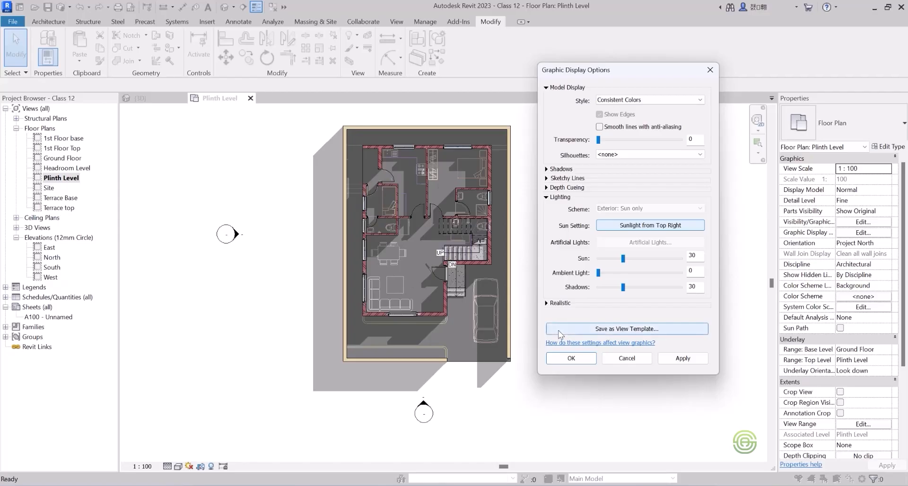
Accept the graphic display options for the Plinth Level plan.
left_click(571, 358)
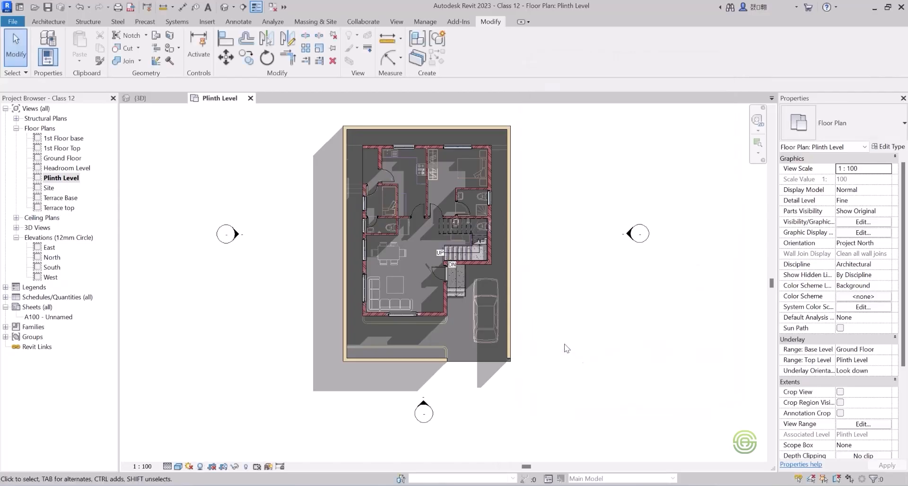
scroll(356, 267, "down", 2)
scroll(409, 240, "up", 1)
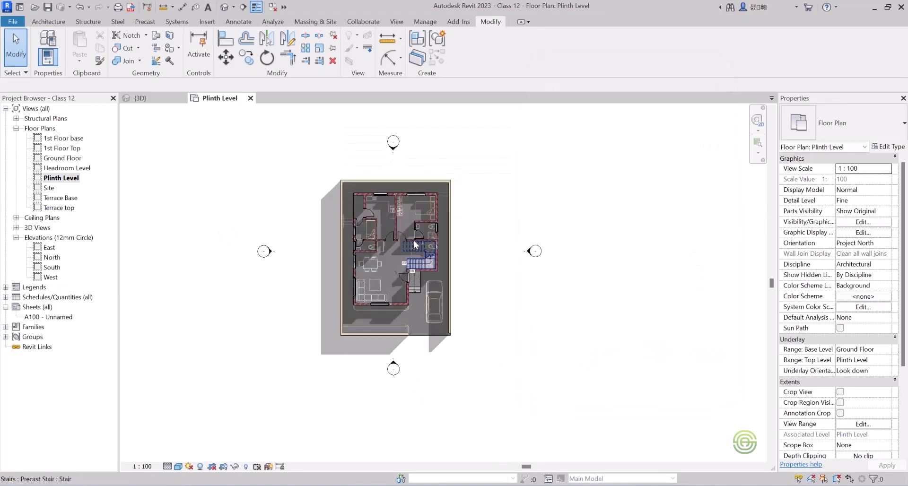
scroll(477, 276, "up", 1)
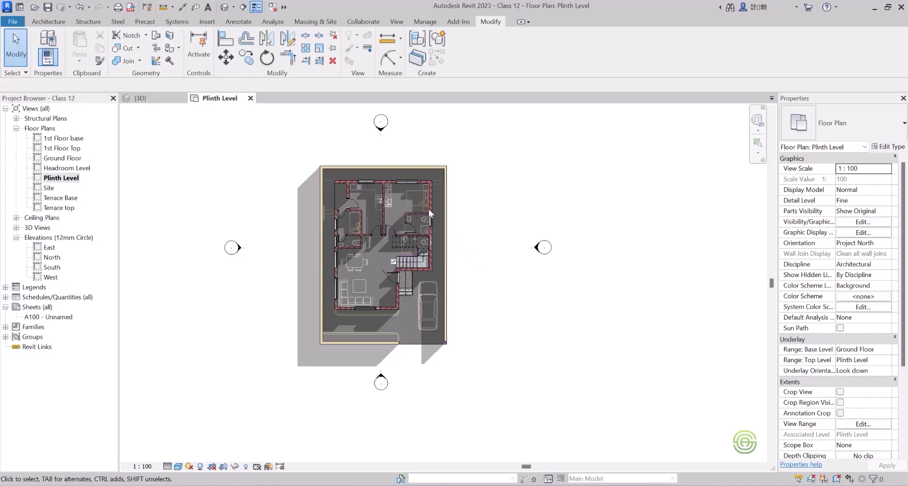
Examine the level heads and facades in the East and North elevations, closing each view after checking it.
double_click(49, 248)
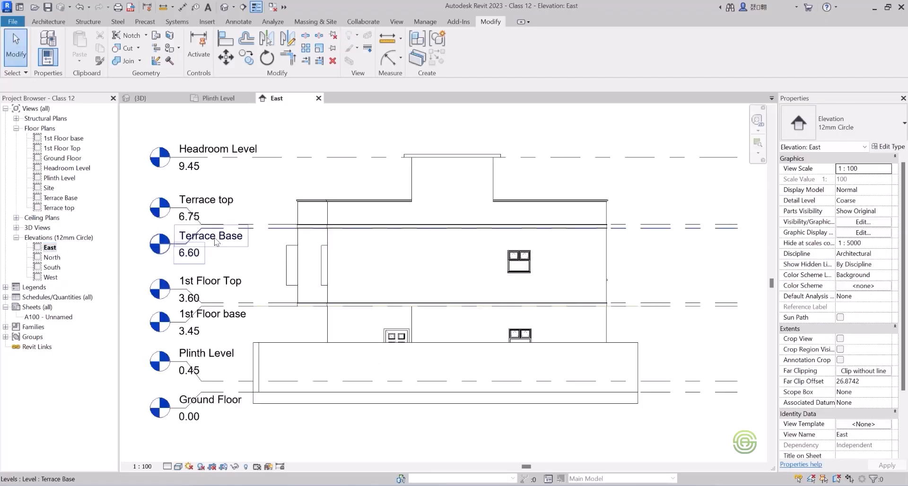
scroll(371, 257, "down", 1)
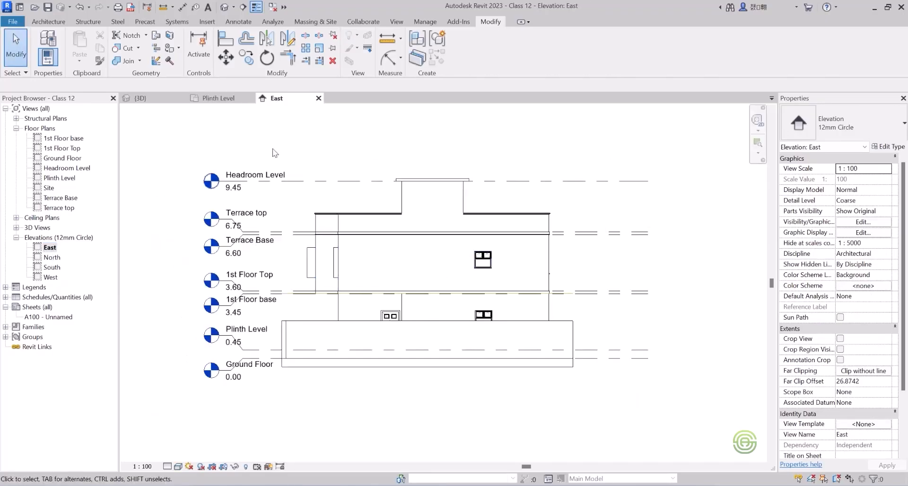
left_click(319, 98)
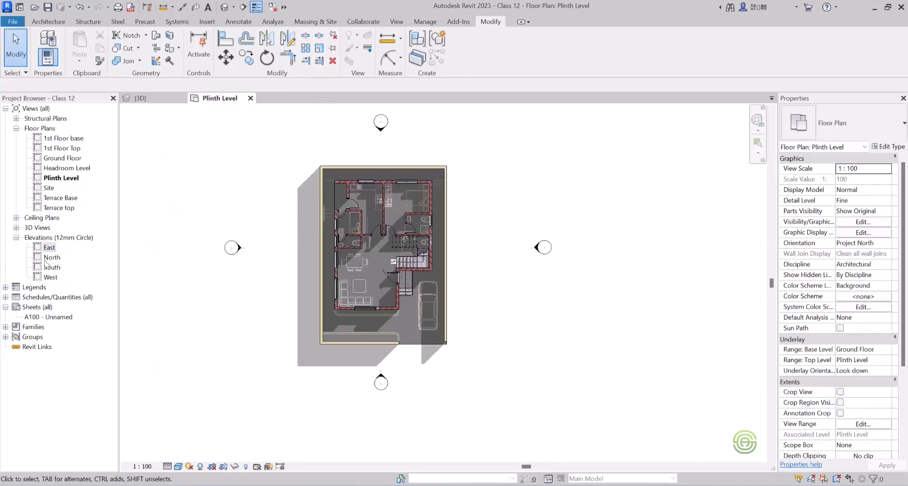
double_click(52, 258)
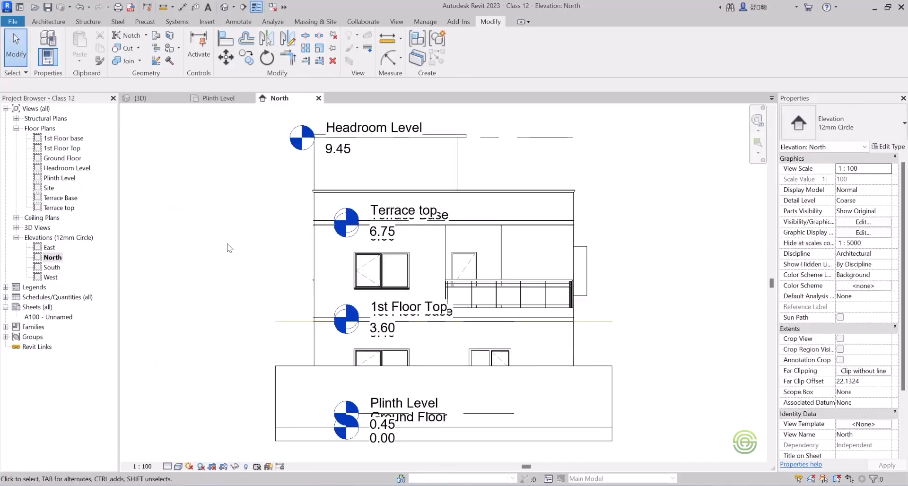
scroll(387, 257, "down", 1)
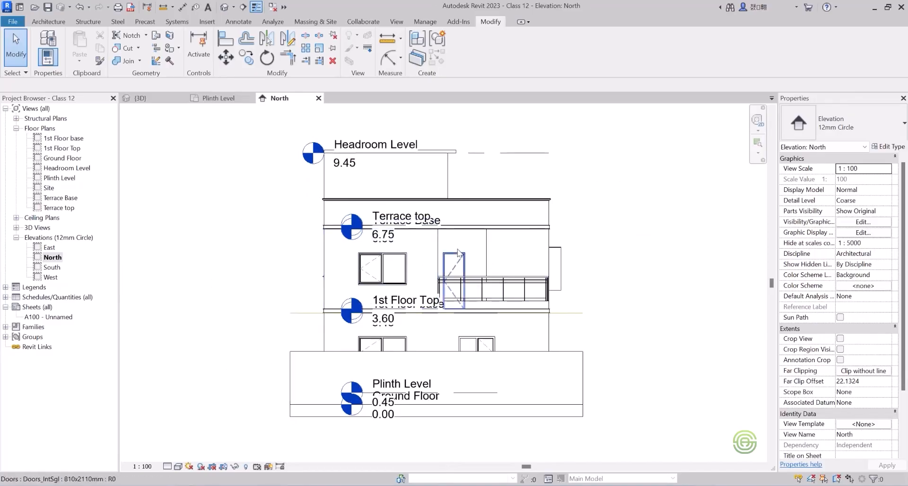
left_click(319, 98)
Open the South elevation and extend the Headroom Level line to the left so its head stands clear of the building.
double_click(51, 268)
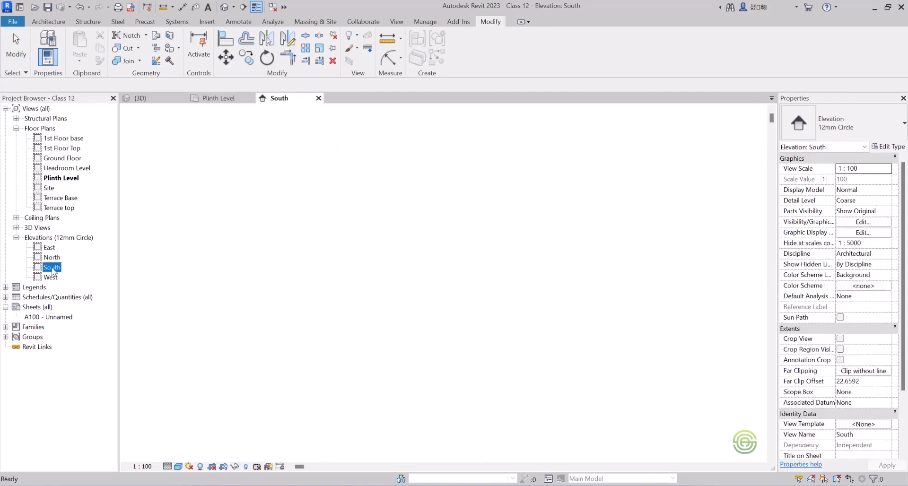
scroll(335, 268, "down", 1)
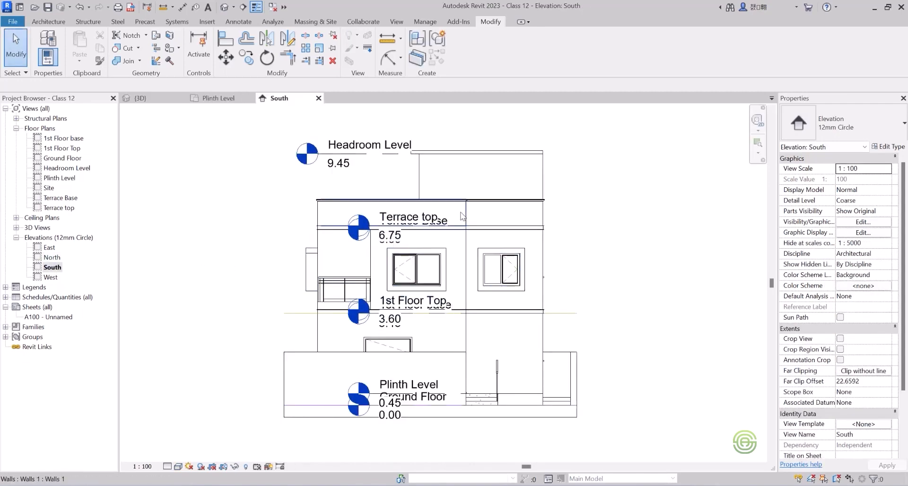
scroll(459, 211, "down", 1)
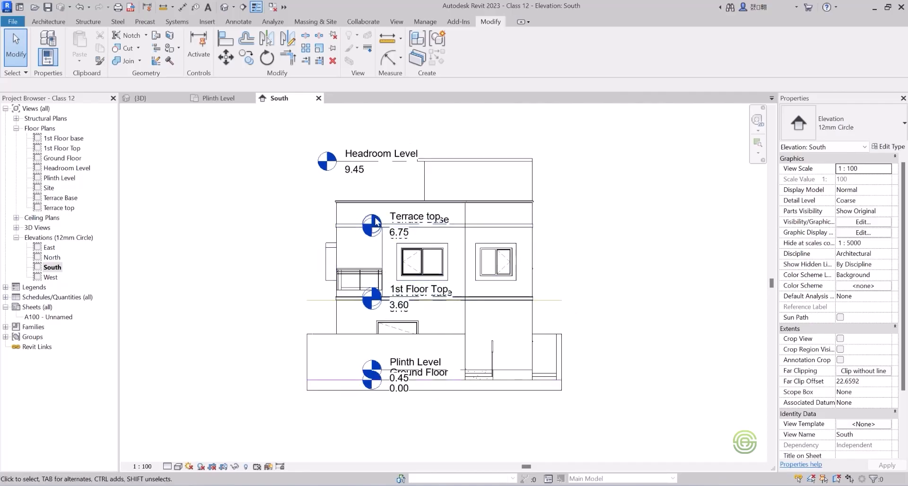
left_click(495, 226)
left_click(392, 180)
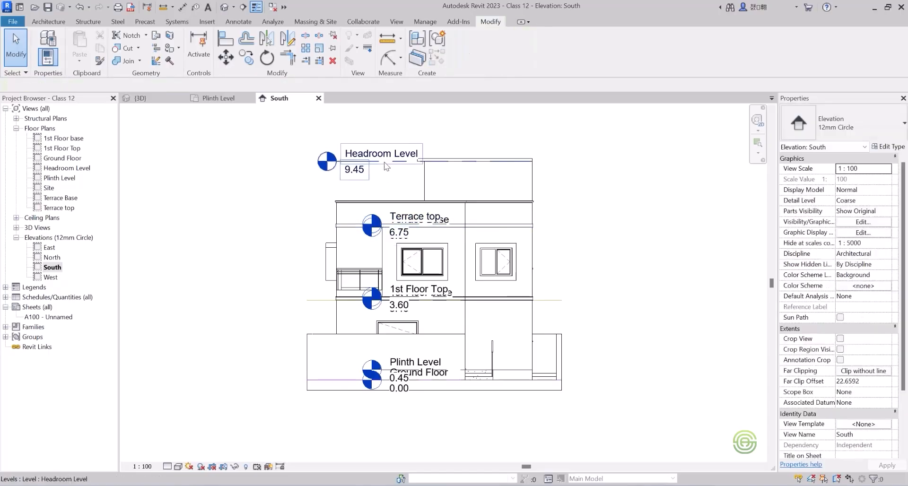
left_click(384, 161)
left_click_drag(338, 162, 268, 161)
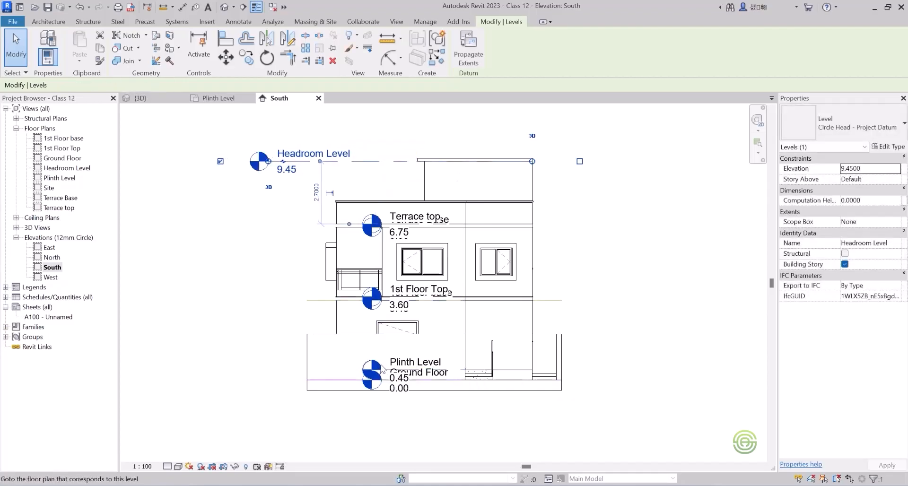
left_click(253, 336)
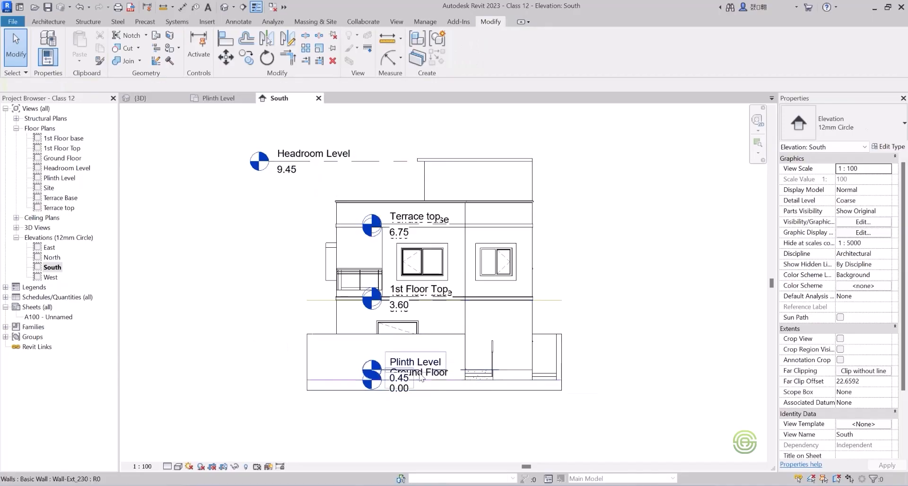
Extend the lower level lines together past the building's left side and align the Headroom Level head with them.
left_click(429, 372)
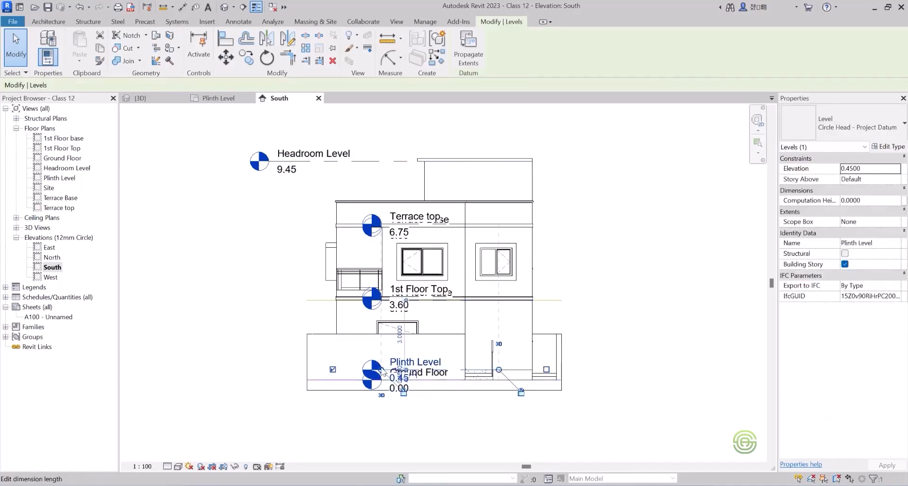
left_click_drag(384, 374, 230, 369)
left_click_drag(269, 162, 230, 162)
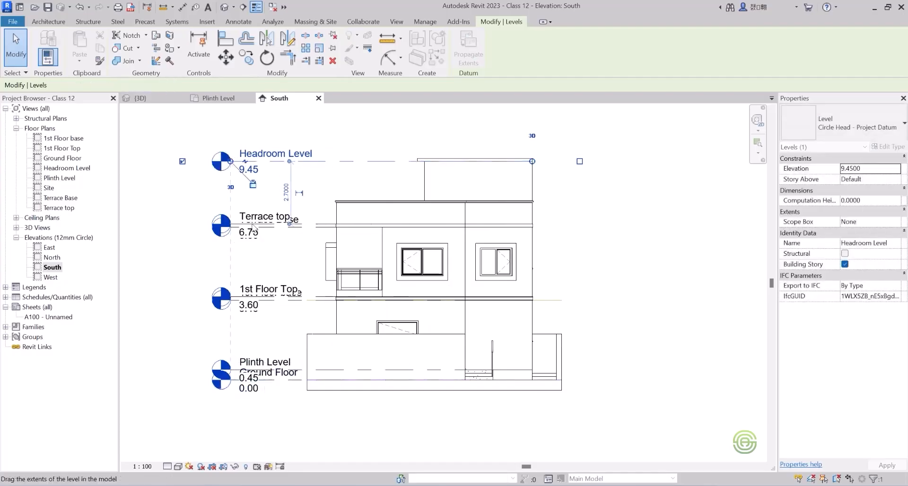
left_click(256, 271)
Add an elbow to the Ground Floor level line so its head sits below the Plinth Level head.
scroll(232, 397, "up", 5)
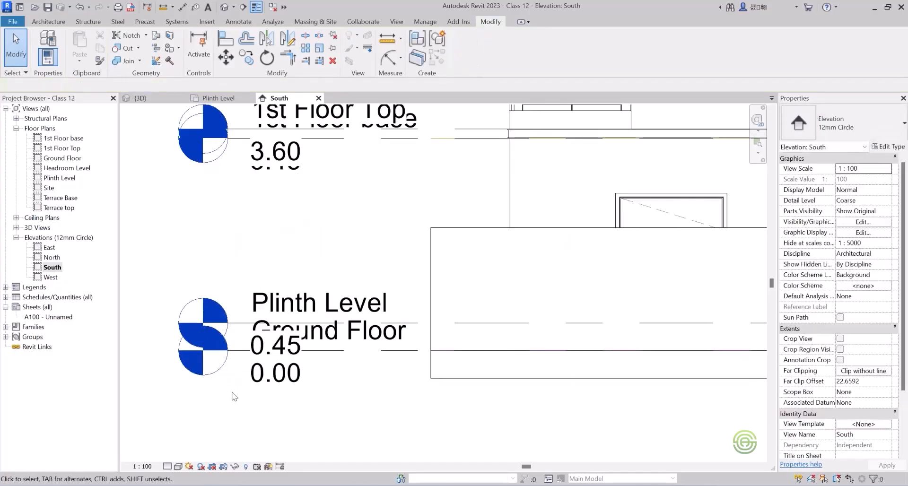
left_click(364, 350)
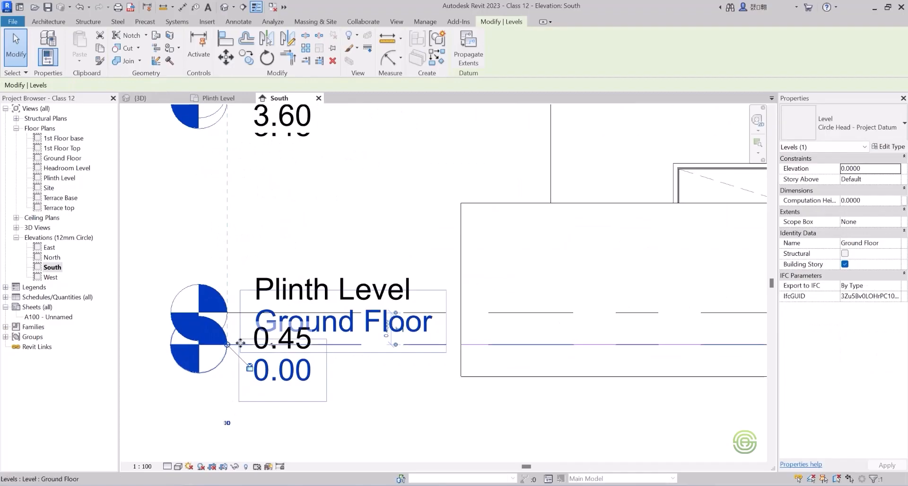
left_click(274, 346)
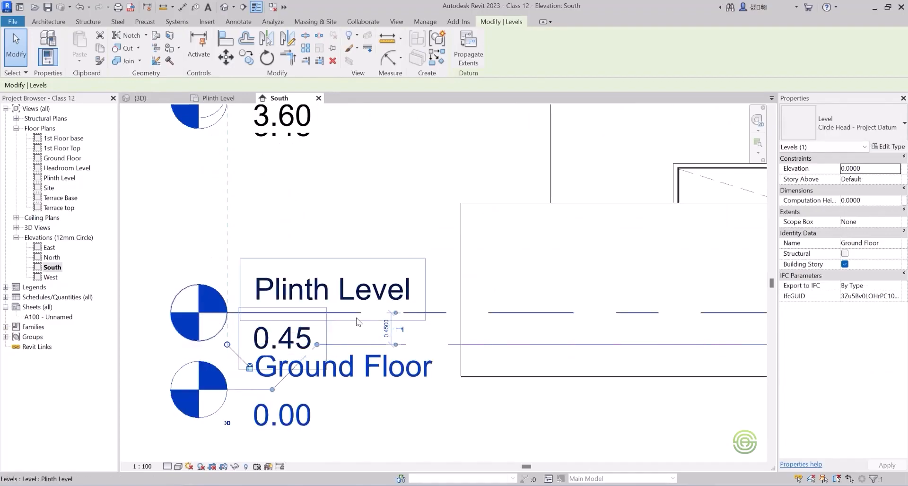
Add an elbow to the 1st Floor base level line to drop its head below the 1st Floor Top head.
scroll(248, 363, "down", 3)
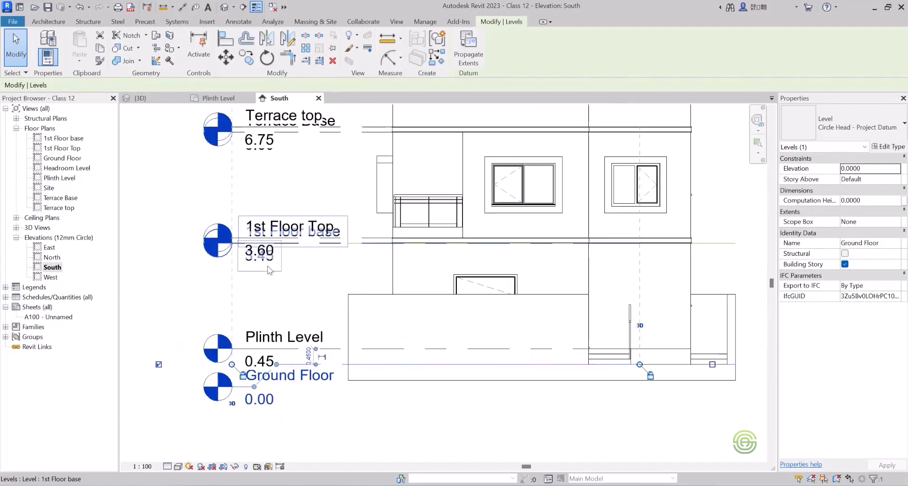
scroll(273, 388, "up", 1)
left_click(367, 240)
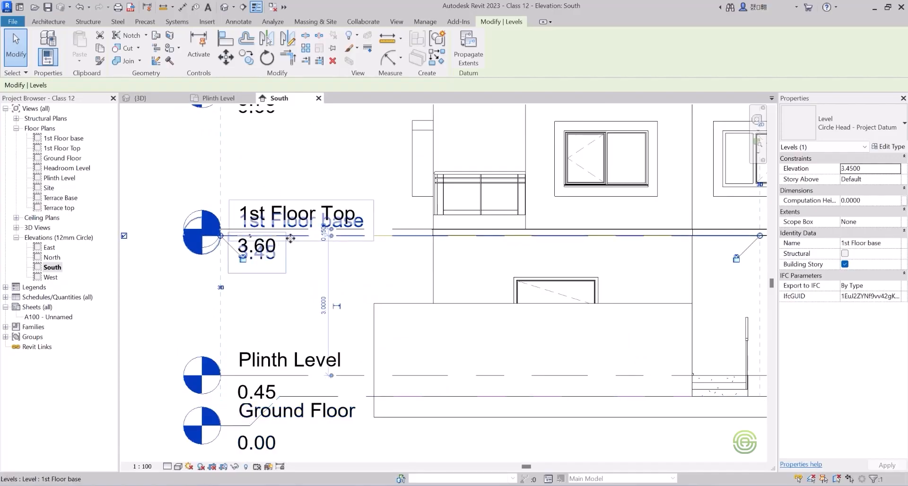
scroll(254, 239, "up", 2)
left_click(247, 235)
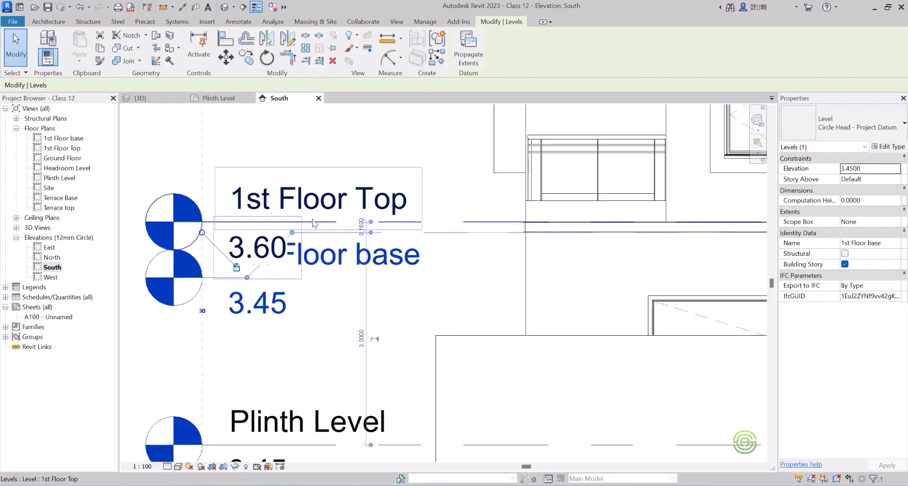
Add an elbow to the 1st Floor Top level line and raise its head above the 1st Floor base label.
left_click(248, 223)
left_click(247, 222)
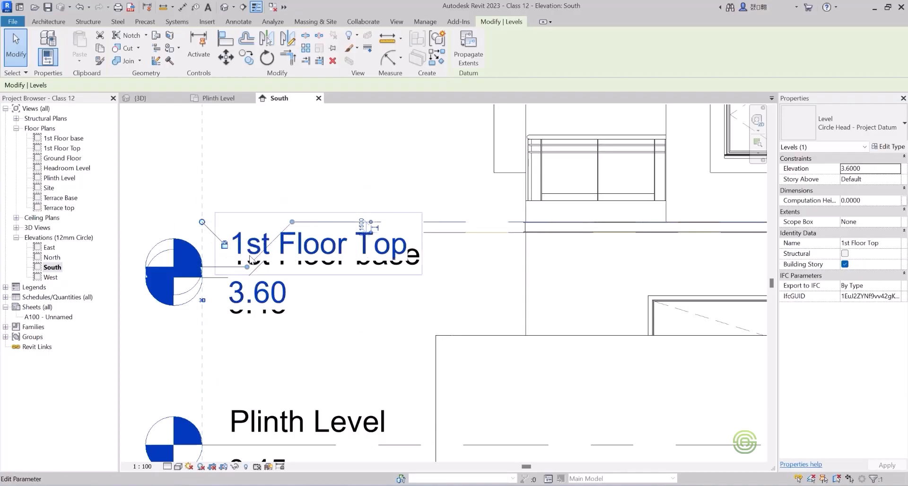
left_click_drag(247, 268, 277, 216)
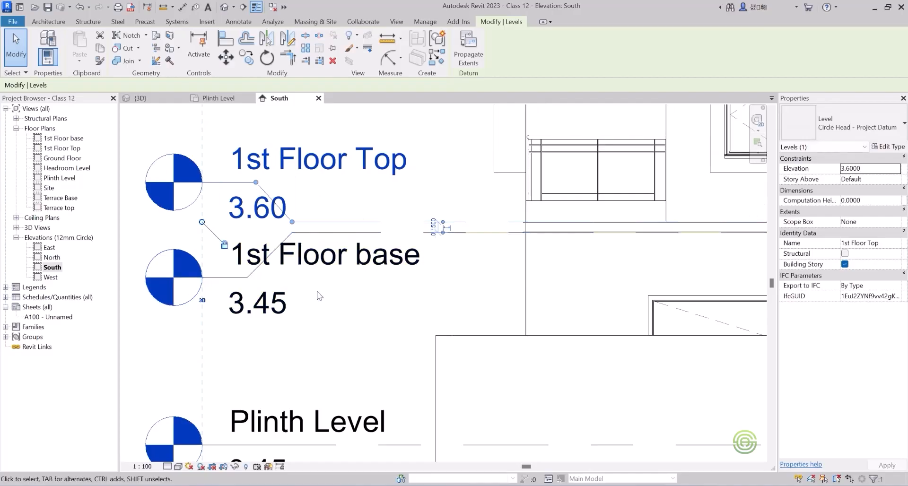
left_click(356, 324)
Add an elbow to the Plinth Level line and raise its head clear of the Ground Floor label.
scroll(356, 324, "down", 5)
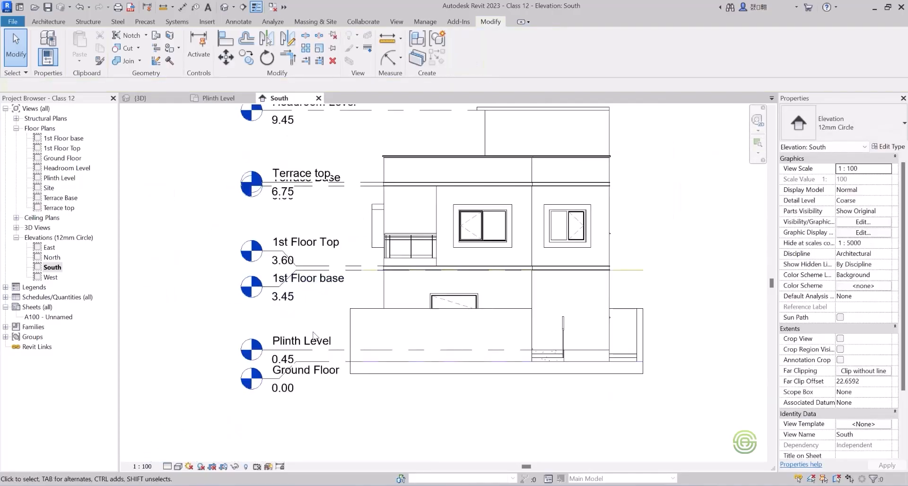
scroll(314, 400, "up", 1)
scroll(322, 350, "down", 1)
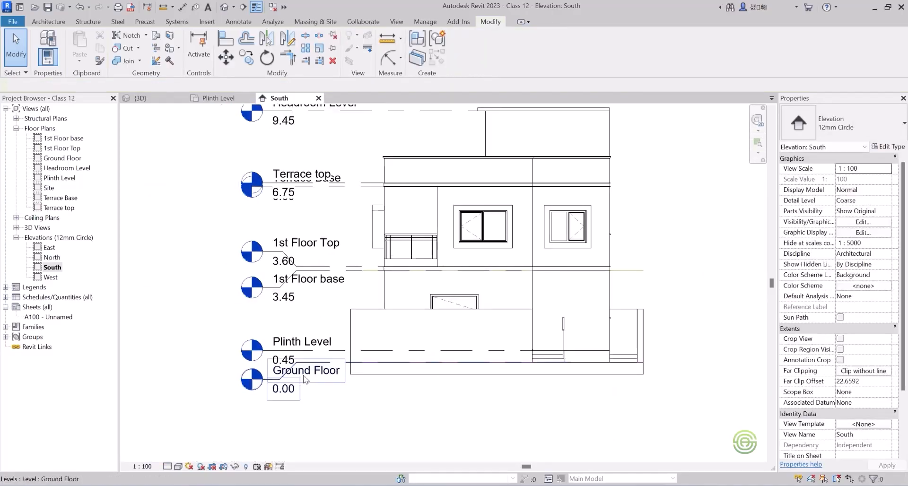
scroll(309, 346, "up", 2)
left_click(308, 346)
scroll(259, 350, "up", 2)
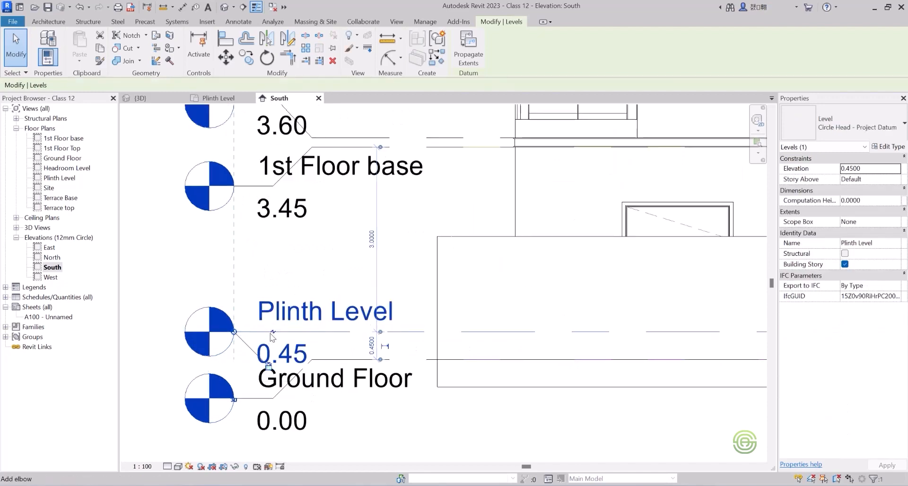
left_click(273, 336)
left_click_drag(273, 370, 282, 301)
left_click(189, 267)
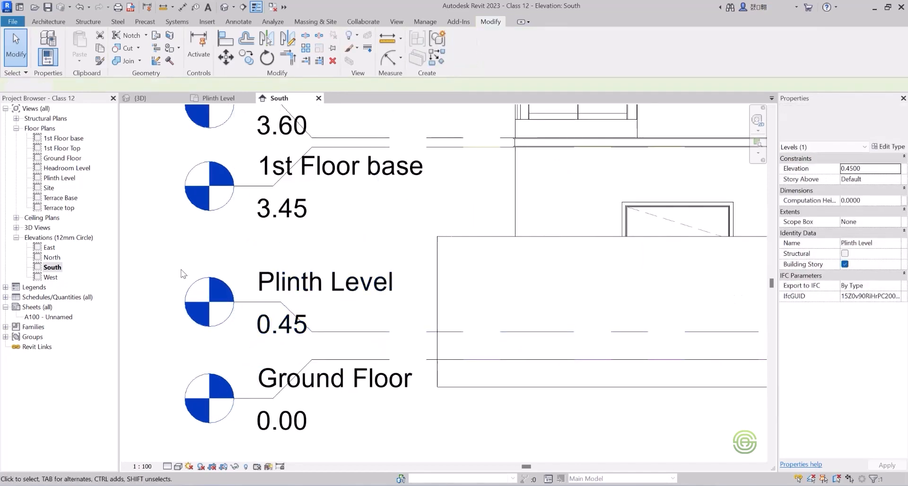
scroll(282, 382, "down", 4)
scroll(286, 278, "up", 3)
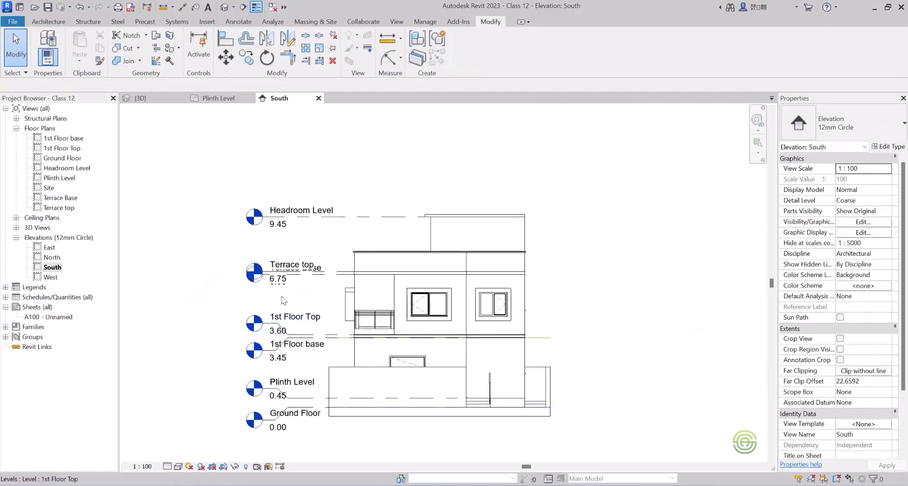
Add an elbow to the Terrace Base level line so its head drops below the Terrace top head.
scroll(286, 278, "up", 2)
left_click(394, 261)
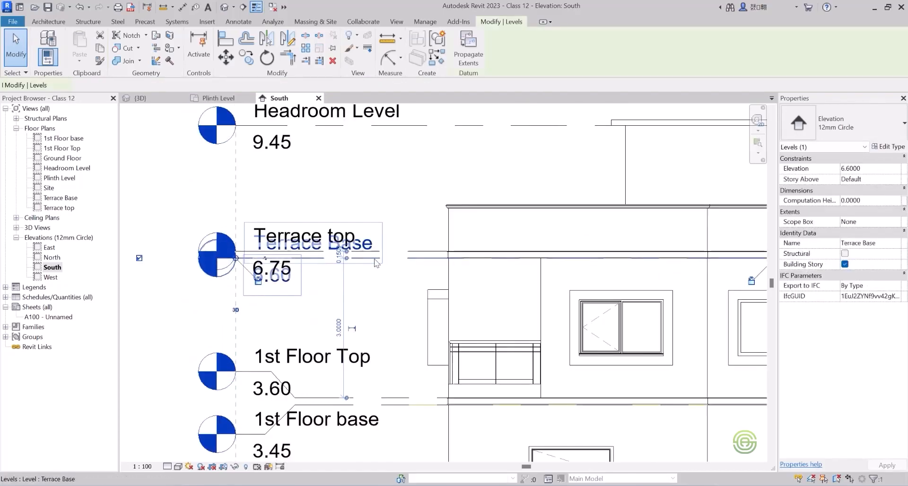
scroll(271, 284, "up", 3)
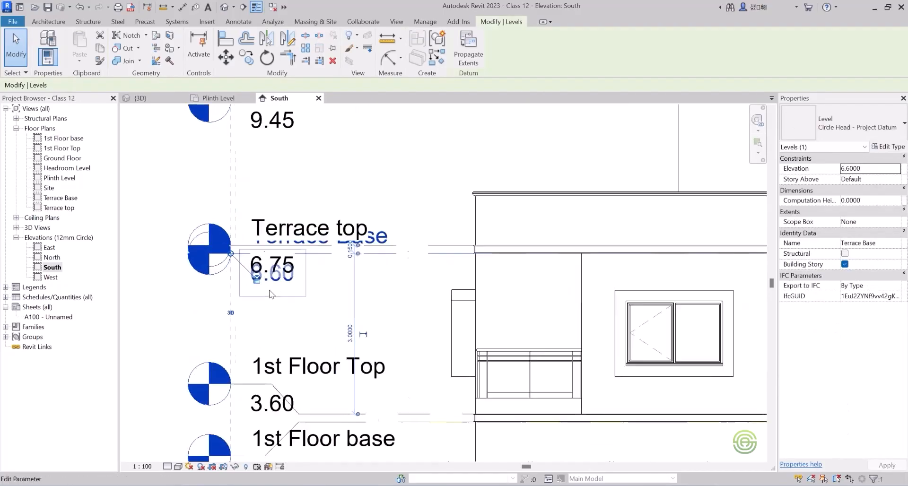
left_click(263, 245)
Add an elbow to the Terrace top level line and raise its head clear of the Terrace Base label.
left_click(445, 231)
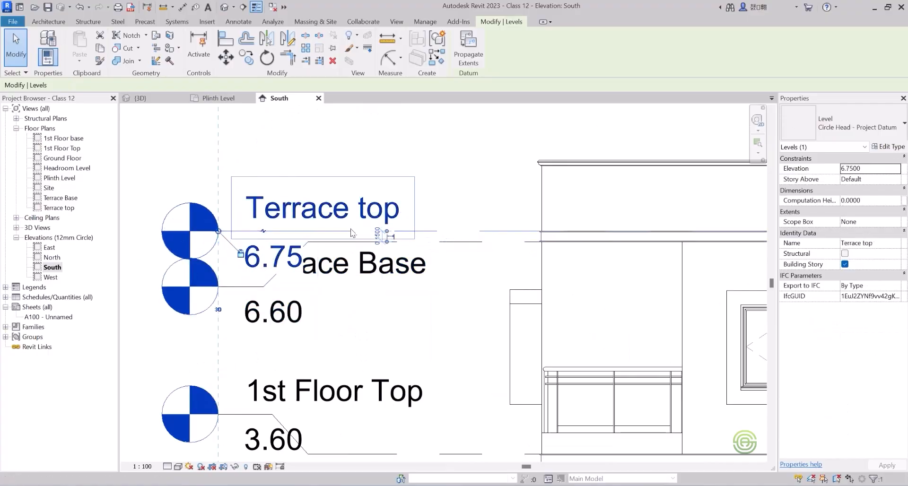
left_click(262, 230)
left_click_drag(265, 277, 273, 188)
key("Escape")
scroll(242, 250, "down", 2)
scroll(242, 251, "down", 3)
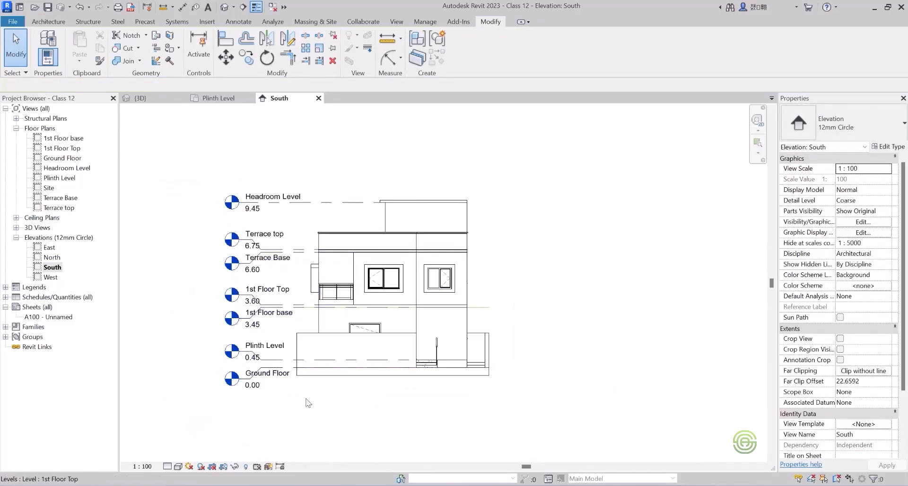
scroll(268, 392, "up", 2)
scroll(523, 372, "down", 1)
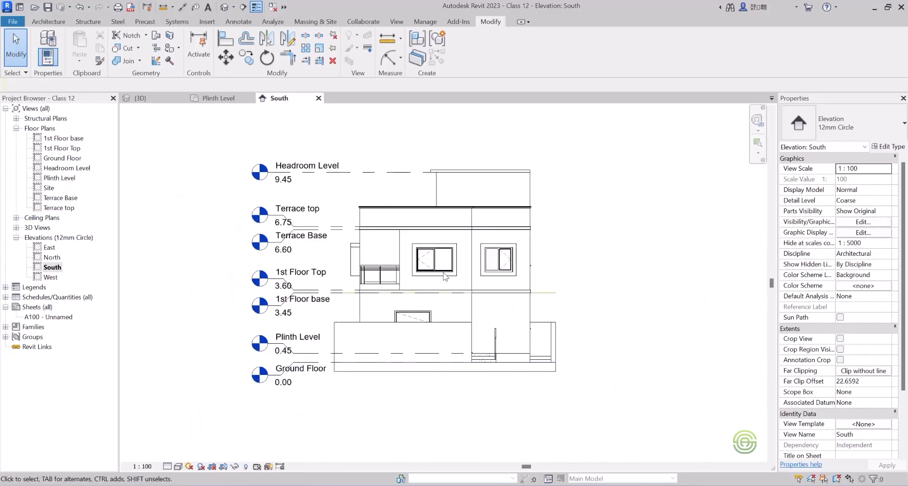
Try extending the free ends of the South elevation's level lines beyond the boundary wall.
left_click(408, 226)
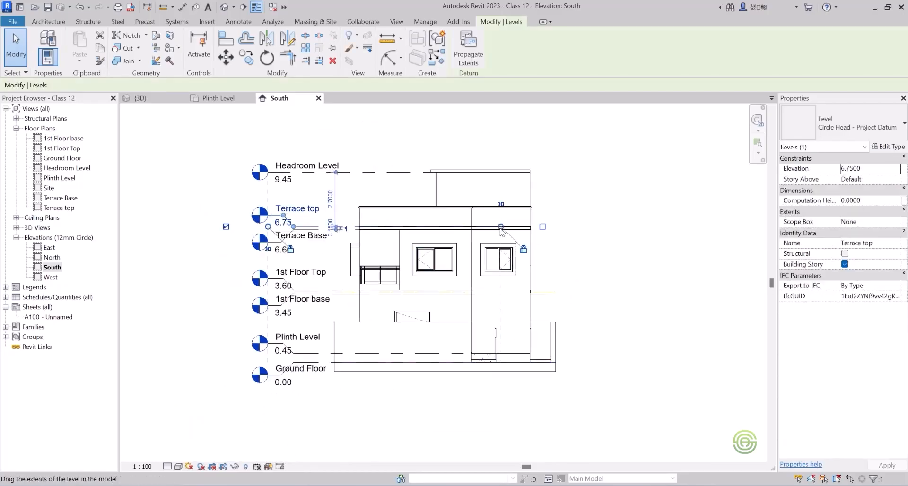
left_click_drag(501, 227, 579, 227)
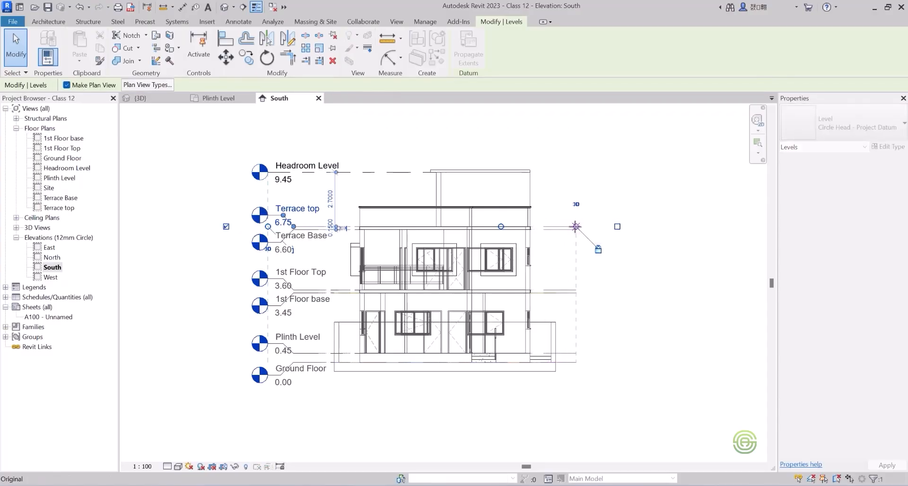
left_click(599, 318)
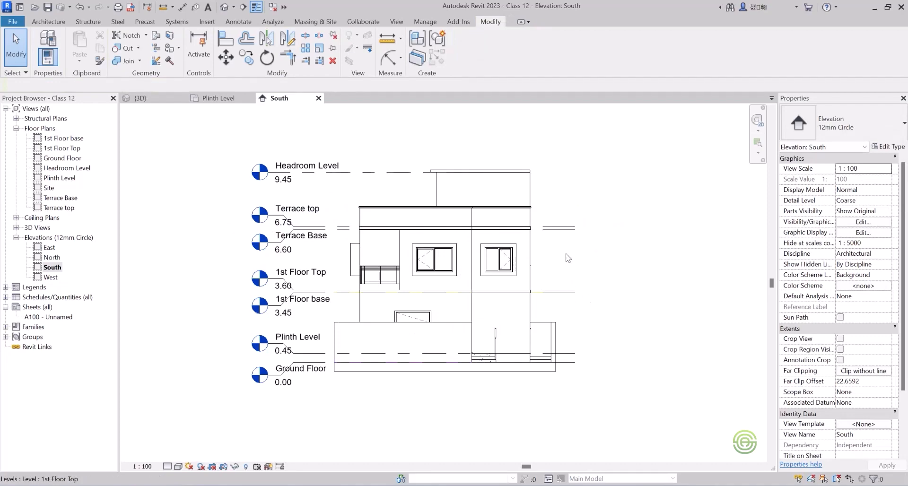
left_click(570, 228)
mouse_move(576, 230)
left_mouse_down()
mouse_move(592, 229)
mouse_move(457, 237)
mouse_move(574, 236)
left_mouse_up()
key("Escape")
Pull the free ends of the South elevation's aligned level lines back to the outer edge of the house wall.
left_click(559, 293)
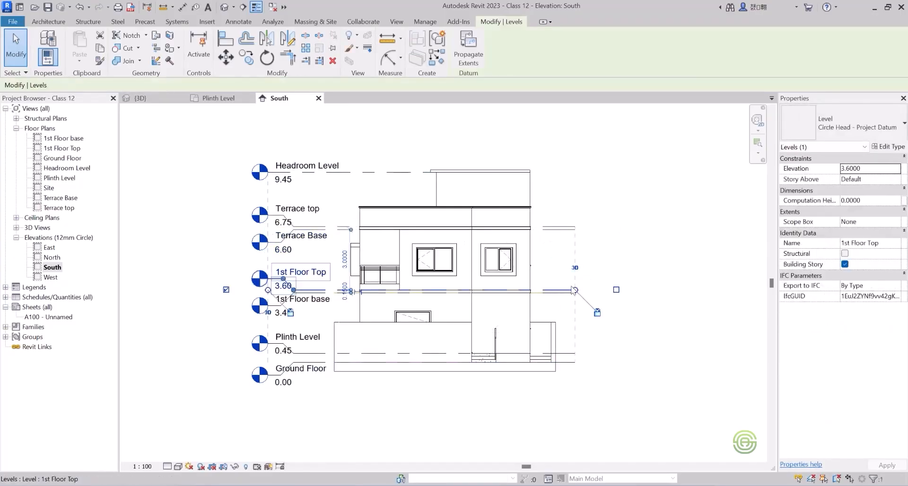
mouse_move(575, 290)
left_mouse_down()
mouse_move(459, 287)
mouse_move(531, 289)
left_mouse_up()
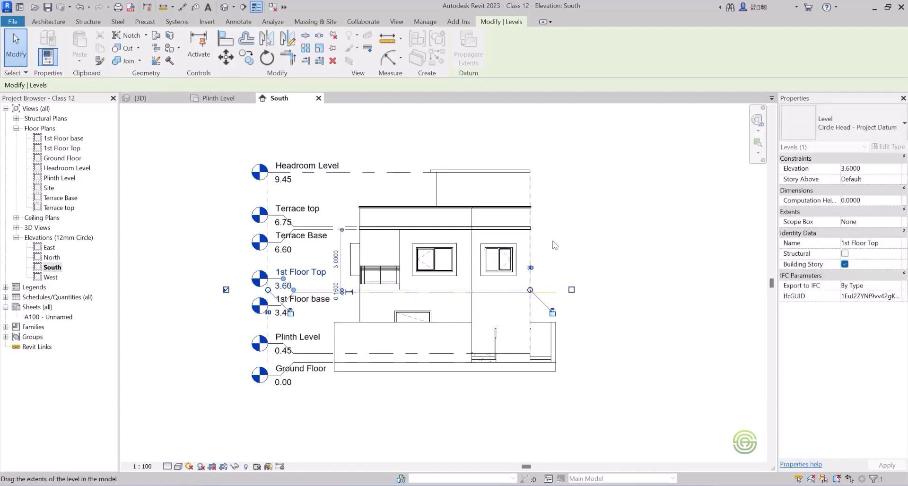
left_click(555, 246)
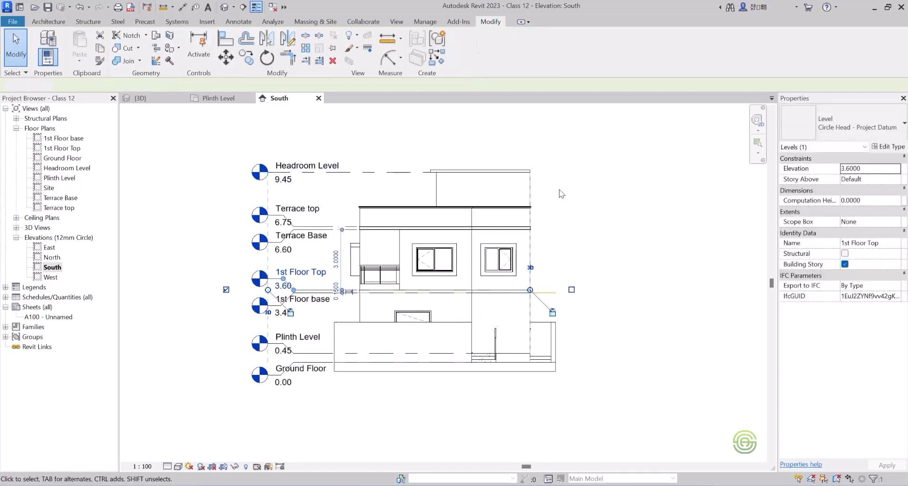
left_click(545, 293)
left_click(561, 285)
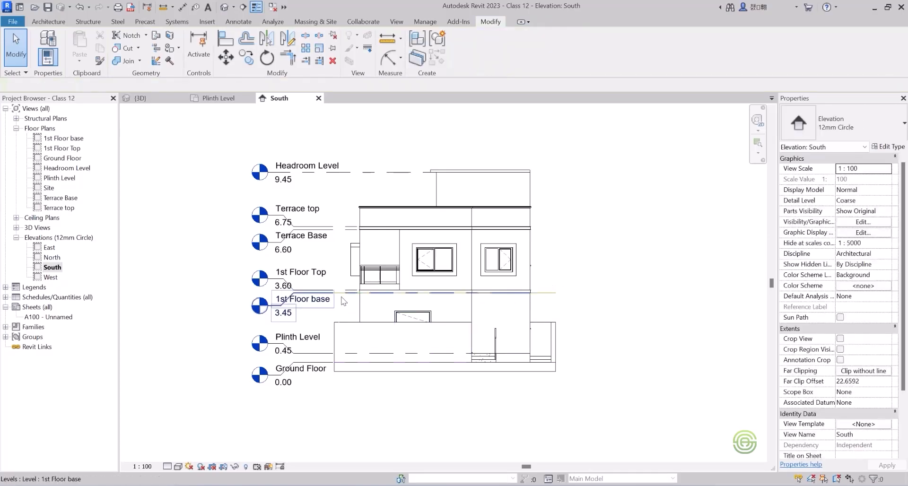
left_click(343, 301)
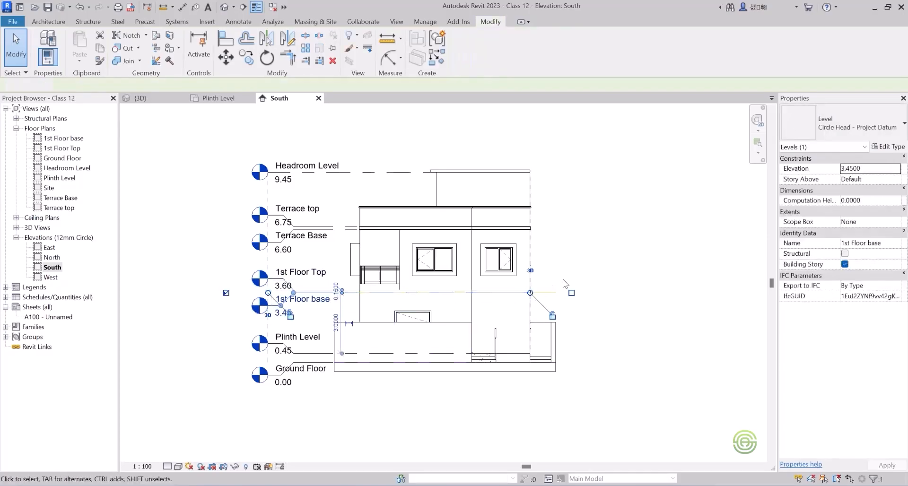
left_click(545, 263)
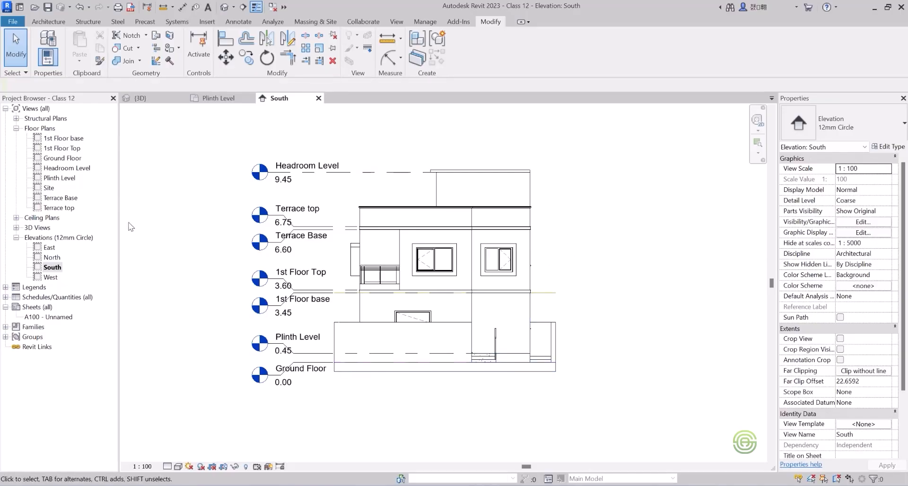
Change the South elevation's visual style to one that shows the material colours.
left_click(179, 466)
left_click(194, 456)
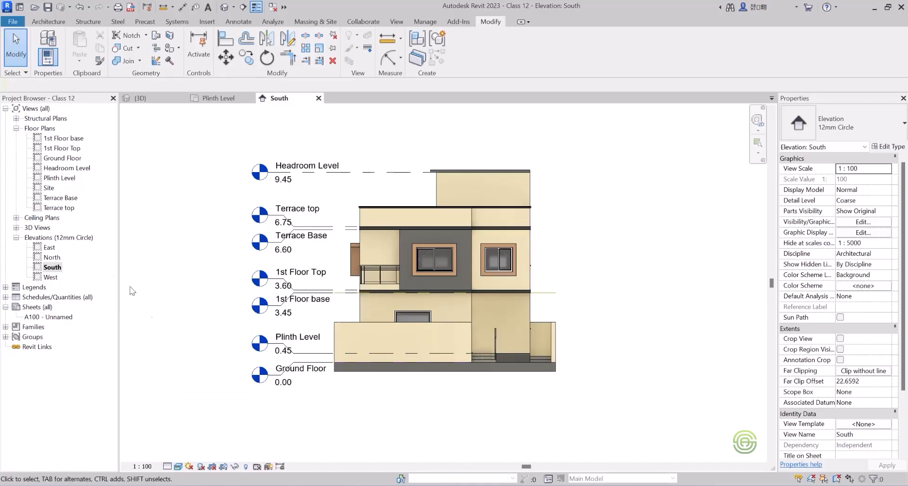
Open the West elevation and add an elbow to the Ground Floor level line so its head sits lower.
double_click(51, 278)
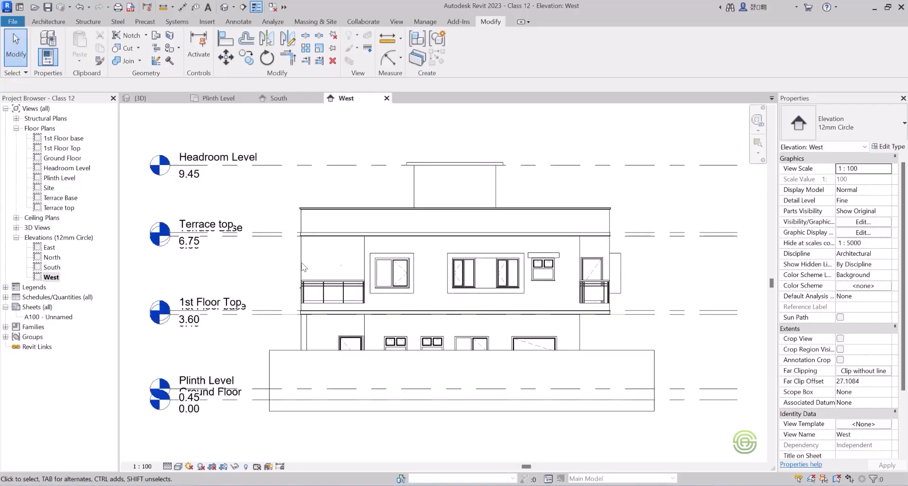
scroll(303, 268, "down", 2)
scroll(488, 301, "up", 2)
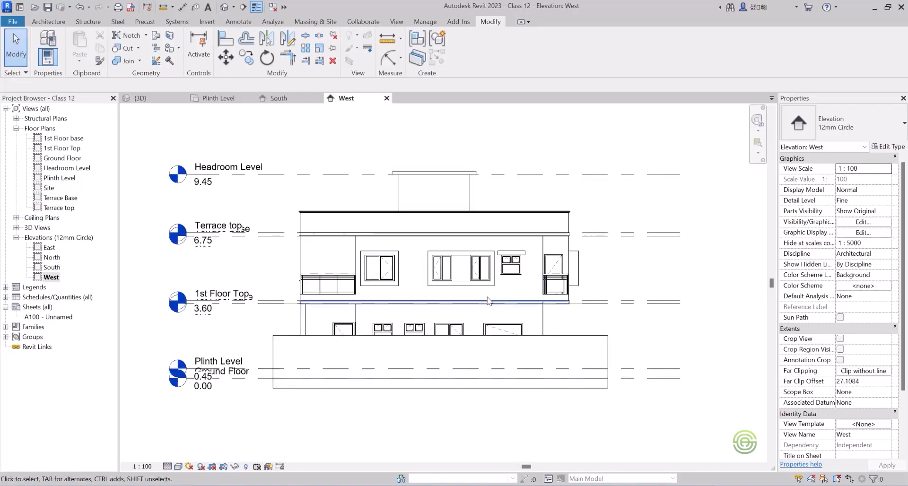
left_click(246, 379)
scroll(224, 364, "up", 4)
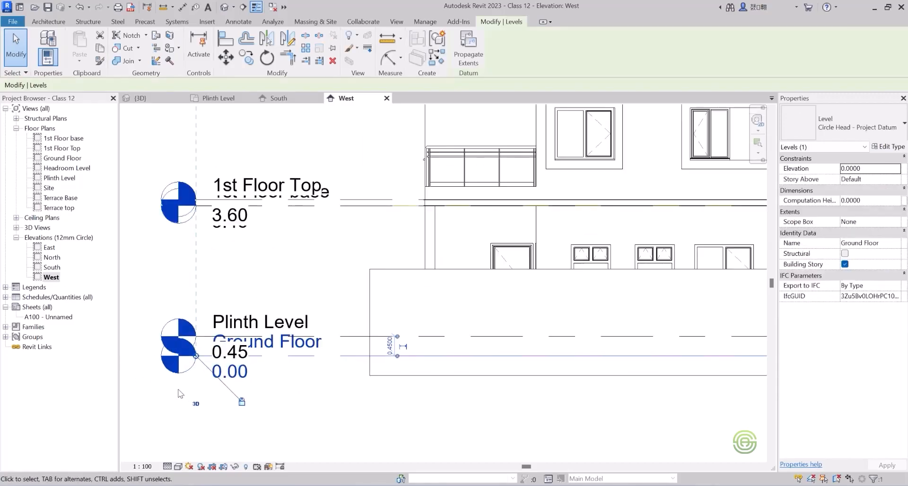
left_click(234, 351)
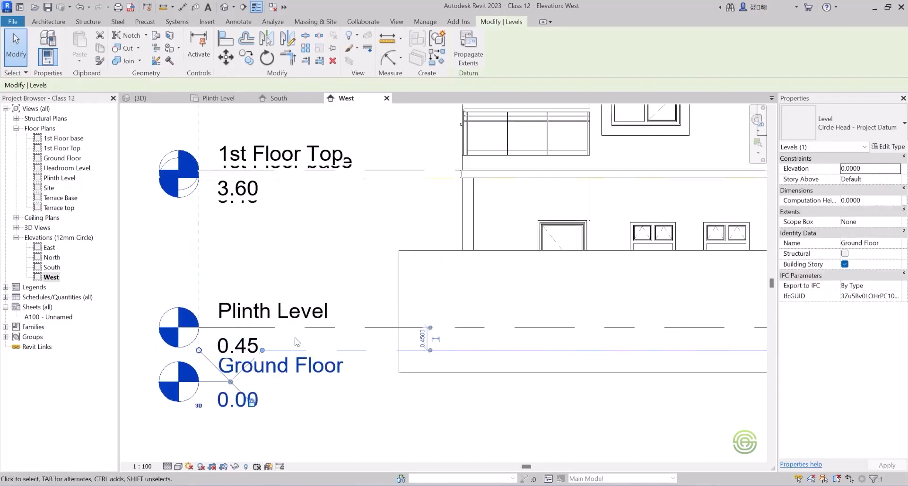
Add an elbow to the West elevation's Plinth Level line and raise its head above the Ground Floor label.
left_click(249, 331)
left_click(230, 327)
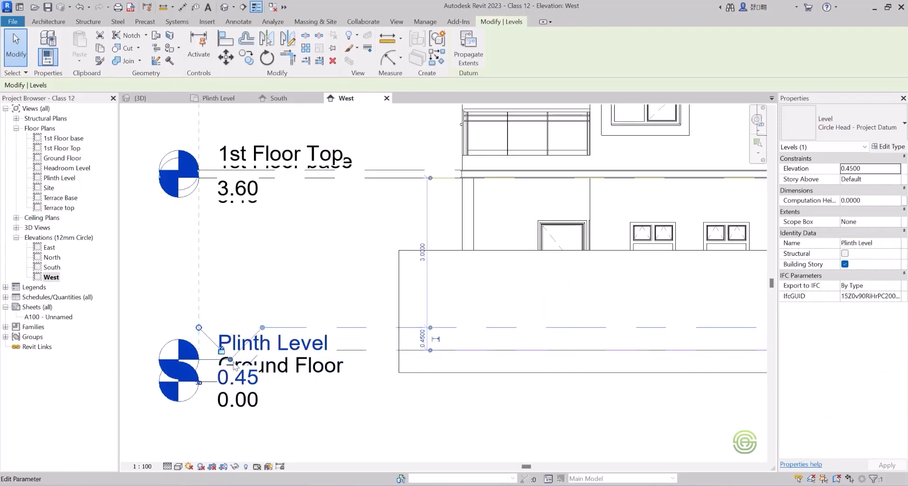
left_click_drag(229, 362, 239, 303)
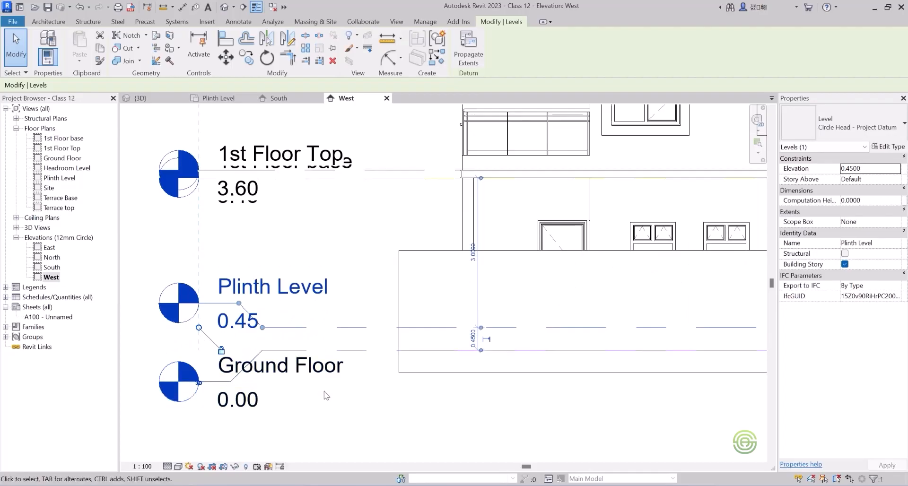
left_click(335, 397)
scroll(326, 353, "down", 3)
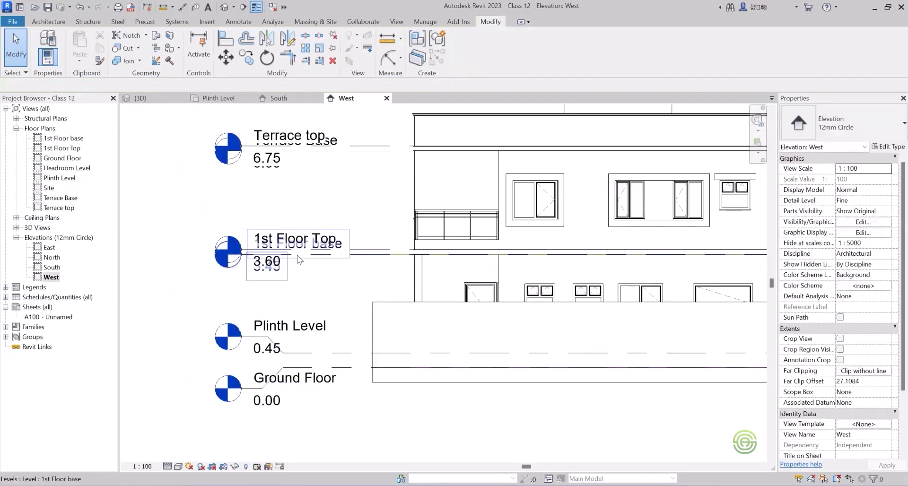
Add elbows to the West elevation's 1st Floor base and 1st Floor Top lines, dropping the base head and raising the top head.
left_click(354, 259)
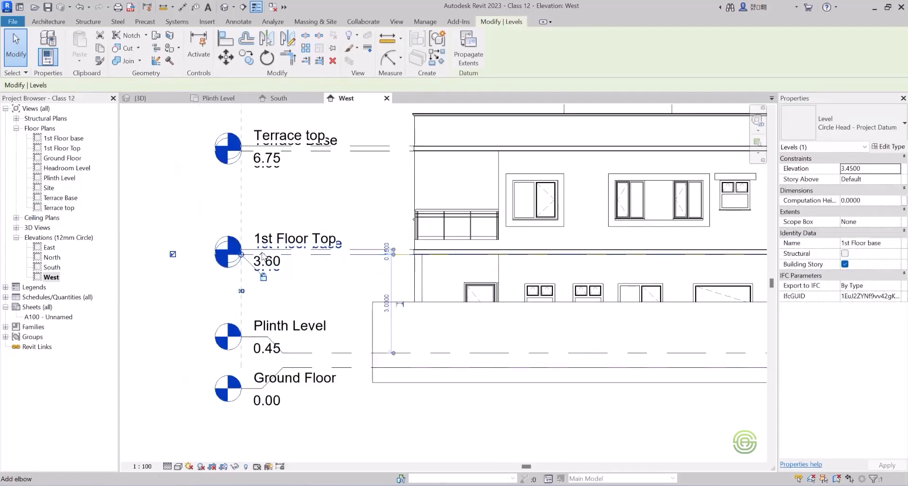
left_click(262, 256)
left_click(270, 251)
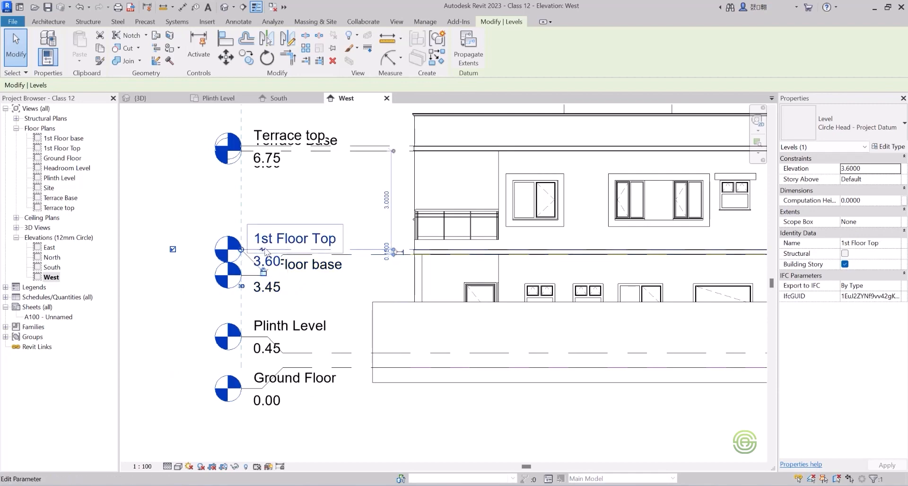
left_click(263, 252)
scroll(266, 274, "up", 4)
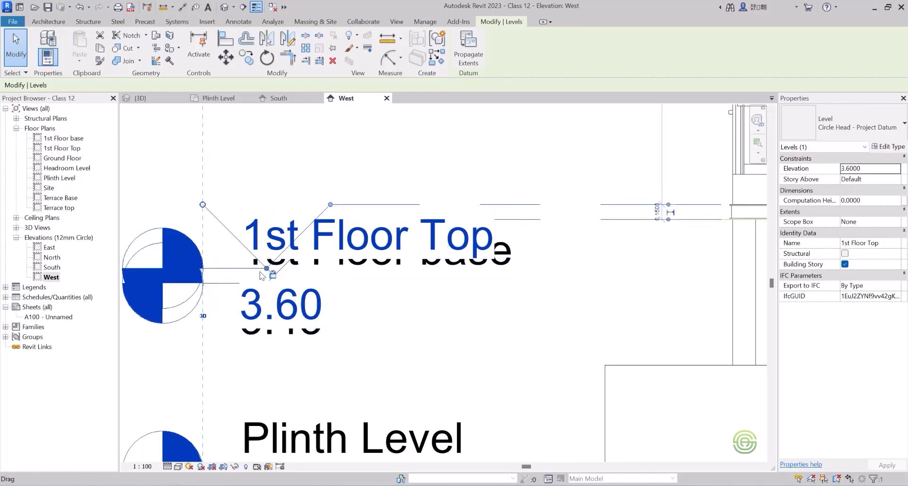
left_click_drag(261, 276, 264, 156)
scroll(302, 283, "down", 3)
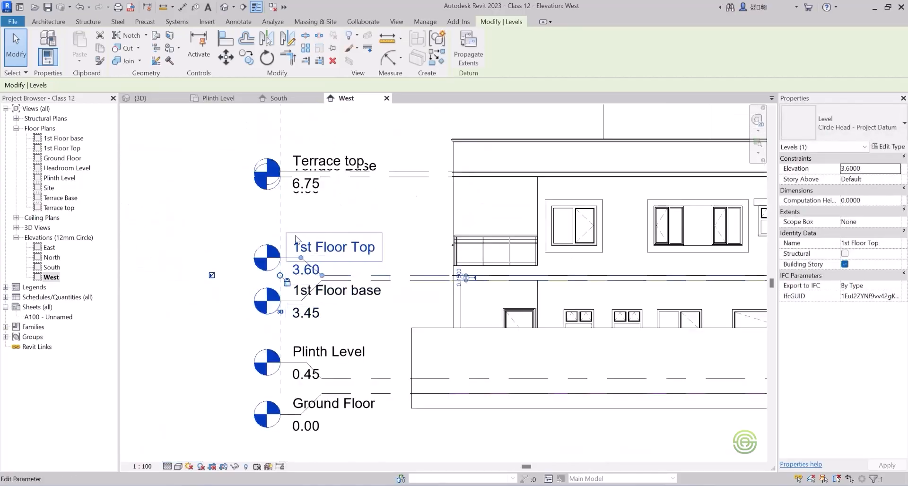
scroll(306, 271, "up", 2)
left_click_drag(306, 270, 308, 263)
scroll(284, 369, "down", 2)
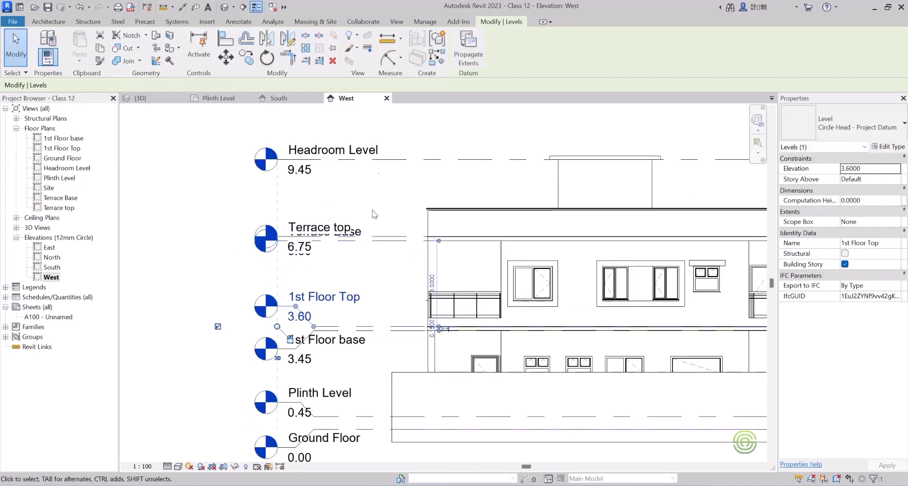
Add elbows to the West elevation's Terrace Base and Terrace top lines, lowering the base head and raising the top head.
left_click(374, 240)
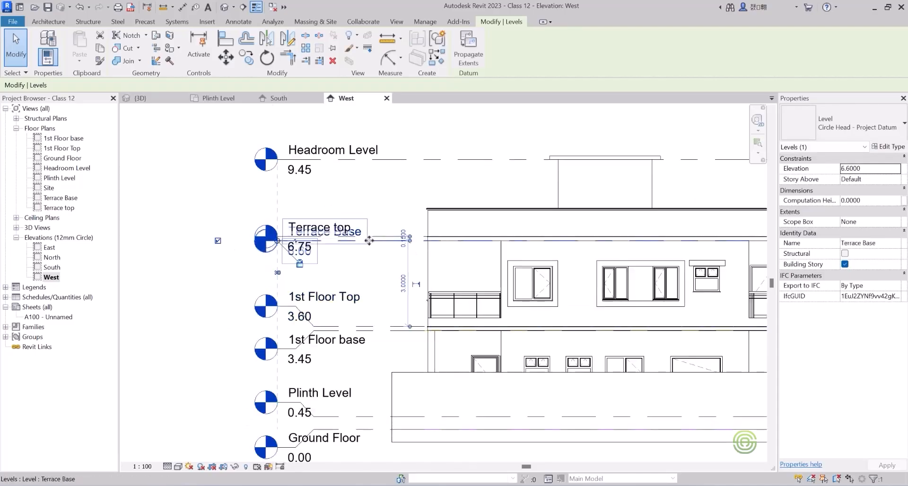
left_click(296, 244)
left_click(375, 236)
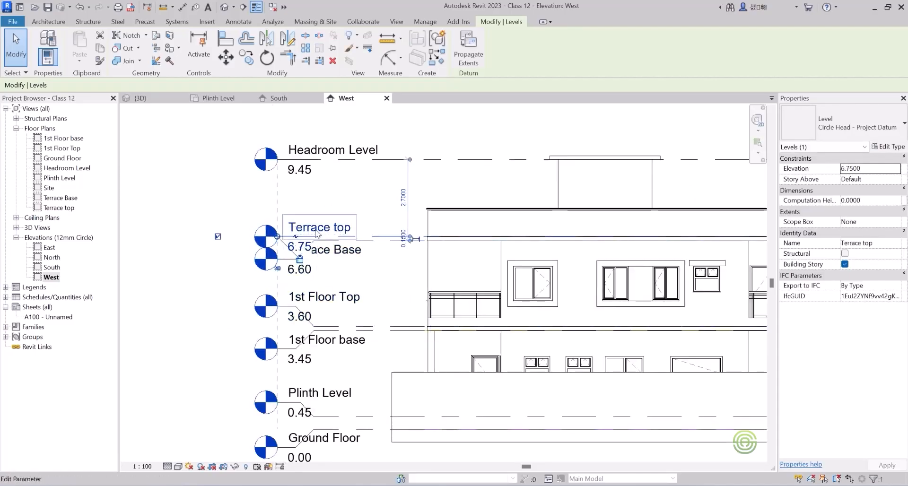
left_click(296, 236)
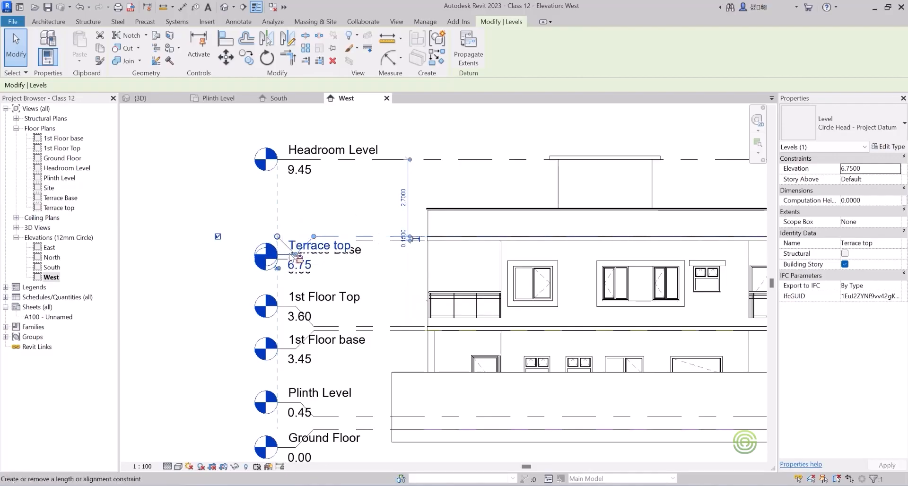
left_click_drag(296, 255, 288, 214)
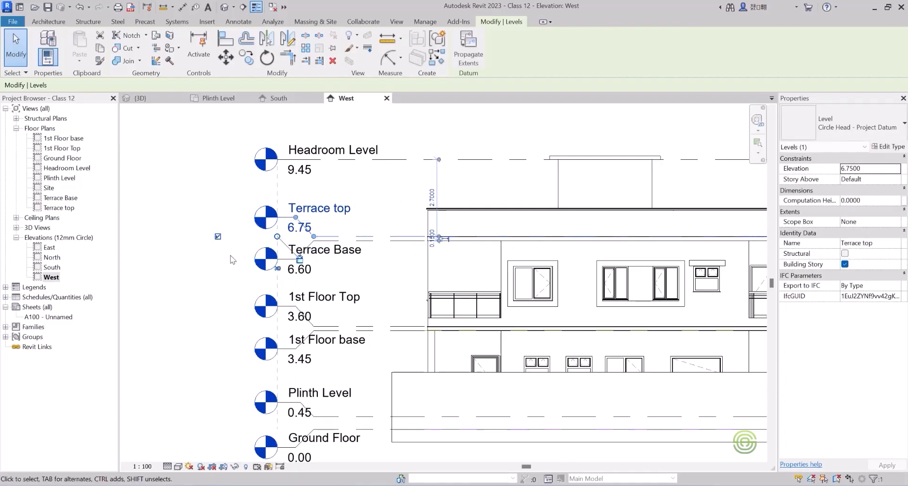
left_click(231, 269)
scroll(217, 261, "down", 4)
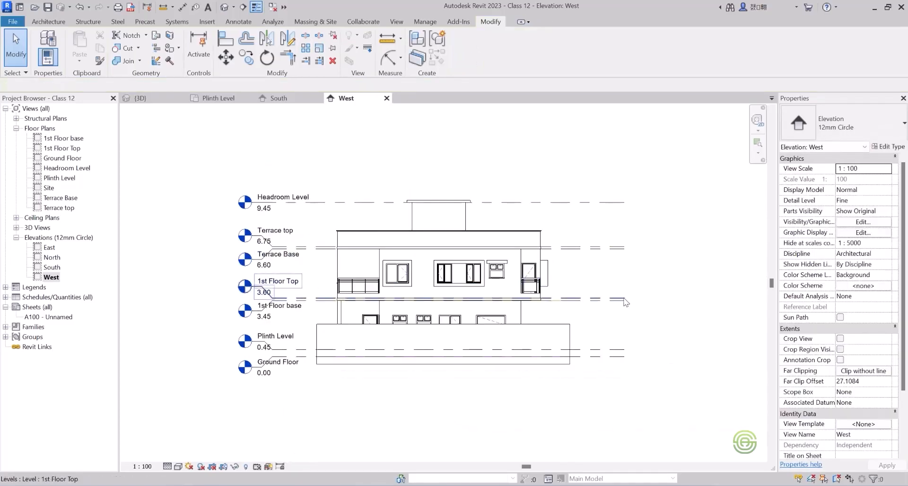
Shorten the West elevation's level lines so their free ends line up with the outer end of the boundary wall.
left_click(627, 300)
scroll(620, 302, "up", 2)
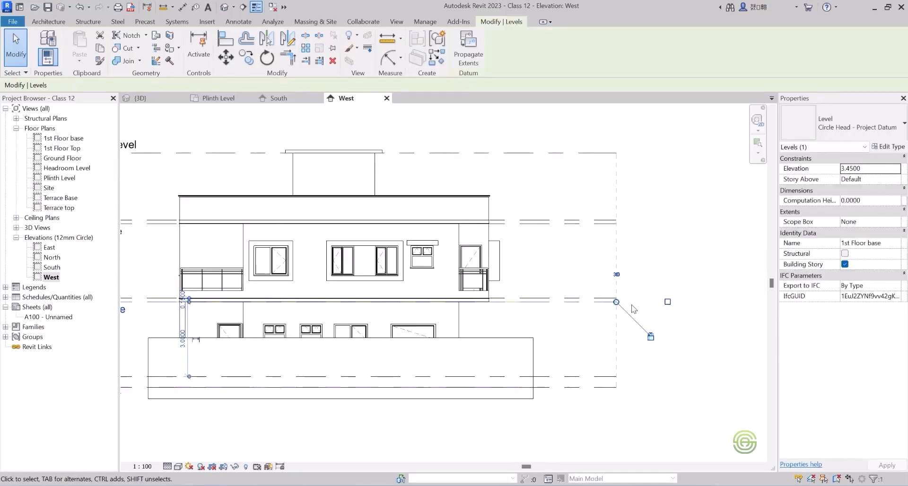
left_click_drag(616, 302, 490, 308)
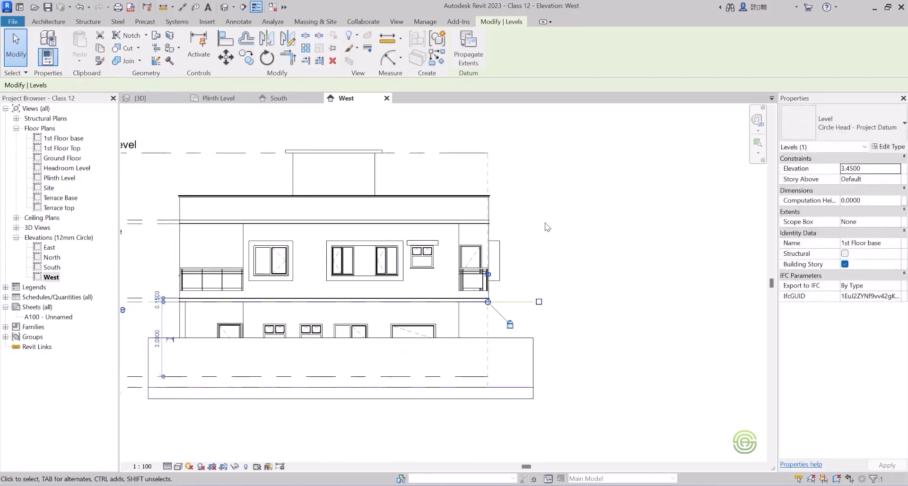
left_click_drag(487, 302, 534, 299)
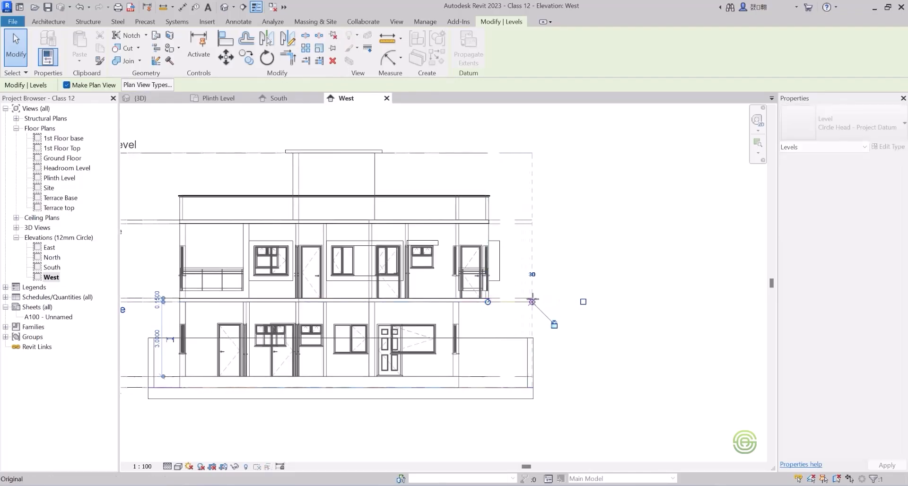
Finish trimming the West elevation's level lines to the boundary wall's outer end and set the view's visual style to Realistic.
left_click_drag(540, 291, 541, 291)
left_click(567, 224)
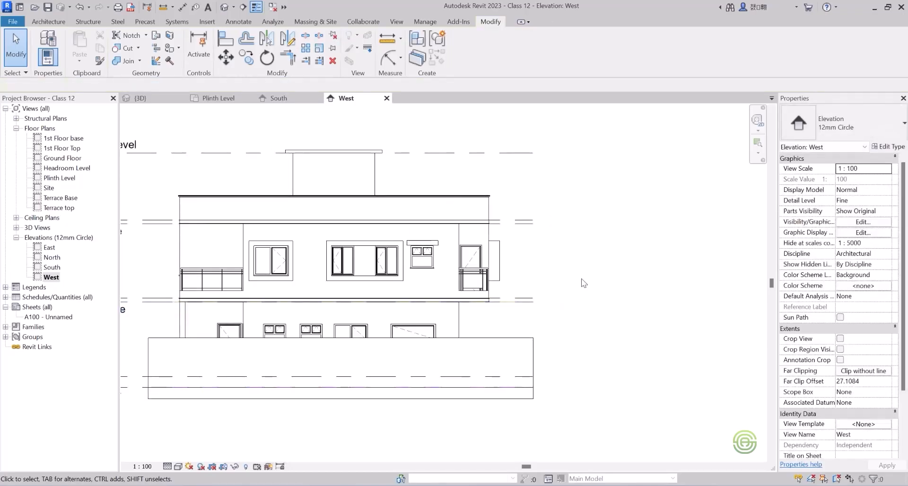
scroll(585, 283, "down", 3)
scroll(522, 364, "down", 1)
scroll(448, 365, "up", 2)
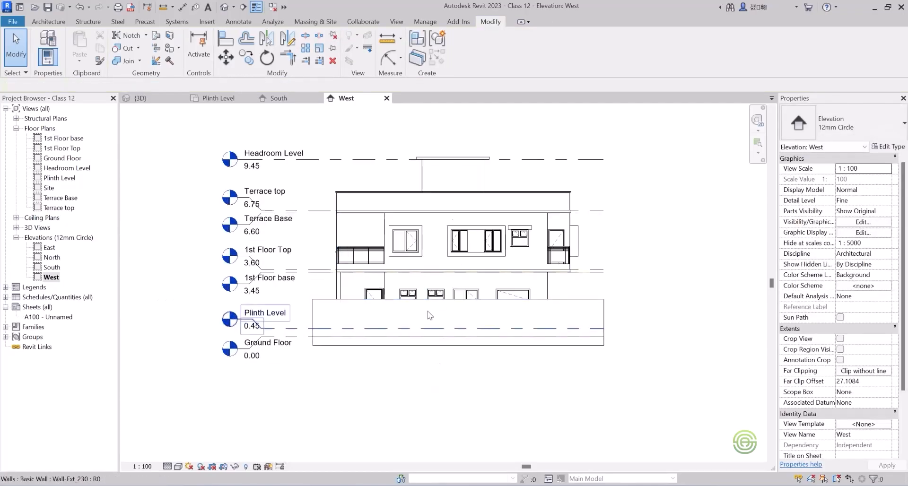
scroll(445, 423, "down", 2)
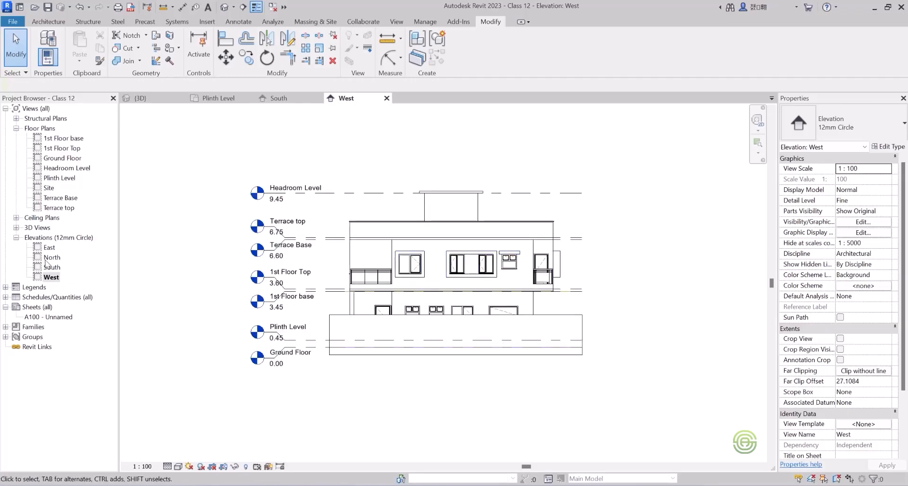
left_click(177, 467)
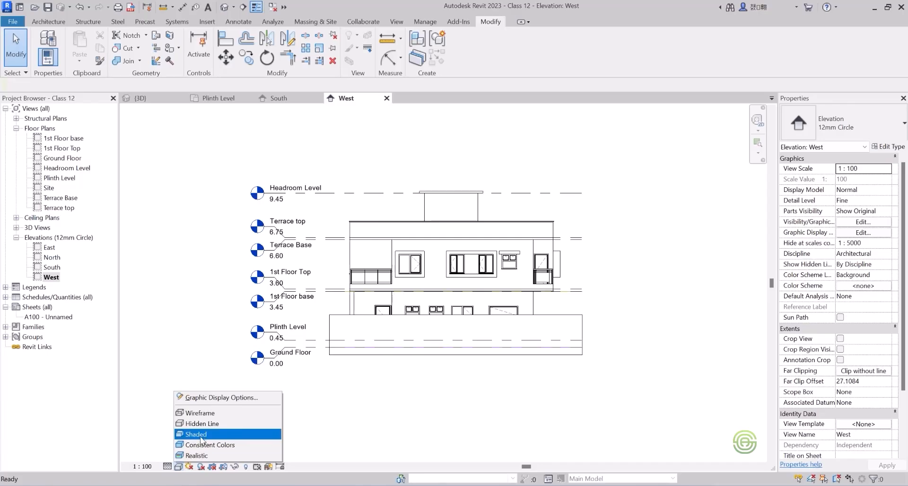
left_click(202, 455)
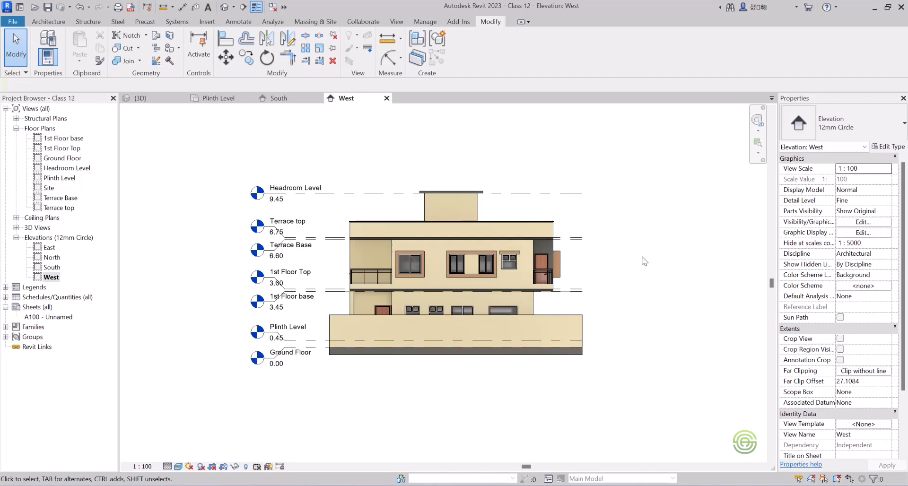
Set the Plinth Level floor plan's visual style to Shaded through its Graphic Display Options.
left_click(228, 99)
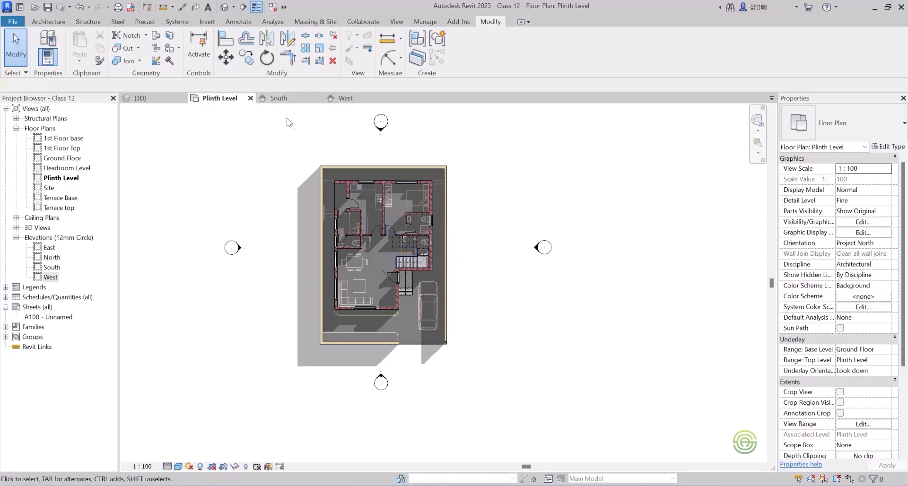
left_click(178, 466)
left_click(229, 398)
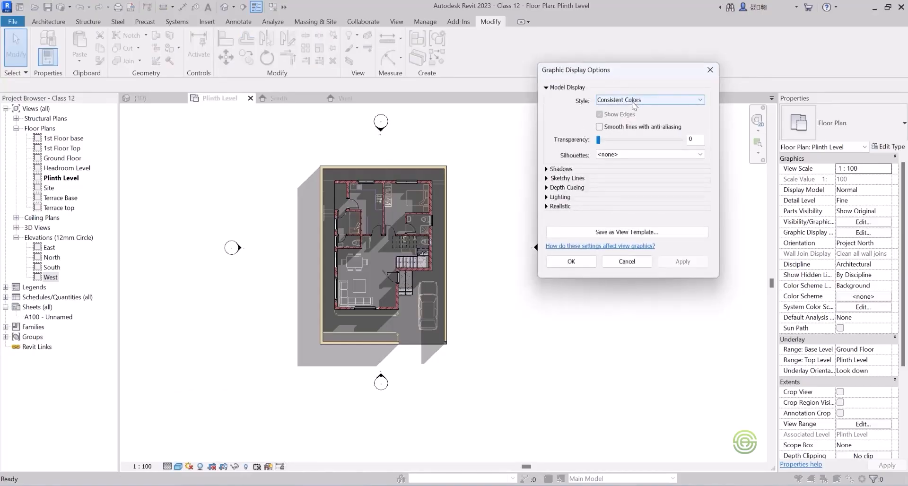
left_click(622, 101)
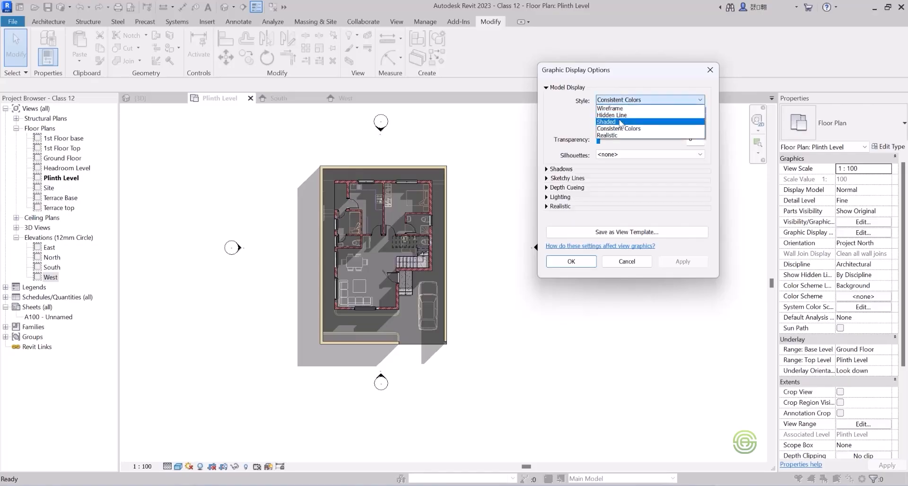
left_click(621, 122)
left_click(684, 261)
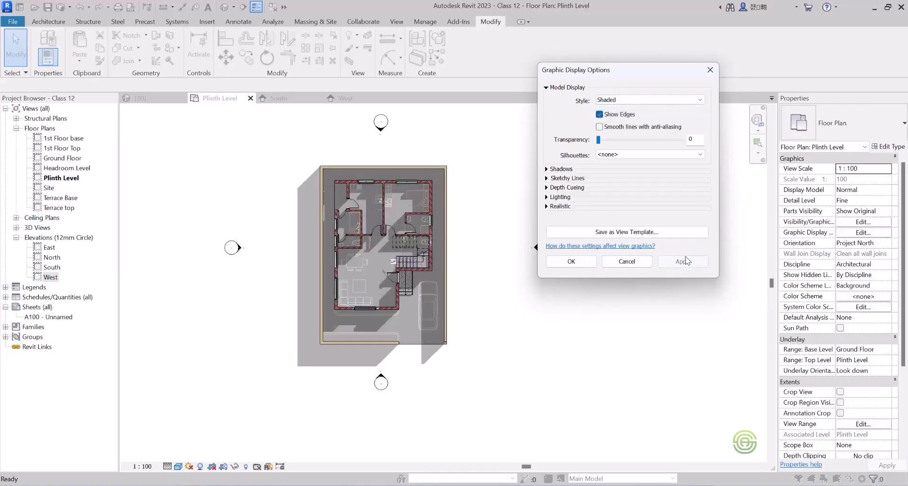
left_click(572, 261)
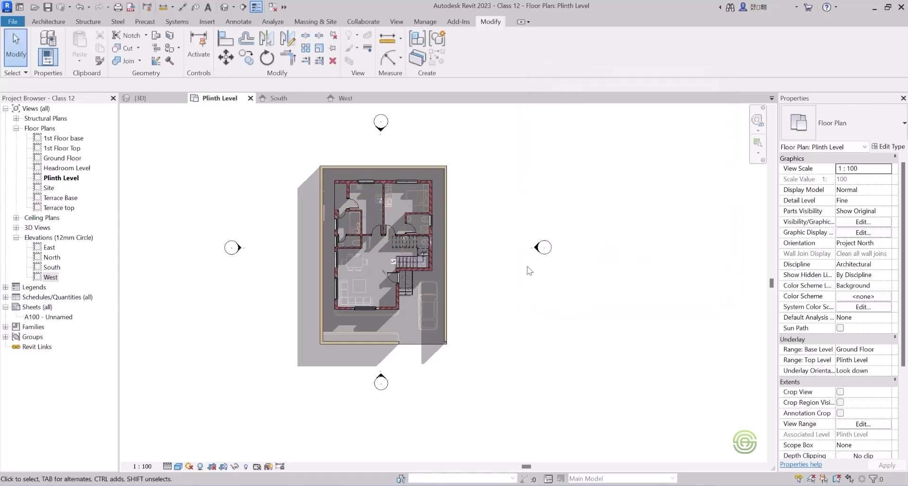
Try the Shaded and Consistent Colors visual styles on the South elevation through Graphic Display Options.
left_click(279, 99)
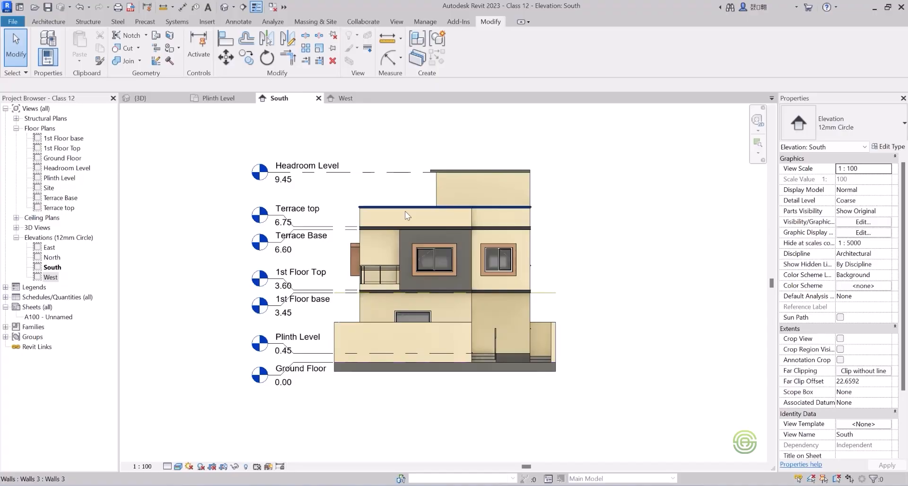
left_click(177, 467)
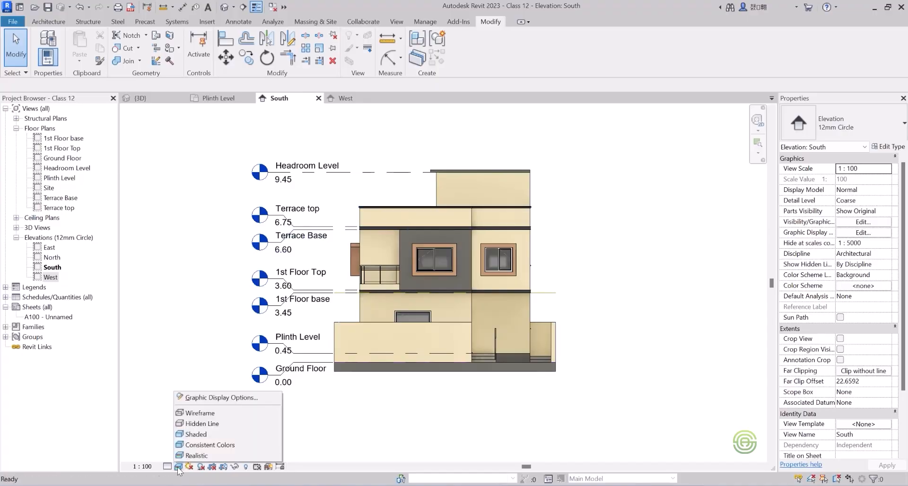
left_click(206, 401)
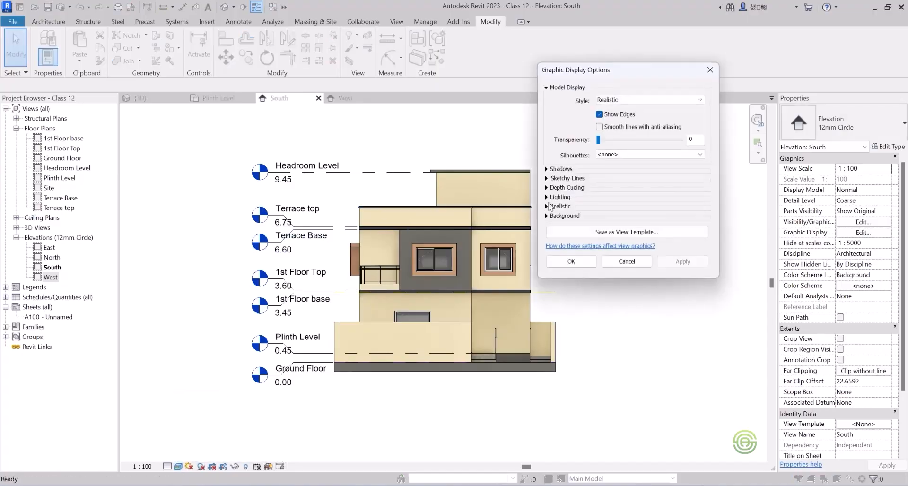
left_click(662, 100)
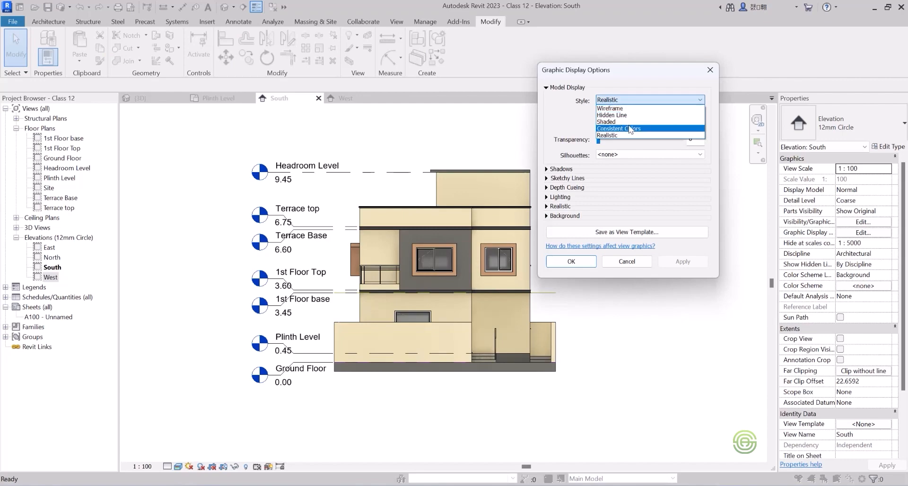
left_click(627, 122)
left_click(688, 260)
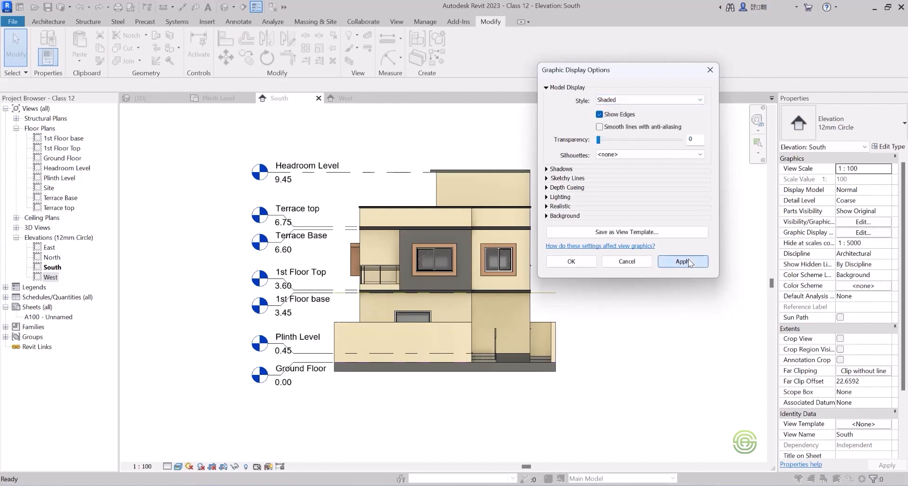
left_click(631, 100)
left_click(628, 129)
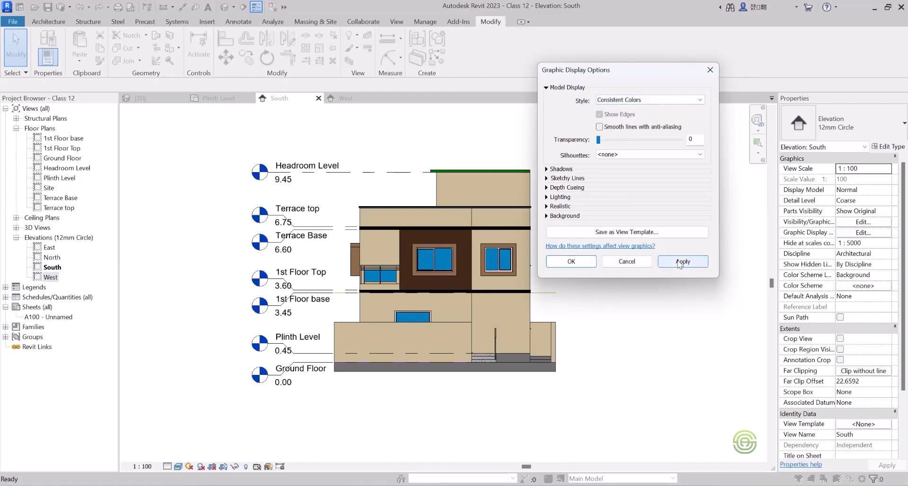
left_click(680, 262)
Return the South elevation's visual style to Realistic and accept the display options.
left_click(617, 101)
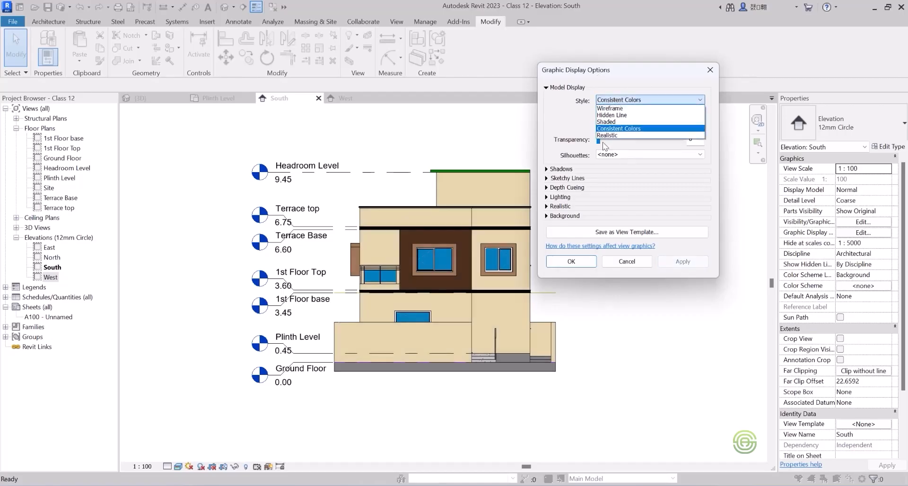
left_click(610, 136)
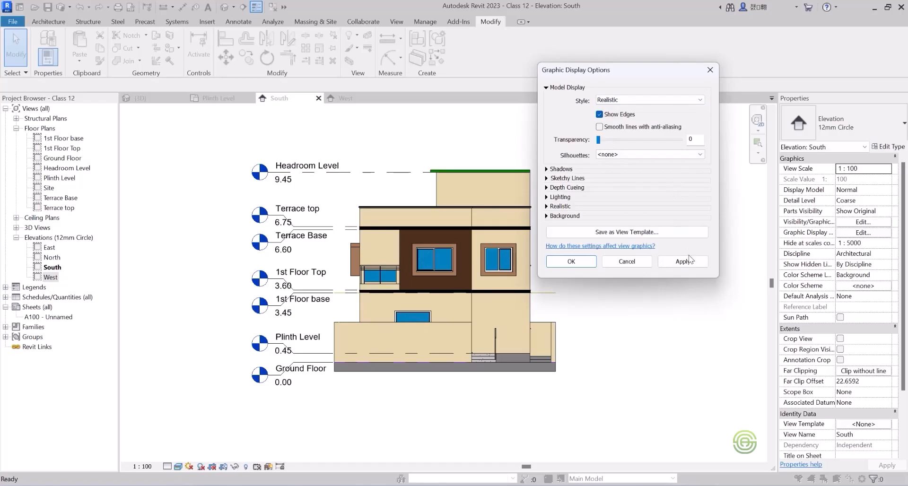
left_click(689, 262)
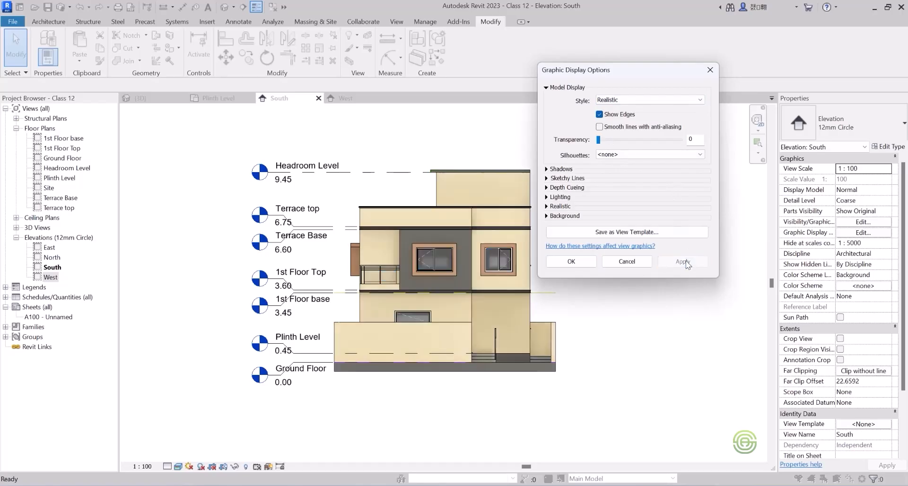
left_click(572, 262)
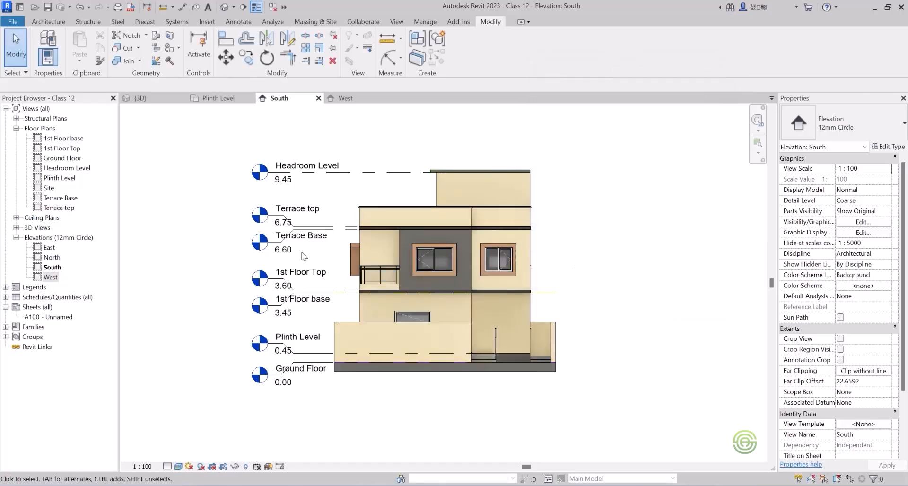
left_click(219, 98)
scroll(345, 222, "up", 1)
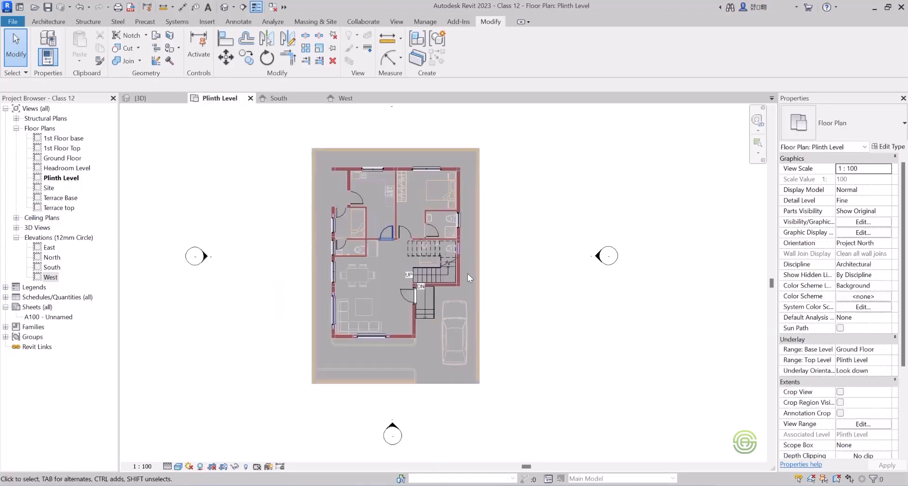
scroll(466, 272, "up", 2)
left_click(286, 98)
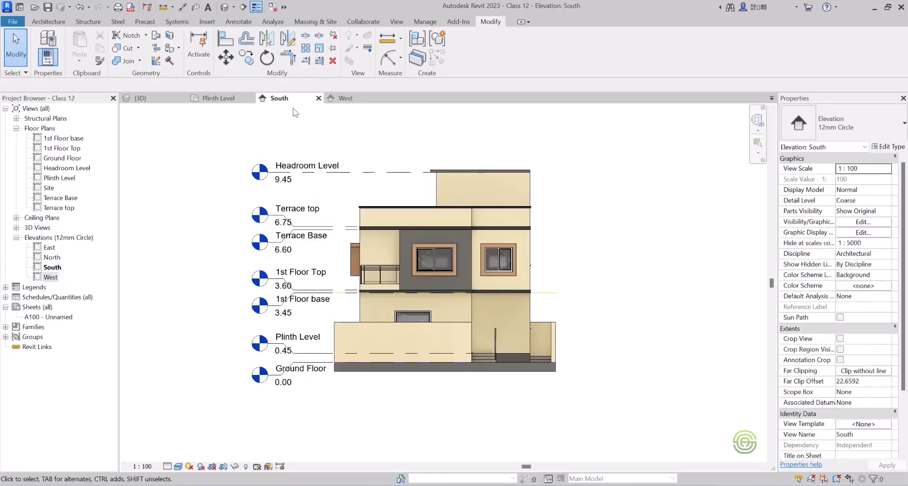
left_click(345, 98)
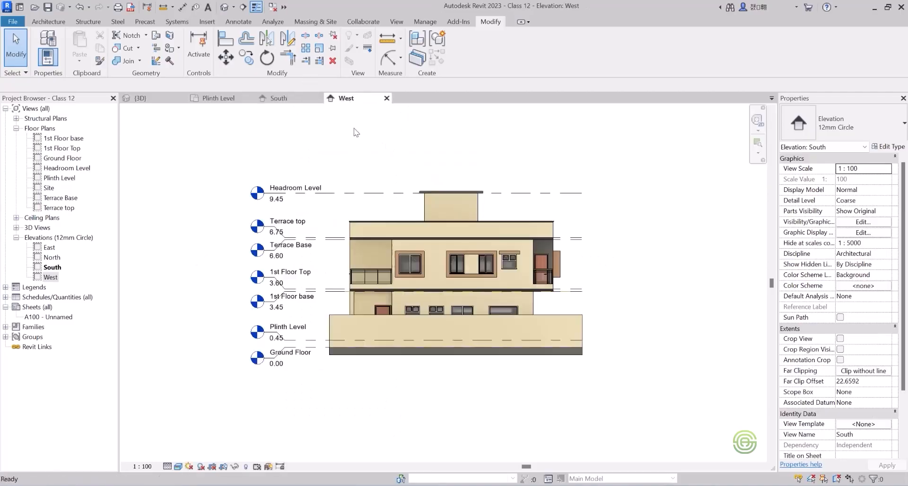
Draw a vertical section in the Plinth Level plan through the living room, from south to north beyond the boundary walls, and flip it to look east.
left_click(248, 98)
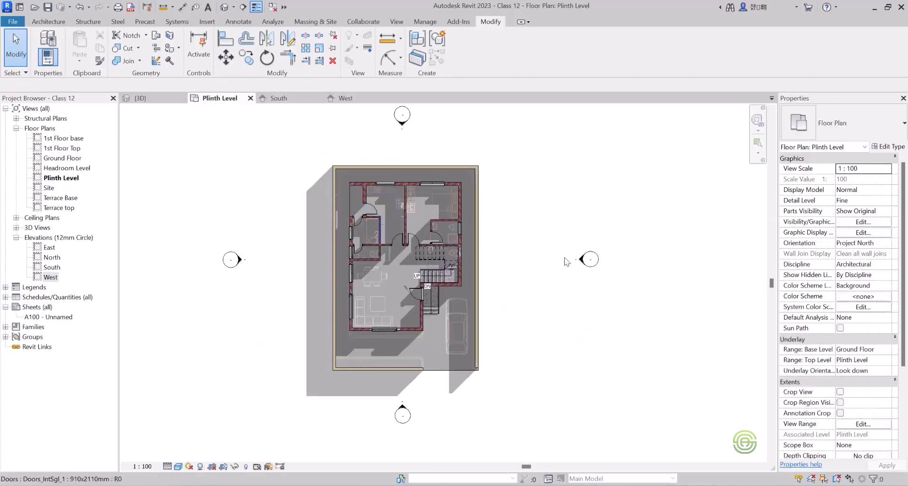
left_click(397, 22)
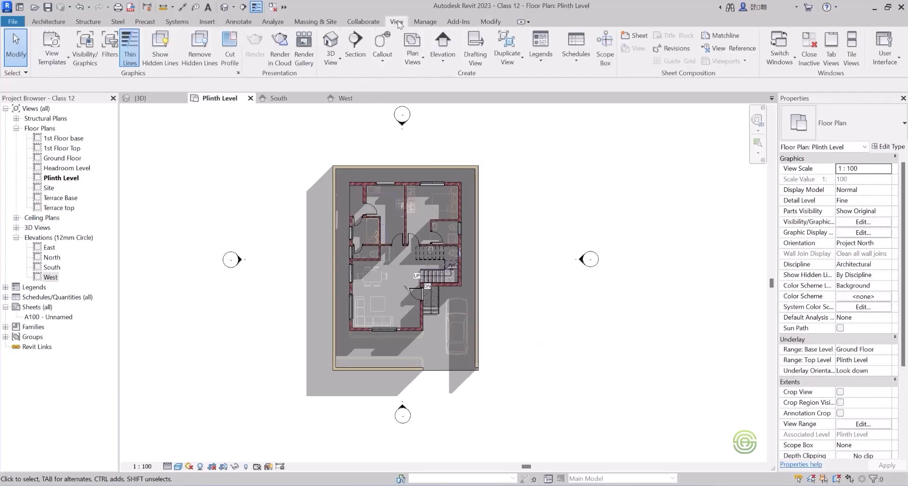
left_click(353, 44)
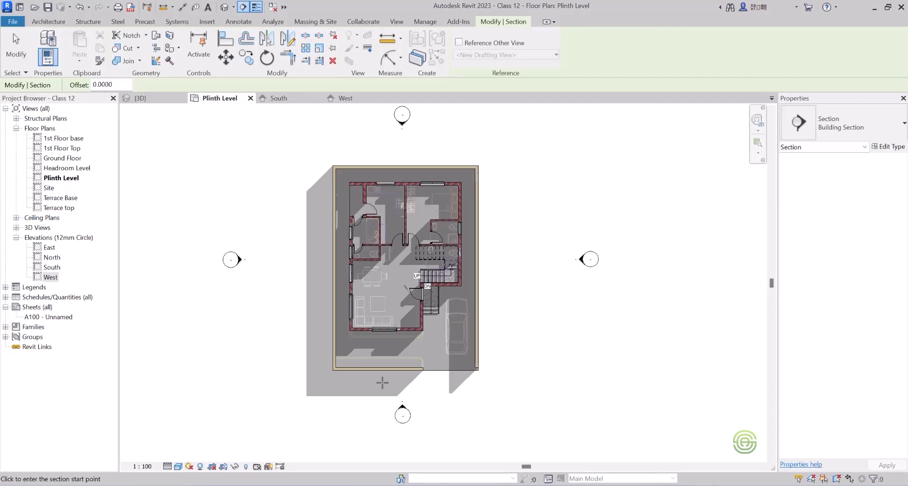
left_click(386, 388)
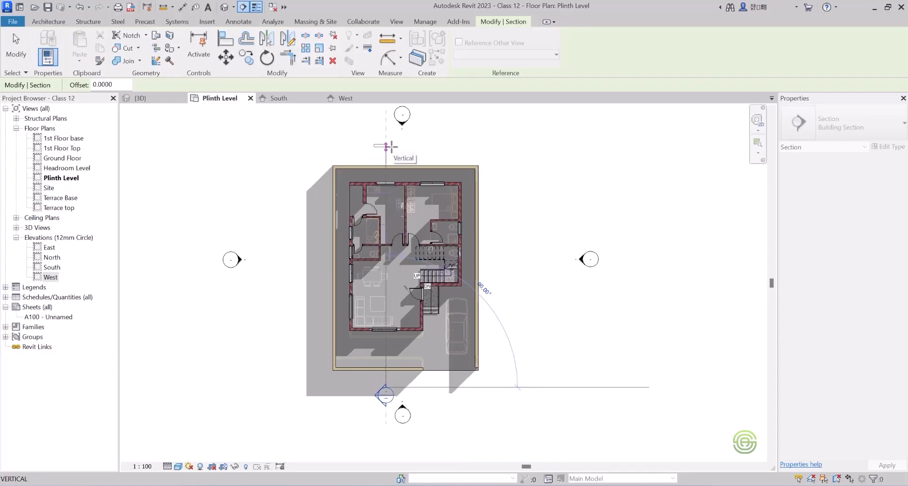
left_click(386, 147)
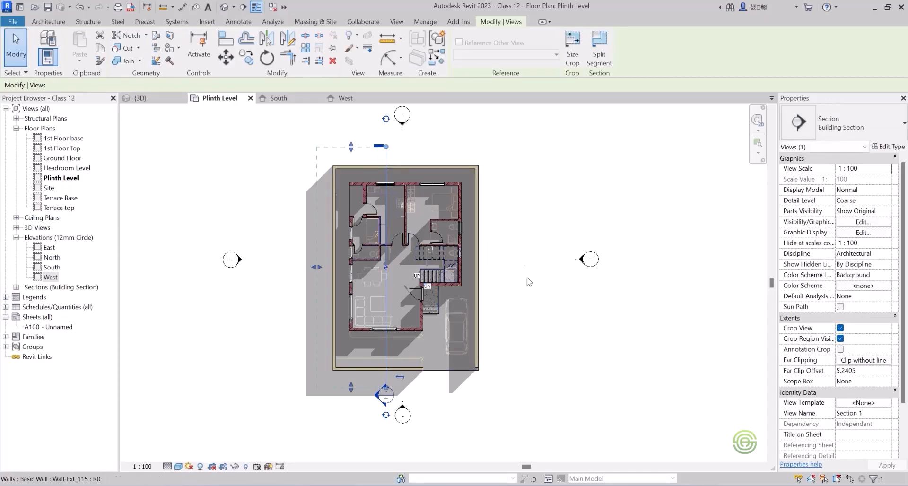
left_click(400, 379)
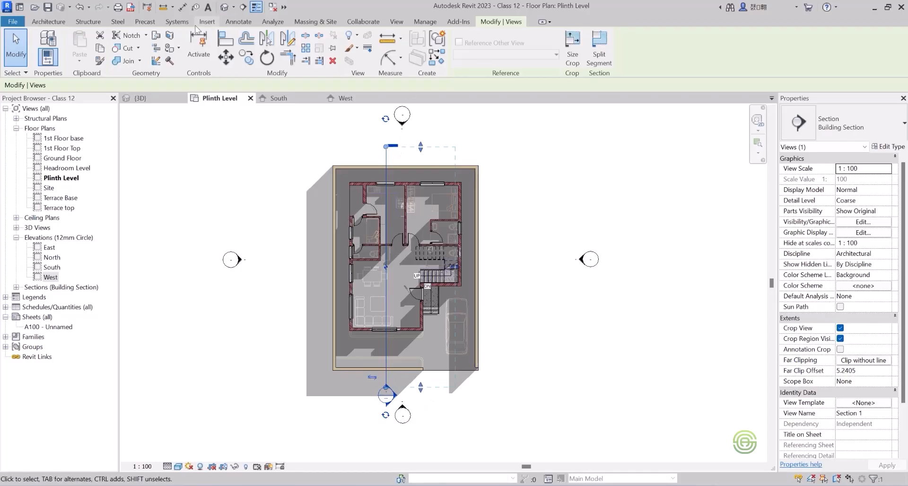
Draw a horizontal section from east to west across the Plinth Level plan just above the staircase, flip it to look north and nudge it south.
left_click(395, 23)
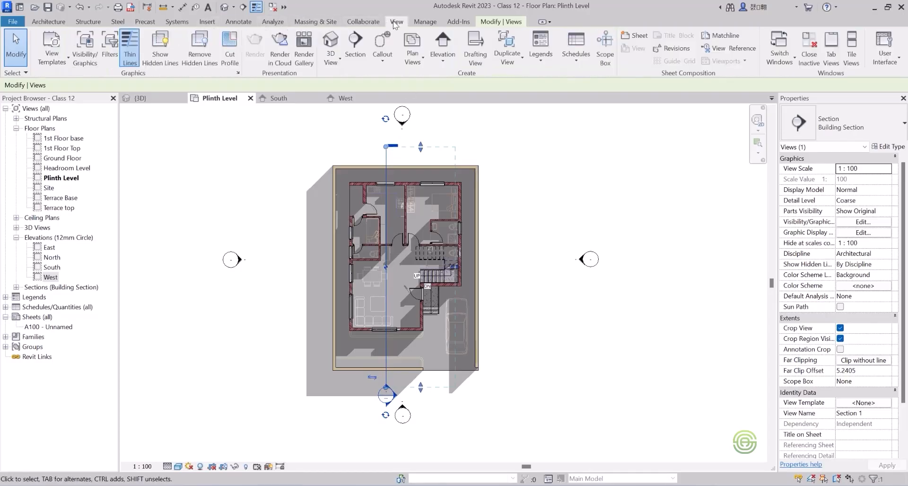
left_click(354, 42)
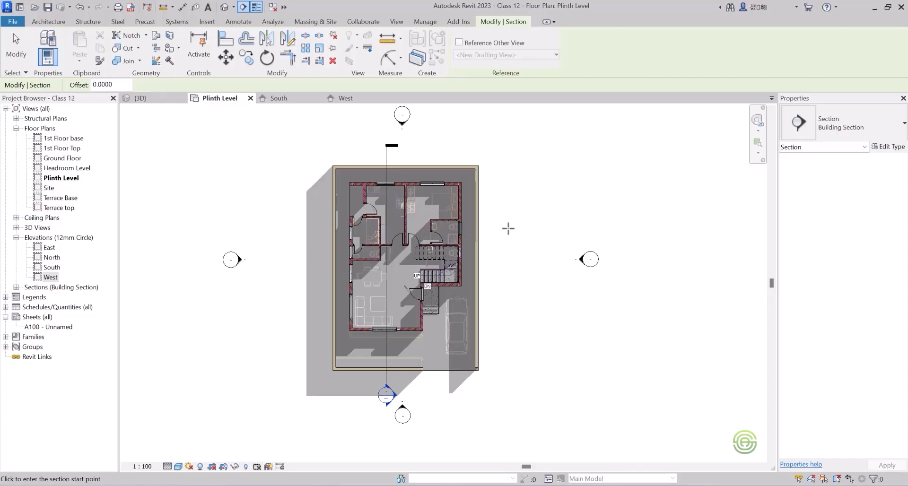
left_click(494, 228)
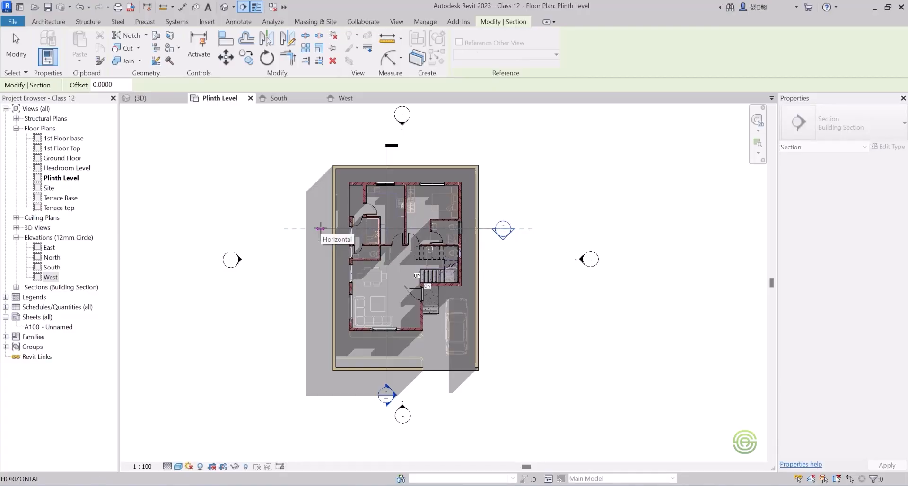
left_click(319, 229)
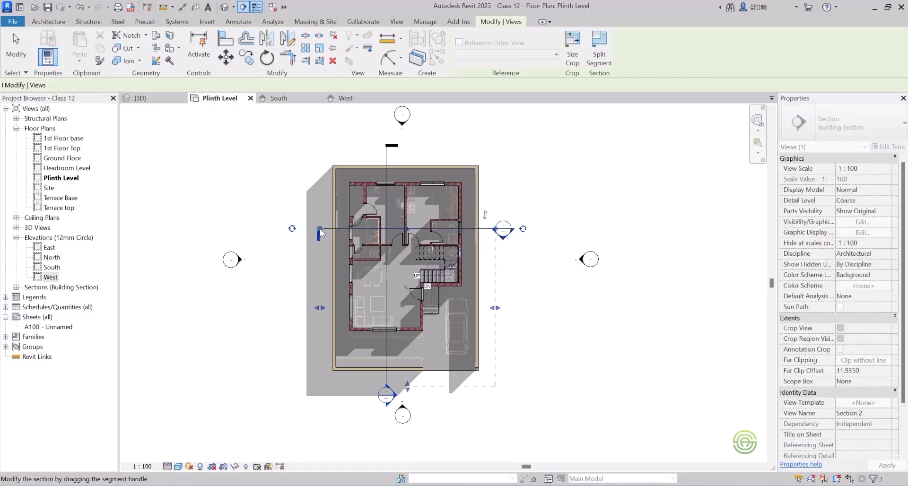
left_click(485, 216)
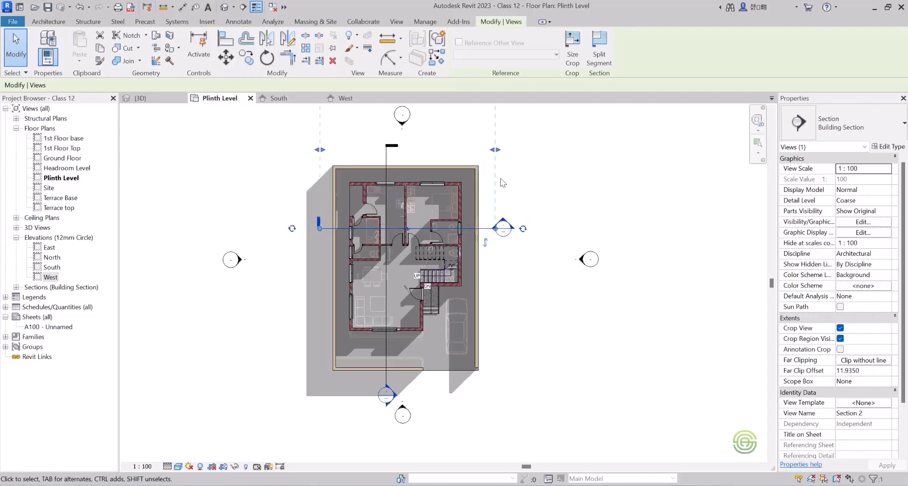
key("Down")
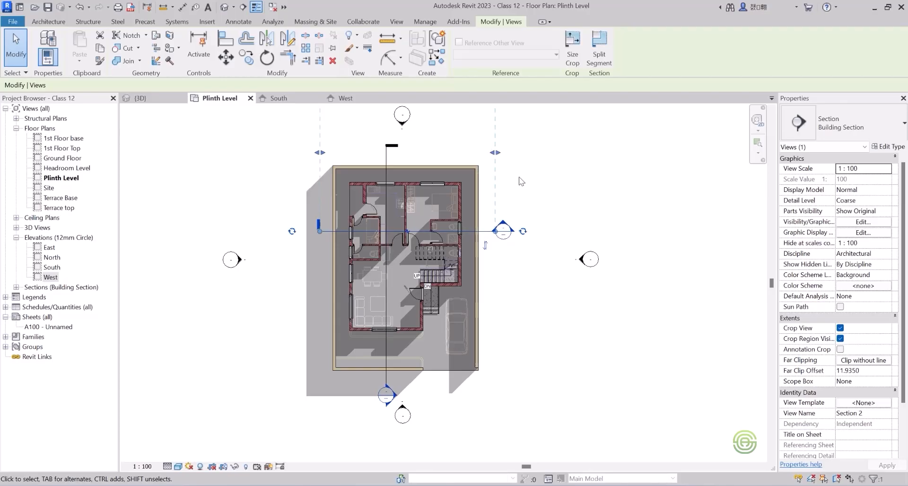
Nudge the horizontal section line slightly north in the Plinth Level plan and clear the selection.
key("Up")
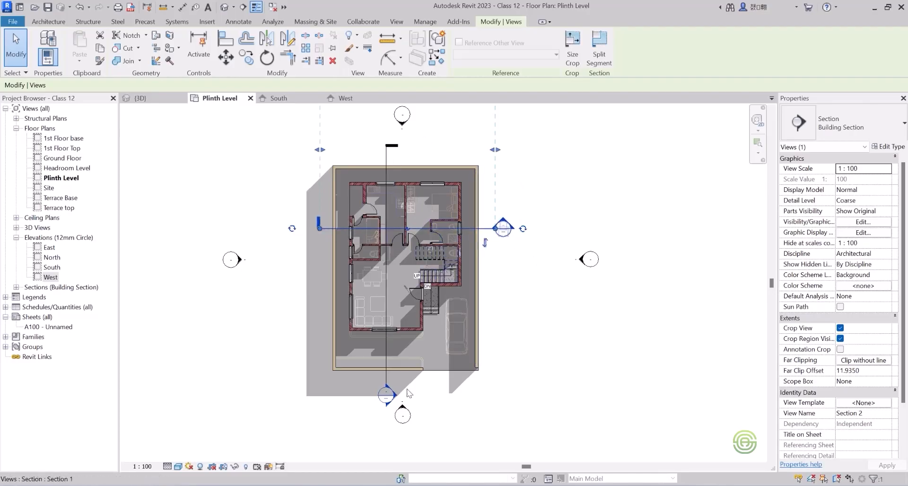
left_click(318, 267)
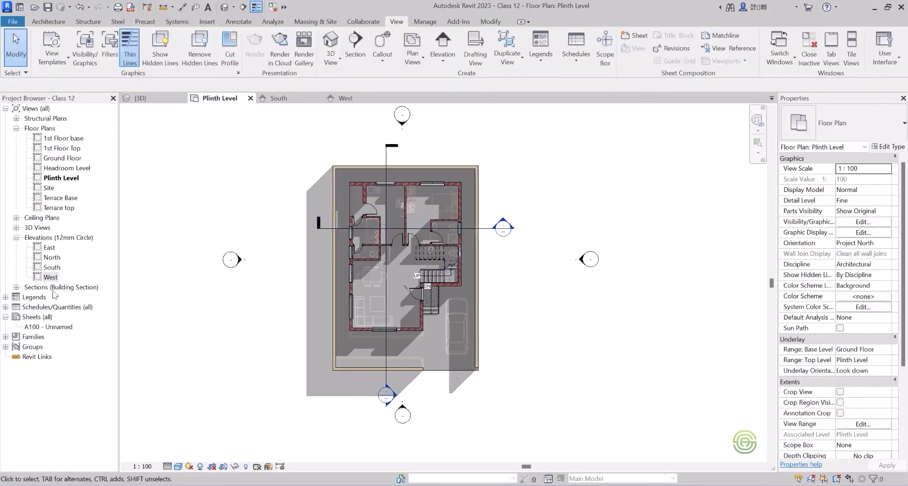
Open the Section 1 and Section 2 building section views and examine what each one cuts through.
left_click(17, 288)
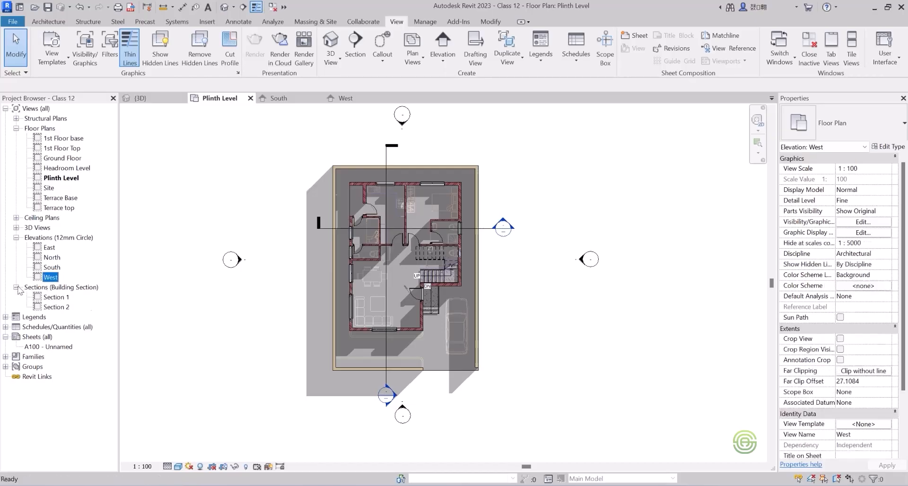
left_click(56, 298)
double_click(56, 301)
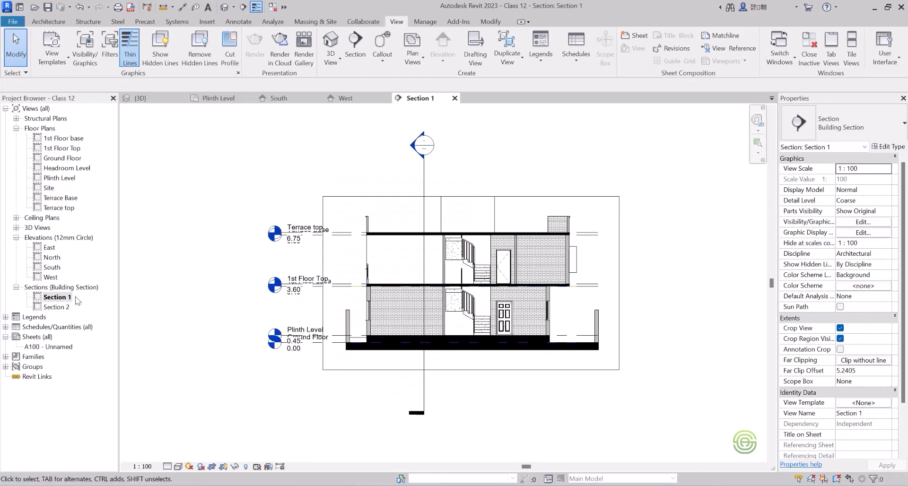
double_click(55, 308)
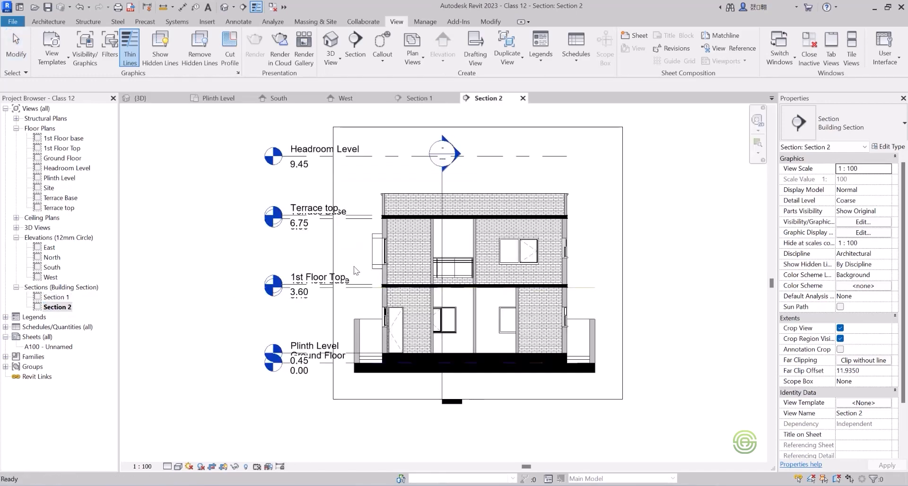
scroll(343, 316, "down", 1)
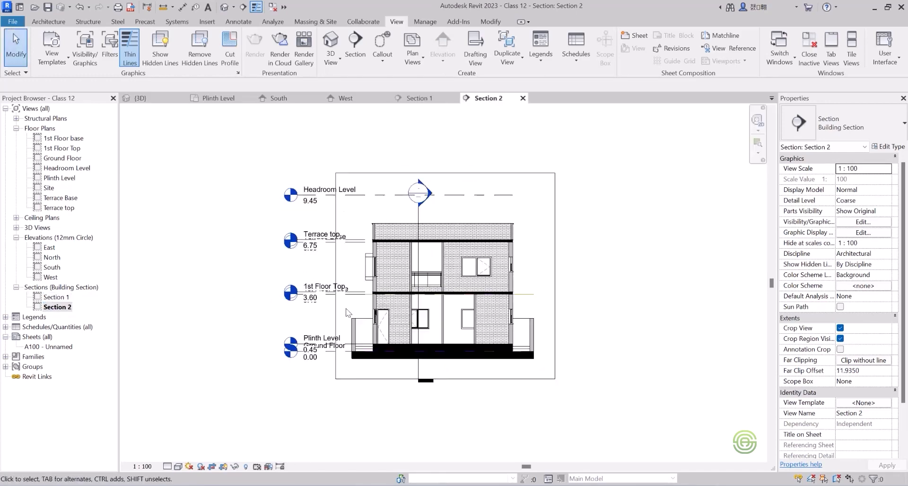
scroll(410, 312, "up", 1)
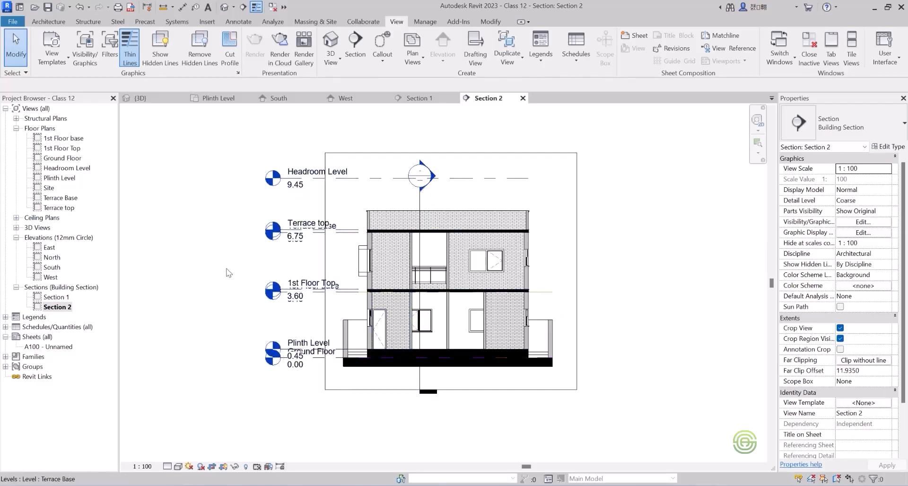
Hide the Section 2 marker as an individual element in the Section 1 view.
left_click(449, 97)
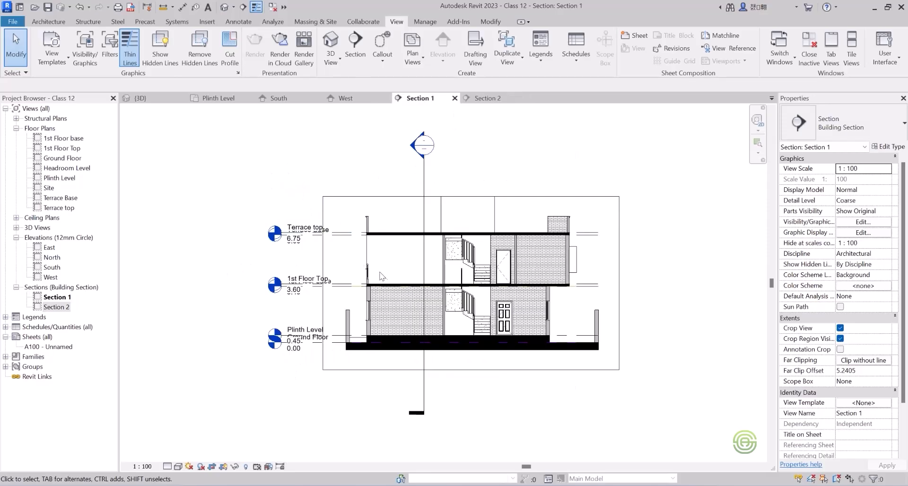
scroll(559, 263, "up", 1)
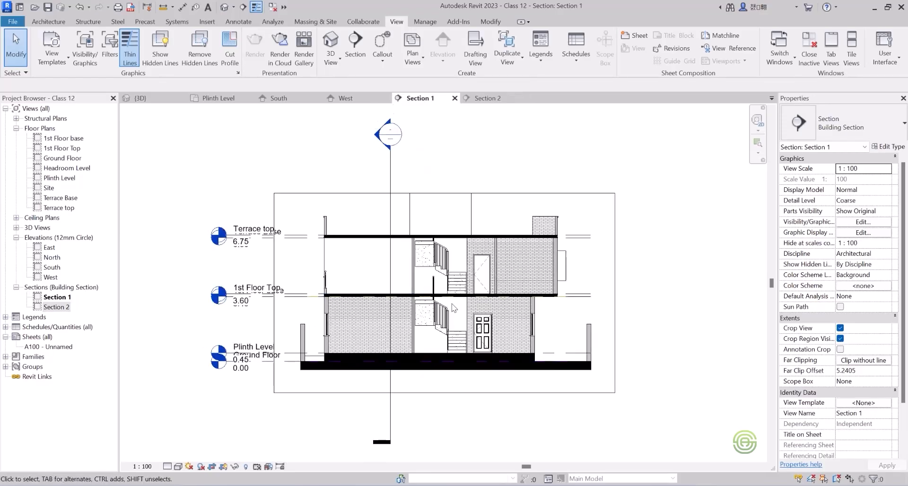
left_click(388, 171)
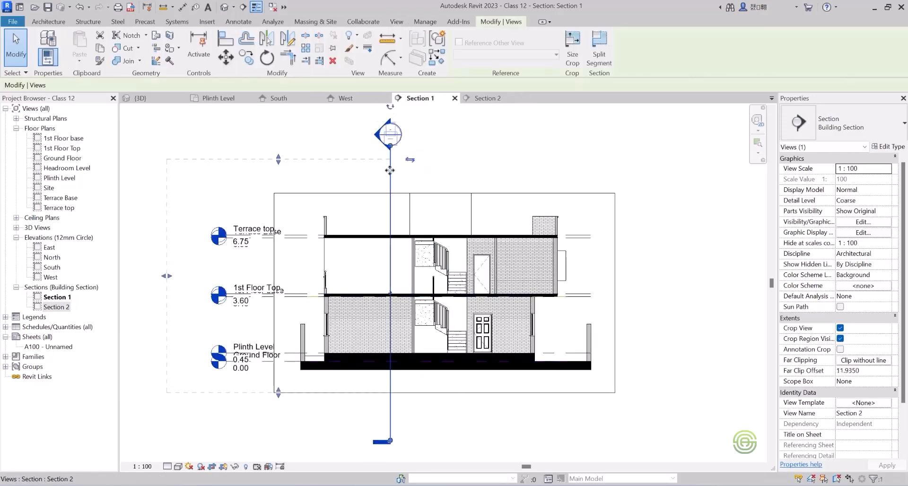
right_click(391, 167)
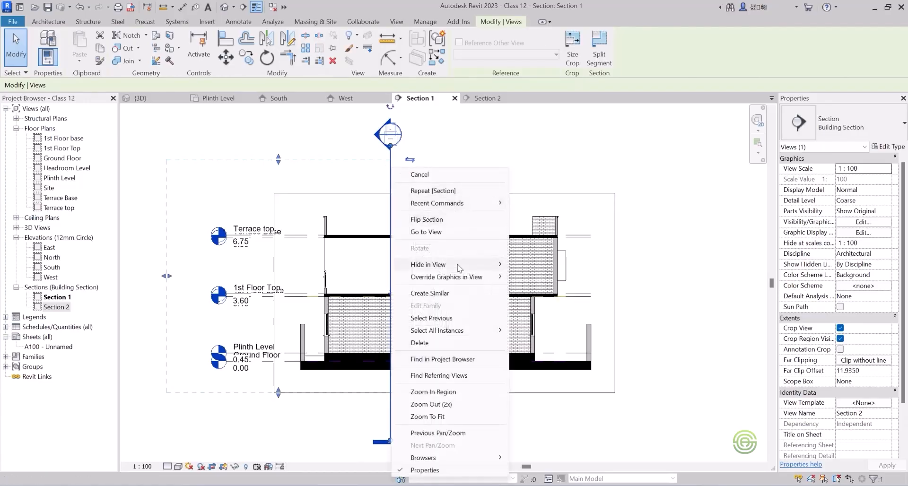
mouse_move(459, 266)
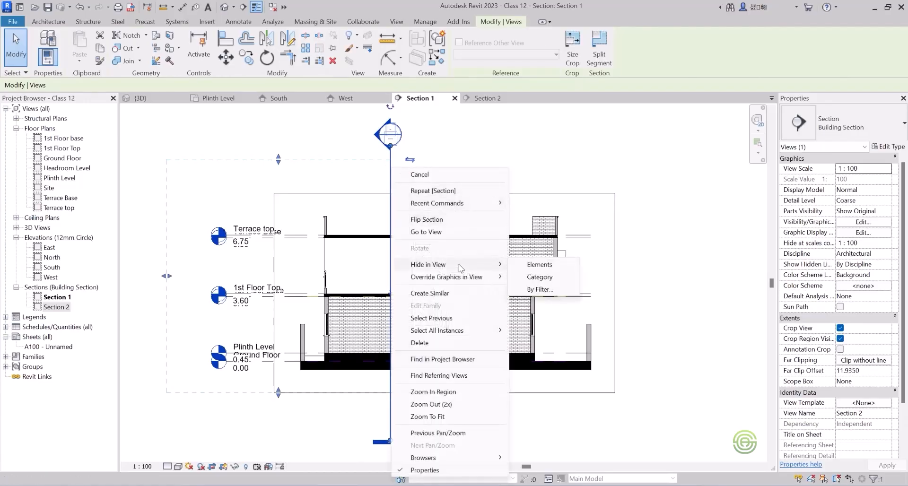
left_click(535, 266)
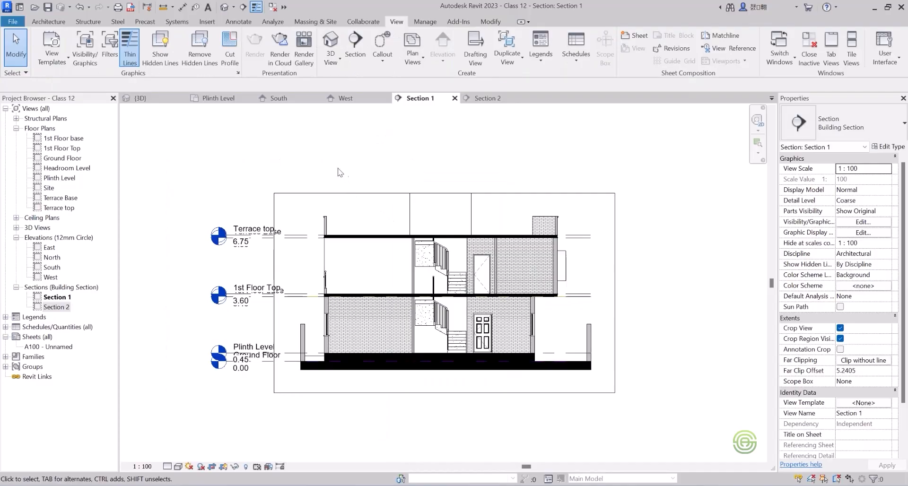
Hide the Section 1 marker as an individual element in the Section 2 view.
left_click(486, 98)
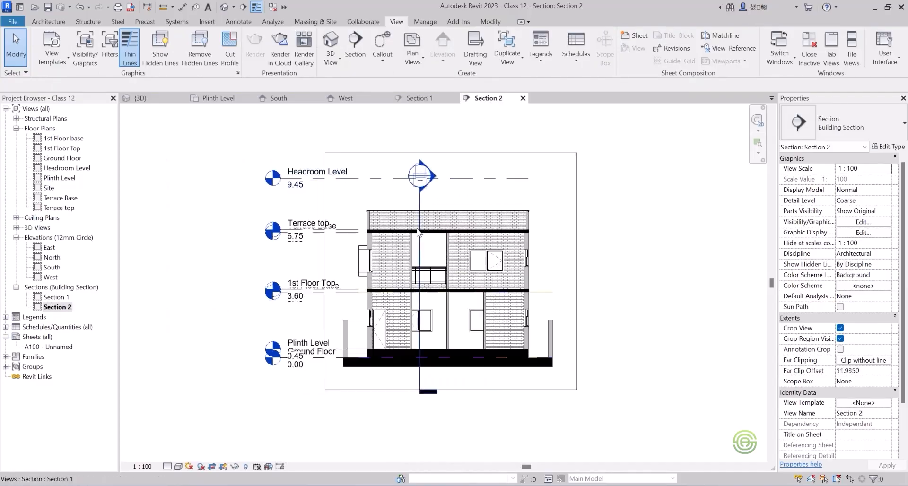
left_click(420, 209)
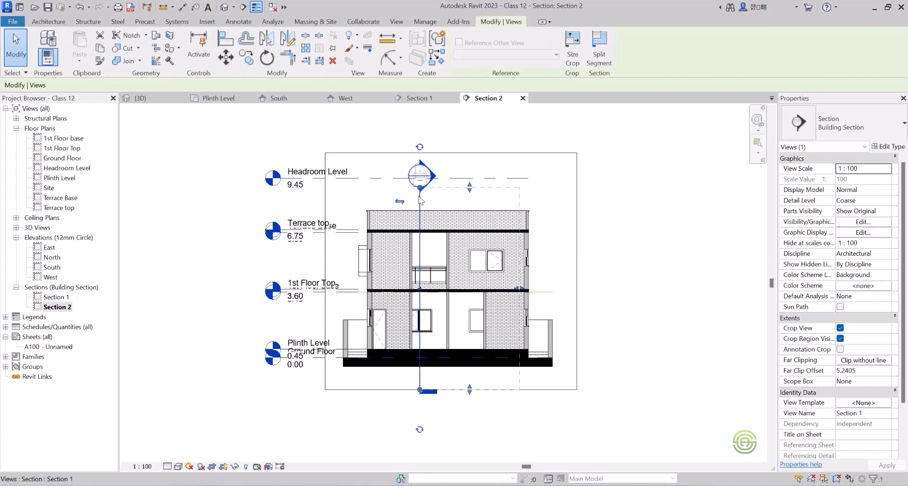
right_click(418, 196)
mouse_move(501, 274)
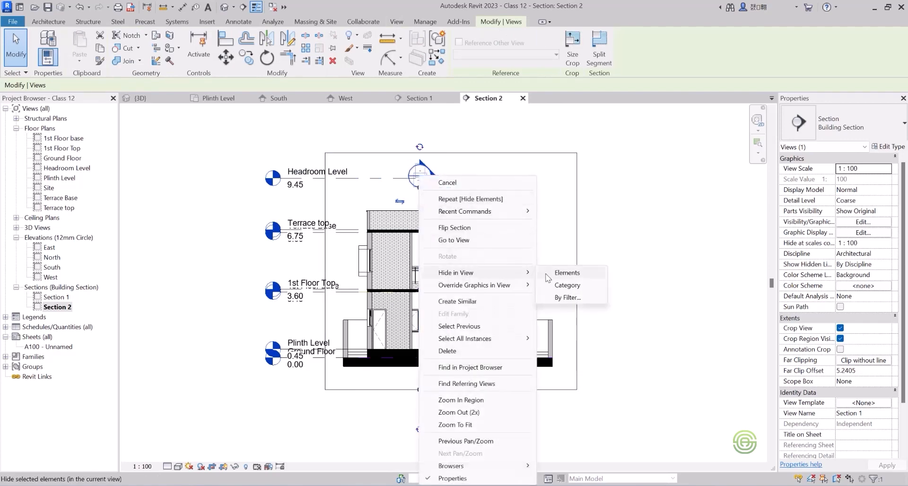
left_click(567, 273)
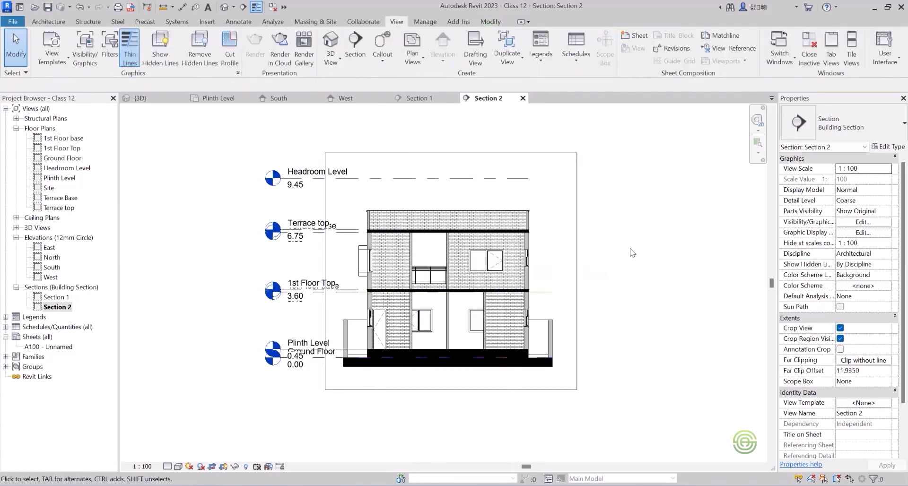
Set the Section 2 view to the Realistic visual style and turn off its crop region visibility.
left_click(179, 466)
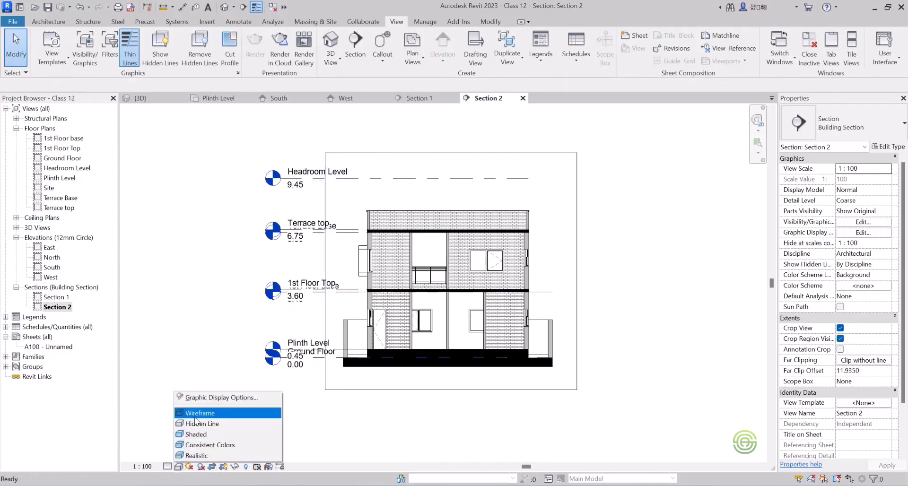
left_click(199, 455)
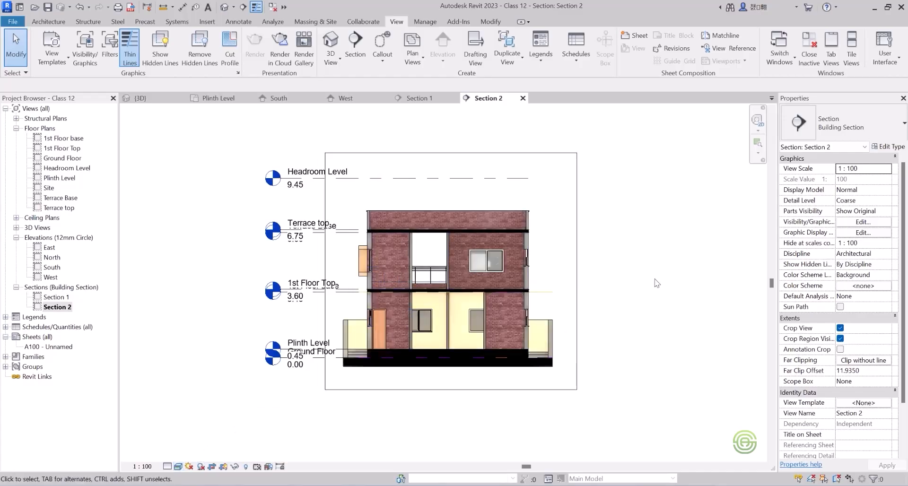
left_click(840, 338)
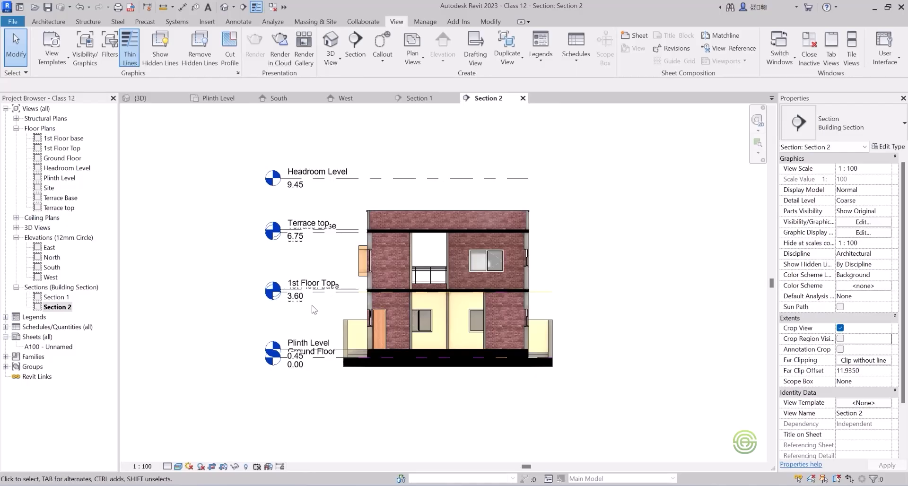
Try shadows in the Section 2 view and turn them back off.
left_click(200, 467)
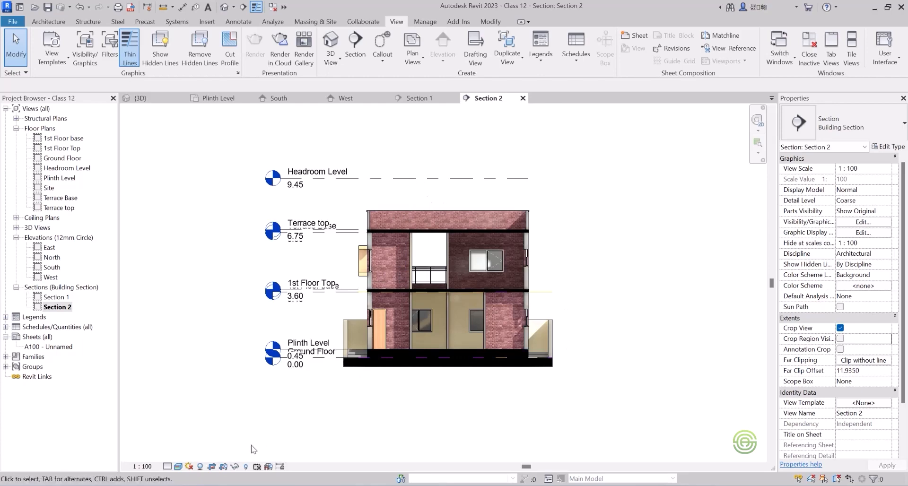
left_click(200, 467)
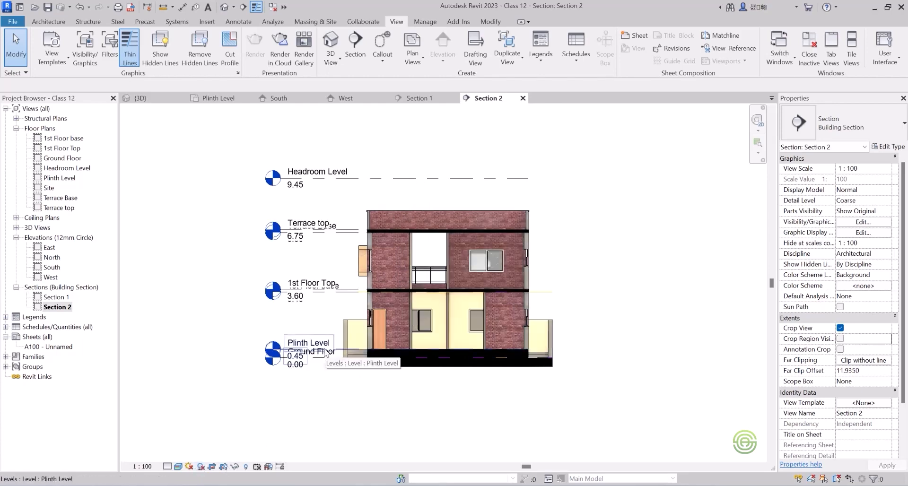
Set the Section 1 view to the Realistic visual style and turn off its crop region visibility.
left_click(420, 99)
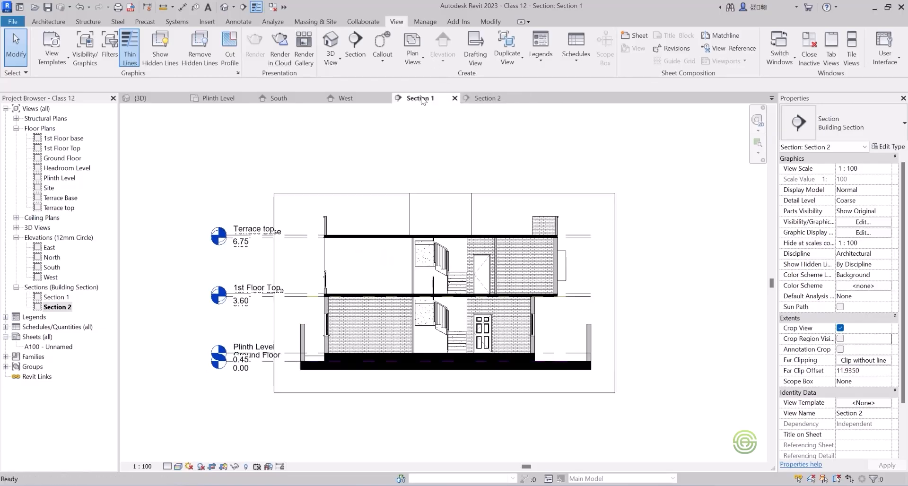
left_click(178, 467)
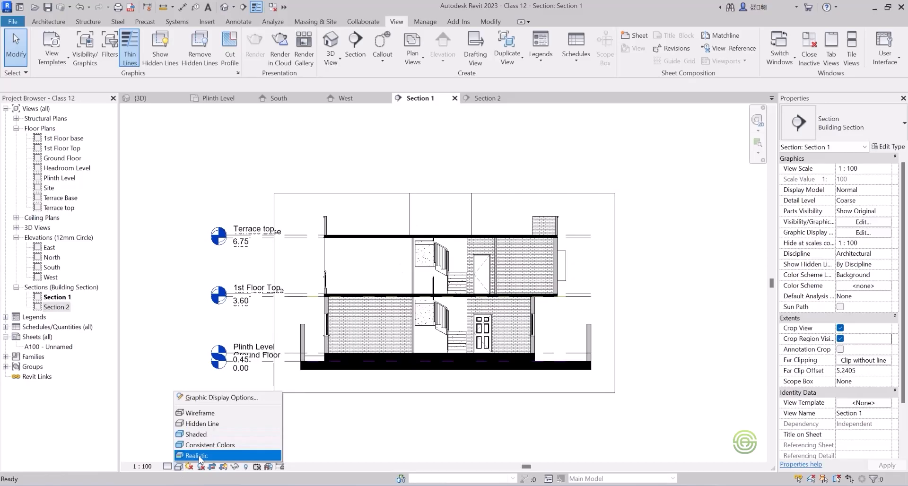
left_click(195, 434)
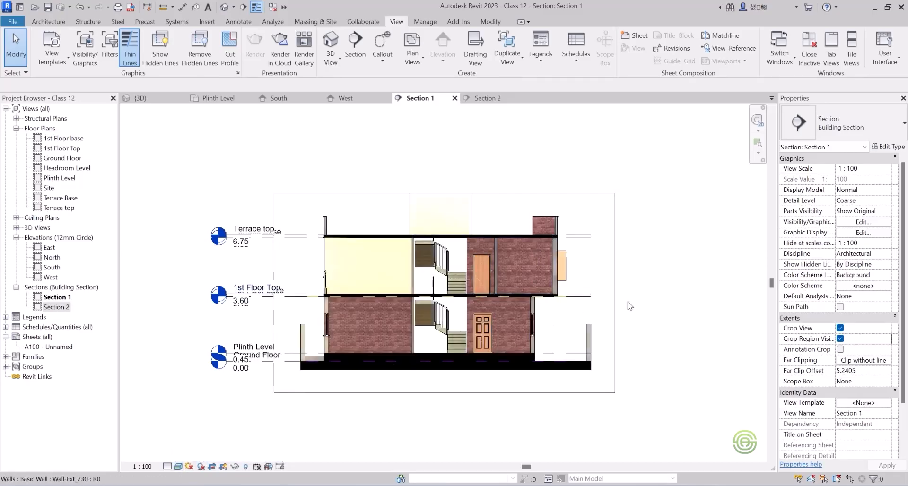
left_click(840, 339)
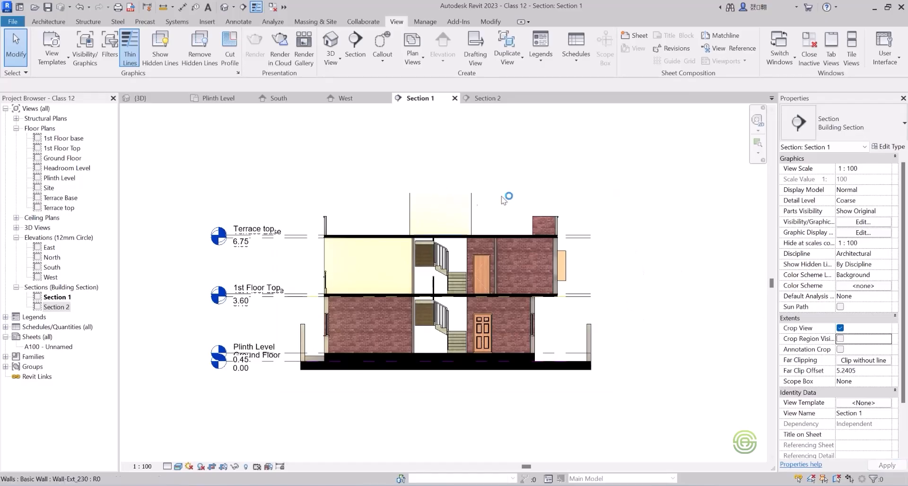
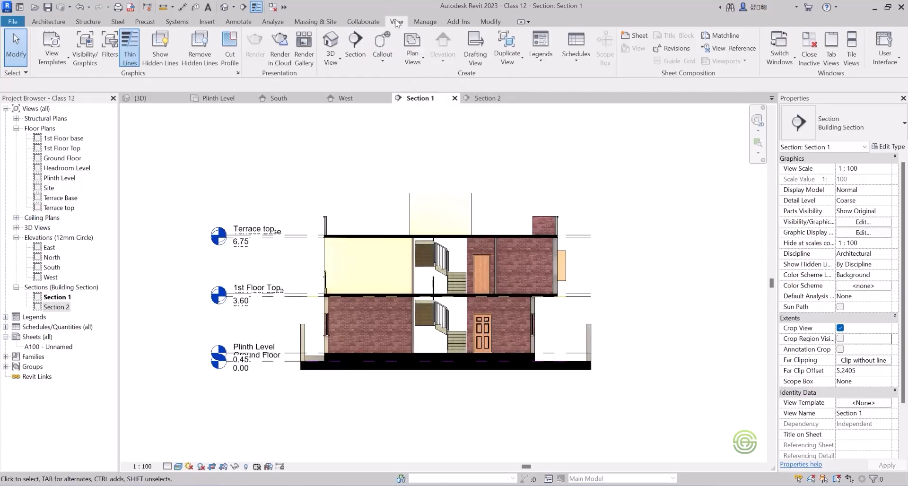
Switch to the Section 2 view.
left_click(482, 99)
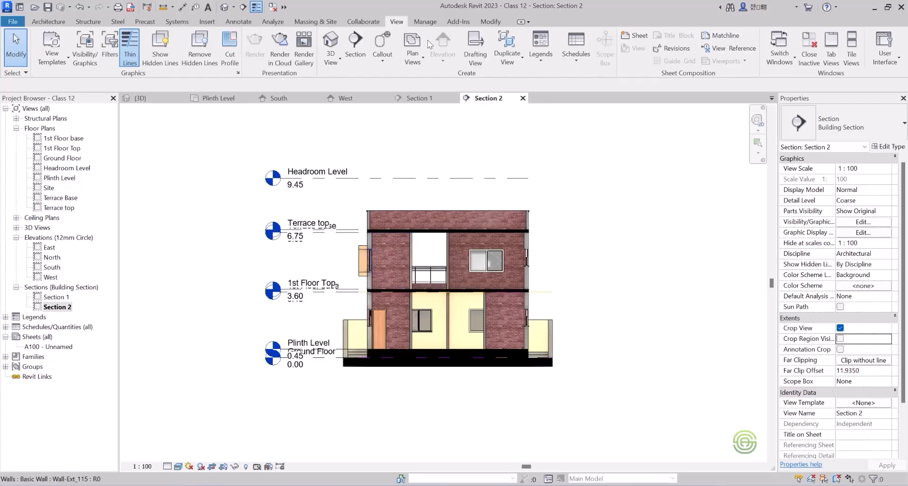
left_click(383, 56)
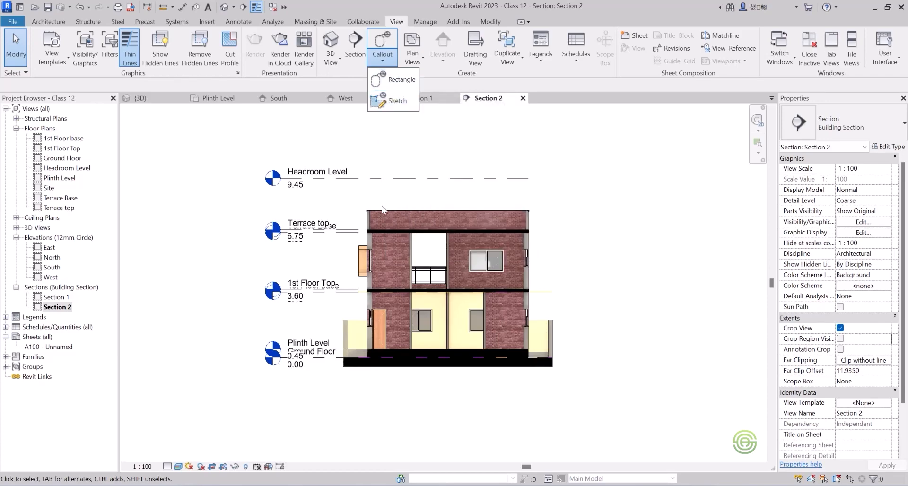
left_click(396, 101)
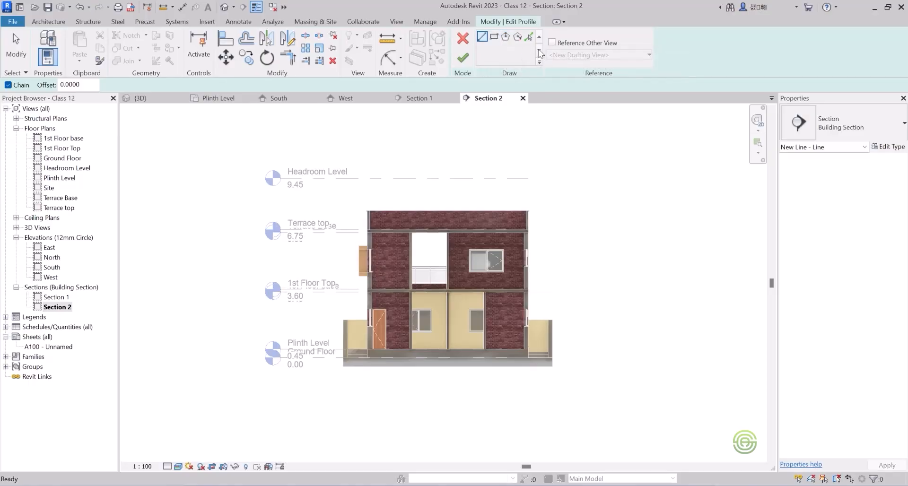
left_click(469, 36)
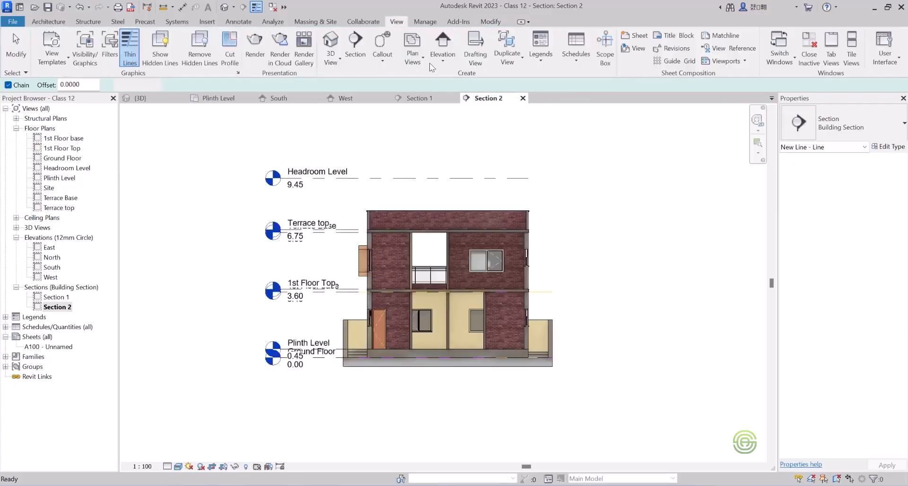
Draw a rectangular callout around the upper-floor window and its projecting surround on the outer wall of Section 2.
left_click(383, 61)
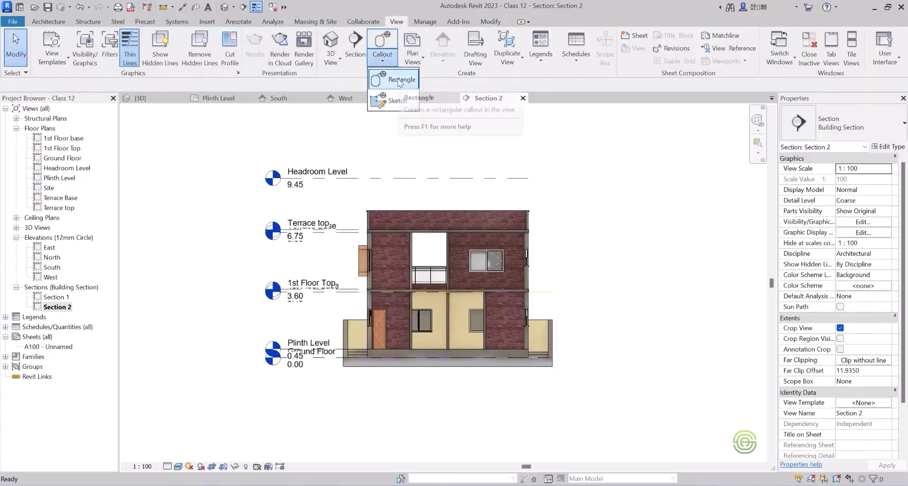
left_click(399, 81)
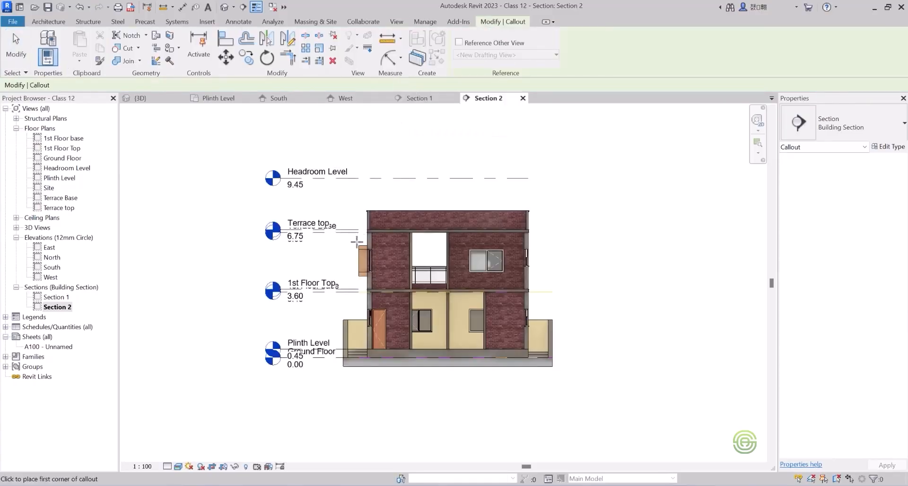
scroll(357, 244, "up", 7)
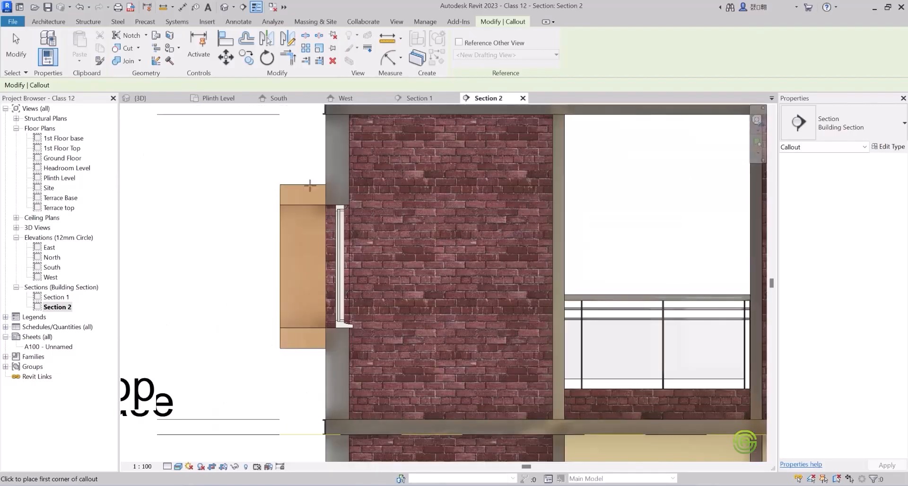
left_click(261, 166)
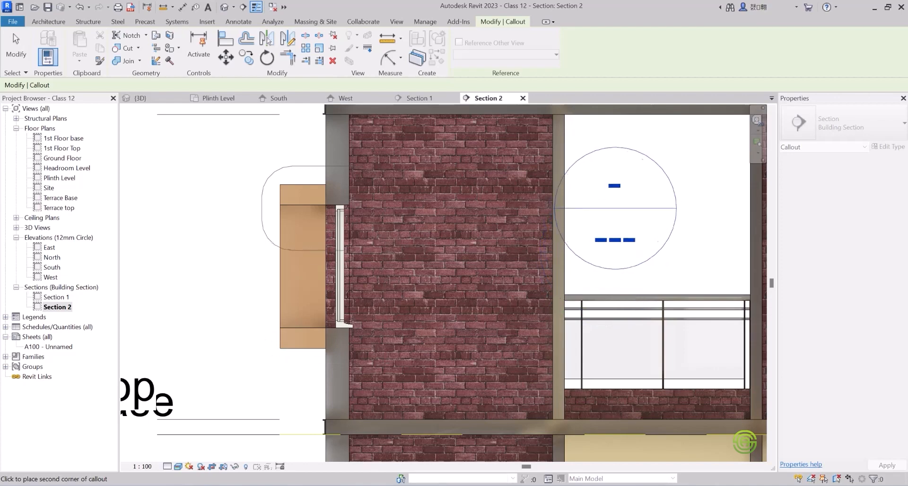
scroll(383, 232, "down", 2)
left_click(384, 325)
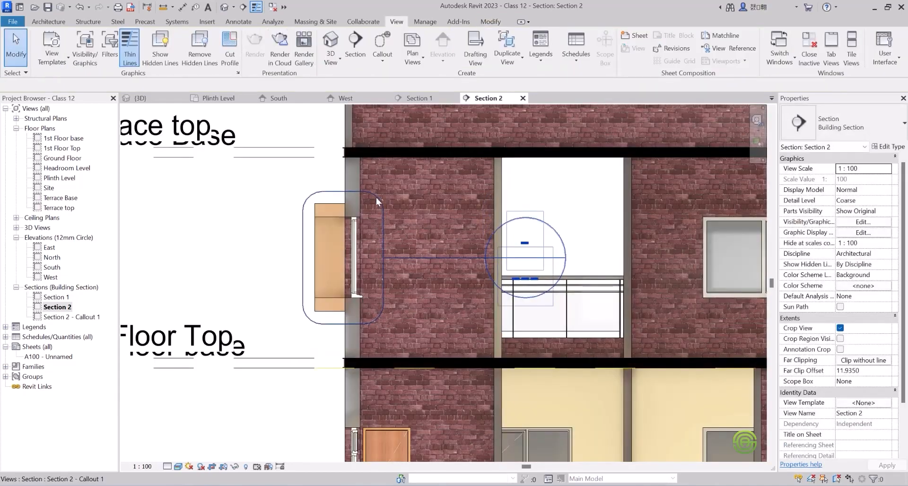
Delete the callout around the upper-floor window together with its view.
left_click(304, 199)
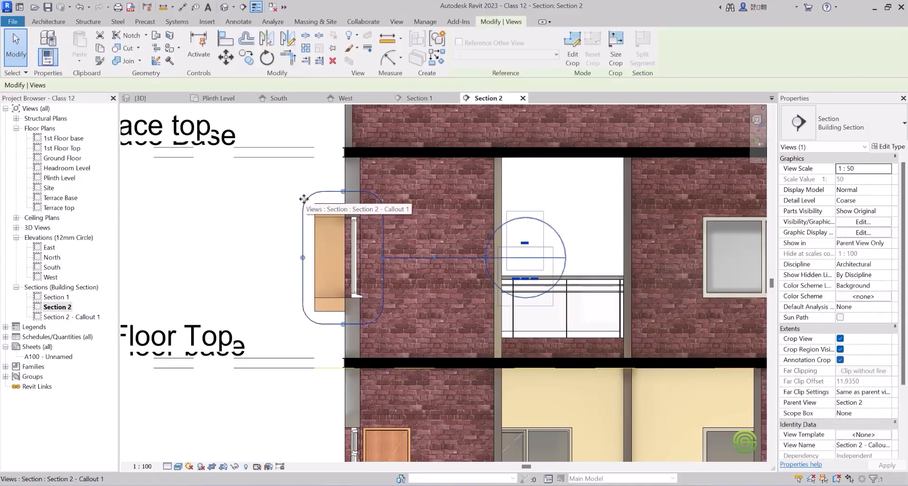
key("Delete")
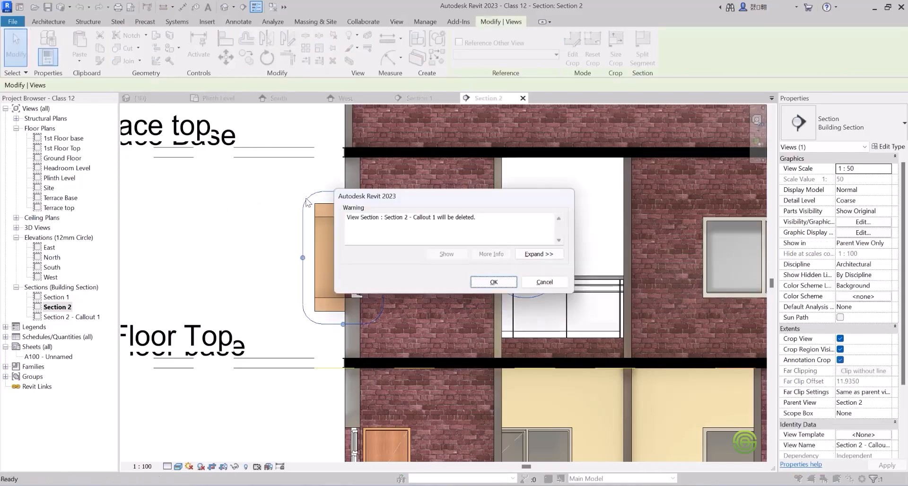
left_click(496, 284)
Draw a rectangular callout in Section 2 around the outer wall from just below the projecting window surround up past the parapet.
left_click(382, 60)
left_click(396, 84)
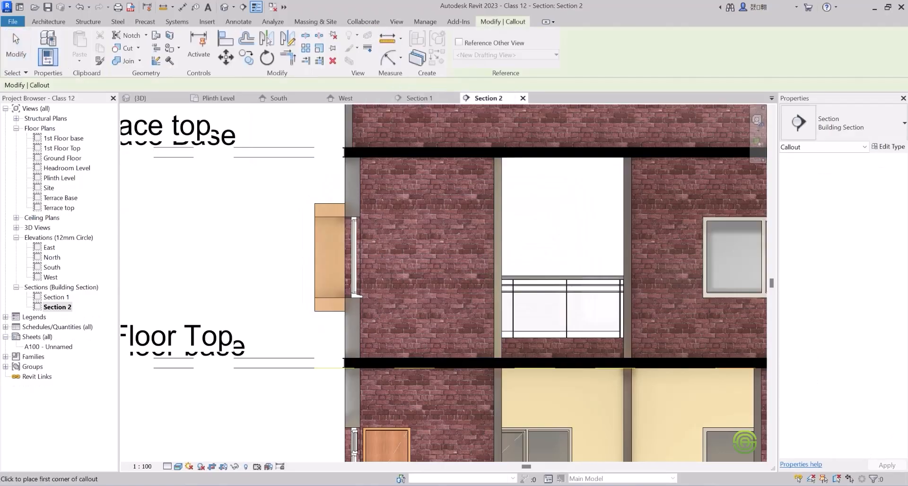
scroll(398, 296, "down", 2)
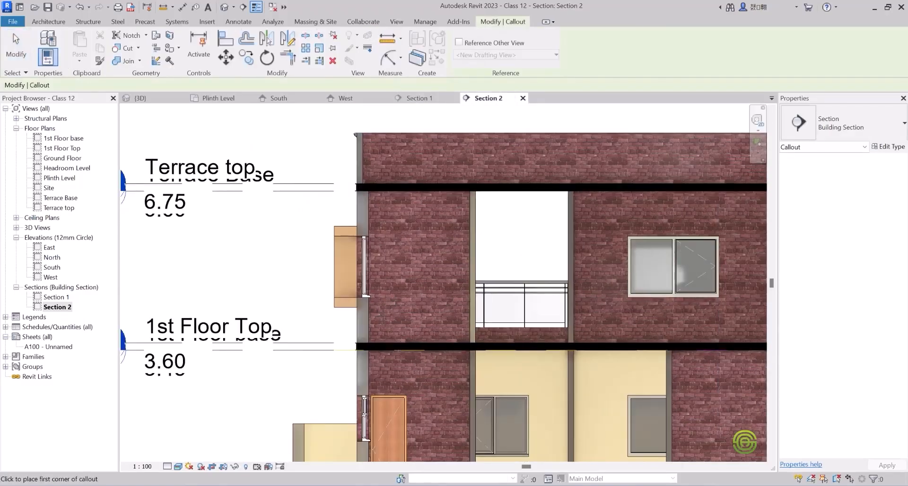
left_click_drag(384, 320, 322, 122)
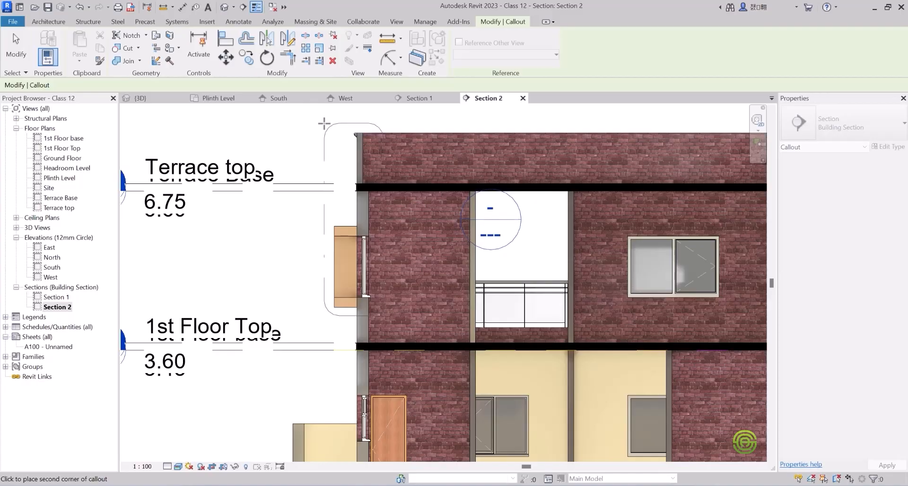
left_click(324, 123)
scroll(440, 251, "down", 3)
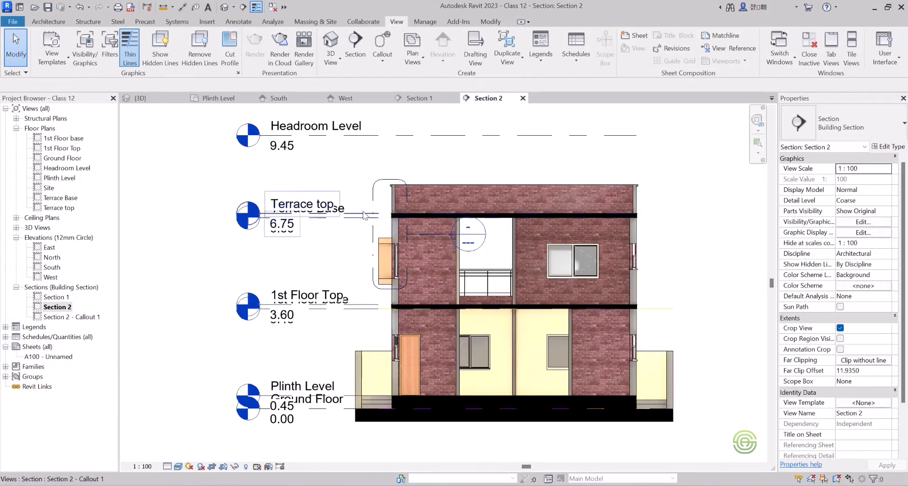
Open the Section 2 callout view and add an elbow to the Terrace Base level line so its head sits lower.
double_click(82, 317)
scroll(308, 218, "down", 3)
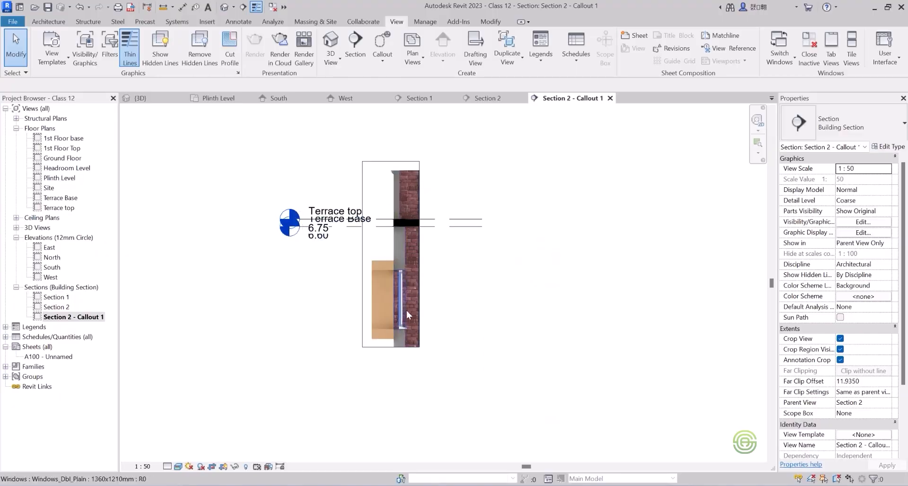
left_click(358, 227)
scroll(306, 230, "up", 4)
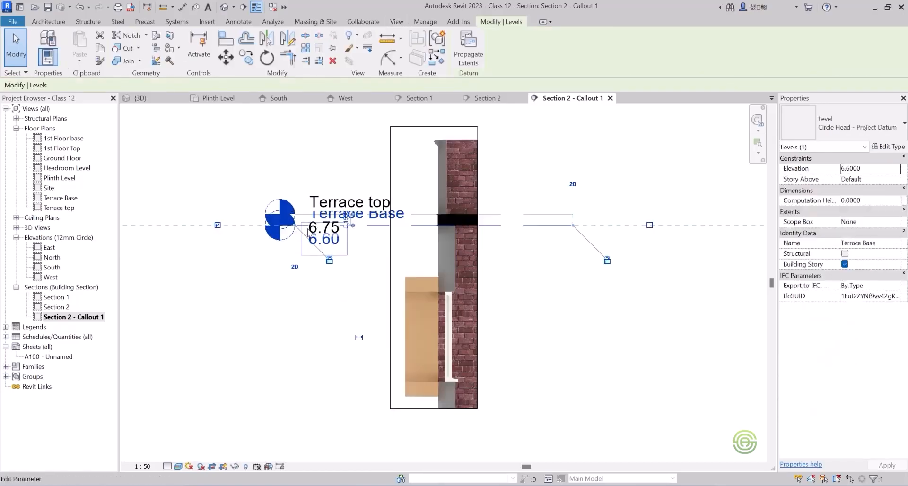
left_click(326, 224)
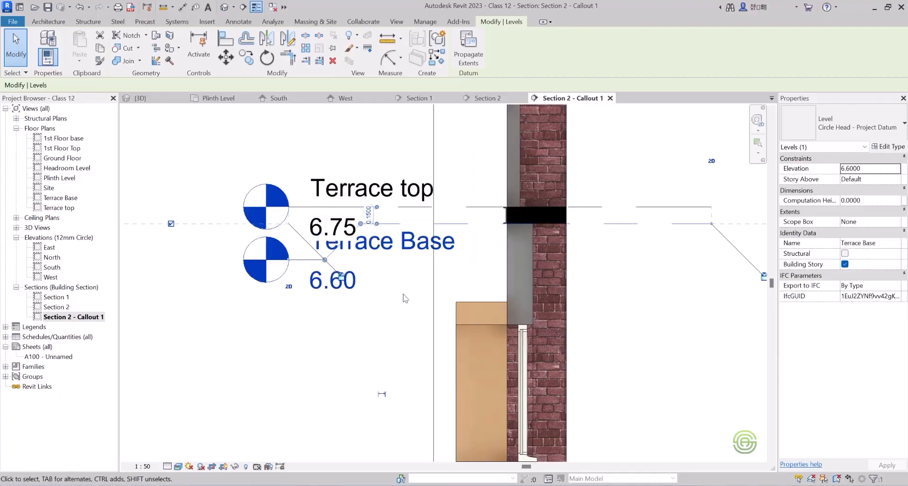
left_click(315, 352)
Add an elbow to the Terrace top level line in the callout view so its head sits higher, clear of Terrace Base.
scroll(329, 334, "down", 2)
left_click(373, 251)
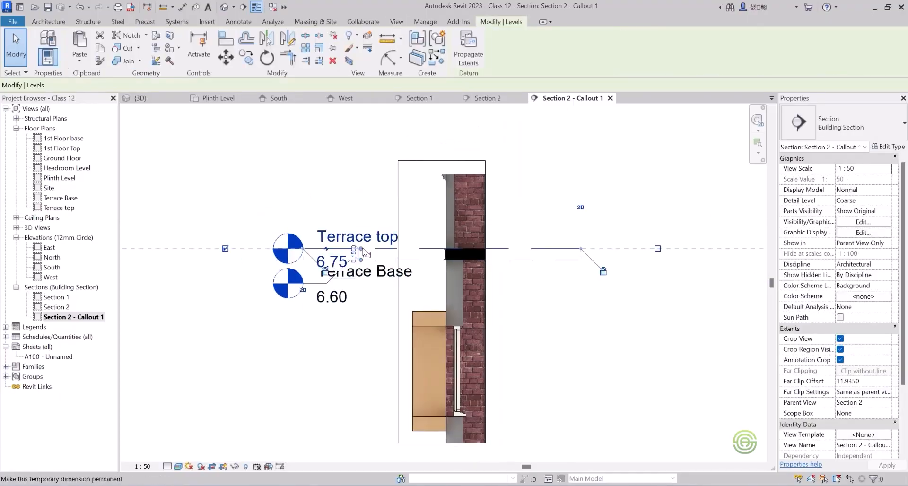
scroll(373, 255, "up", 5)
scroll(373, 283, "down", 5)
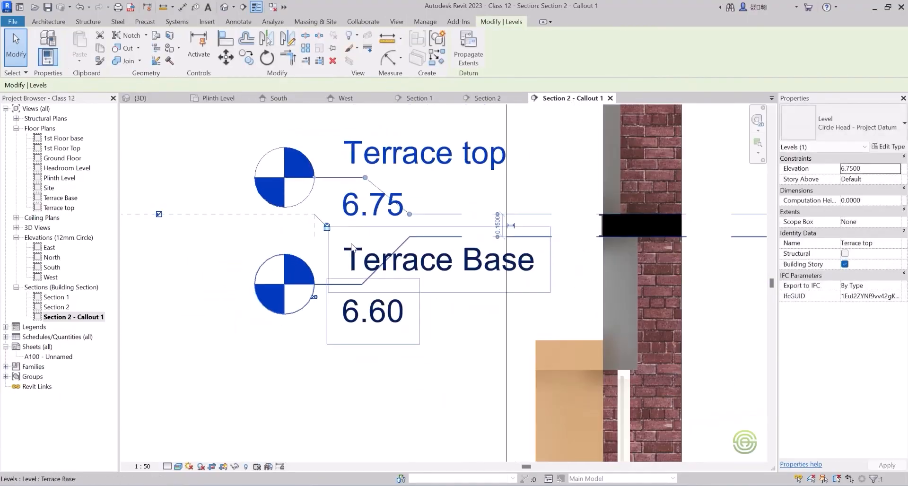
left_click(477, 296)
scroll(477, 297, "down", 3)
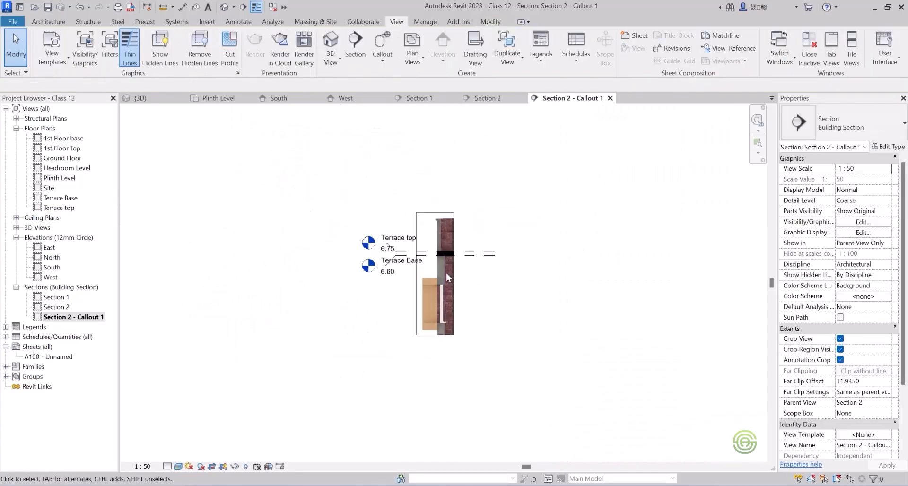
scroll(426, 251, "up", 2)
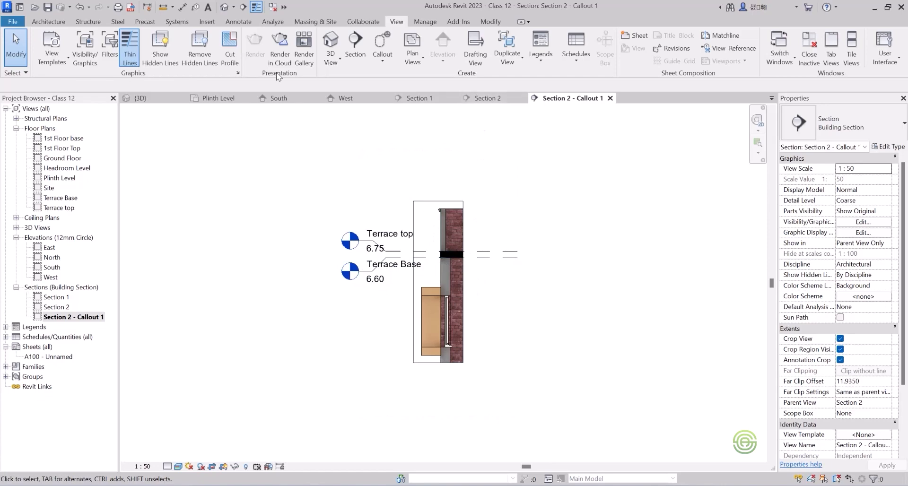
Draw a rectangular callout around the entrance door and its outside steps in the Plinth Level floor plan.
left_click(218, 99)
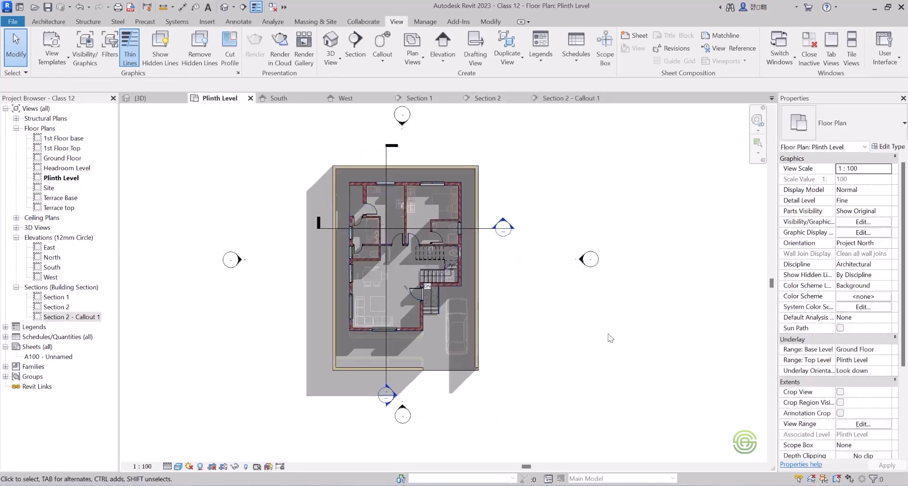
left_click(383, 58)
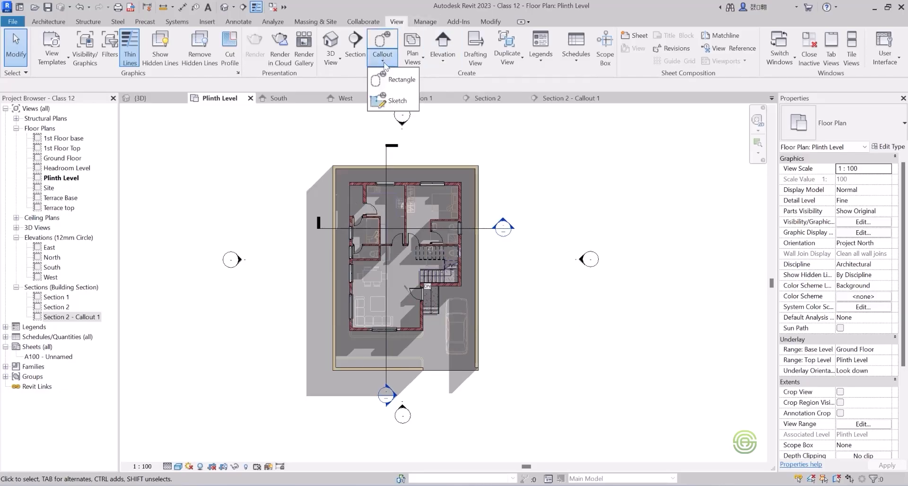
left_click(398, 82)
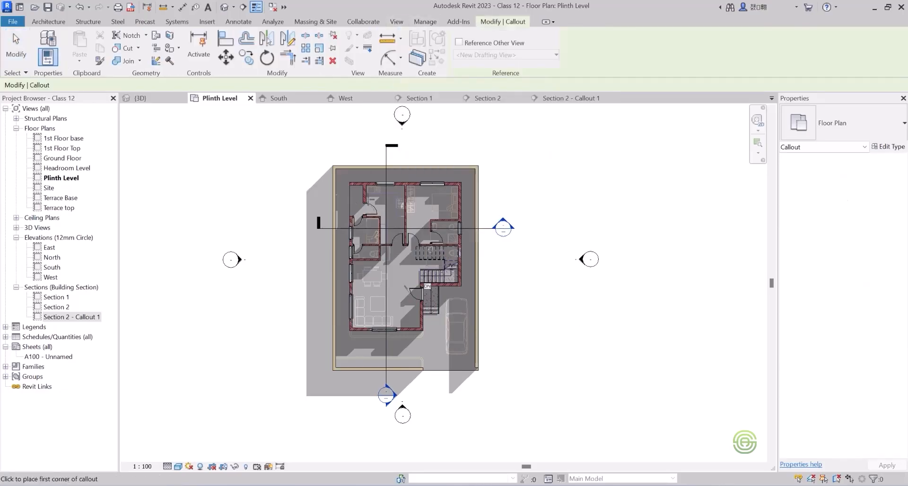
scroll(358, 232, "up", 2)
scroll(497, 287, "up", 2)
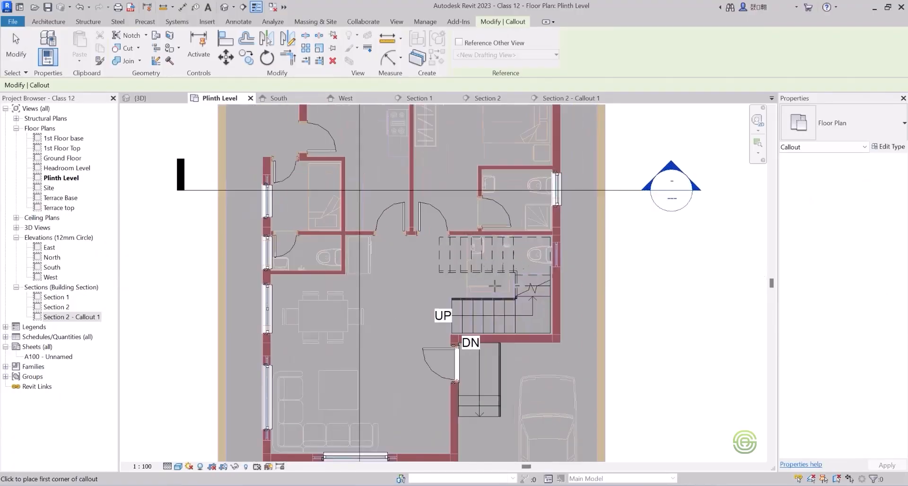
scroll(352, 204, "down", 2)
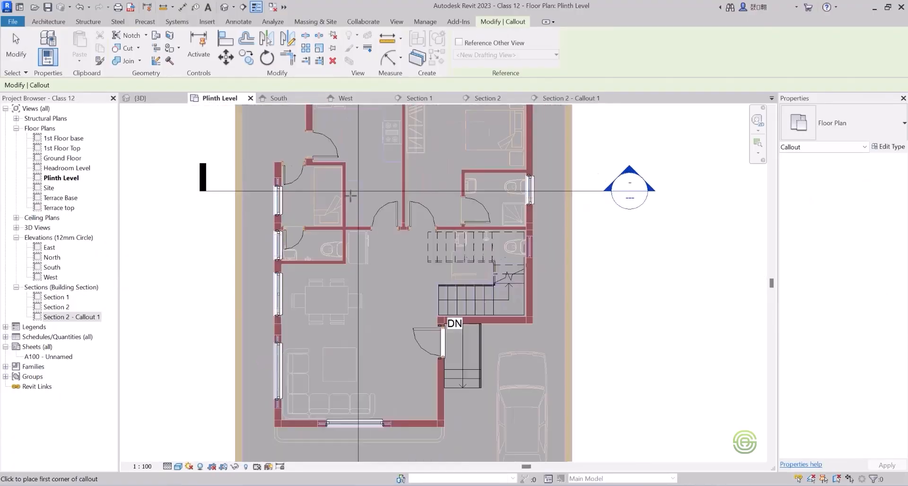
scroll(473, 397, "up", 2)
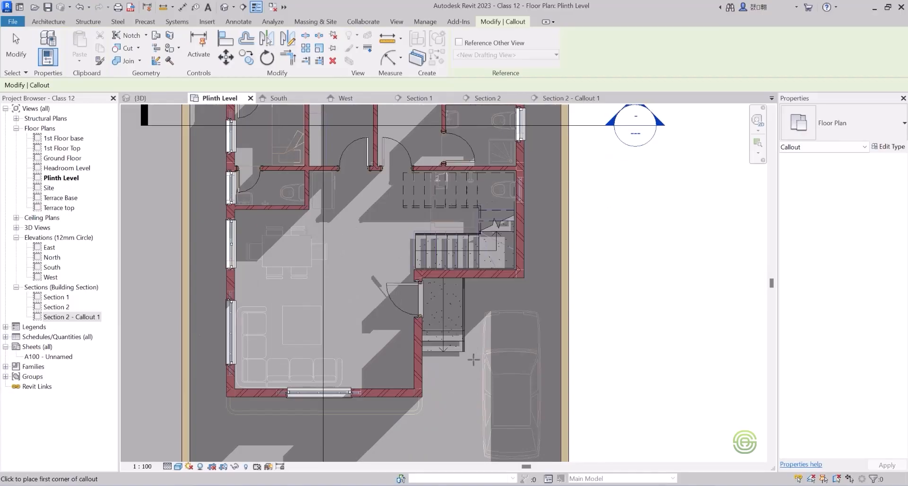
left_click(474, 360)
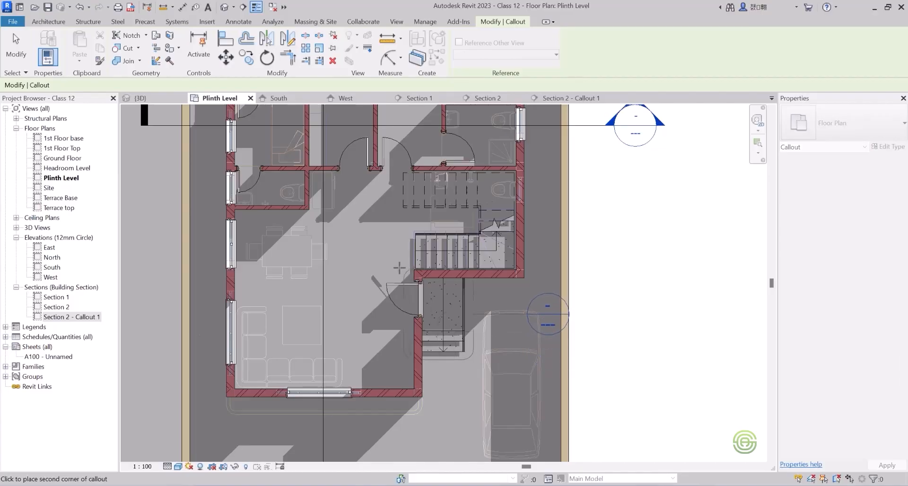
left_click(371, 263)
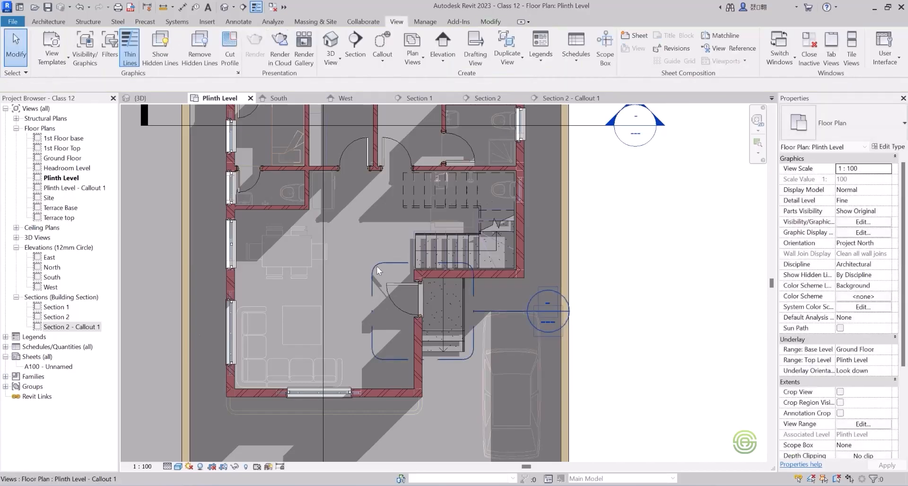
scroll(475, 310, "down", 2)
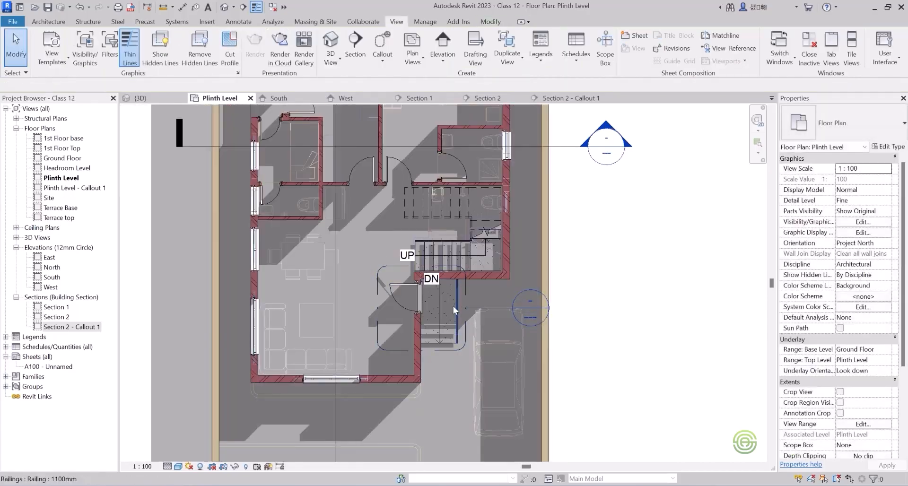
Examine the Plinth Level entrance callout view, then close it and delete it from the project.
double_click(89, 188)
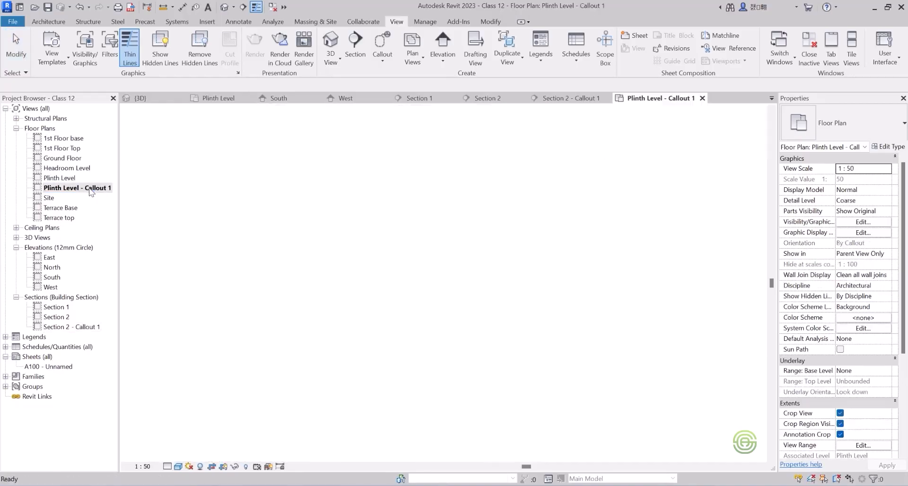
scroll(346, 200, "down", 4)
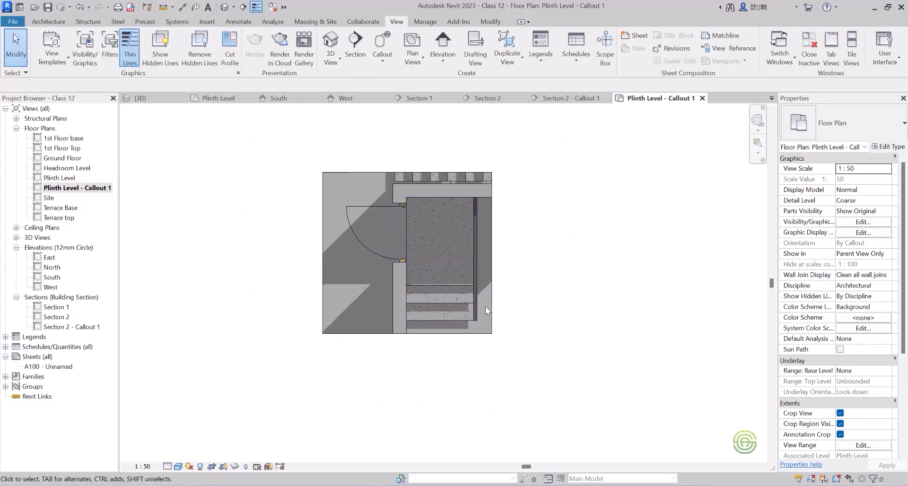
left_click(703, 98)
right_click(96, 191)
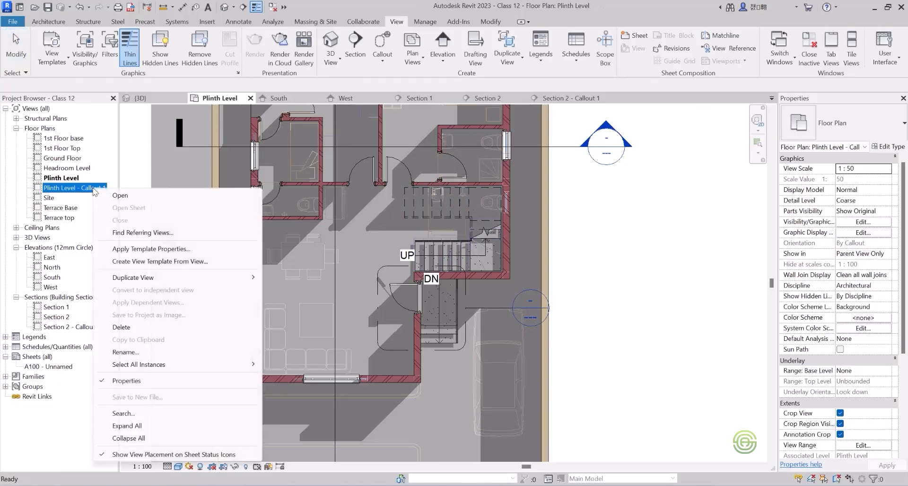
left_click(121, 327)
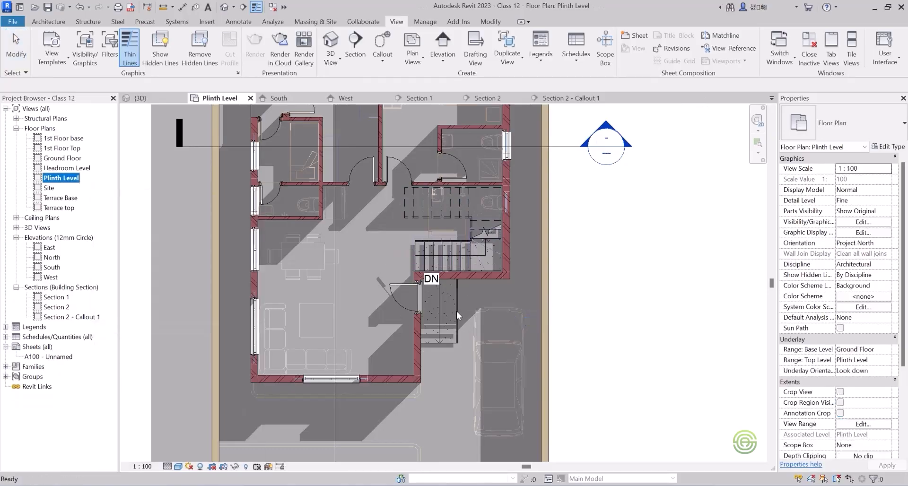
Draw a rectangular callout in Section 1 around the outer boundary wall and its base on the level-head side.
scroll(484, 296, "down", 3)
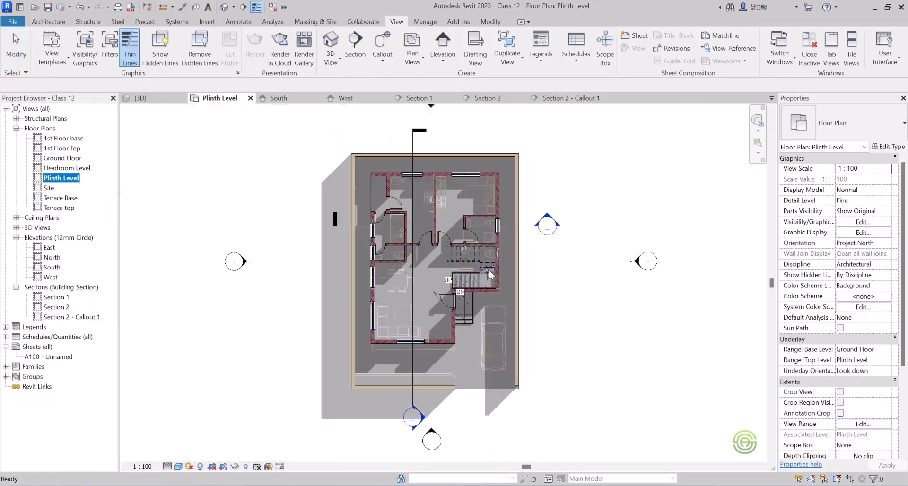
scroll(439, 274, "down", 1)
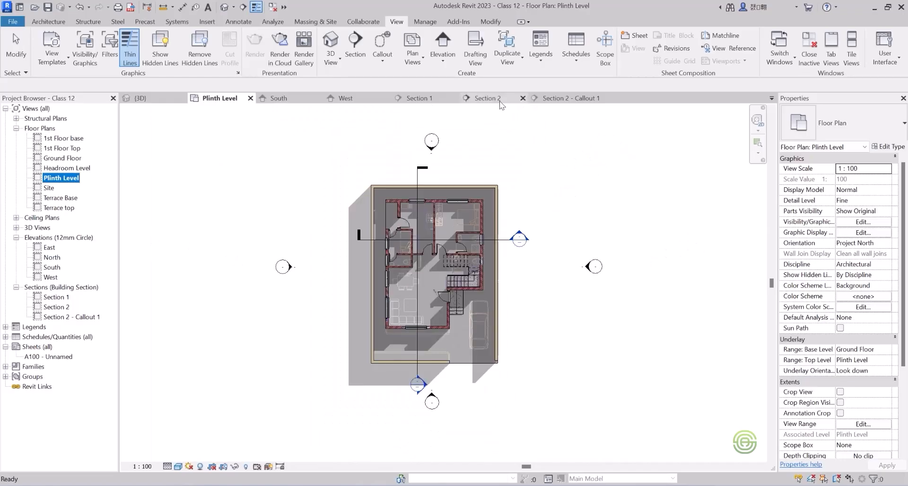
left_click(419, 99)
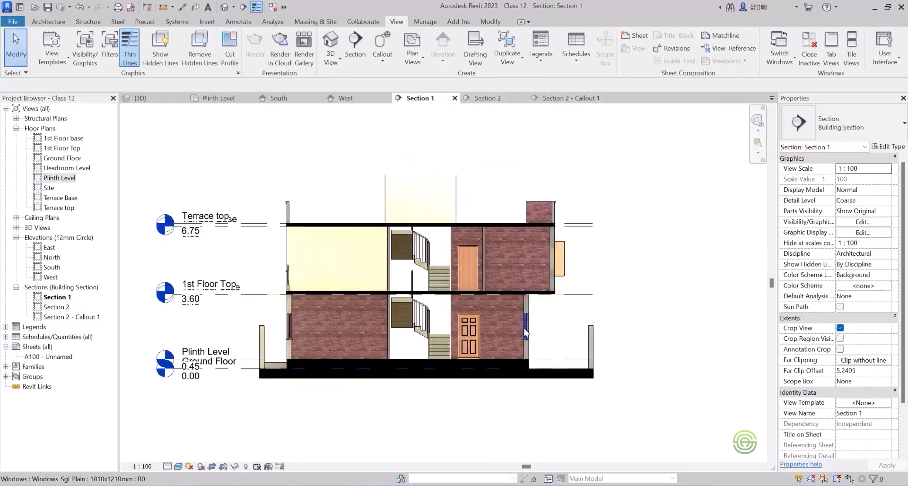
scroll(525, 330, "up", 1)
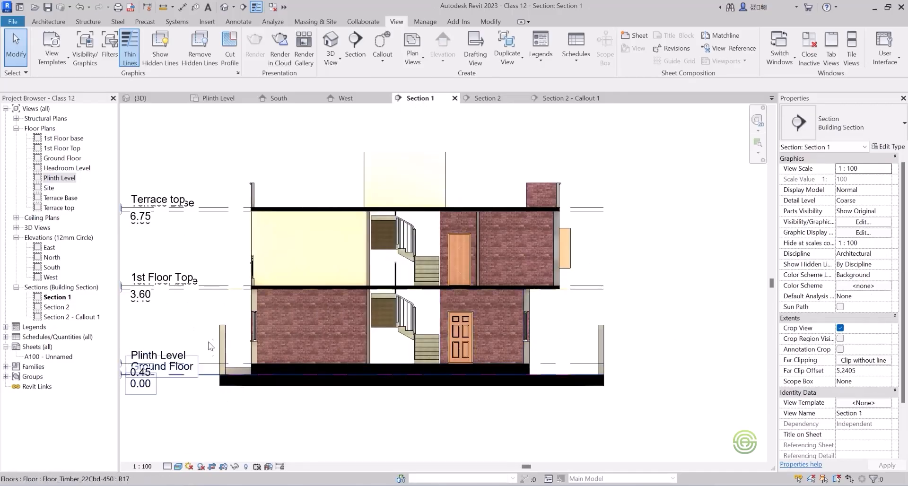
scroll(458, 324, "down", 2)
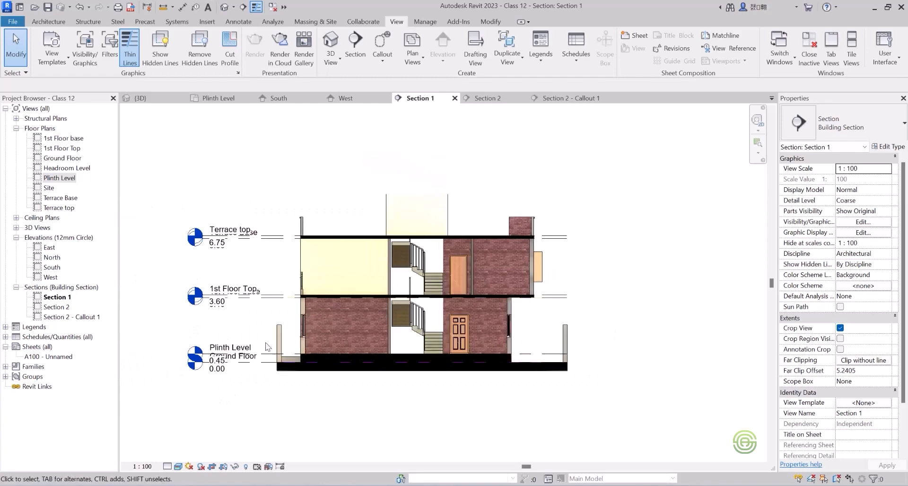
scroll(265, 347, "up", 1)
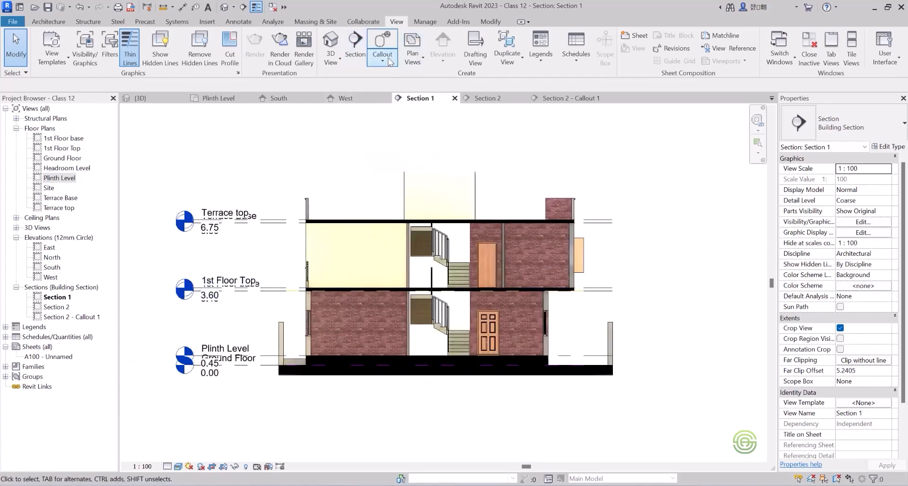
left_click(389, 61)
left_click(395, 81)
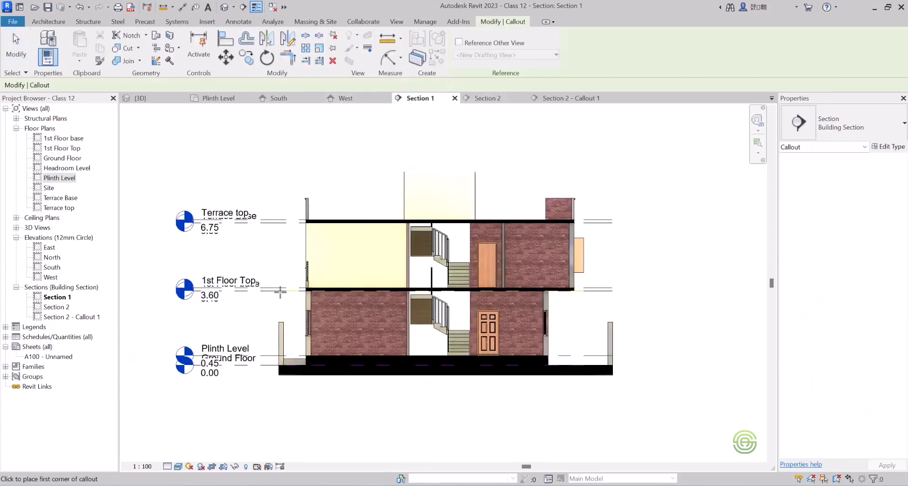
left_click(268, 313)
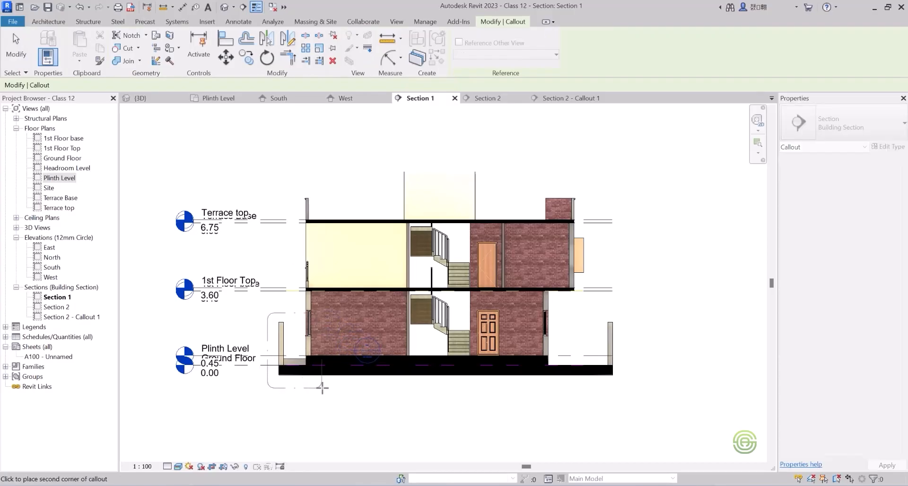
left_click(295, 389)
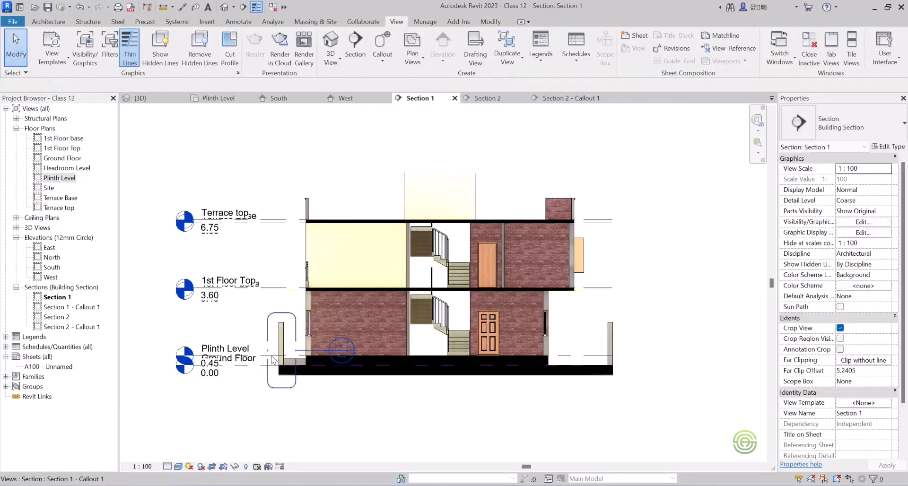
Open the Section 1 callout view and add an elbow to the Ground Floor level line so its head sits lower, clear of Plinth Level.
double_click(76, 308)
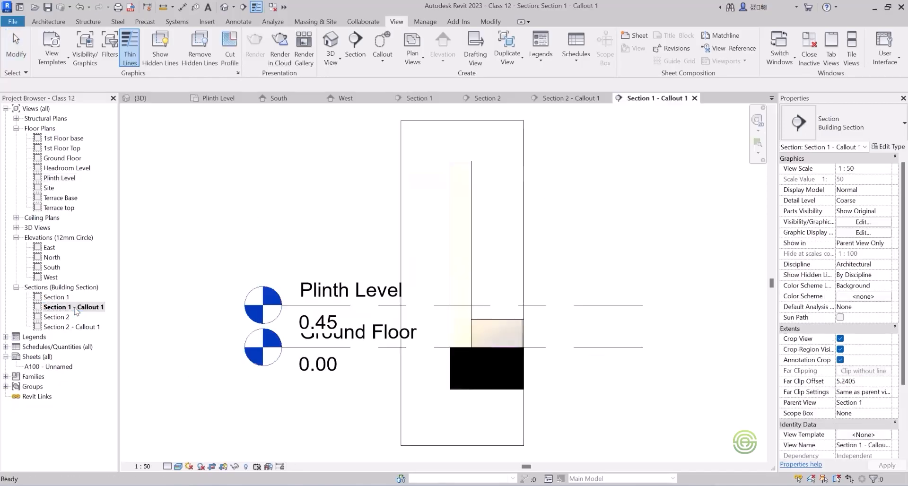
scroll(312, 256, "down", 2)
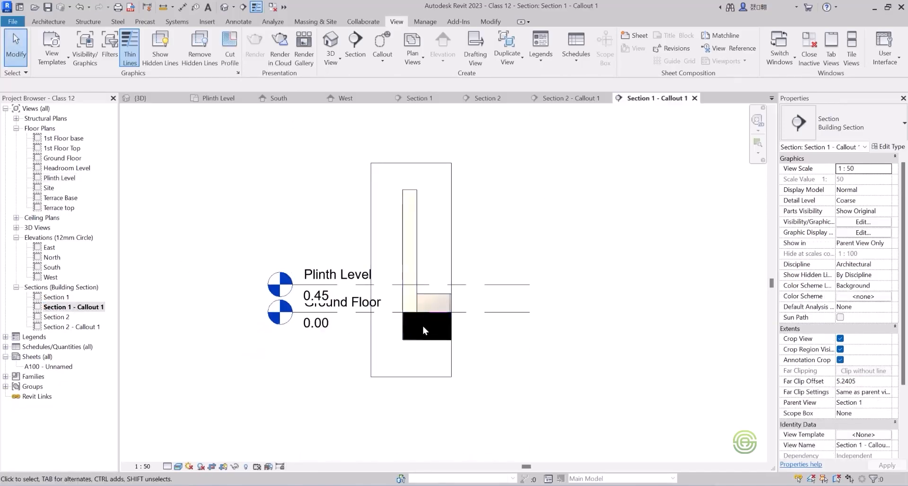
left_click(354, 312)
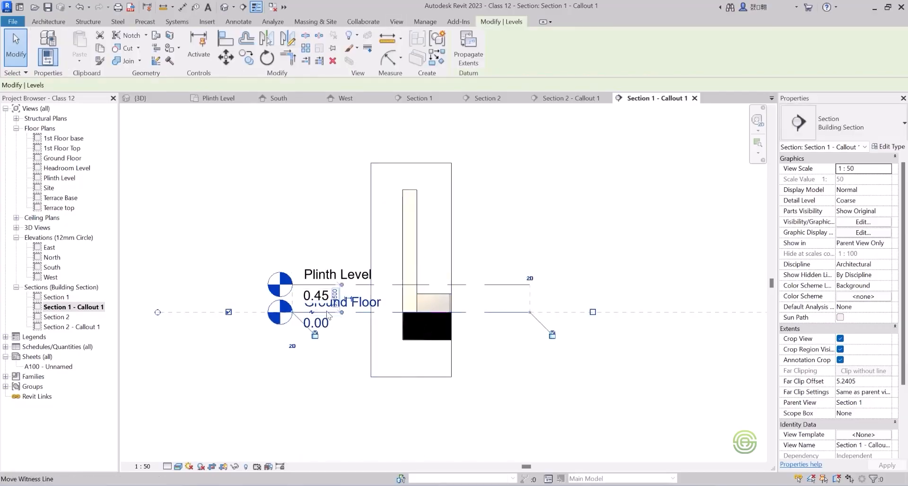
left_click(314, 312)
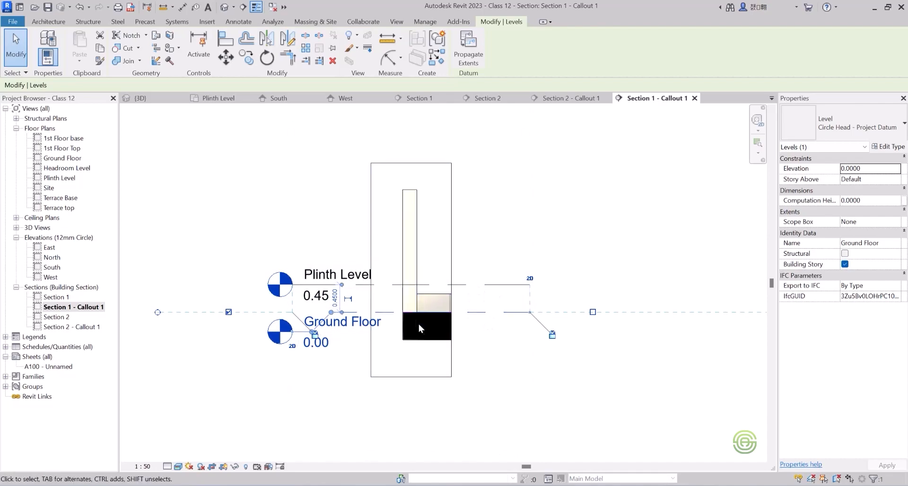
key("Escape")
scroll(435, 232, "down", 3)
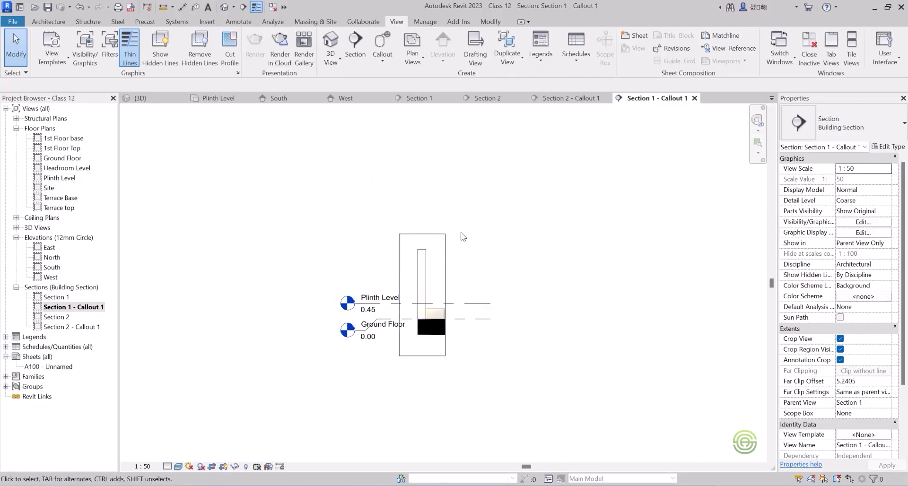
scroll(468, 238, "up", 2)
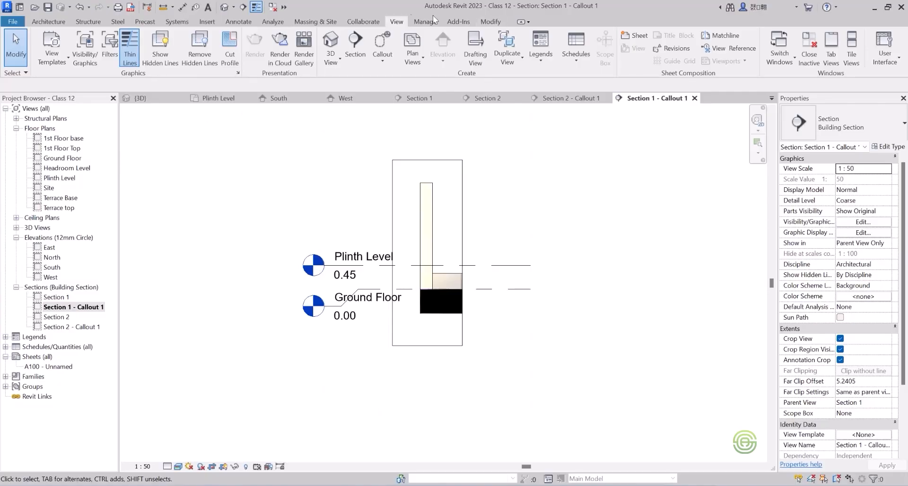
Create a new sheet with Title_Blocks_A1_Metric, reloaded from the UK Titleblocks library, overwriting the existing version and its parameter values.
left_click(639, 36)
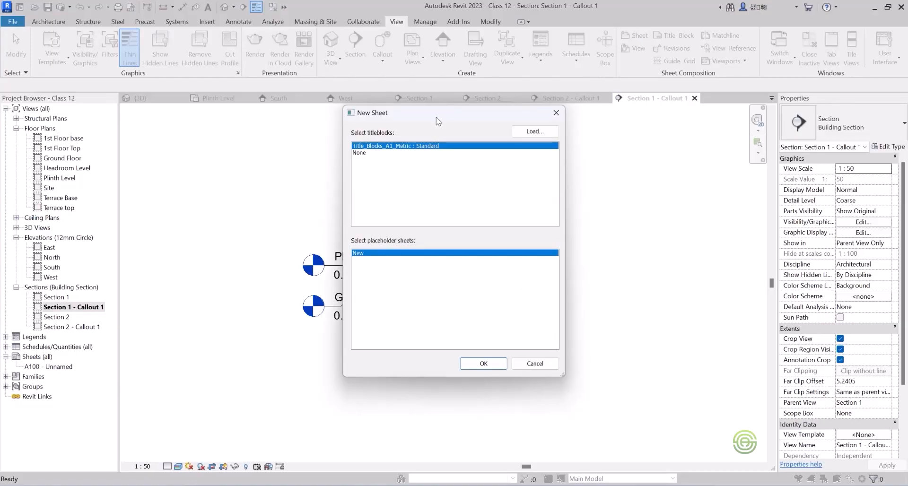
left_click(536, 132)
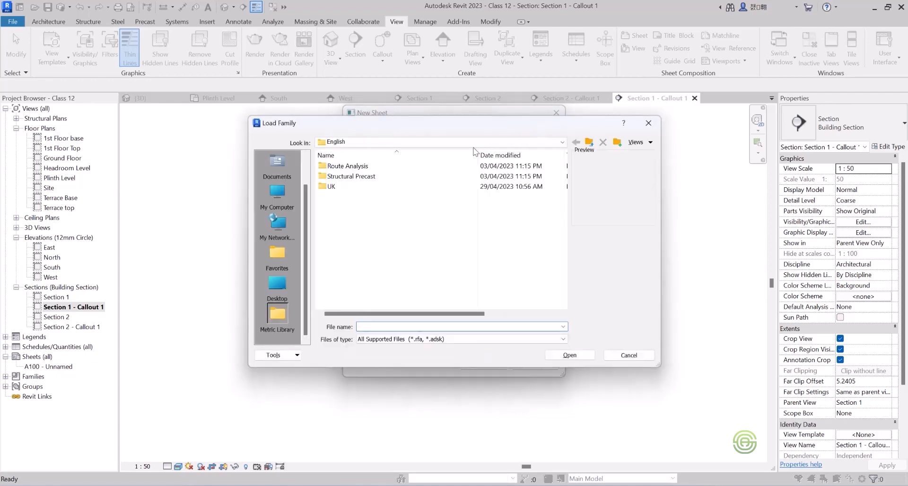
double_click(331, 187)
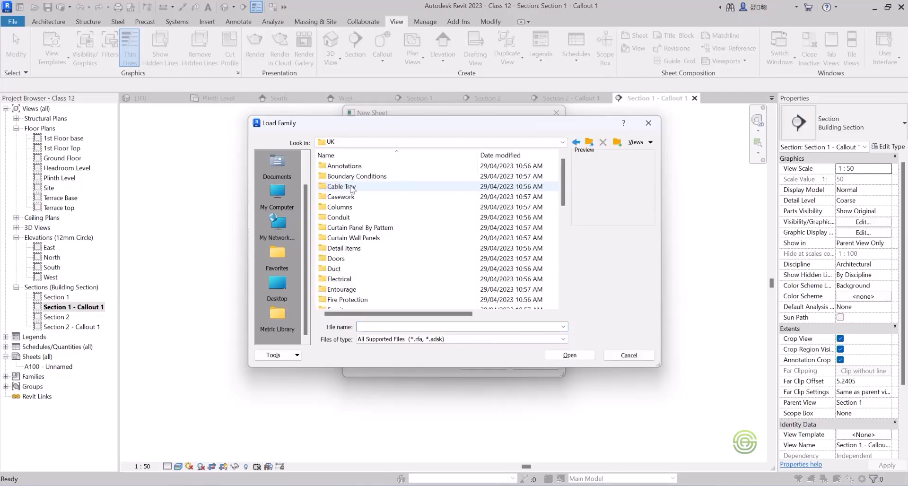
scroll(352, 194, "down", 6)
scroll(352, 193, "down", 5)
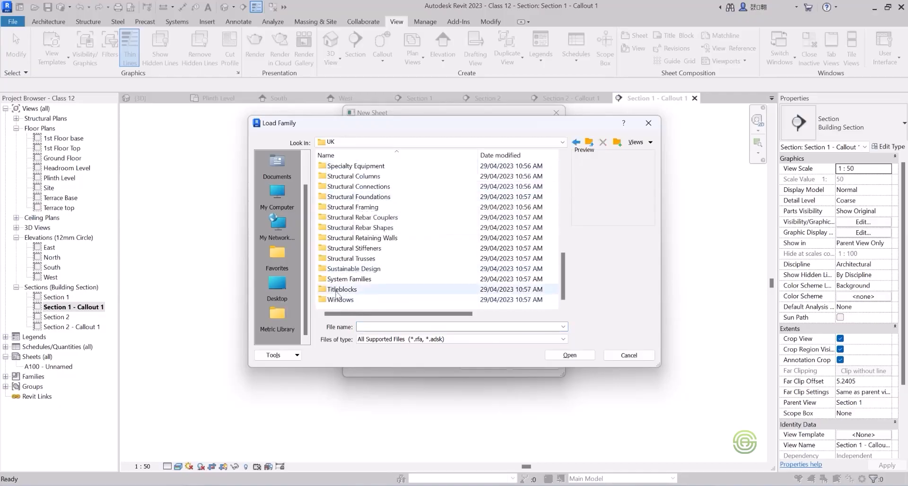
double_click(350, 290)
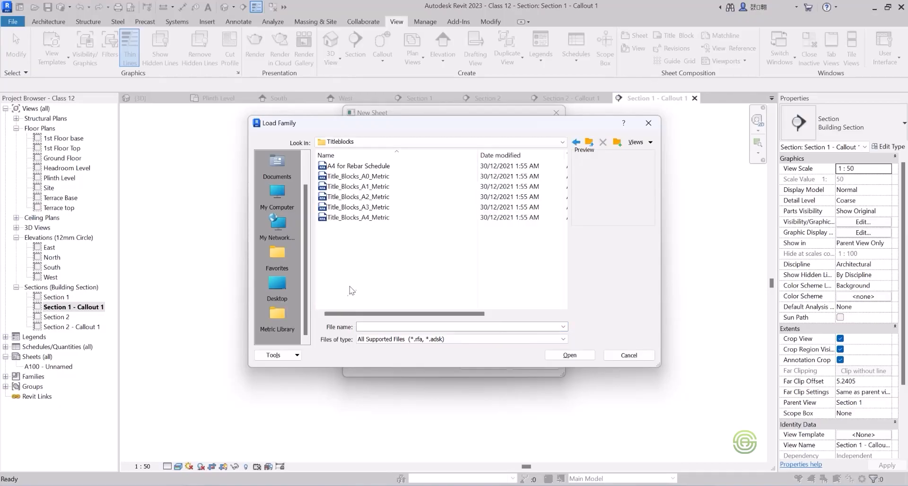
left_click(364, 187)
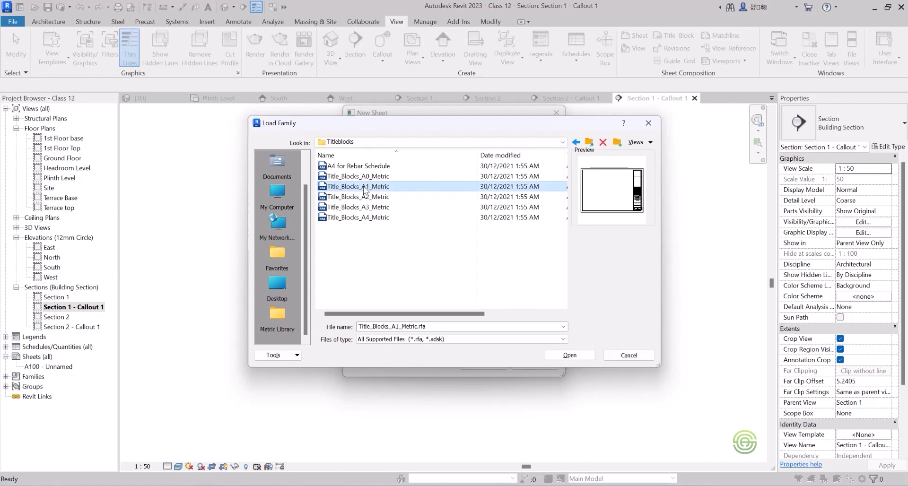
left_click(570, 355)
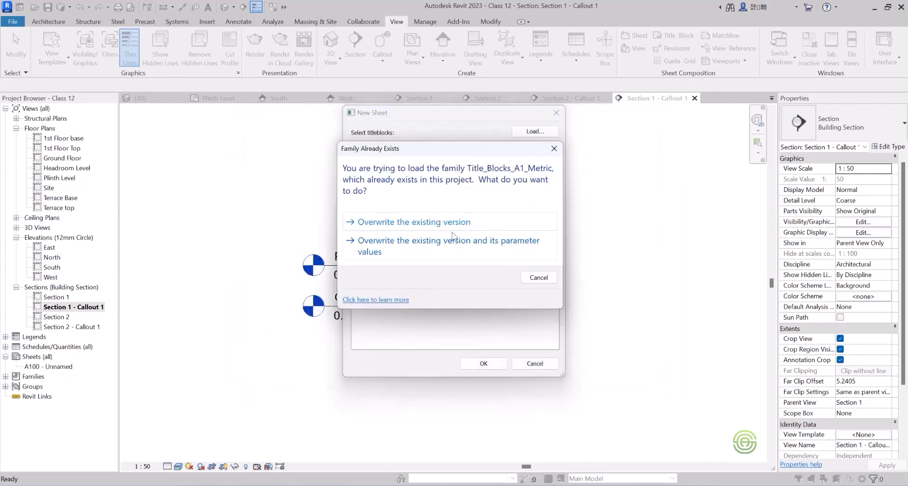
left_click(393, 244)
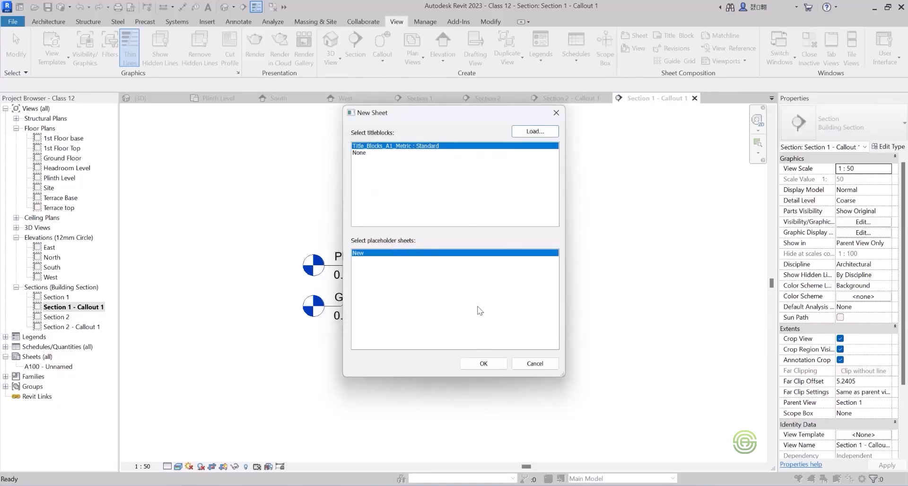
left_click(484, 363)
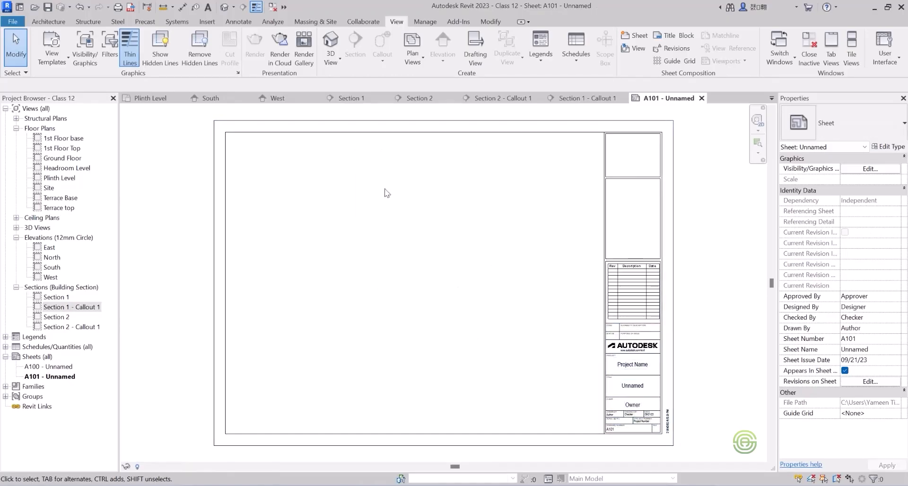
scroll(364, 190, "down", 1)
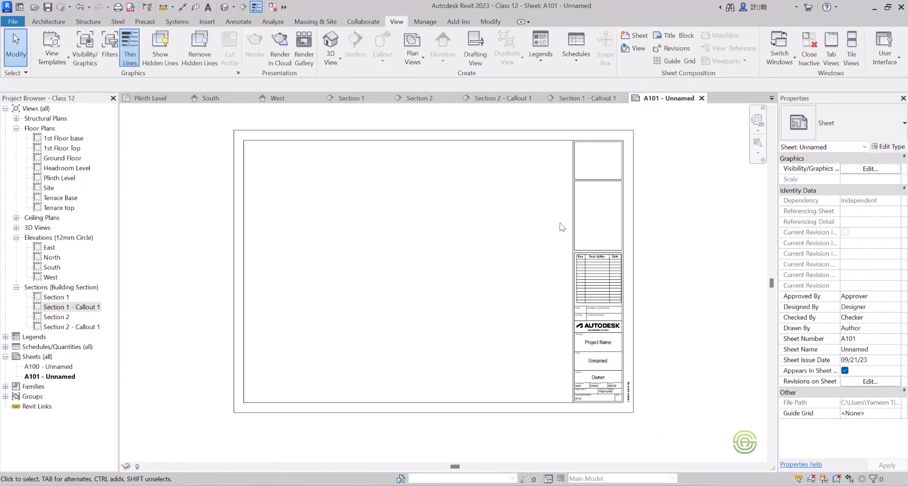
Open the new sheet's A1 title block family for editing.
left_click(628, 220)
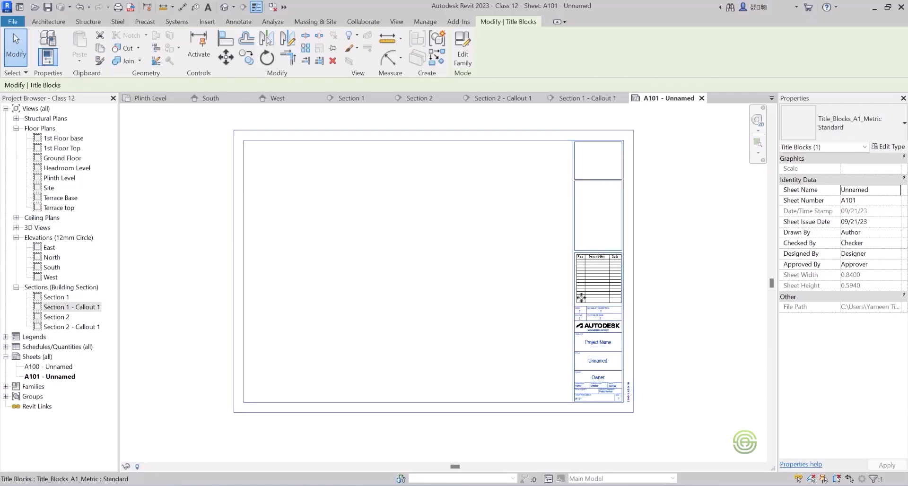
left_click(462, 52)
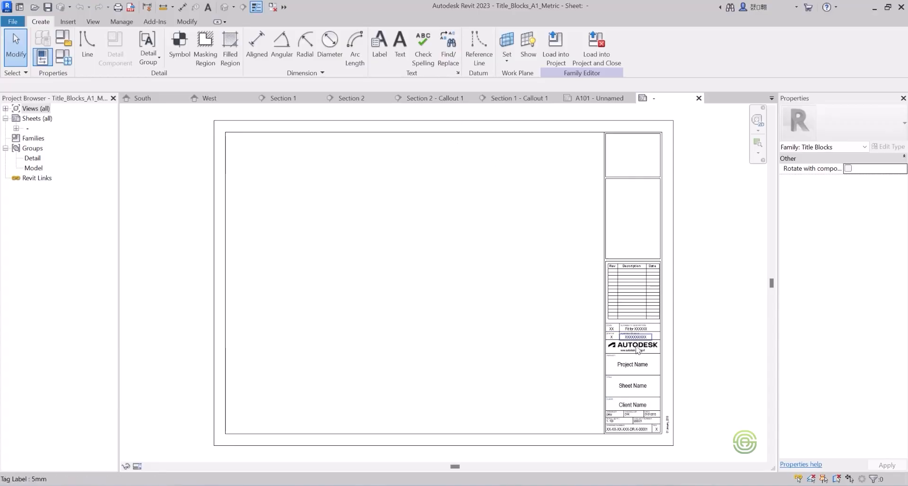
scroll(637, 350, "up", 4)
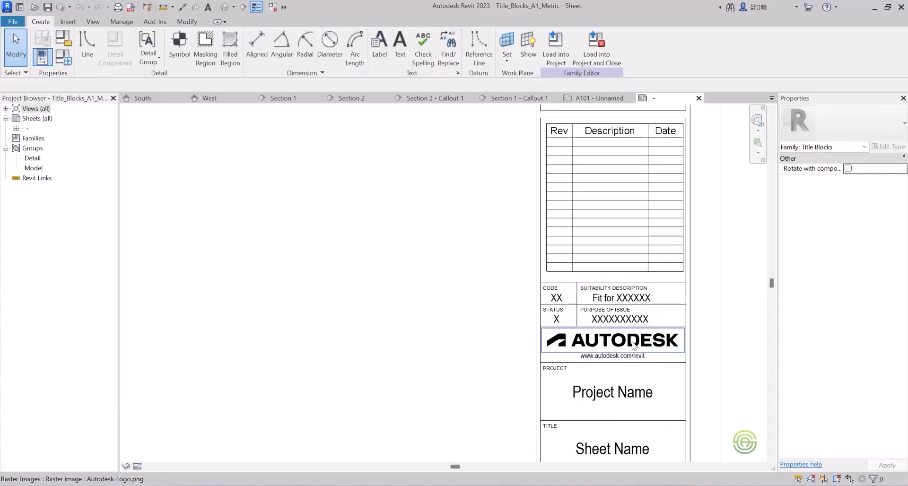
Examine the type properties of the Autodesk logo image in the title block, leaving them as they are.
left_click(634, 346)
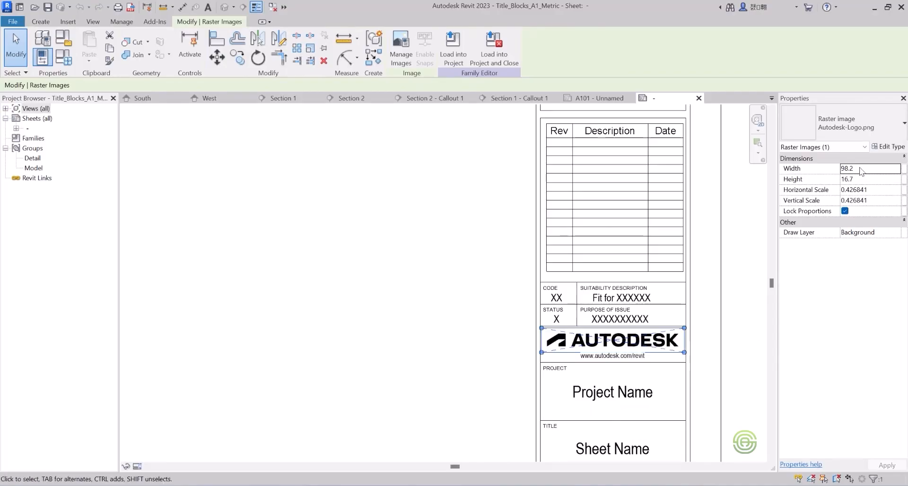
left_click(887, 146)
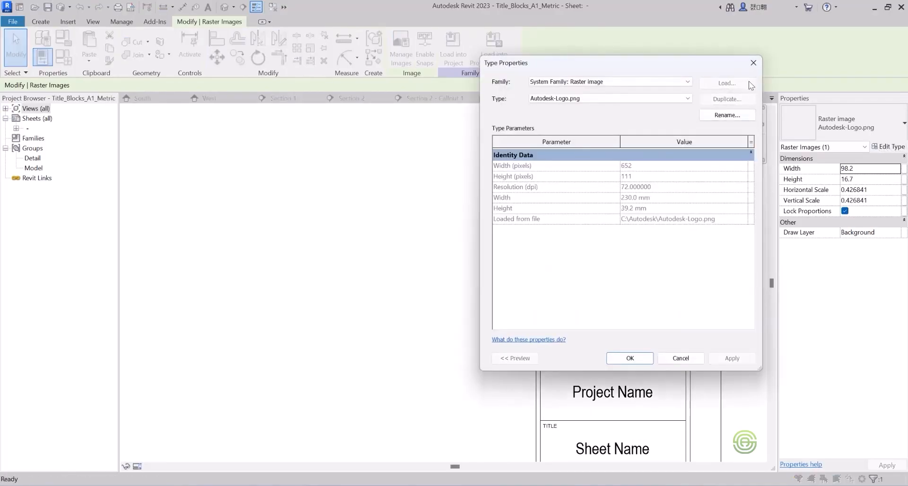
left_click(753, 62)
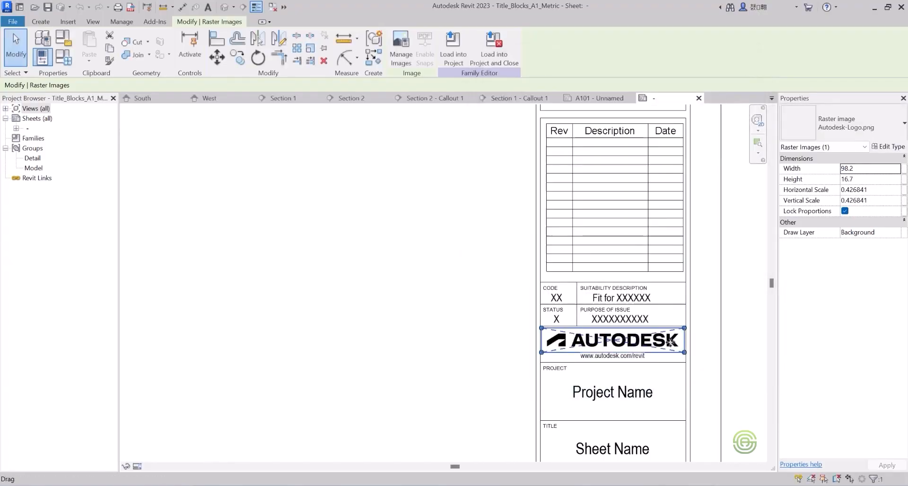
scroll(565, 284, "down", 2)
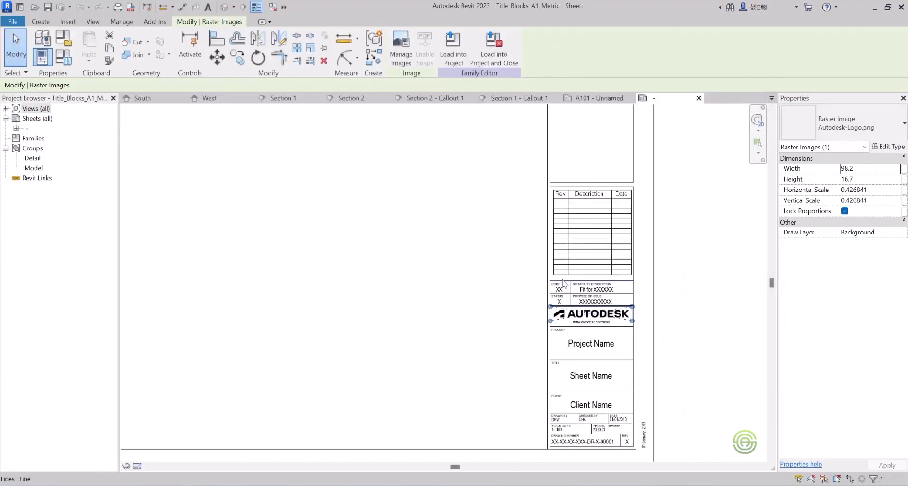
Examine the label parameters of the Project Name label in the title block without changing them.
left_click(592, 347)
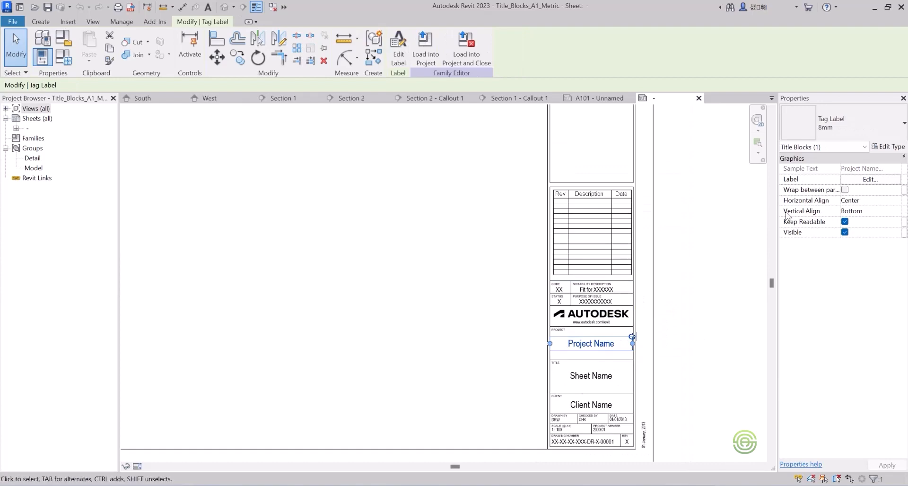
left_click(874, 180)
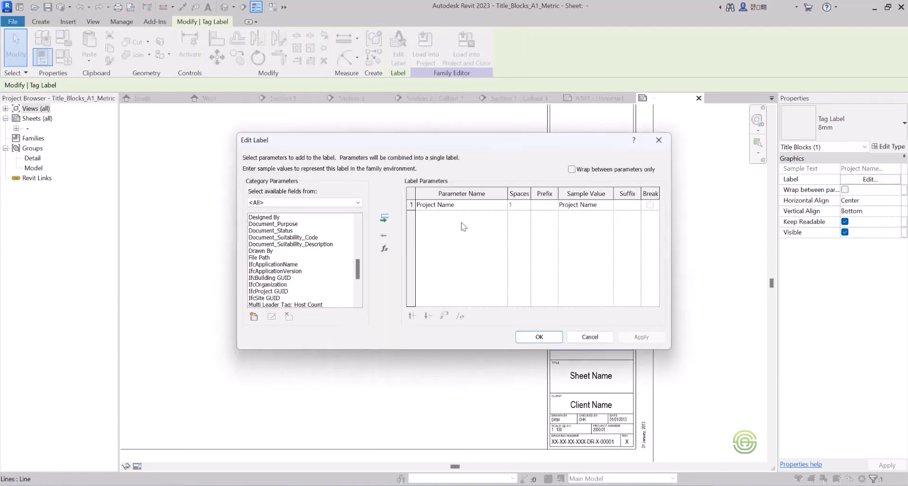
left_click(658, 140)
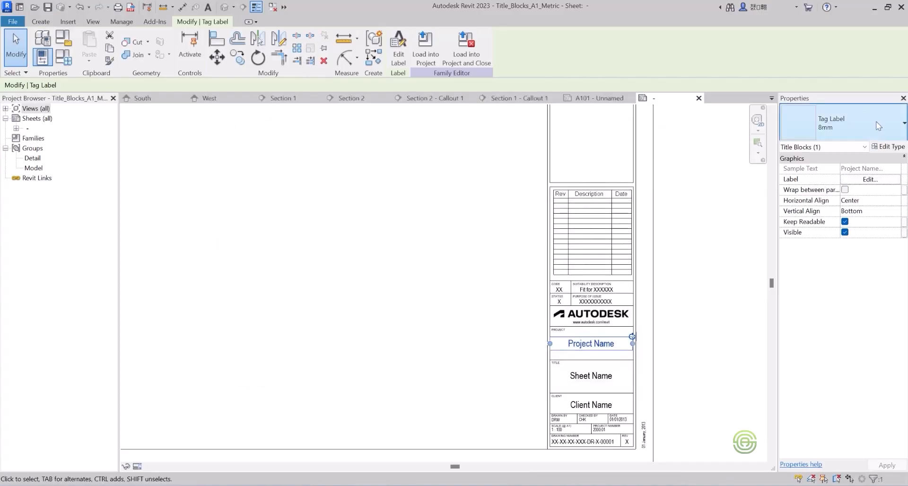
Examine the type properties of the Project Name label in the title block, leaving them as they are.
left_click(888, 146)
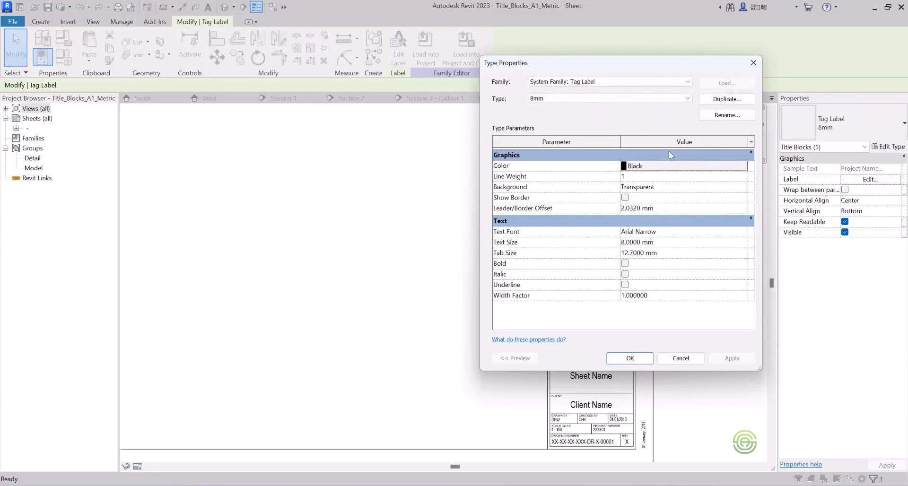
left_click(751, 63)
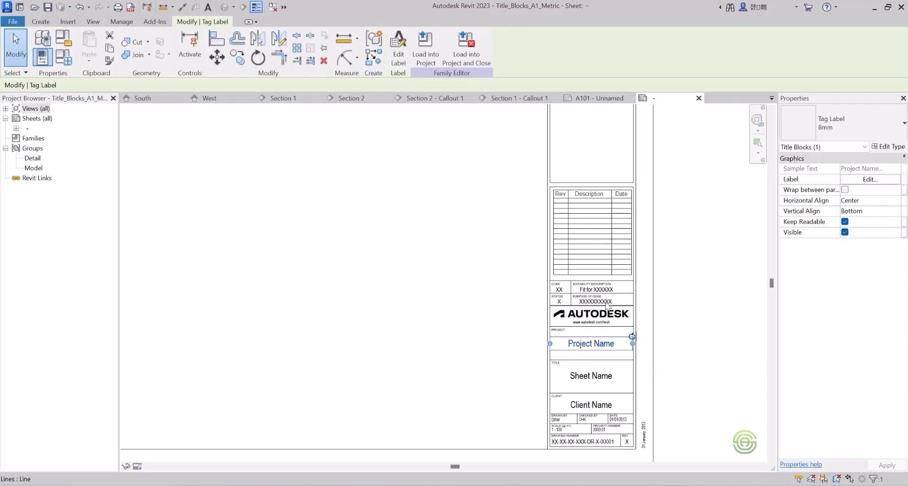
scroll(568, 285, "down", 3)
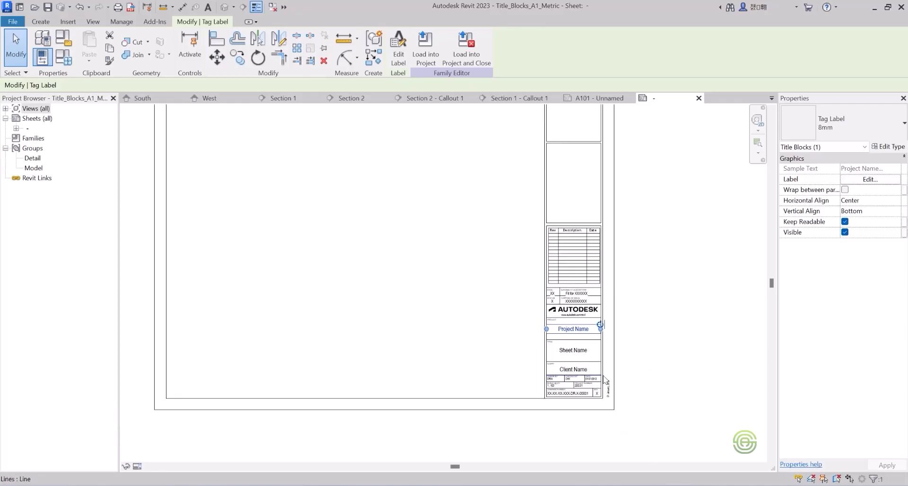
scroll(492, 282, "up", 1)
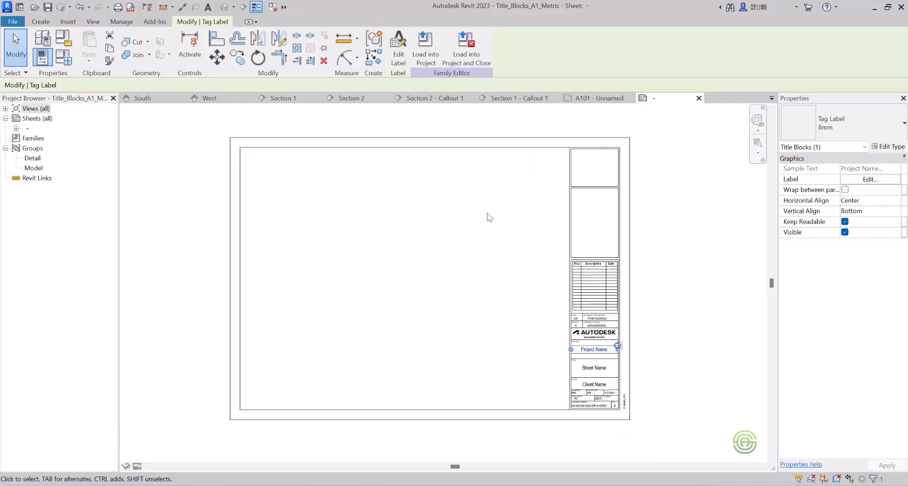
Load the title block family back into the project and close it without saving changes to Title_Blocks_A1_Metric.
left_click(465, 47)
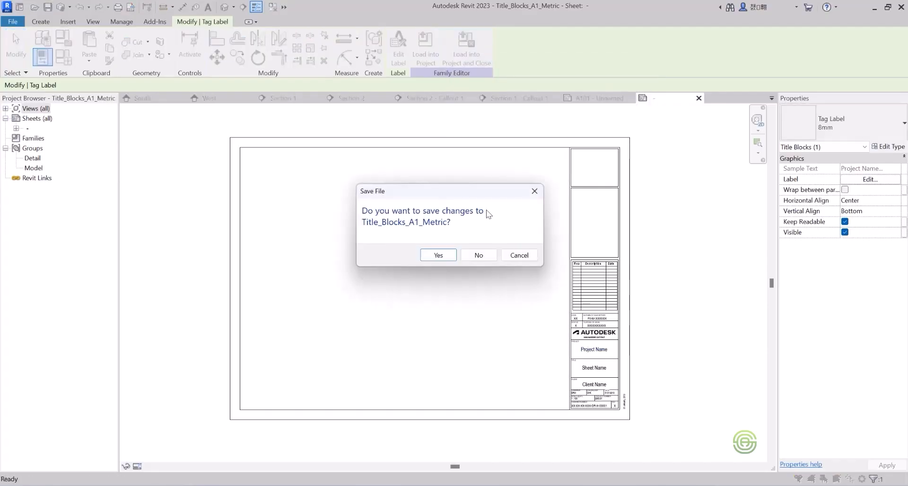
left_click(477, 255)
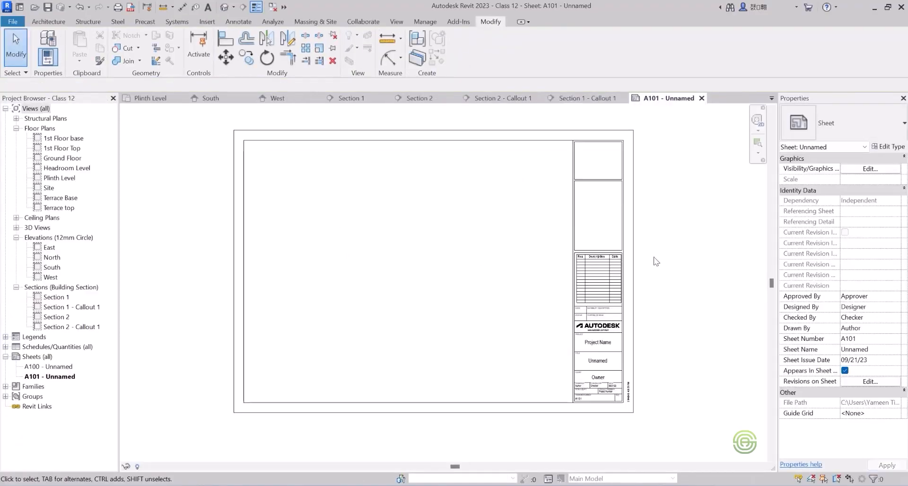
scroll(539, 251, "down", 2)
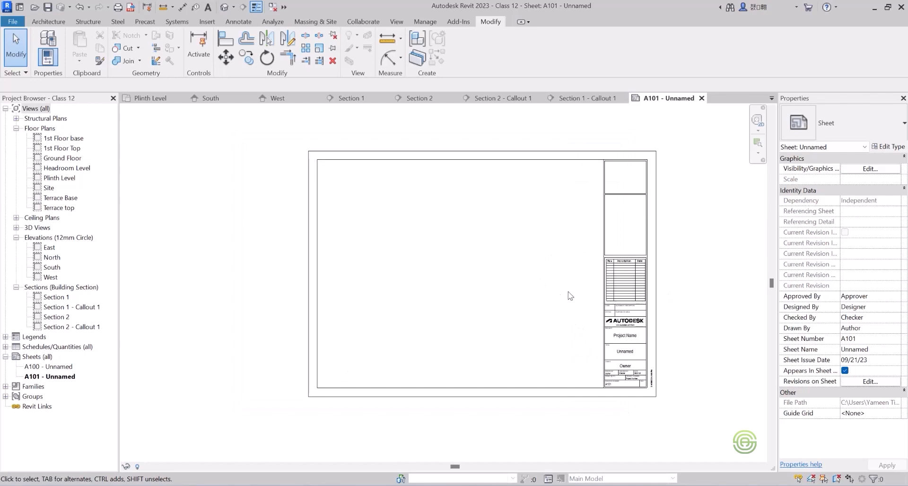
scroll(693, 275, "up", 1)
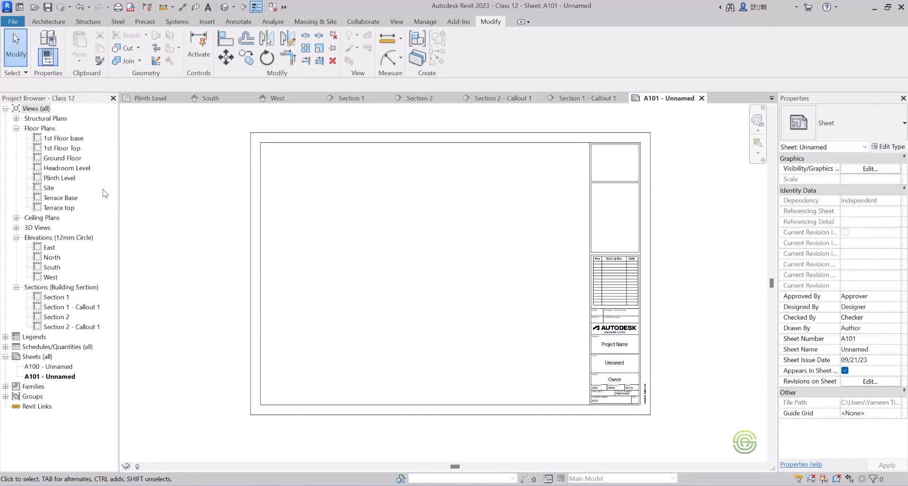
Place the Plinth Level floor plan in the lower-left area of sheet A101.
left_click(66, 180)
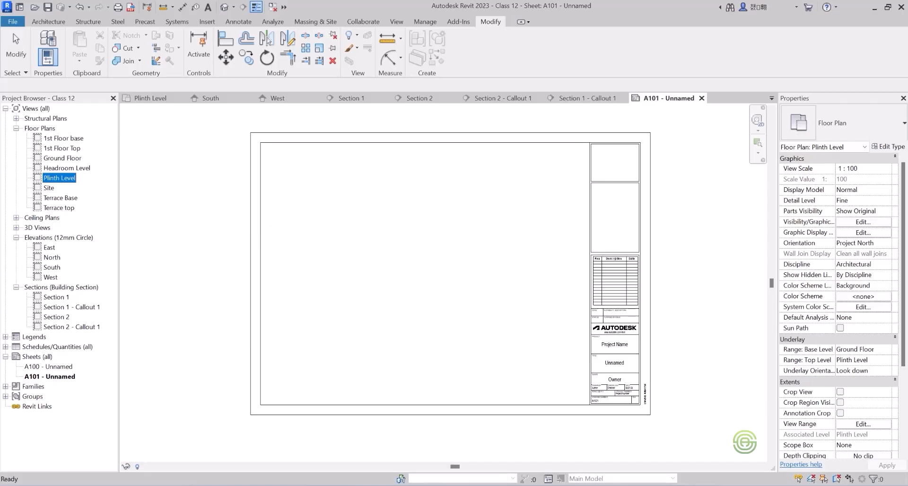
left_click_drag(59, 178, 351, 299)
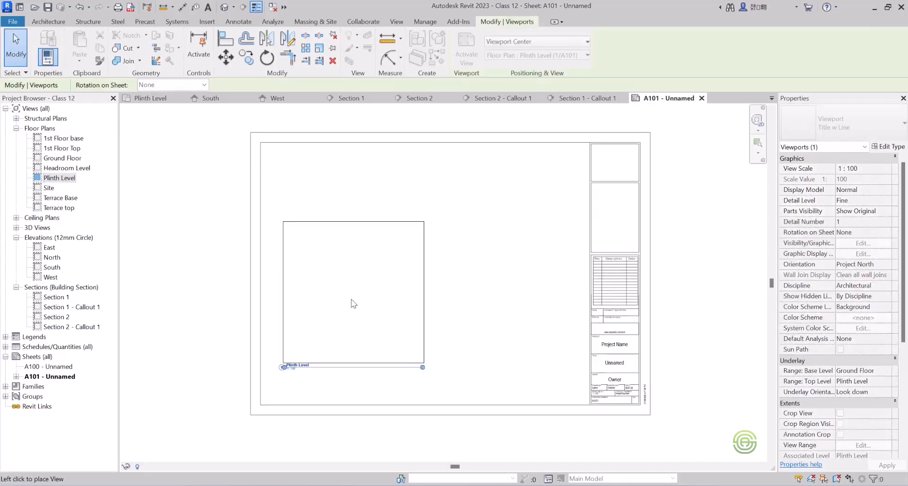
left_click(343, 324)
scroll(348, 358, "up", 1)
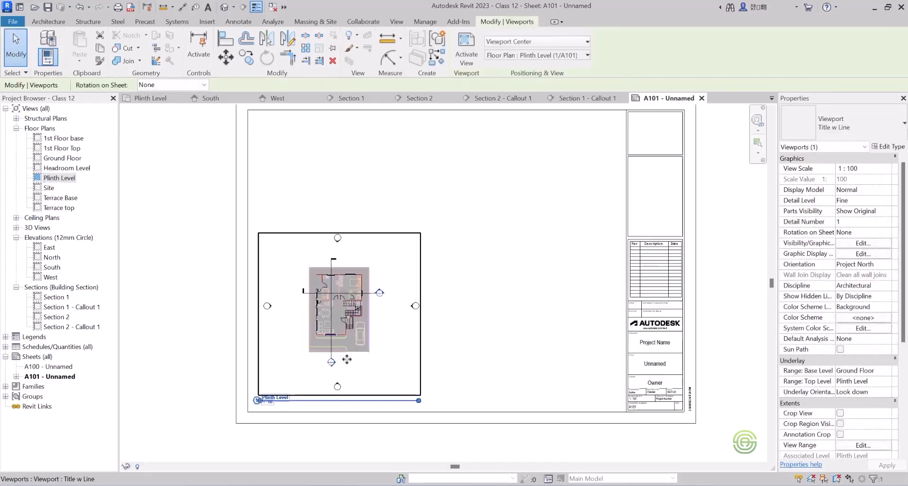
scroll(347, 359, "up", 1)
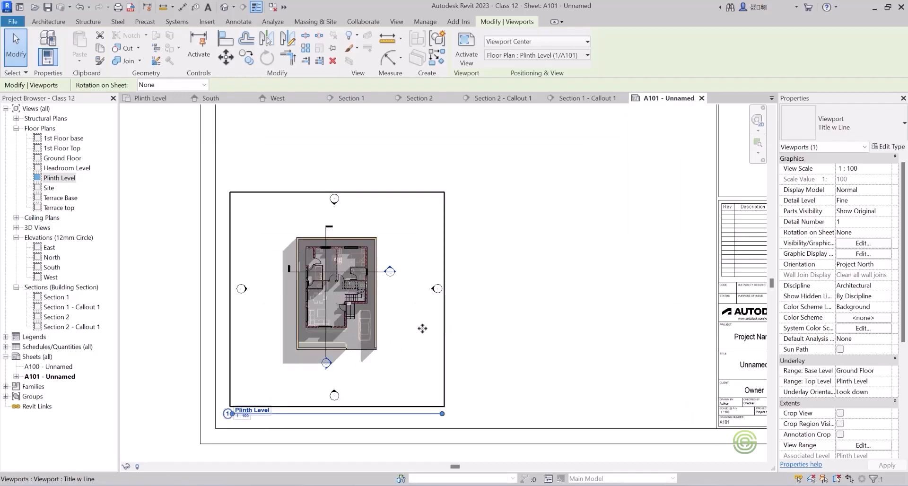
Activate the Plinth Level view, enable Crop View with a visible crop region, and shrink all four sides closer around the house plan.
key("Escape")
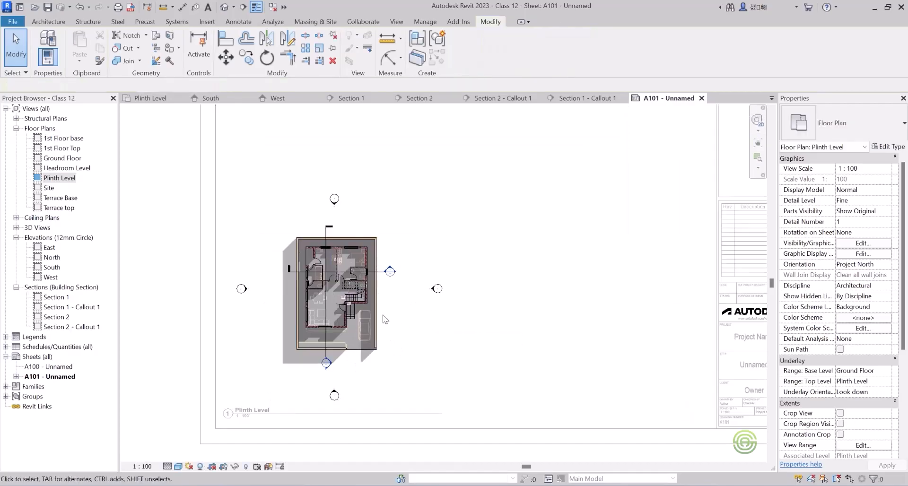
left_click(839, 424)
left_click(840, 413)
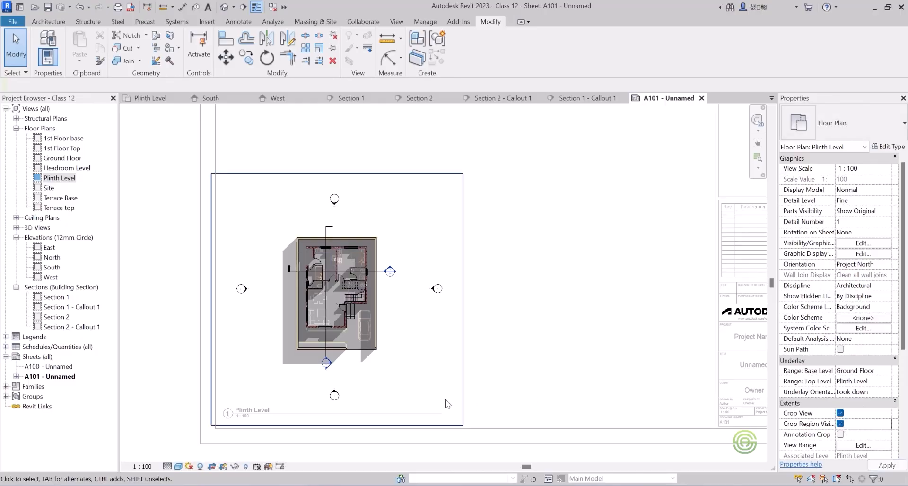
left_click(336, 426)
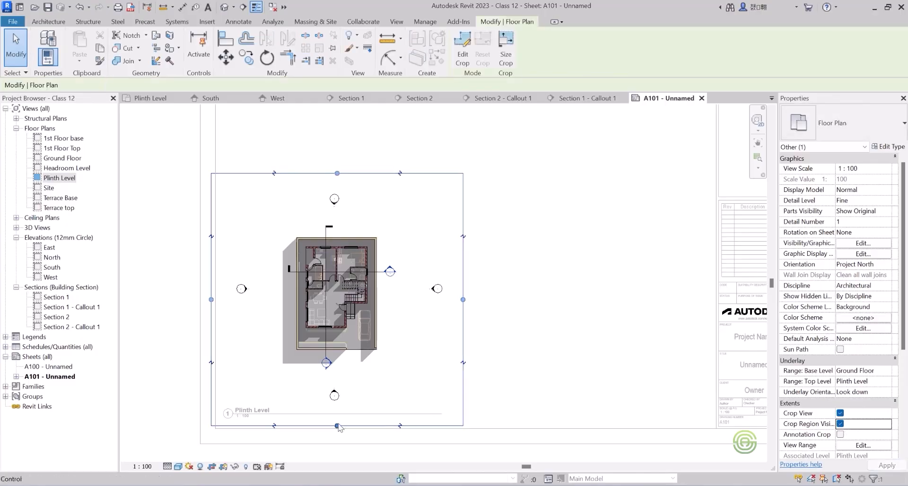
left_click_drag(337, 426, 341, 379)
left_click_drag(336, 173, 336, 215)
left_click_drag(463, 297, 410, 297)
left_click_drag(211, 297, 258, 298)
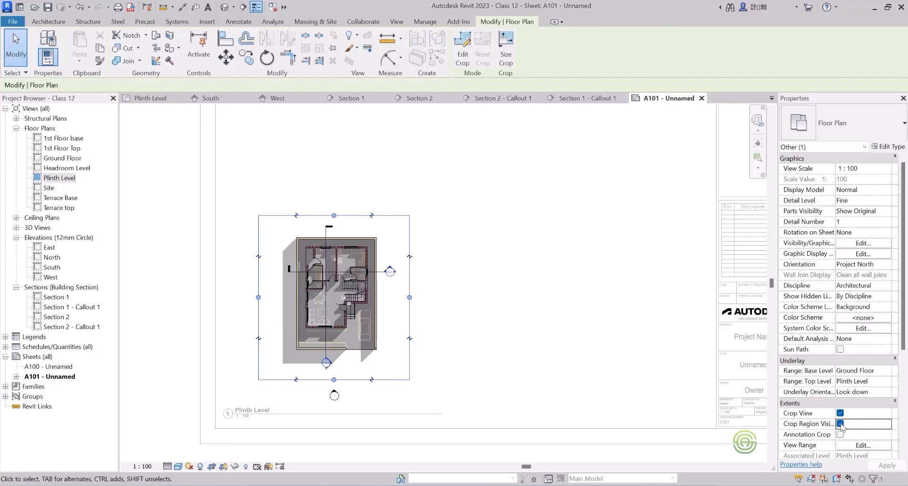
Try hiding the crop region of the activated Plinth Level view.
left_click(840, 424)
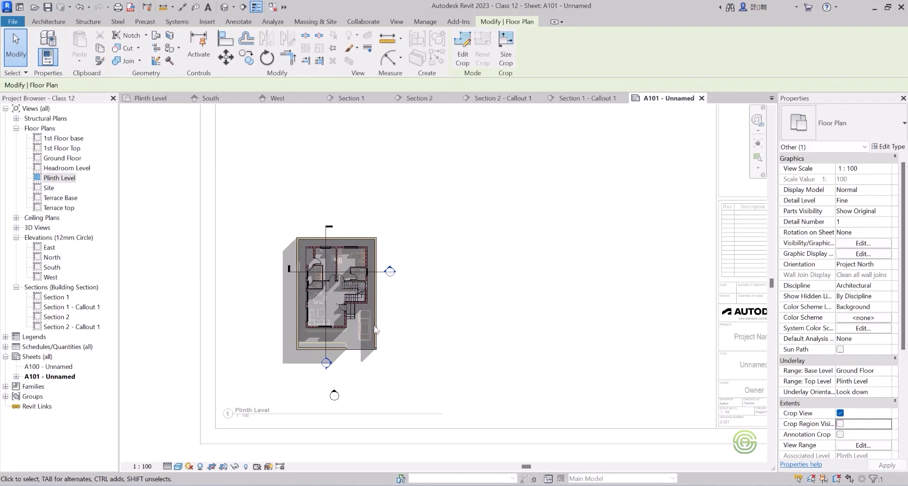
scroll(285, 385, "down", 1)
scroll(331, 399, "up", 1)
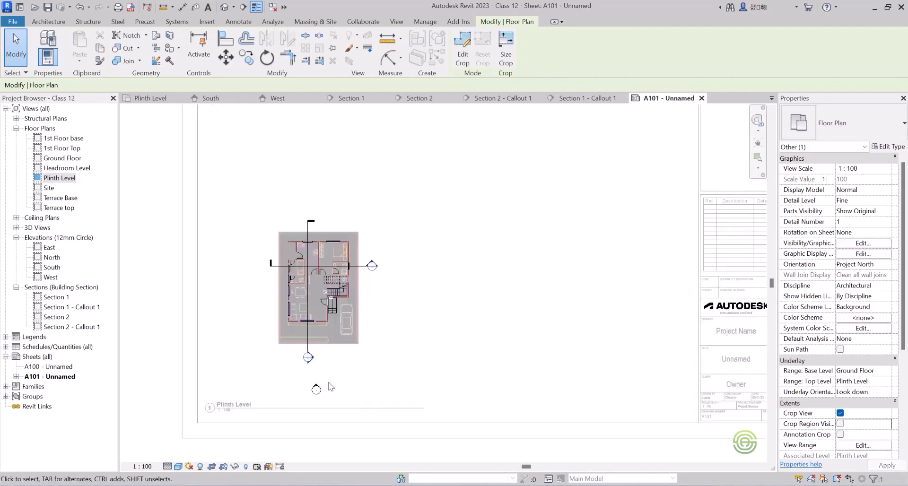
Deactivate the Plinth Level view and move its viewport slightly upward on sheet A101.
double_click(444, 369)
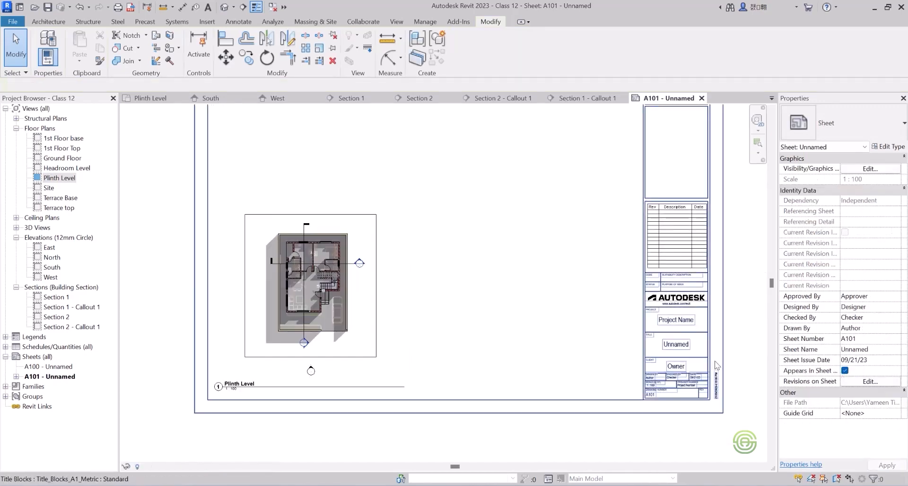
left_click(357, 291)
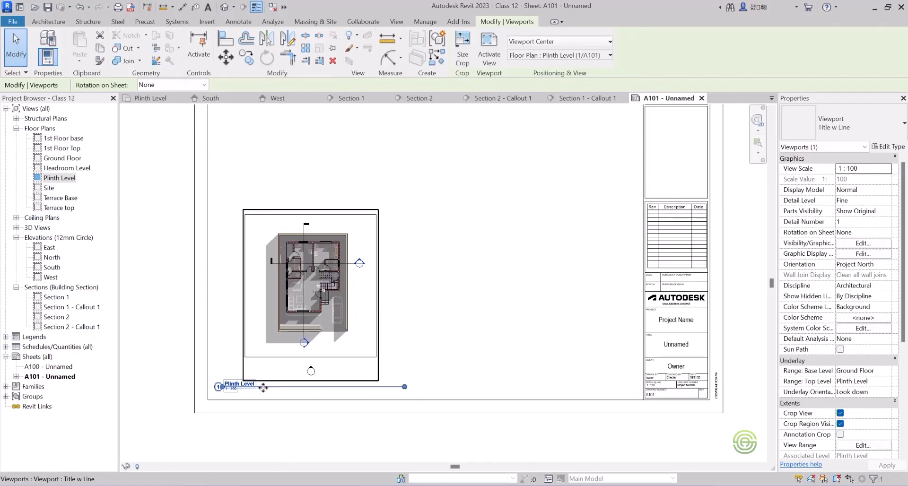
left_click_drag(263, 381, 264, 367)
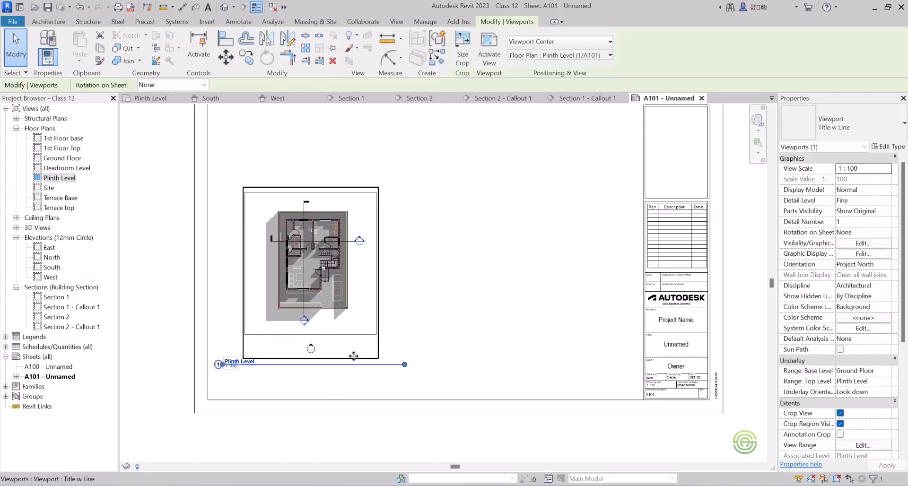
Try turning off Crop View for the Plinth Level viewport to compare the uncropped plan.
left_click(840, 413)
double_click(408, 304)
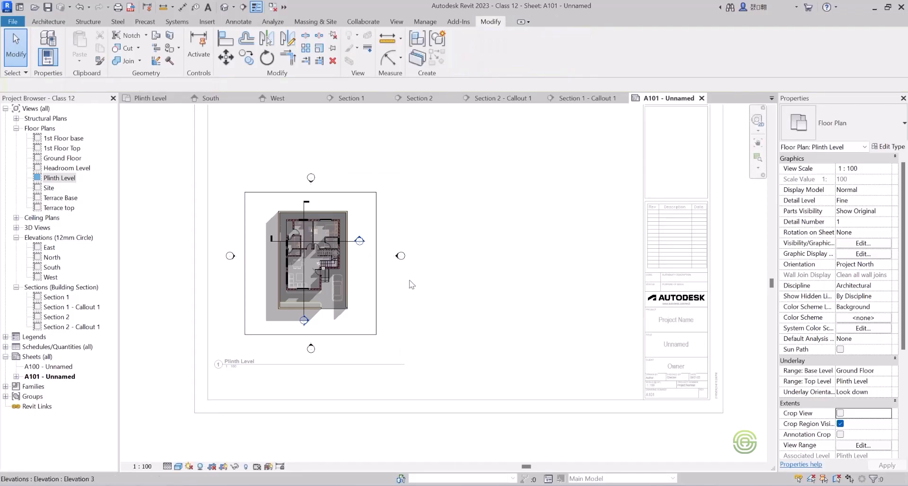
double_click(415, 287)
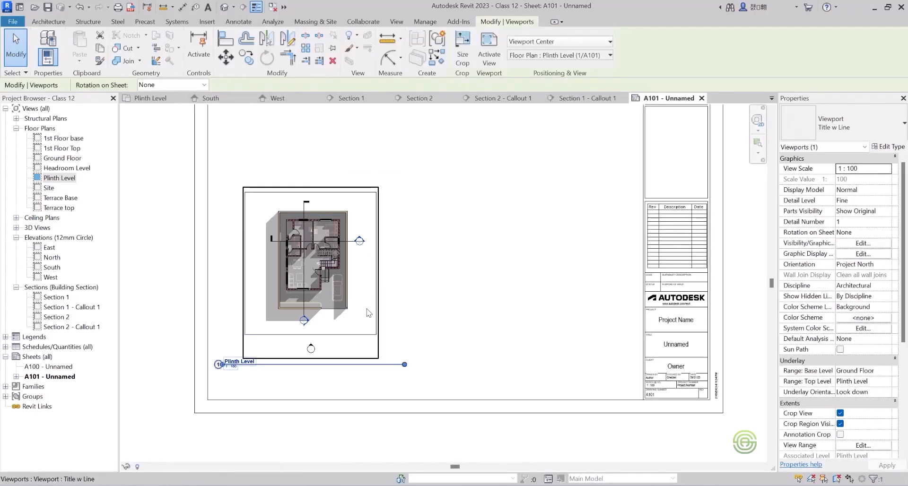
Hide the crop region of the Plinth Level view and move the view title up closer beneath the plan.
double_click(379, 348)
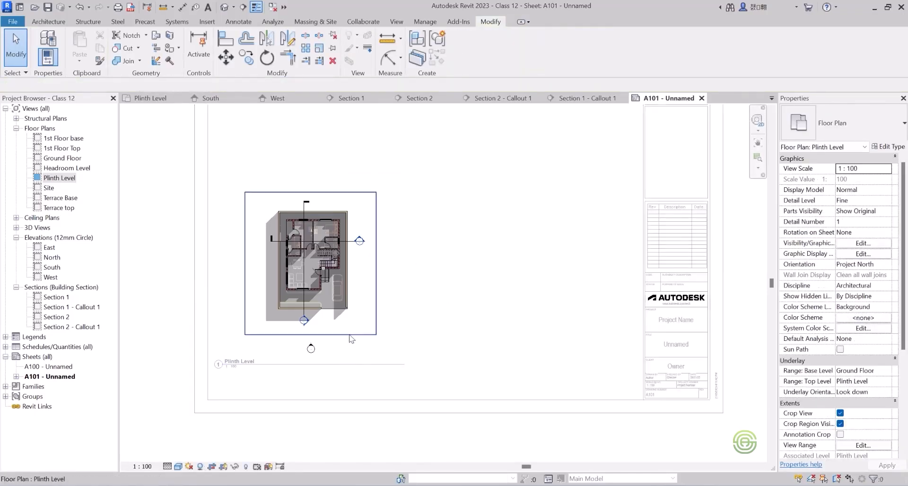
left_click(841, 424)
double_click(368, 365)
left_click_drag(281, 364, 297, 335)
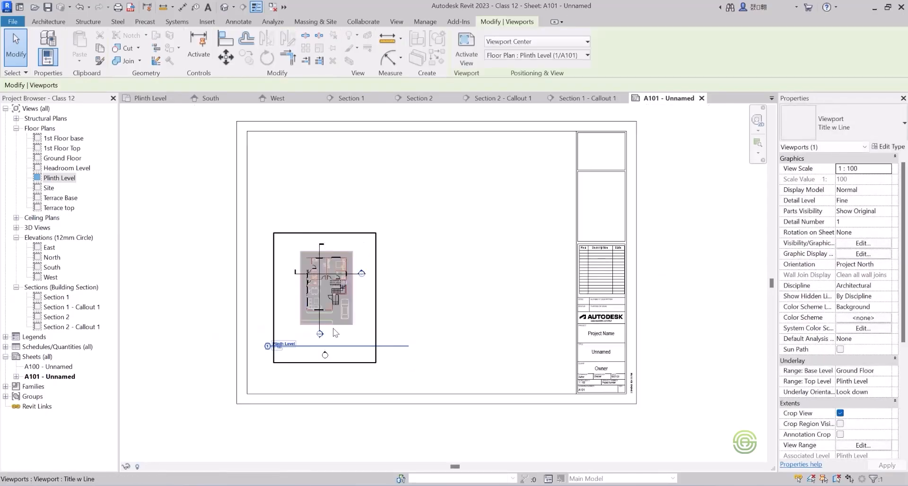
Turn on Annotation Crop for the Plinth Level viewport to trim the elevation marker below the plan.
scroll(229, 257, "up", 1)
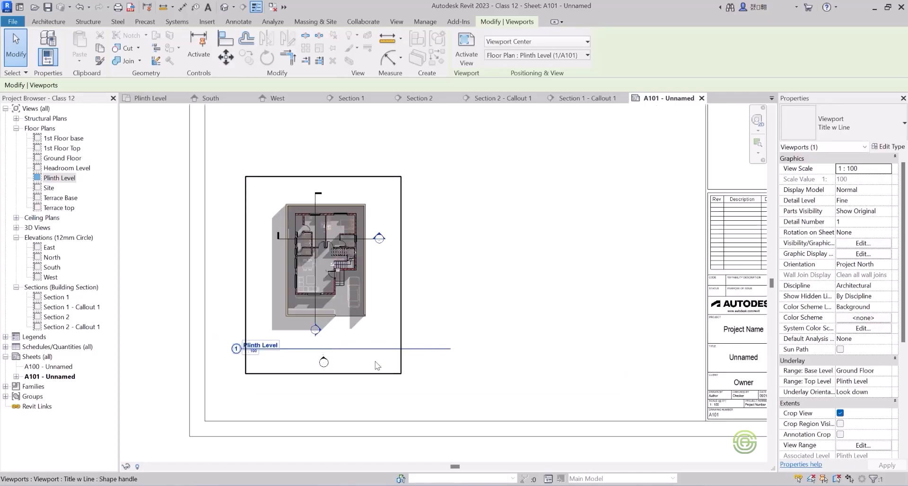
left_click(400, 363)
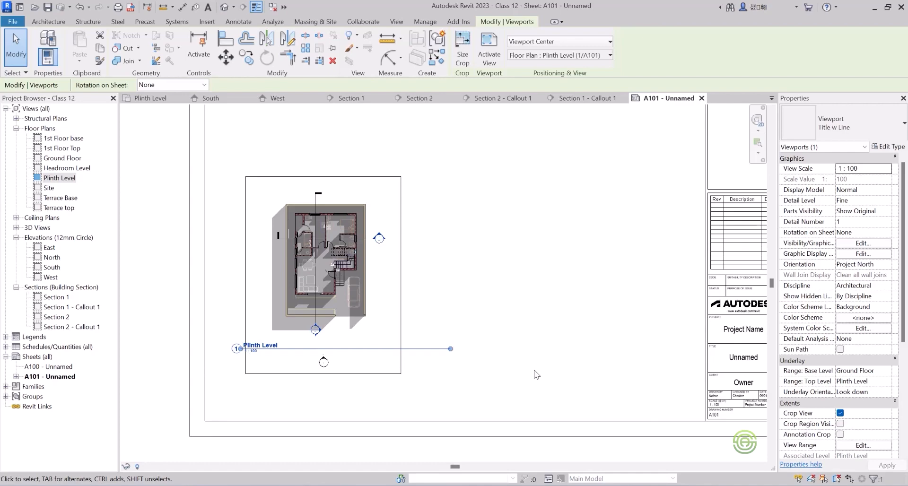
double_click(358, 365)
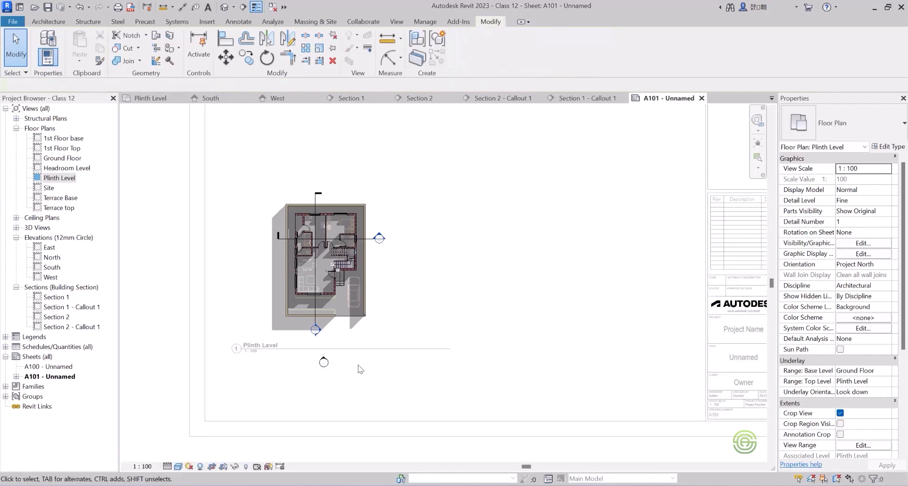
double_click(715, 365)
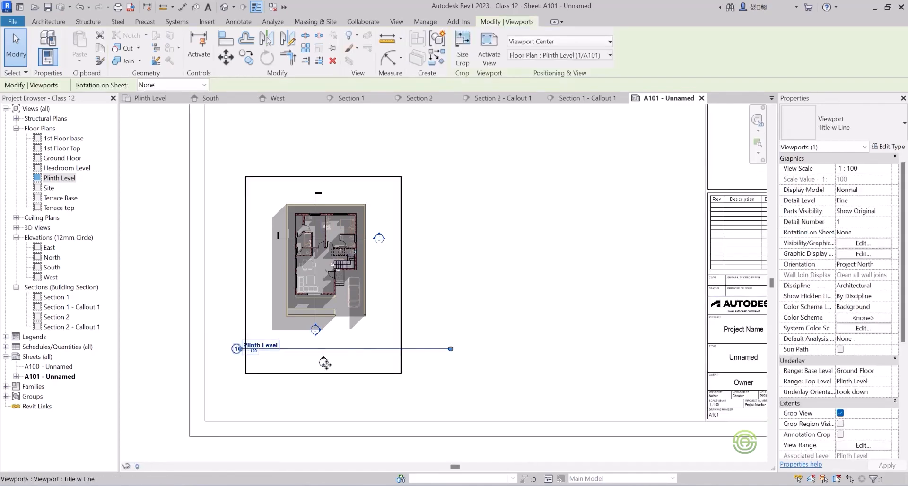
left_click(841, 434)
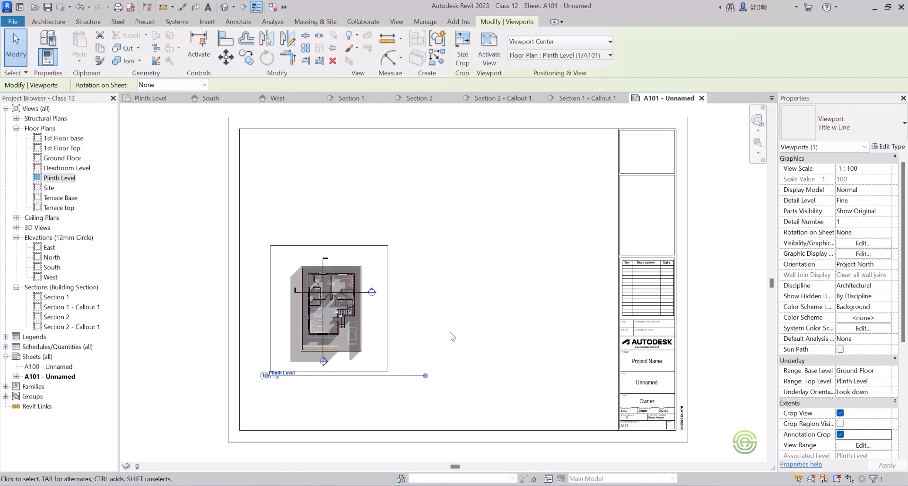
left_click(425, 286)
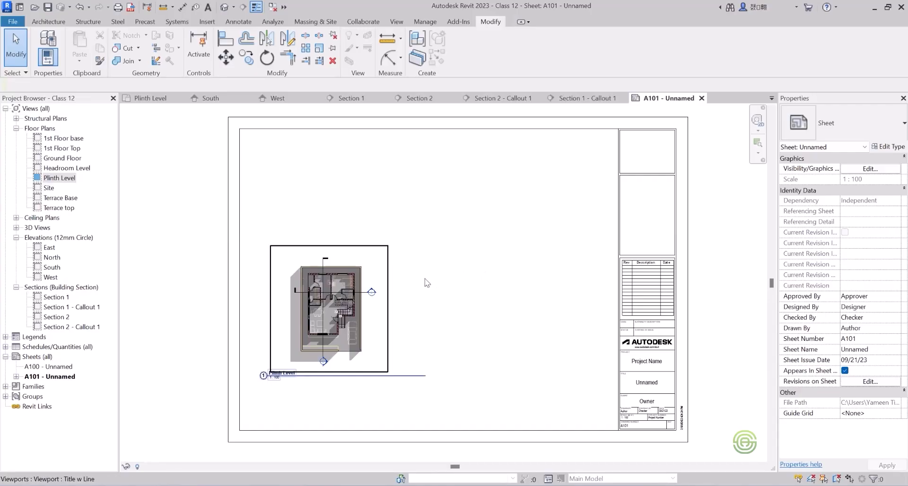
Move the Plinth Level viewport into the sheet's lower-left corner and shift its view title to the right beneath the plan.
left_click(333, 303)
left_click_drag(334, 303, 317, 347)
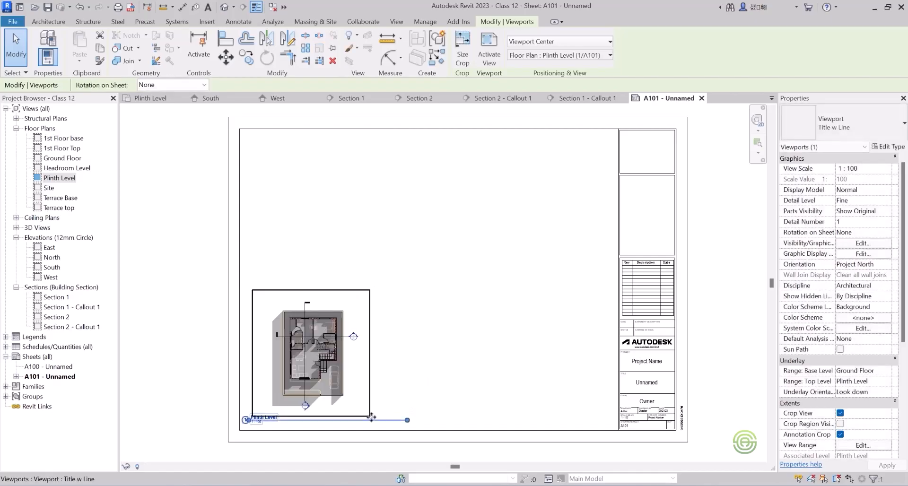
left_click(401, 397)
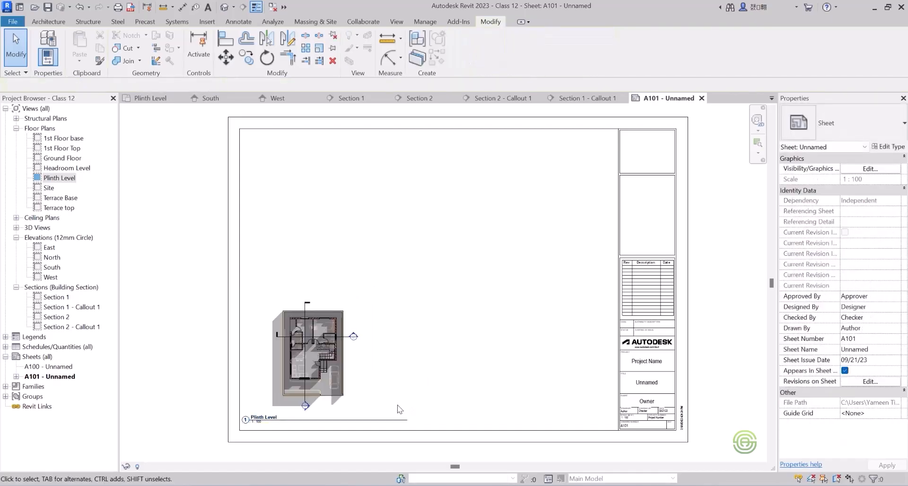
left_click(378, 420)
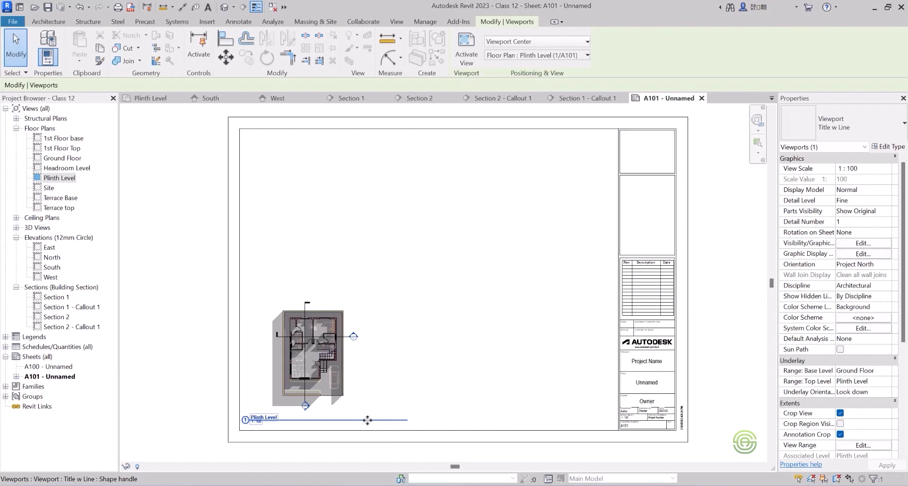
left_click_drag(375, 421, 414, 426)
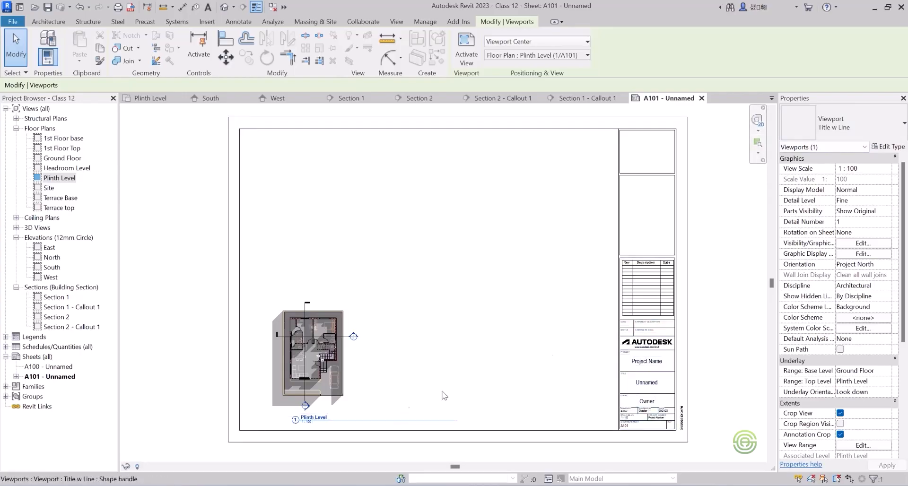
Set the Plinth Level viewport's view scale to 1 : 50.
left_click(878, 169)
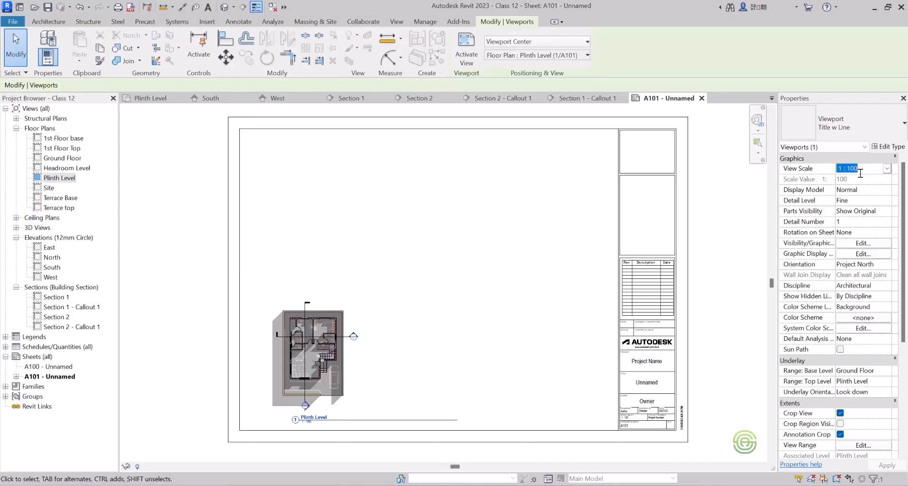
left_click(887, 169)
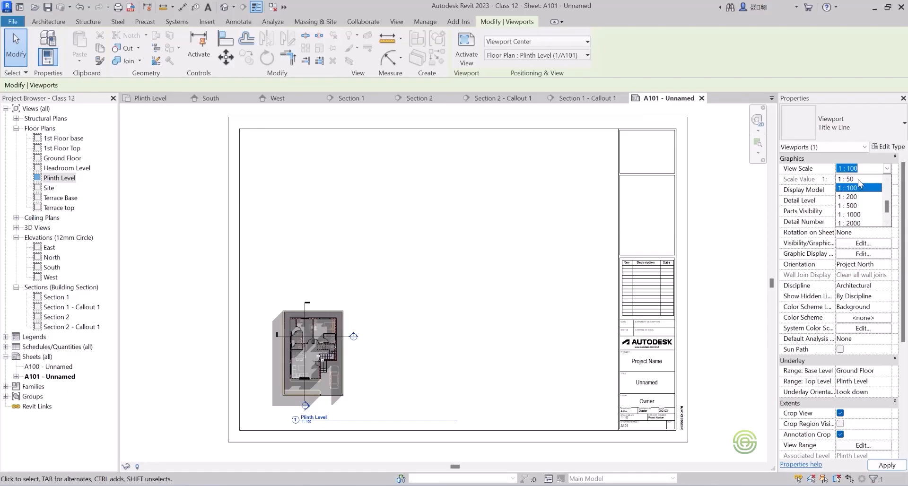
left_click(857, 179)
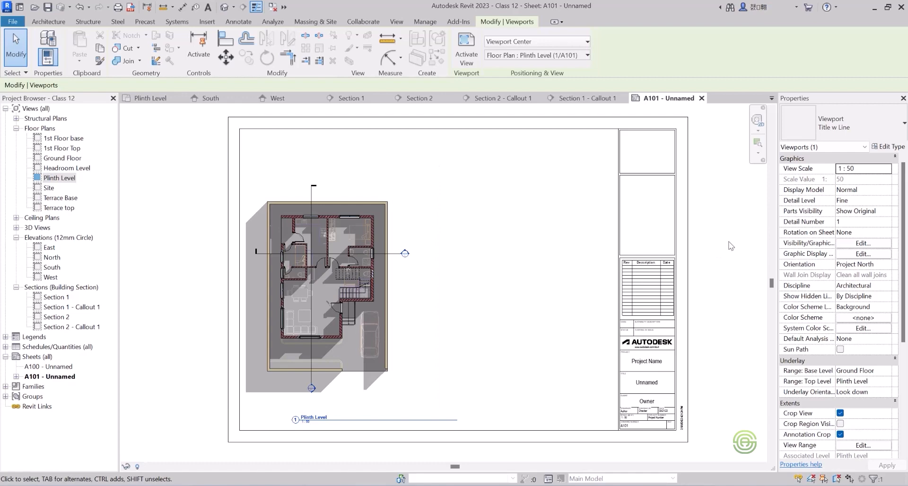
Turn off Show Extension Line in the Title w Line viewport type.
left_click(886, 146)
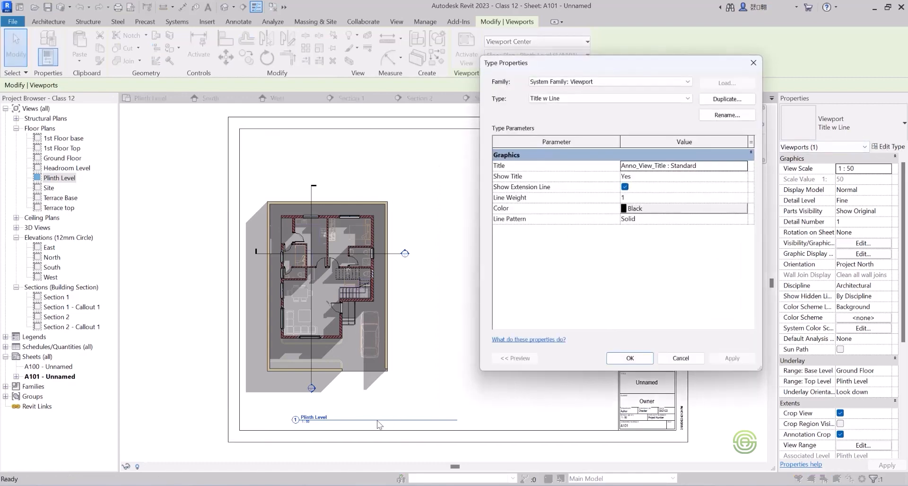
left_click(625, 188)
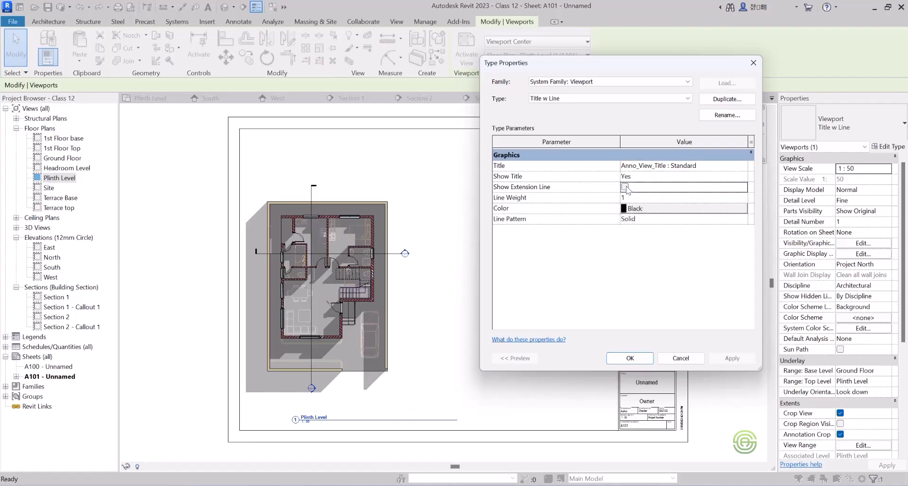
left_click(630, 358)
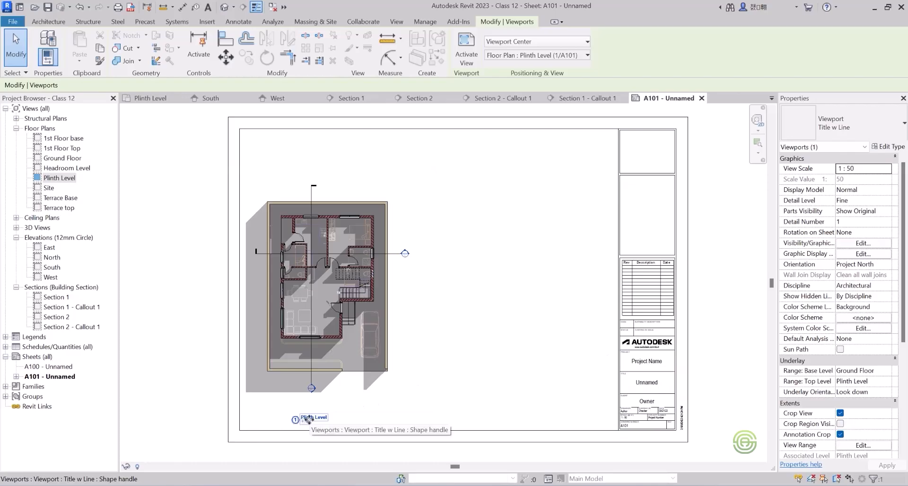
Move the Plinth Level viewport slightly down and right, and place its view title close beneath the plan's lower-left corner.
left_click_drag(308, 419, 286, 416)
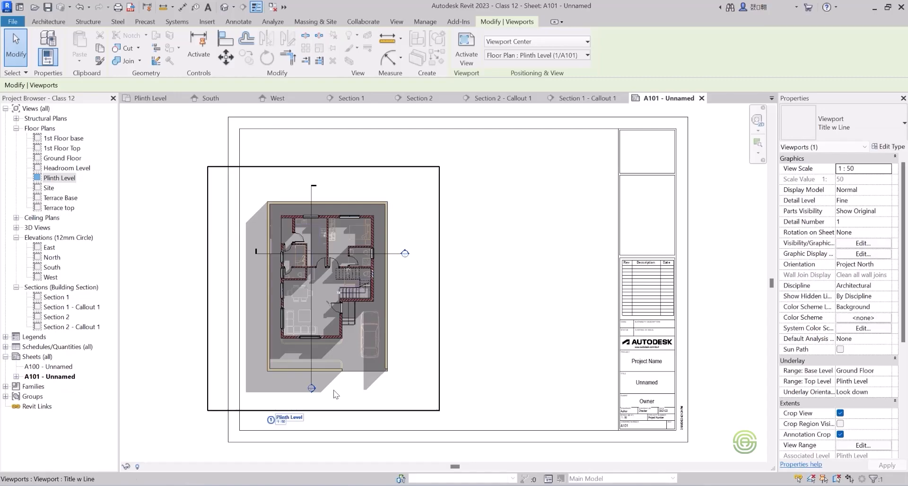
left_click(359, 309)
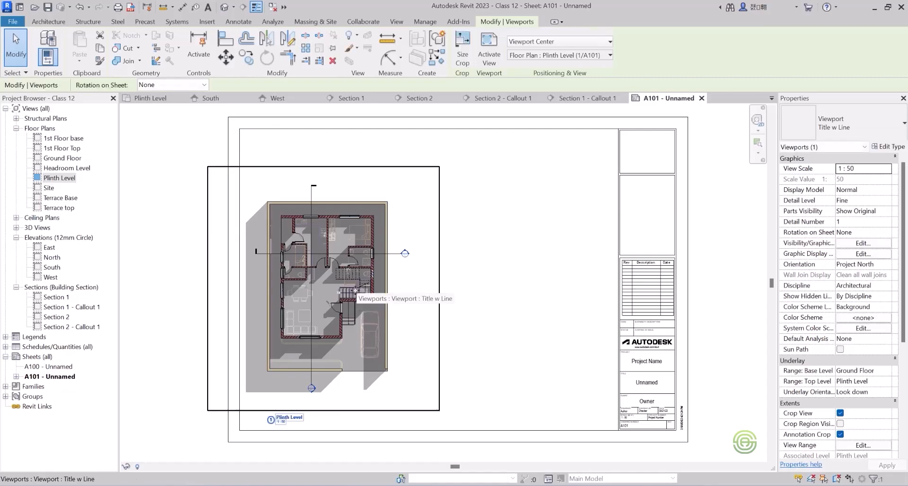
mouse_move(351, 297)
left_mouse_down()
mouse_move(351, 316)
mouse_move(338, 301)
left_mouse_up()
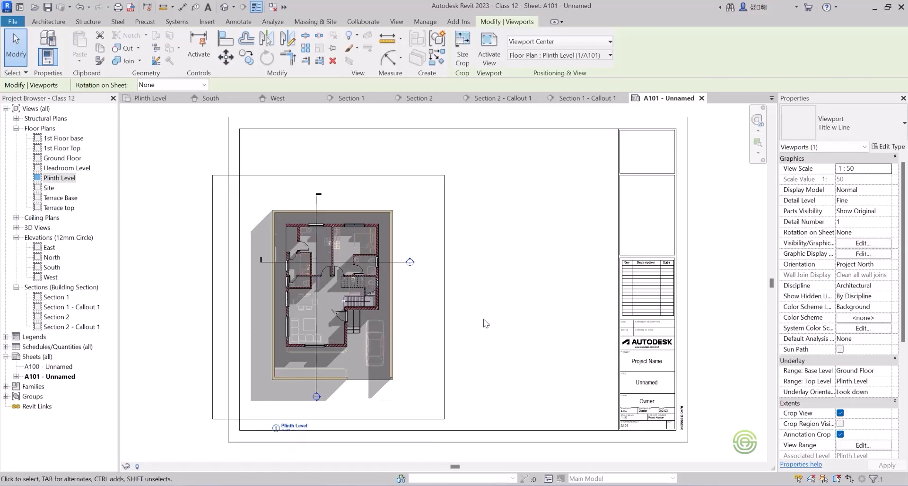
left_click(344, 423)
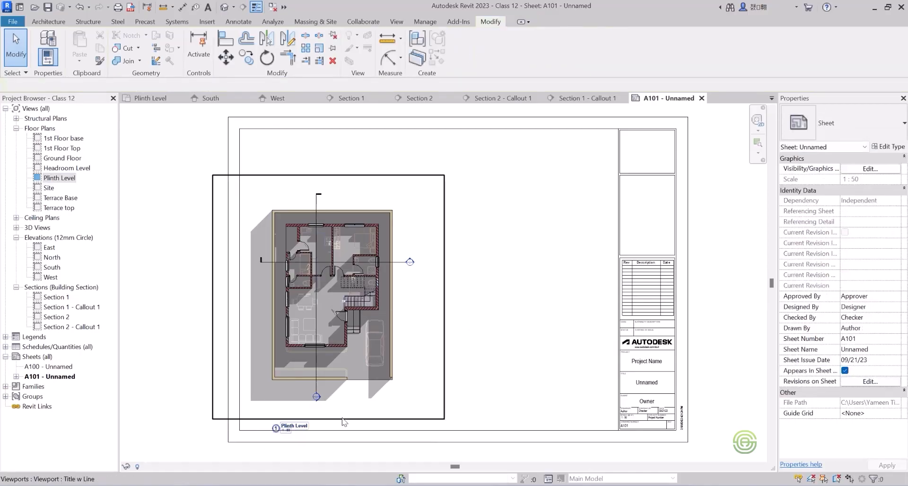
left_click(303, 432)
mouse_move(299, 426)
left_mouse_down()
mouse_move(314, 412)
mouse_move(293, 412)
left_mouse_up()
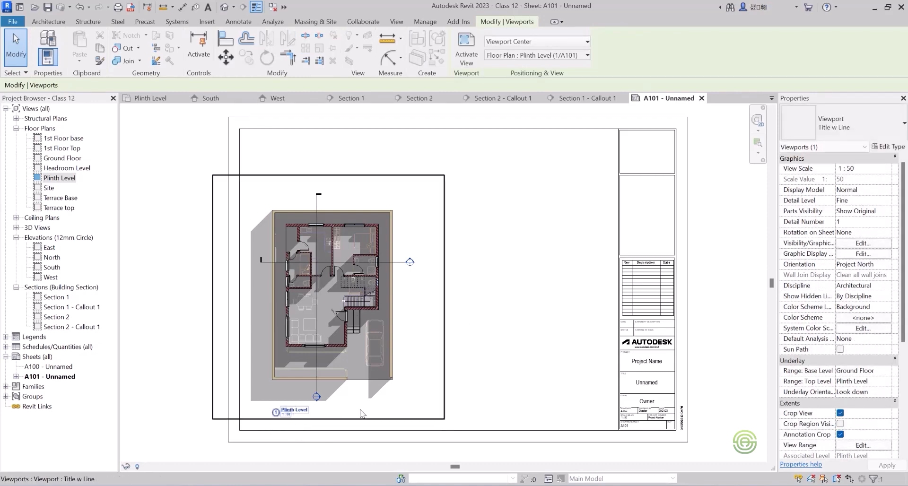
left_click(477, 320)
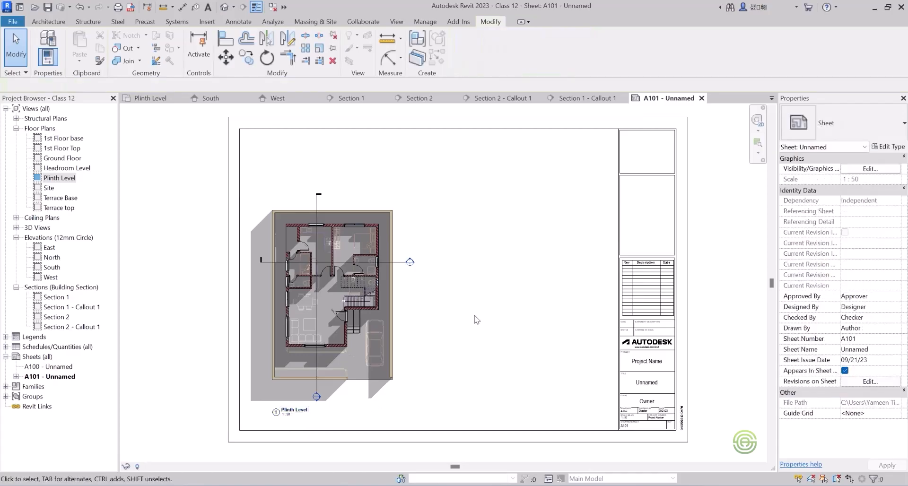
Activate the Plinth Level view on the sheet and make its crop region visible.
scroll(306, 346, "down", 1)
scroll(311, 374, "down", 2)
scroll(362, 326, "up", 1)
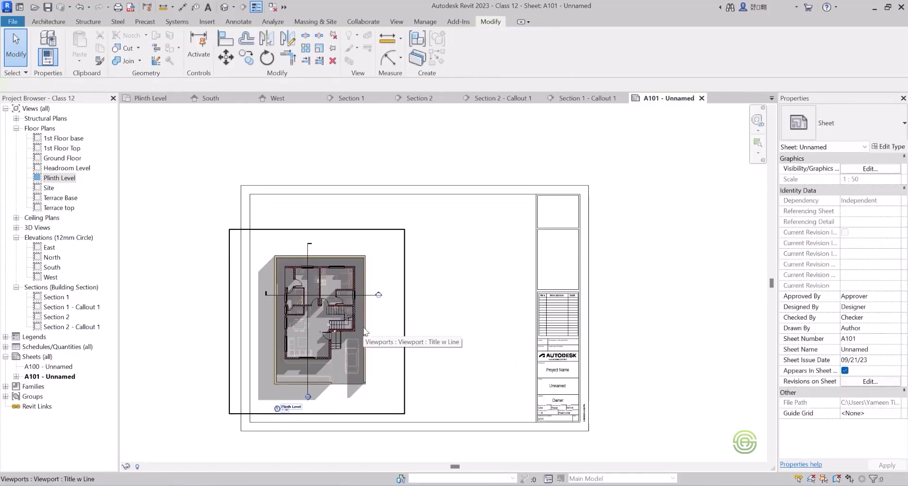
scroll(330, 305, "up", 1)
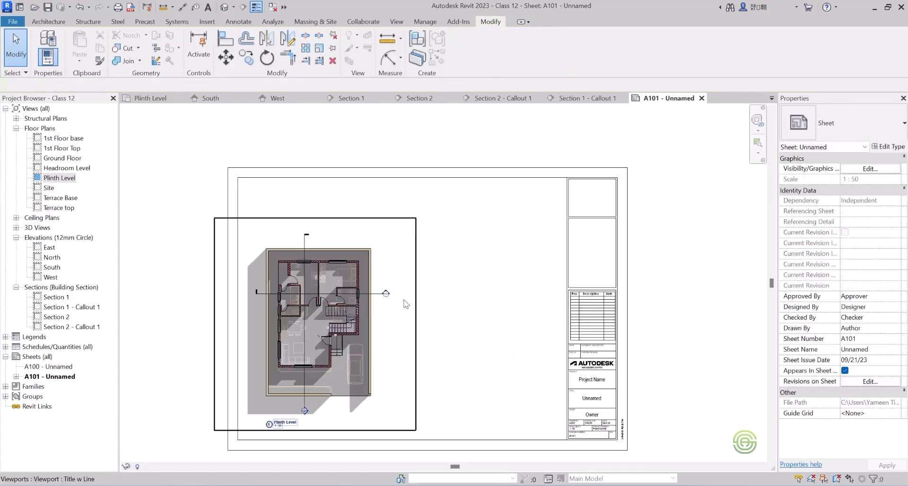
double_click(368, 308)
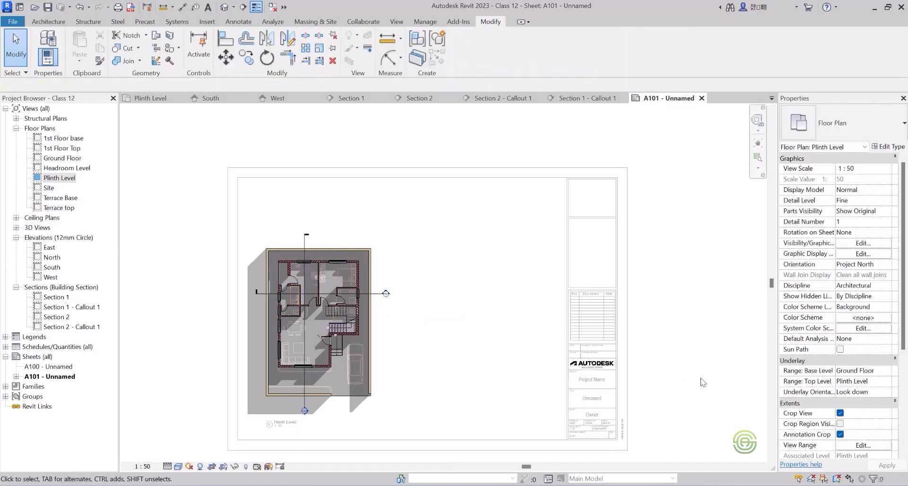
left_click(840, 424)
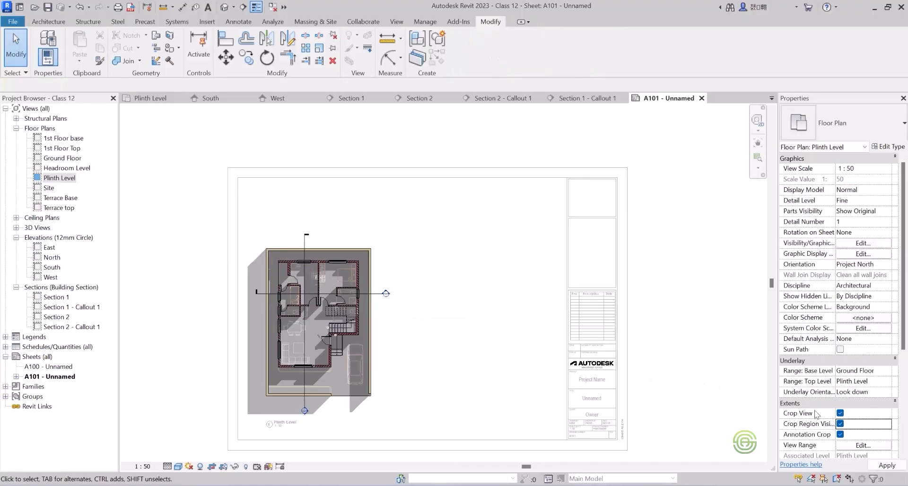
Tighten all four sides of the crop region around the plan, hide the region again and deactivate the view.
left_click(415, 324)
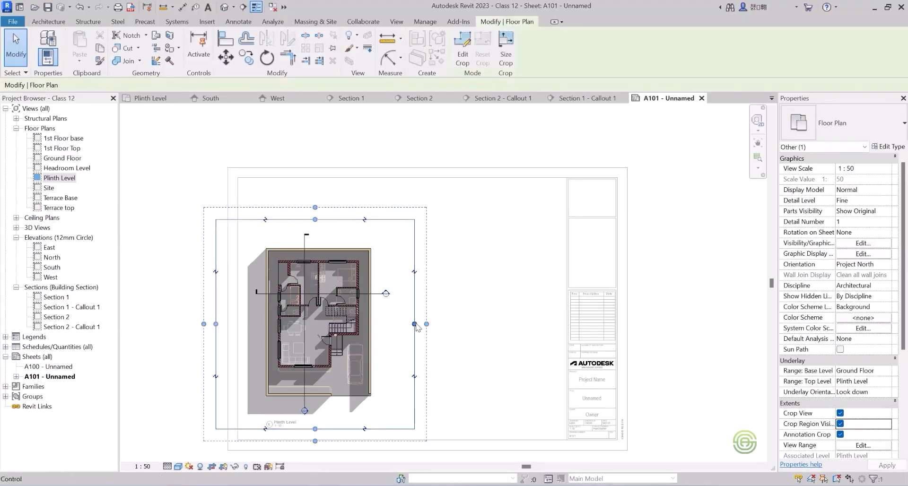
left_click_drag(415, 325, 393, 324)
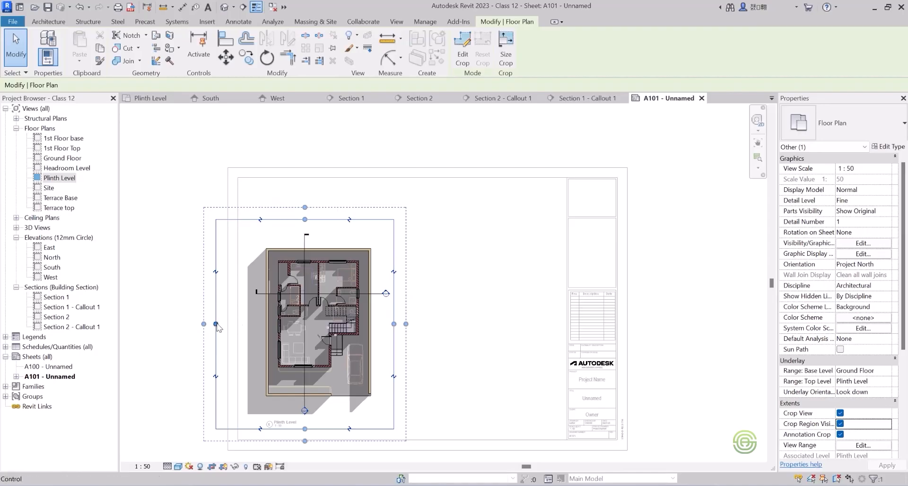
mouse_move(226, 323)
left_mouse_down()
mouse_move(251, 323)
mouse_move(242, 323)
left_mouse_up()
left_click_drag(320, 224, 320, 233)
left_click_drag(317, 429, 318, 418)
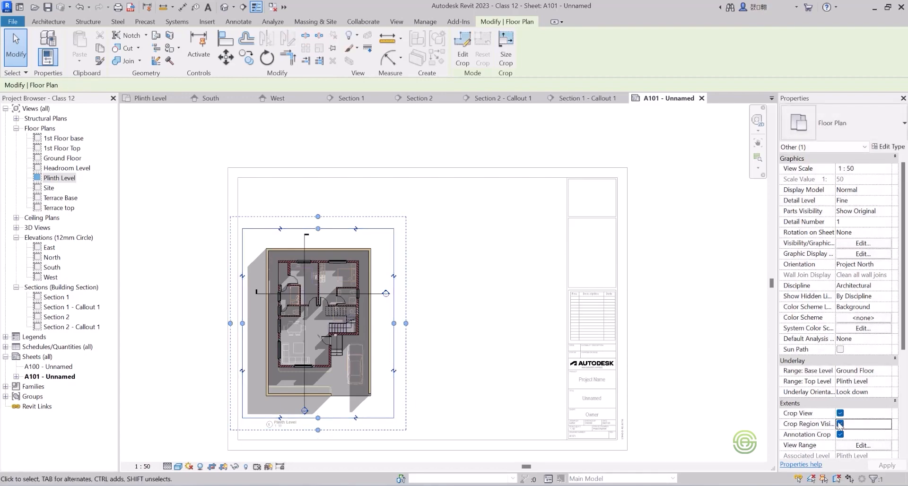
left_click(840, 424)
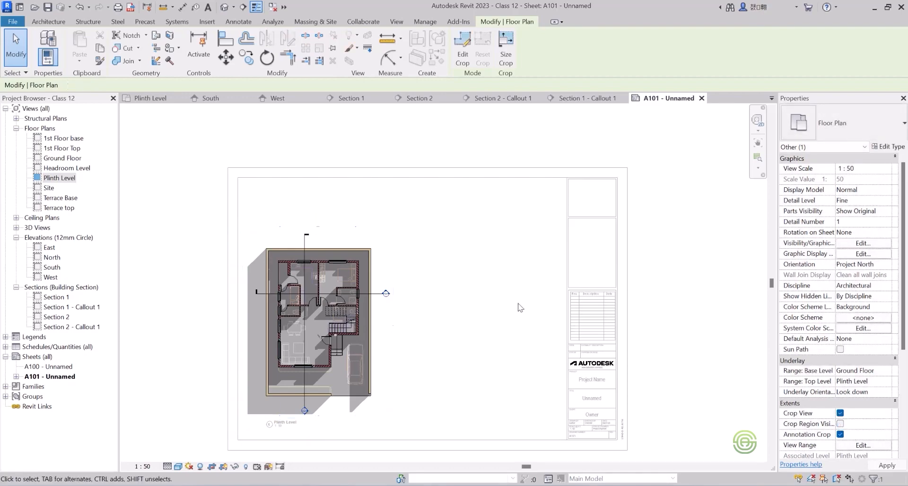
double_click(431, 297)
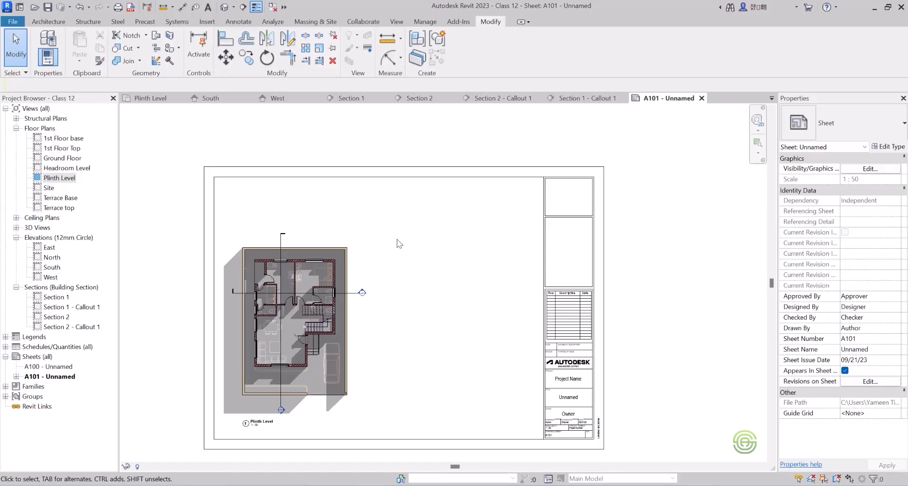
Review the Section 1 and Section 2 views and place Section 2 on sheet A101 beside the Plinth Level plan, in line with its title.
left_click(349, 99)
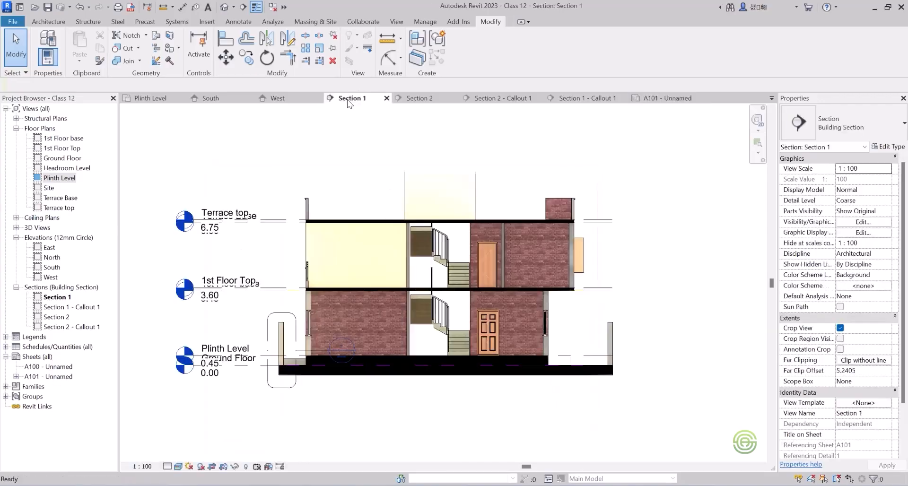
left_click(425, 99)
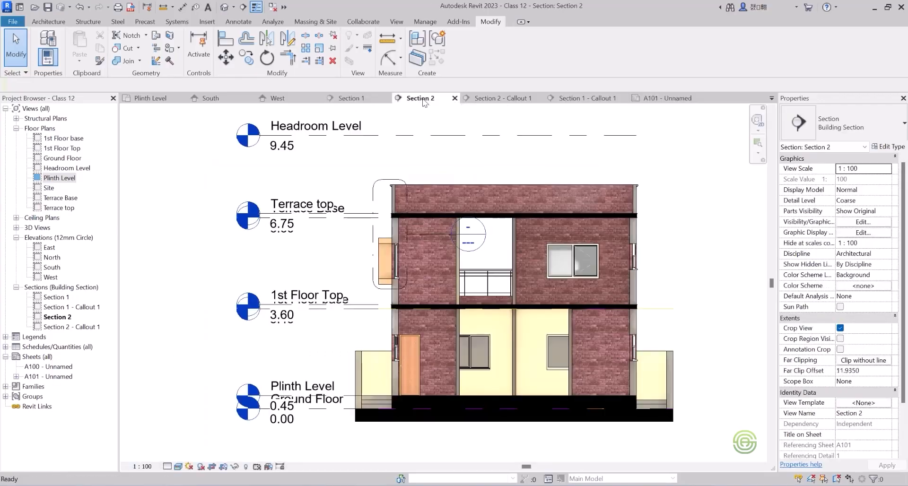
scroll(319, 263, "down", 3)
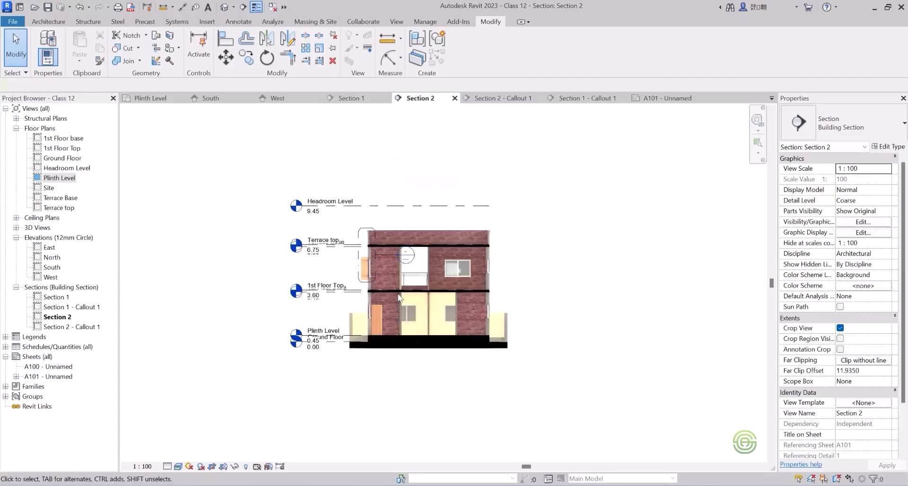
left_click(668, 99)
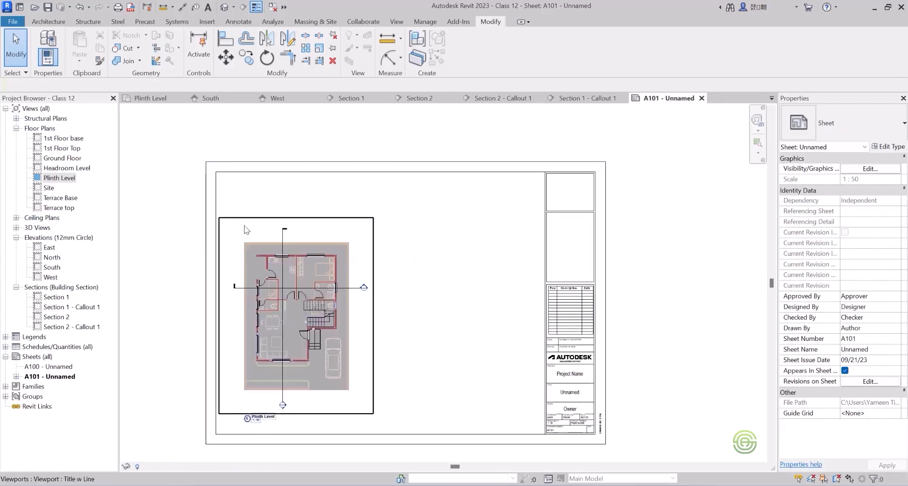
left_click(56, 318)
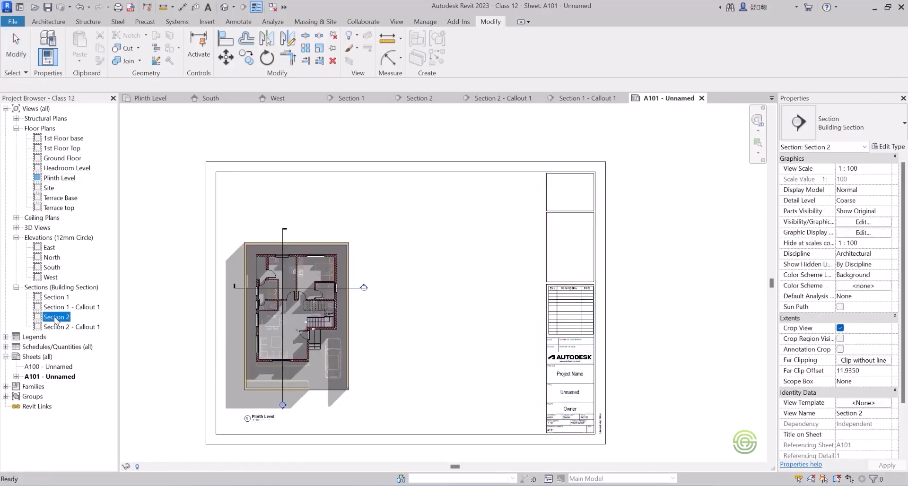
left_click_drag(453, 359, 452, 358)
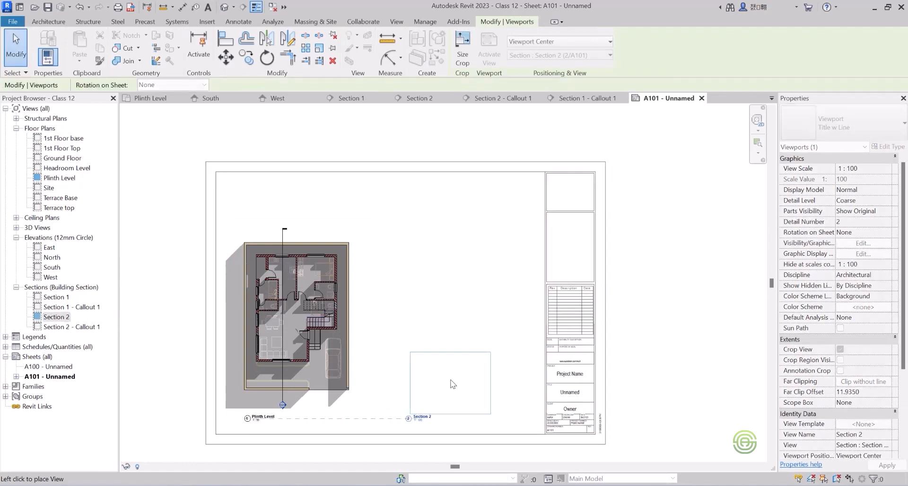
left_click(416, 387)
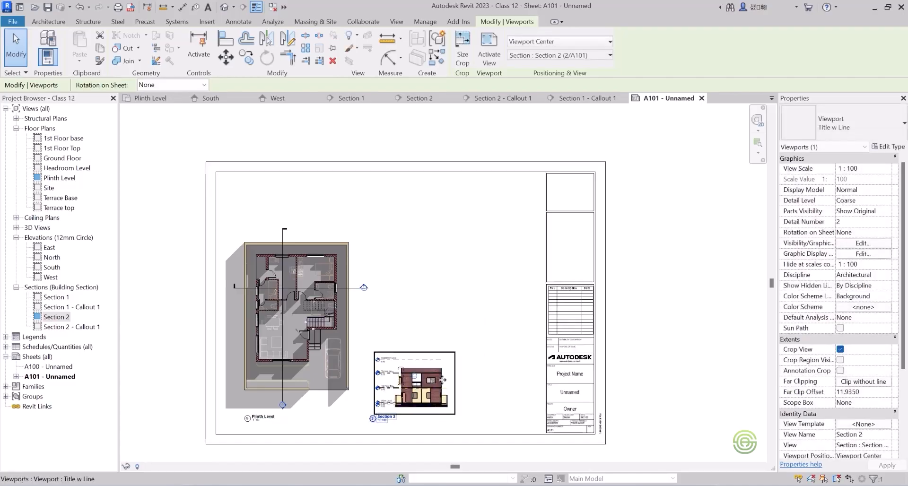
Set the Section 2 viewport's view scale to 1 : 50, leaving its title text unedited.
left_click(385, 417)
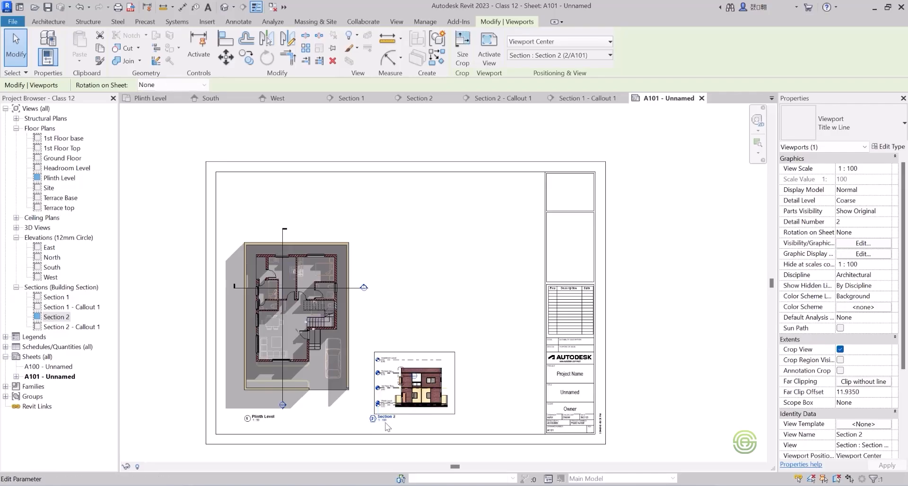
scroll(374, 426, "up", 2)
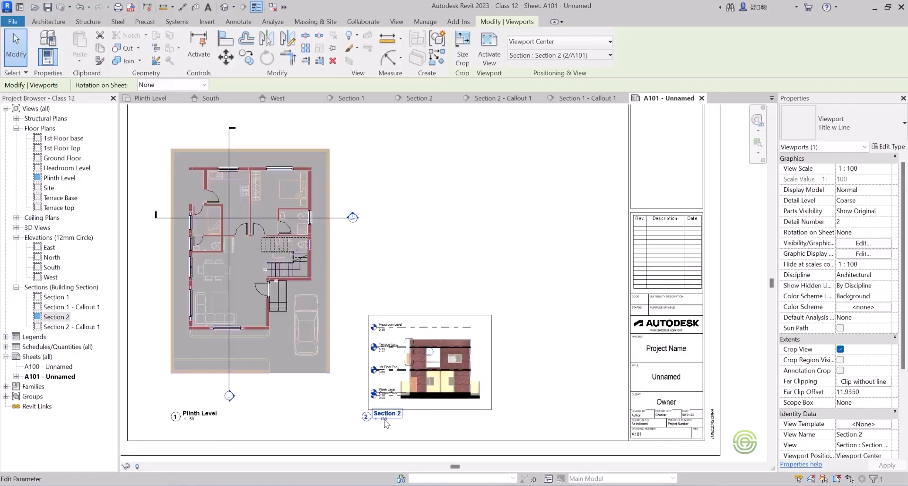
left_click(413, 422)
scroll(416, 423, "up", 3)
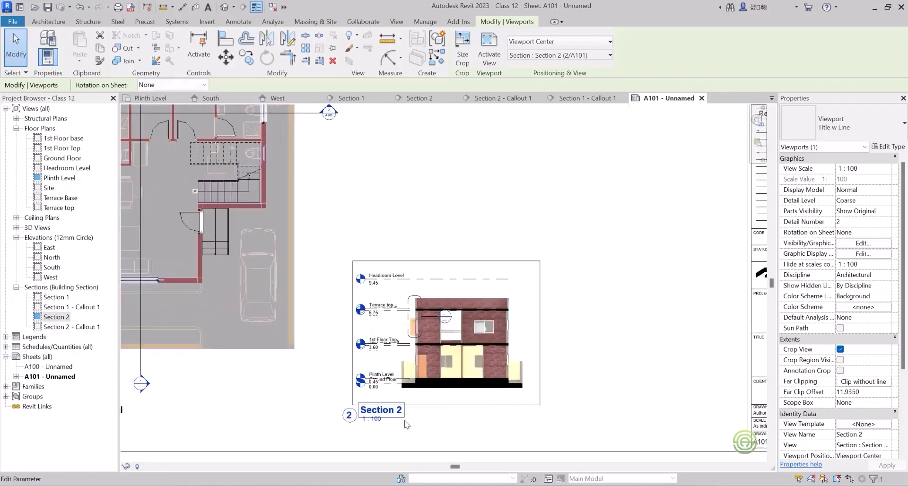
left_click(423, 424)
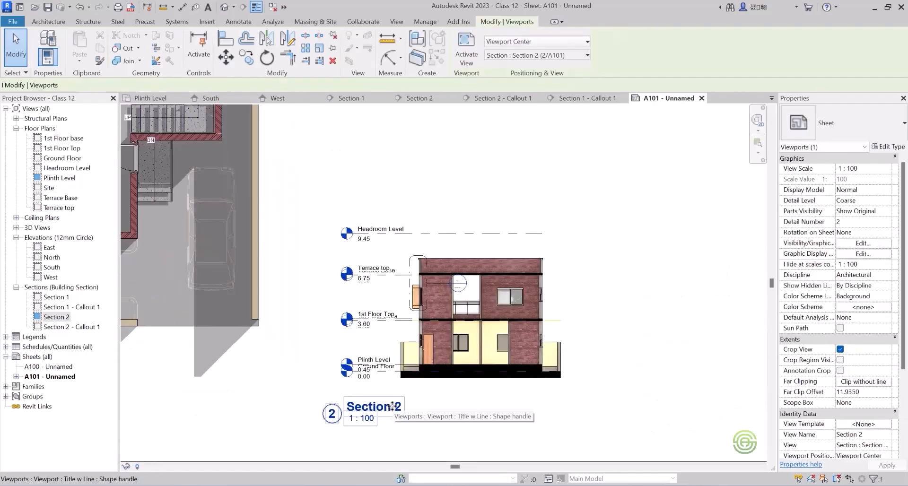
left_click(876, 169)
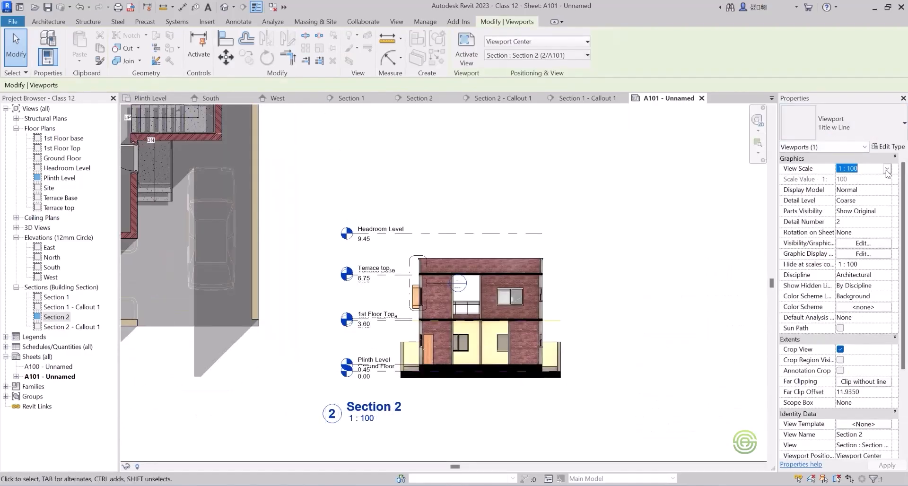
left_click(887, 168)
left_click(857, 207)
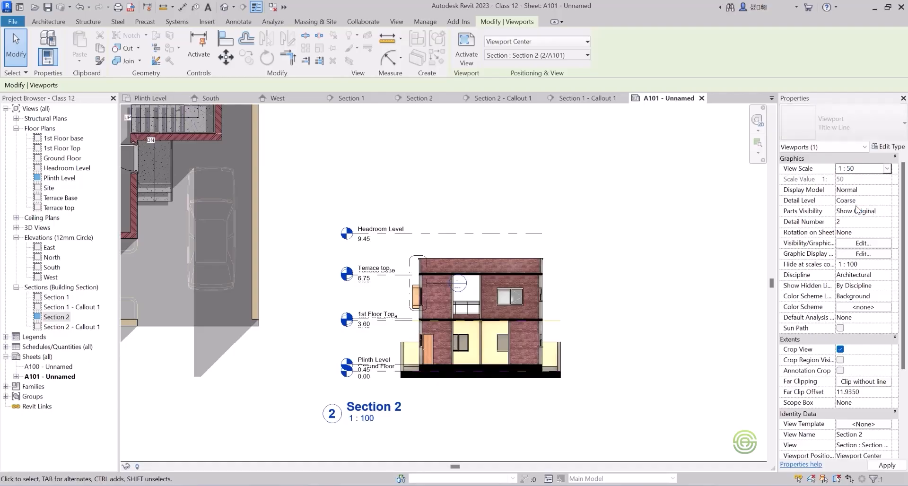
scroll(356, 348, "down", 4)
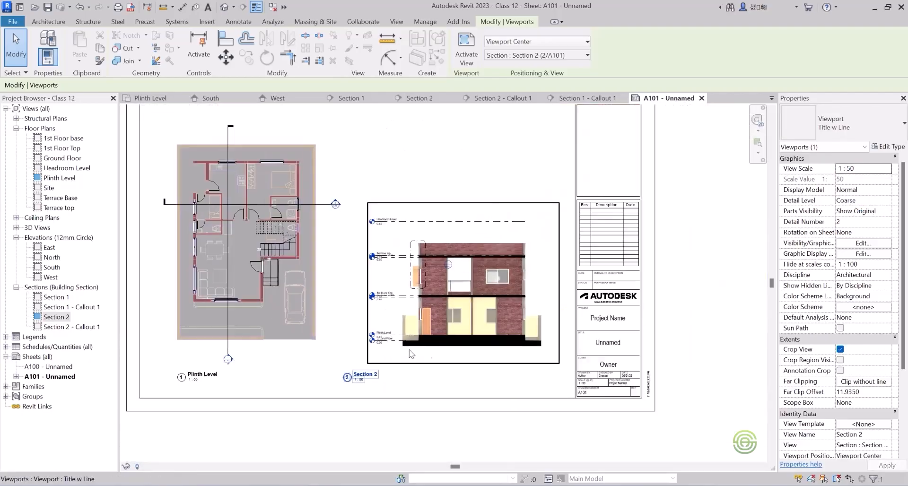
Shift the Section 2 viewport sideways between the plan and the title block, keeping its title in line with the Plinth Level title.
scroll(431, 330, "up", 2)
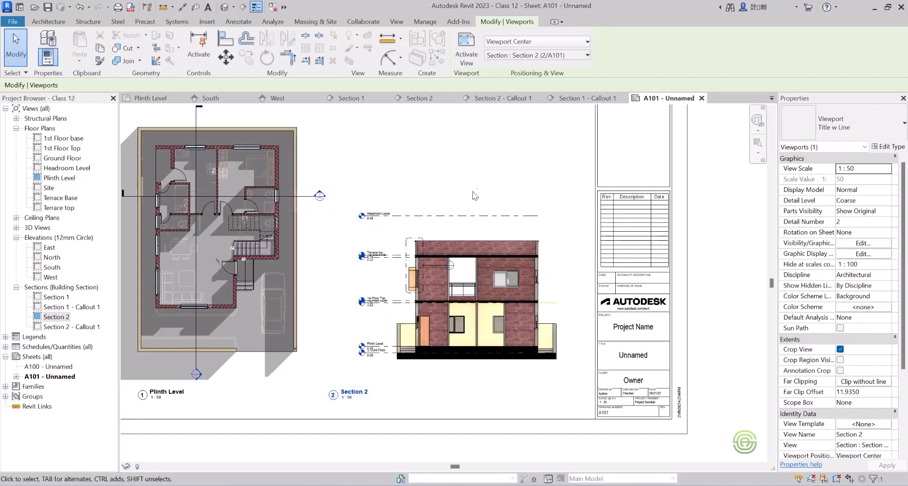
left_click(476, 217)
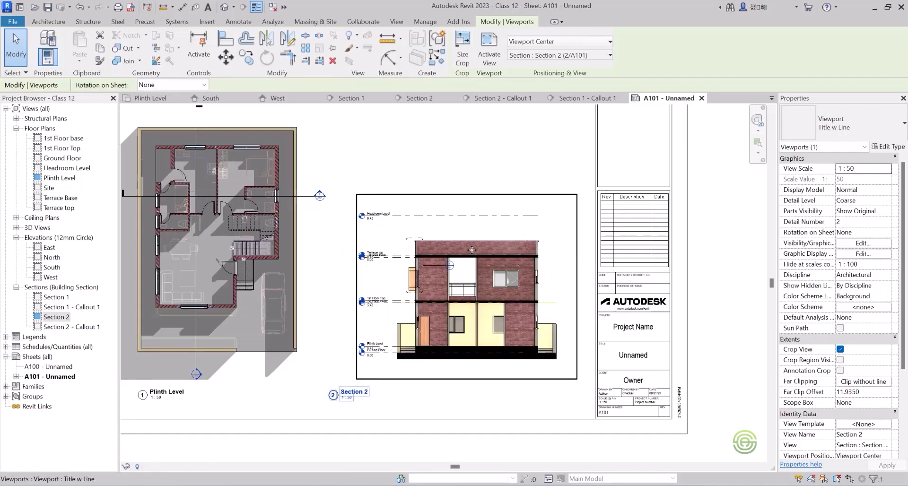
mouse_move(467, 250)
left_mouse_down()
mouse_move(450, 254)
mouse_move(468, 255)
left_mouse_up()
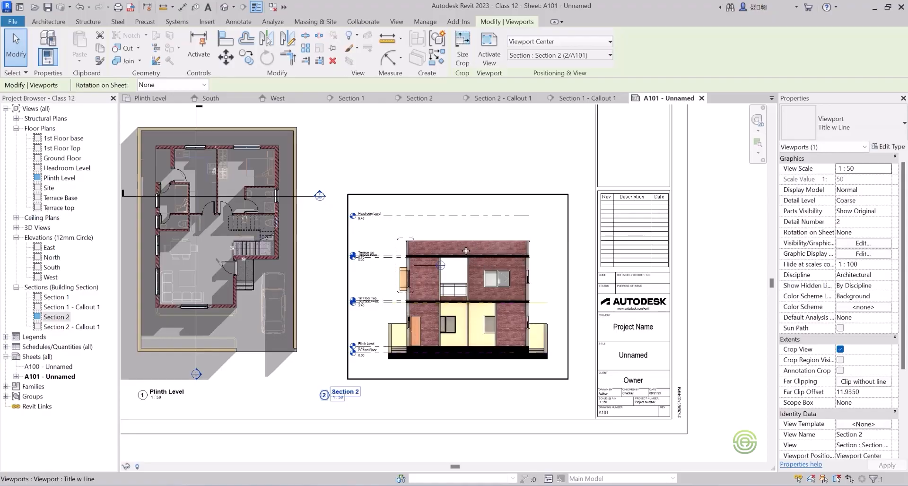
left_click_drag(465, 245, 479, 253)
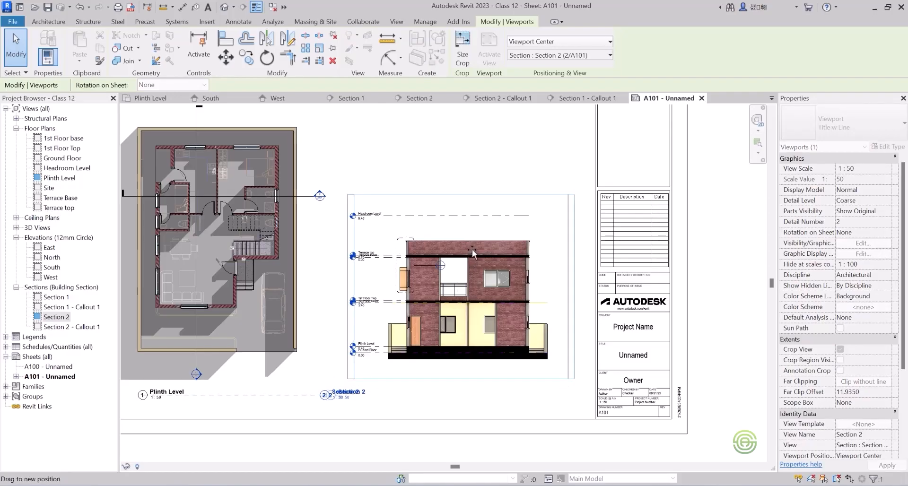
scroll(402, 369, "down", 5)
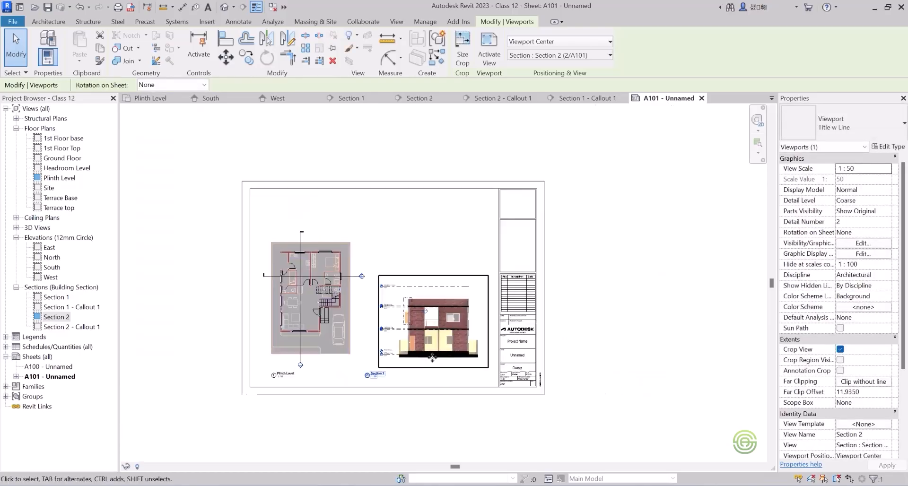
scroll(402, 369, "up", 1)
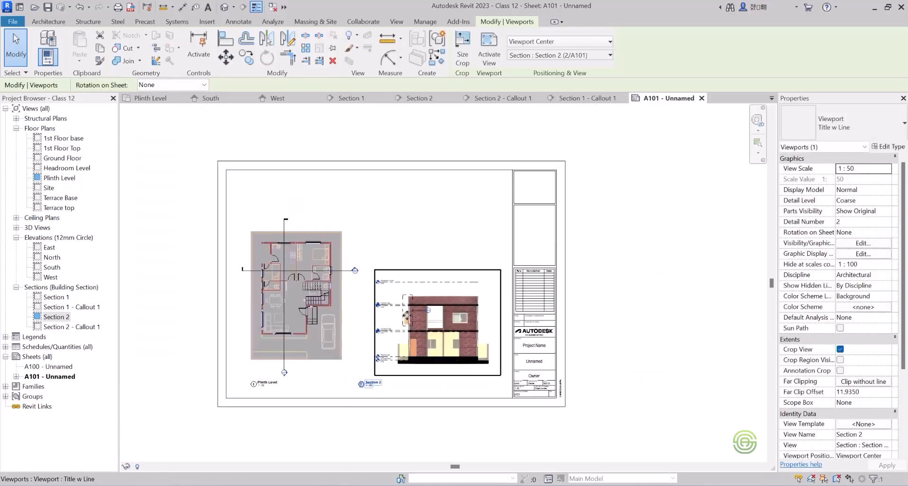
left_click(443, 250)
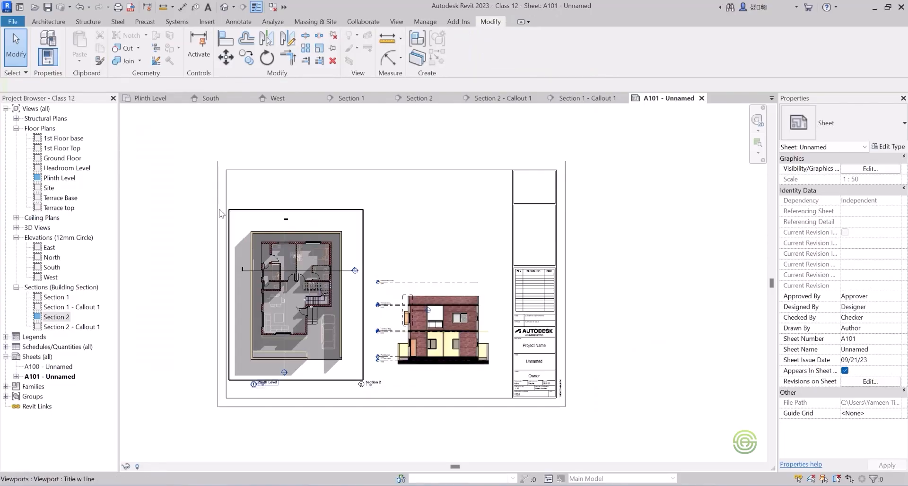
Review and close the open Section 2, Section 1, South and West views, returning to sheet A101.
left_click(433, 100)
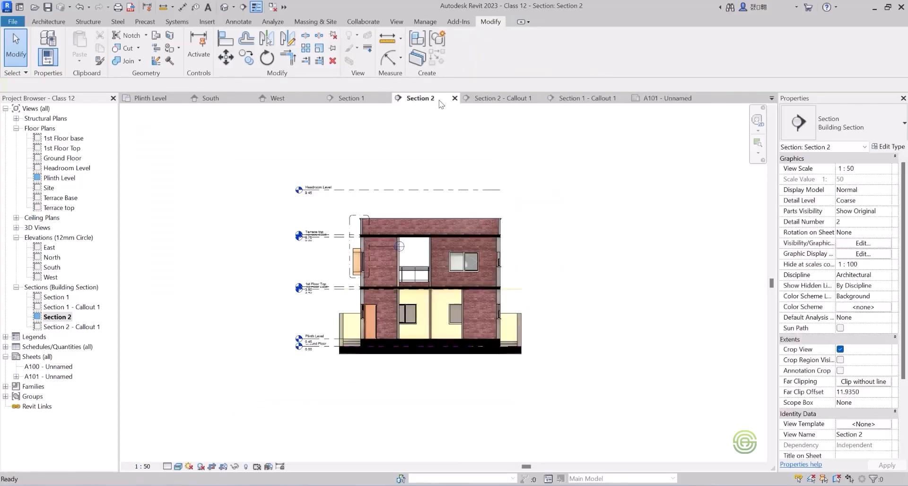
left_click(454, 98)
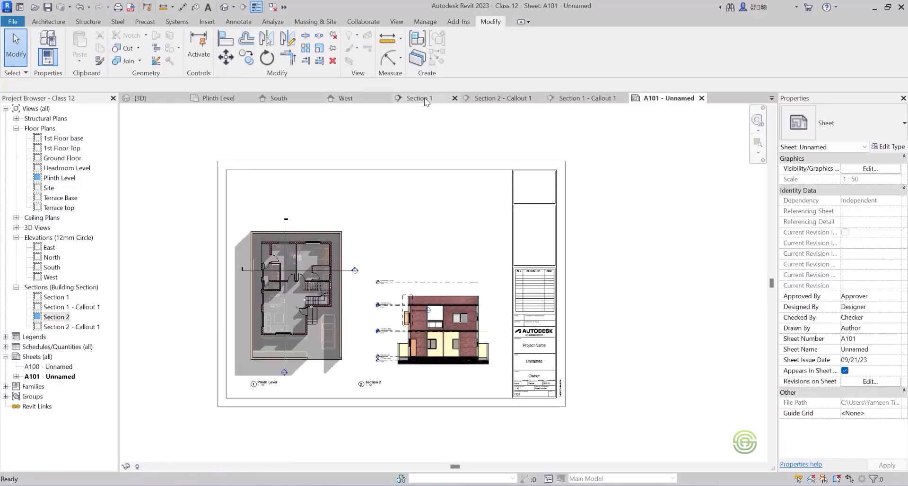
left_click(430, 99)
left_click(454, 98)
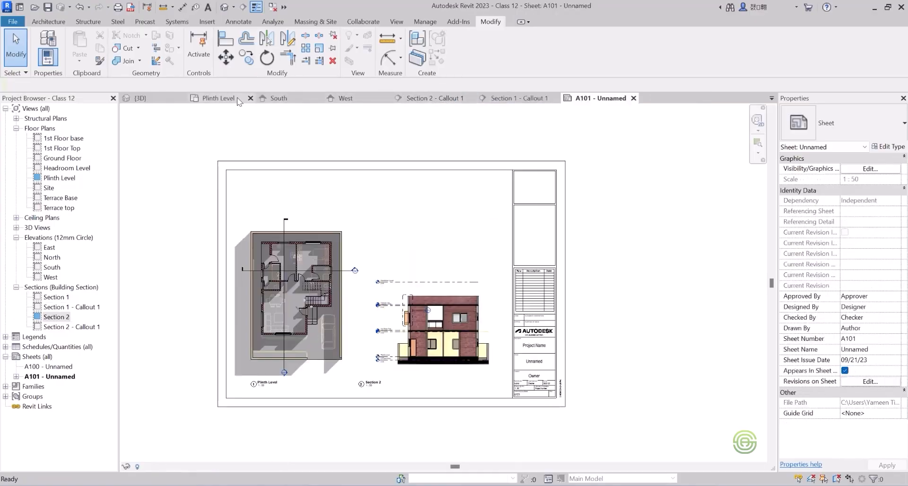
left_click(273, 99)
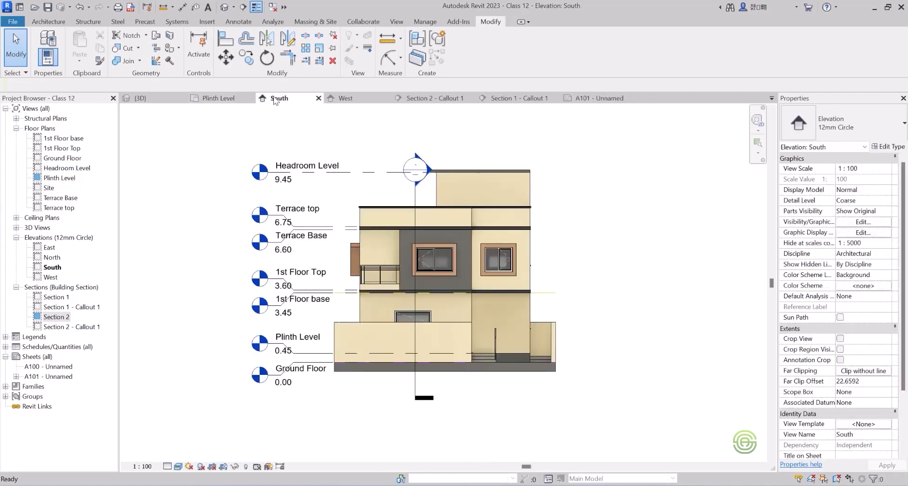
left_click(344, 98)
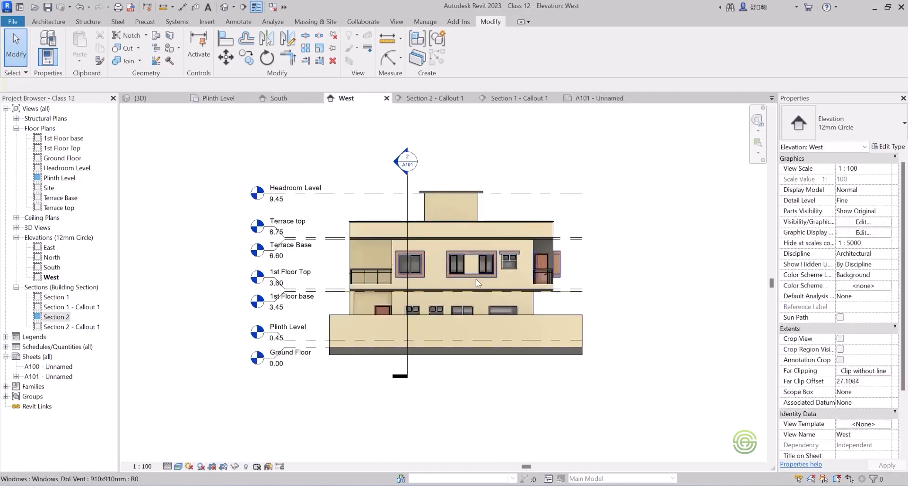
left_click(318, 98)
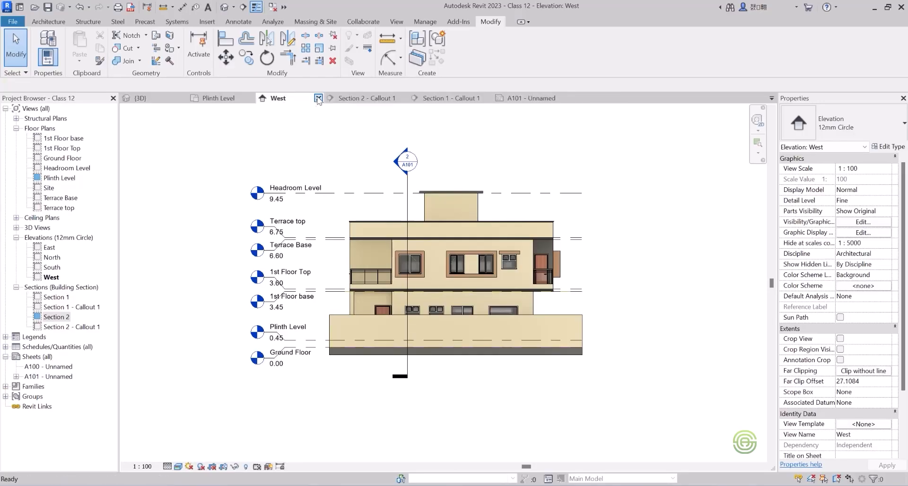
left_click(318, 99)
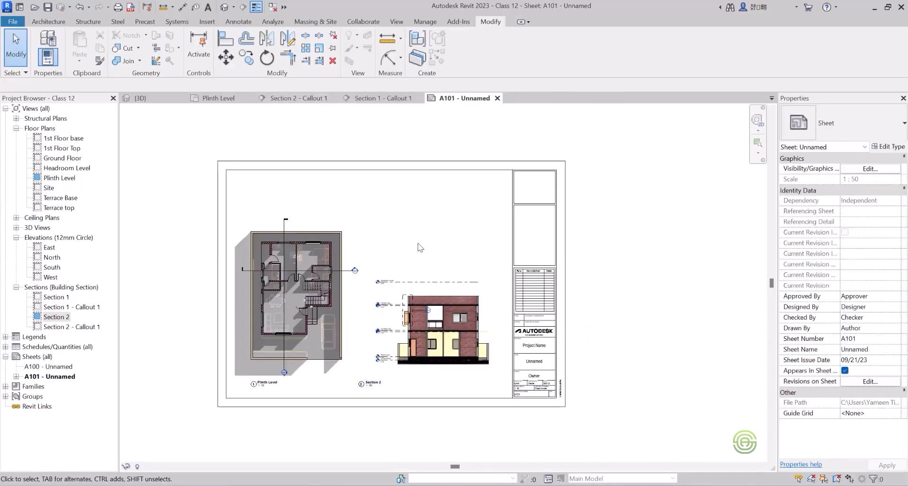
Place the West elevation on sheet A101 above the Section 2 viewport.
left_click(51, 278)
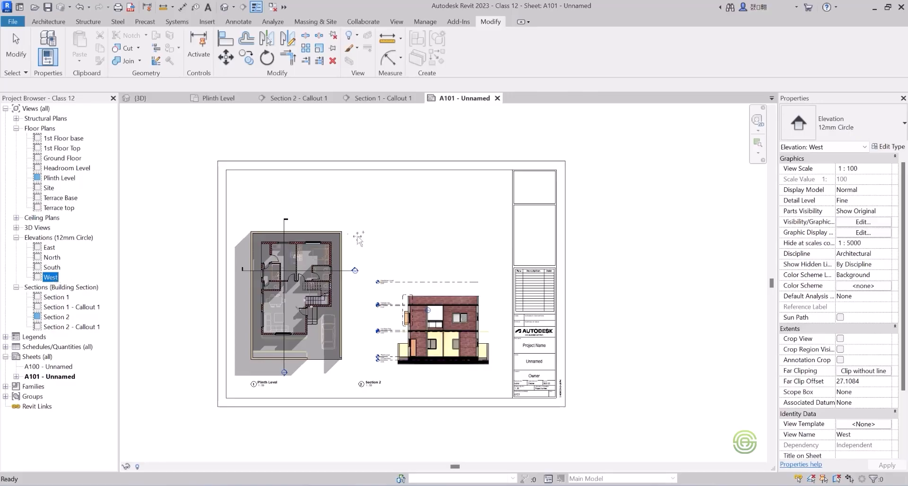
left_click_drag(436, 239, 437, 237)
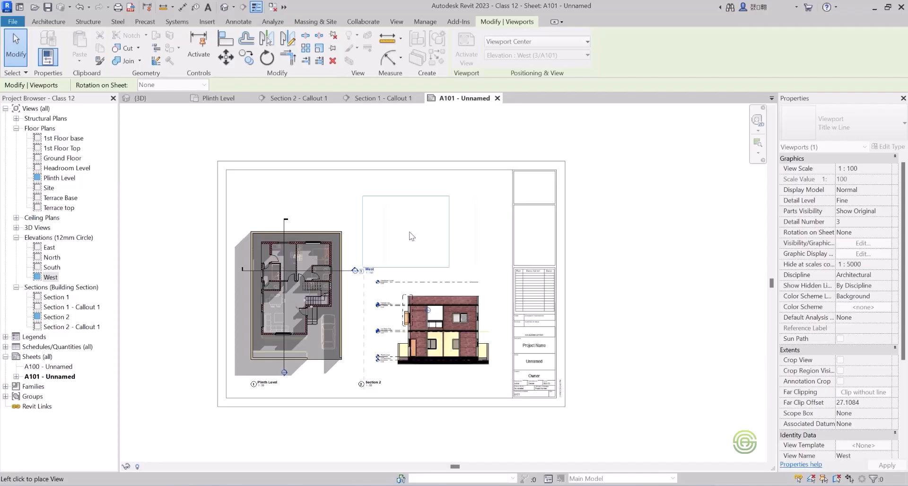
left_click(419, 235)
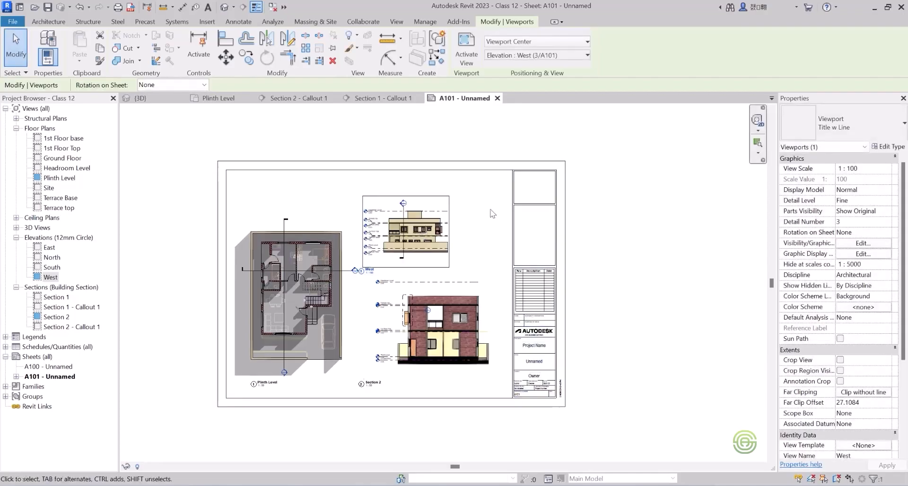
left_click(468, 256)
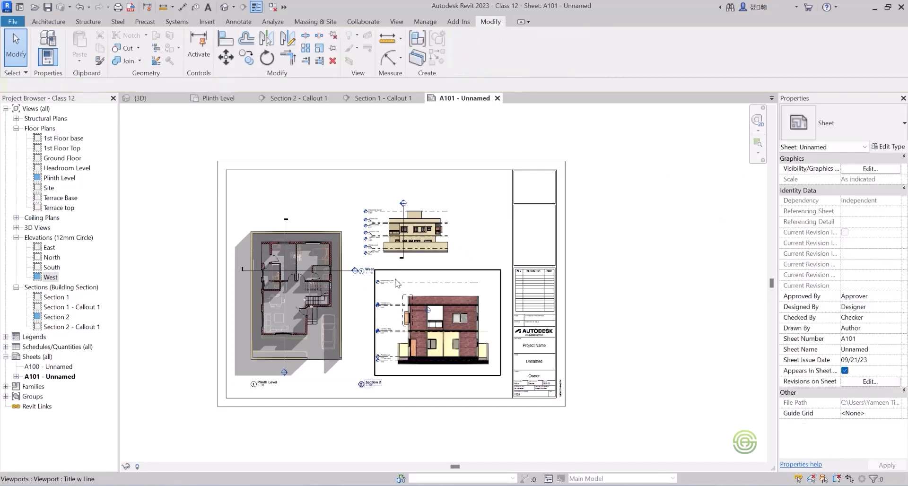
Set the West elevation viewport's view scale to 1 : 50.
scroll(389, 274, "up", 5)
left_click(345, 270)
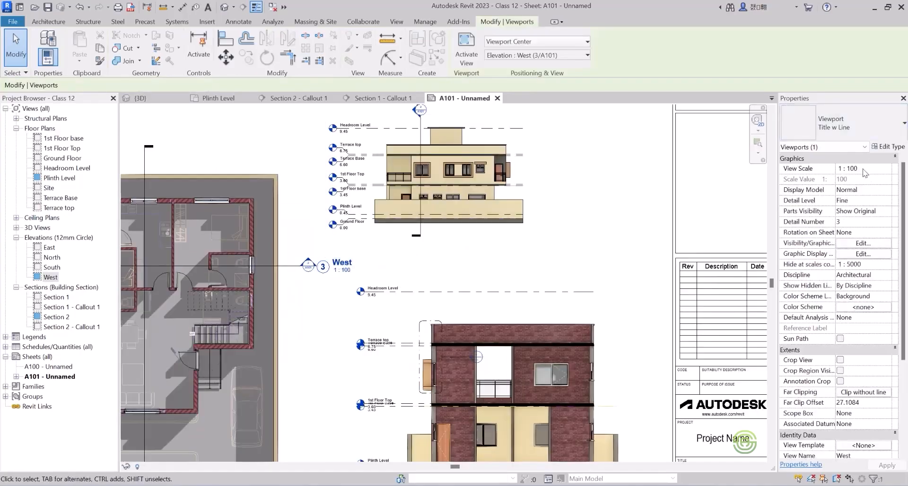
left_click(888, 169)
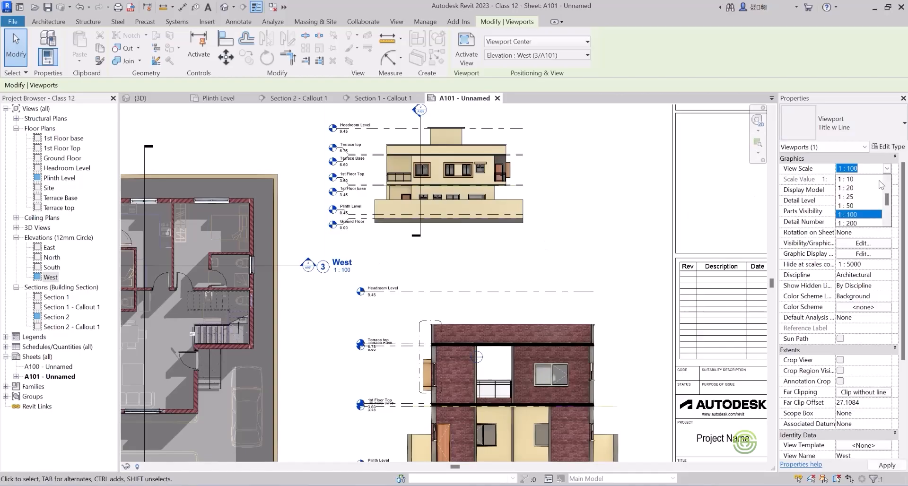
left_click(849, 205)
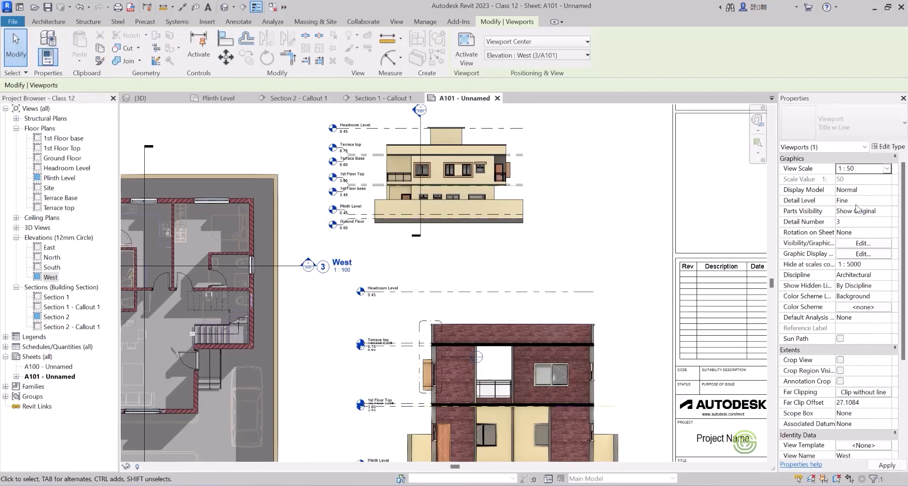
Move the enlarged West elevation viewport inside the sheet border, clear of the title block and above the Section 2 drawing.
scroll(546, 212, "down", 4)
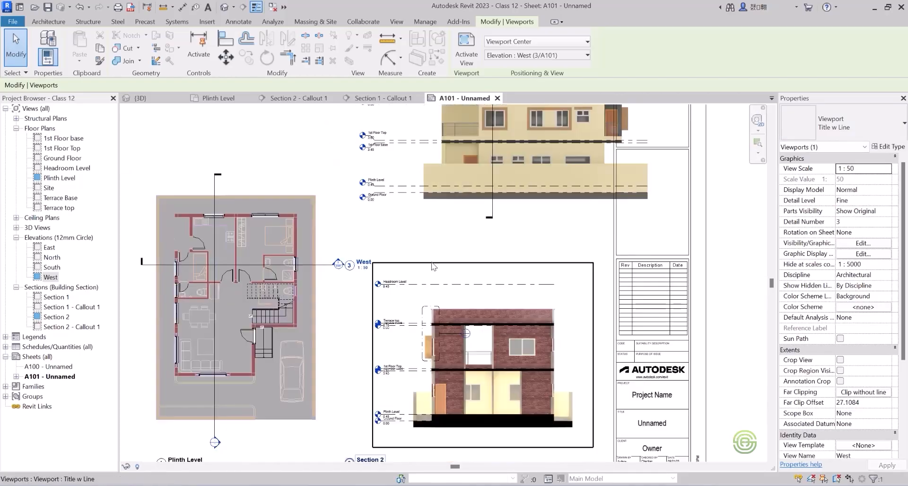
scroll(446, 286, "down", 2)
scroll(474, 179, "up", 2)
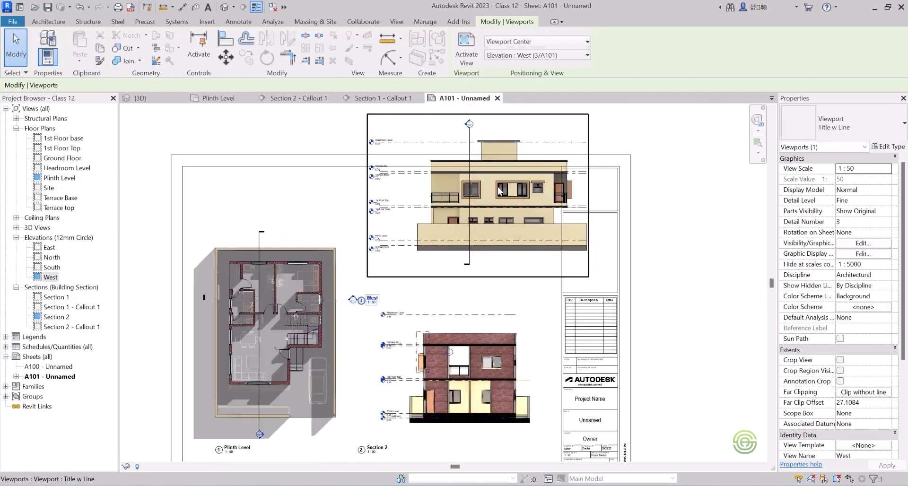
left_click(494, 188)
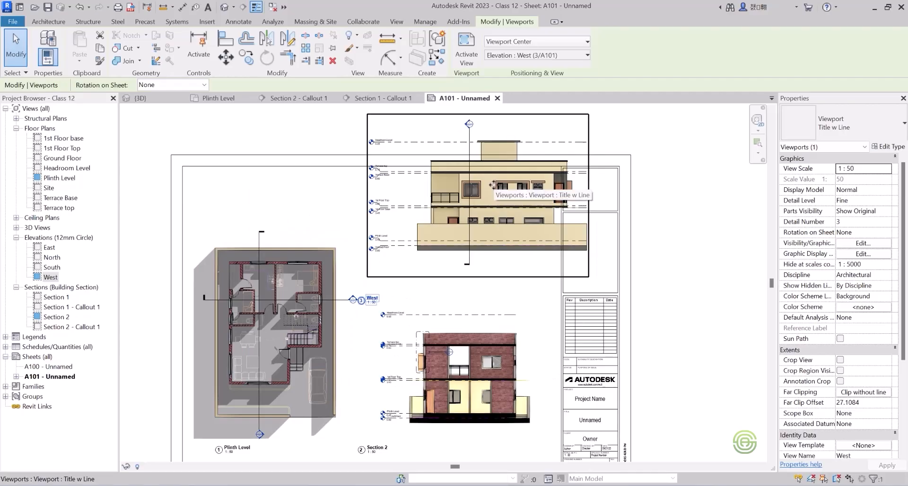
left_click_drag(485, 195, 469, 226)
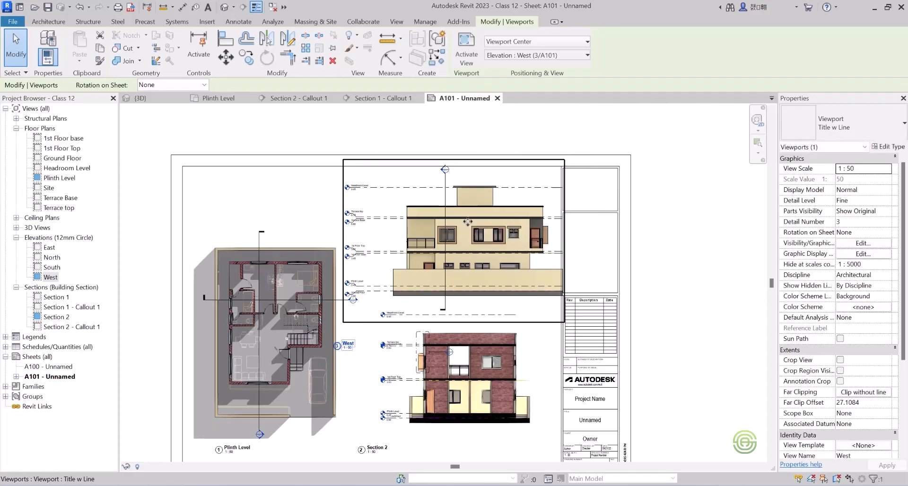
left_click_drag(465, 221, 467, 234)
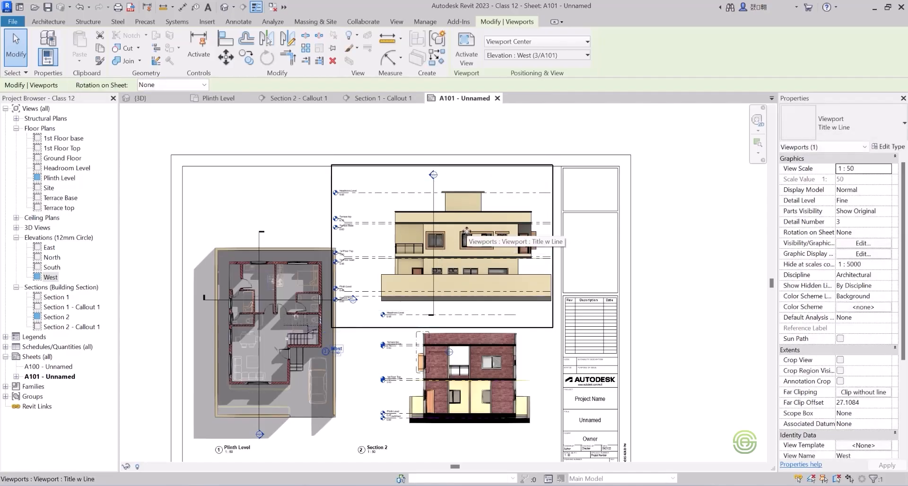
scroll(393, 179, "down", 1)
scroll(252, 326, "up", 1)
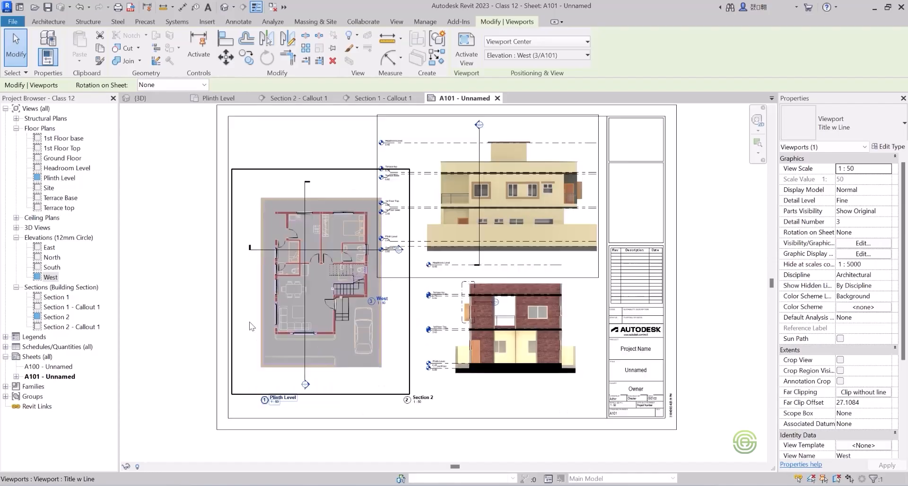
Move the Plinth Level viewport away from the elevation towards the sheet's outer border and nudge it down.
left_click(263, 294)
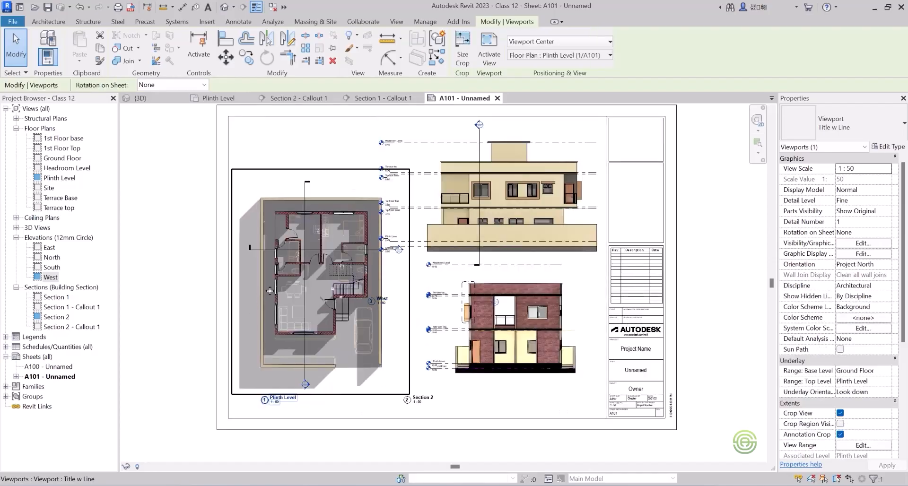
left_click_drag(255, 293, 252, 293)
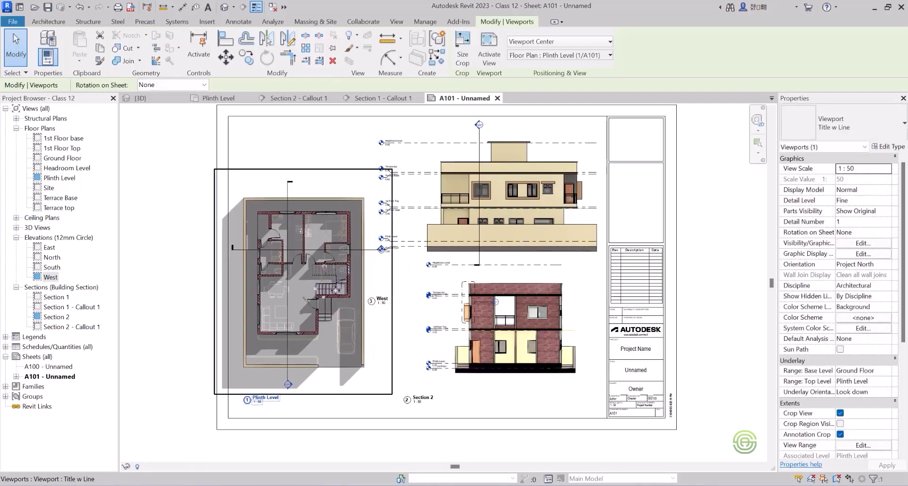
left_click_drag(337, 288, 354, 286)
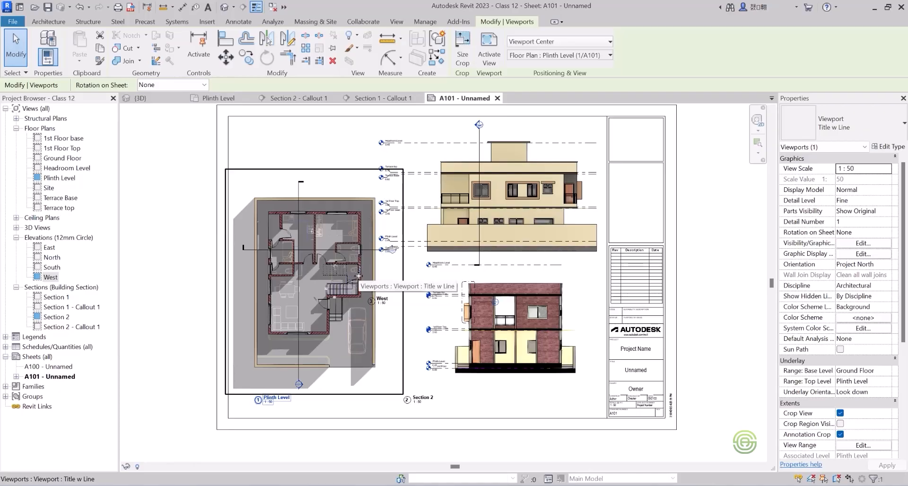
key("Down")
key("Down")
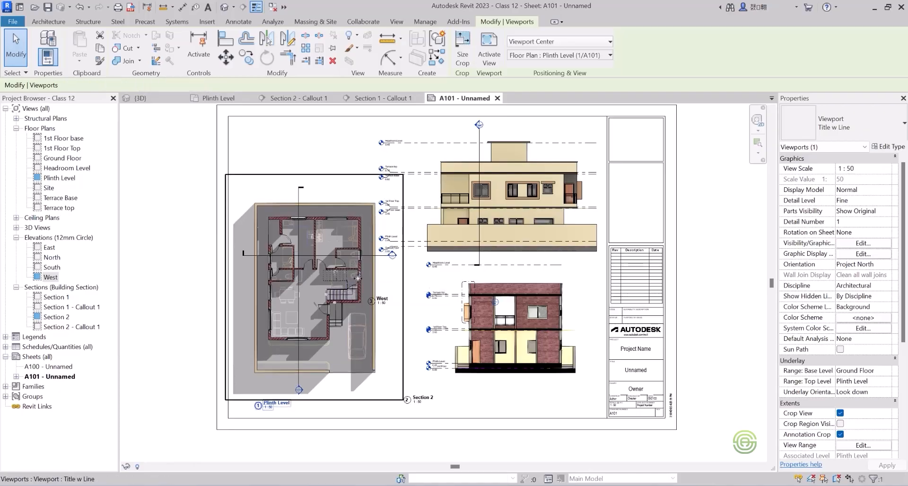
key("Down")
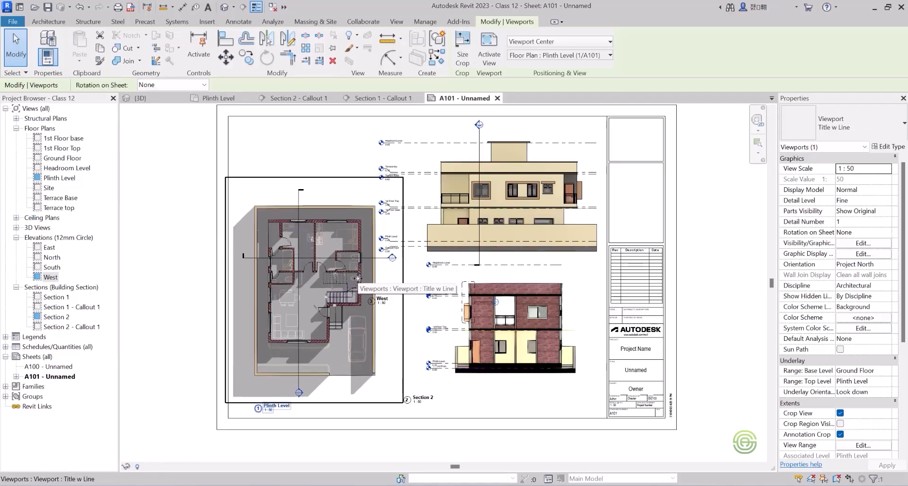
left_click(202, 262)
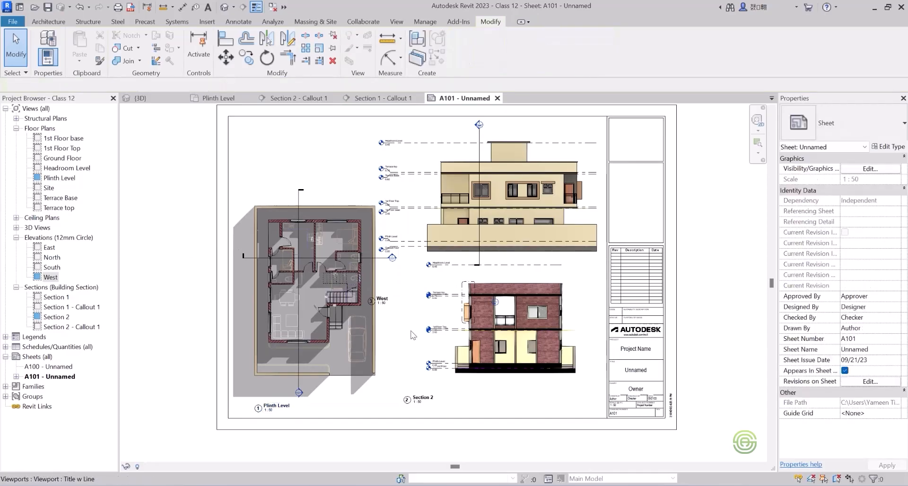
Nudge the Section 2 viewport down to bring its title in line with the Plinth Level title.
left_click(519, 363)
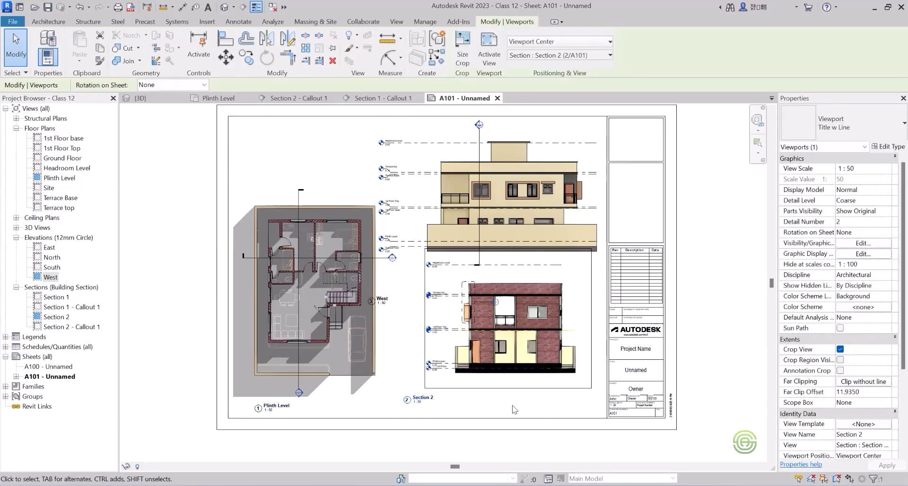
key("Down")
key("Down")
key("Down")
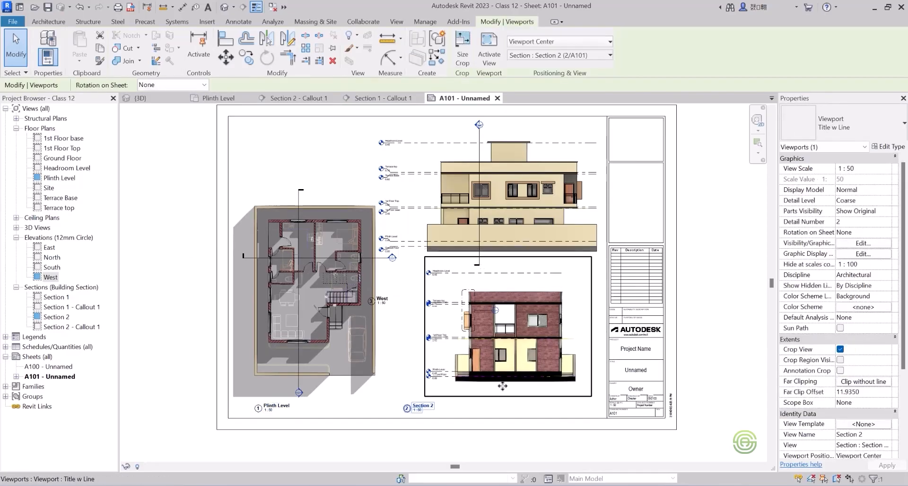
Nudge the Section 2 viewport slightly towards the Plinth Level plan, keeping its title in line with the plan's title.
key("Left")
key("Left")
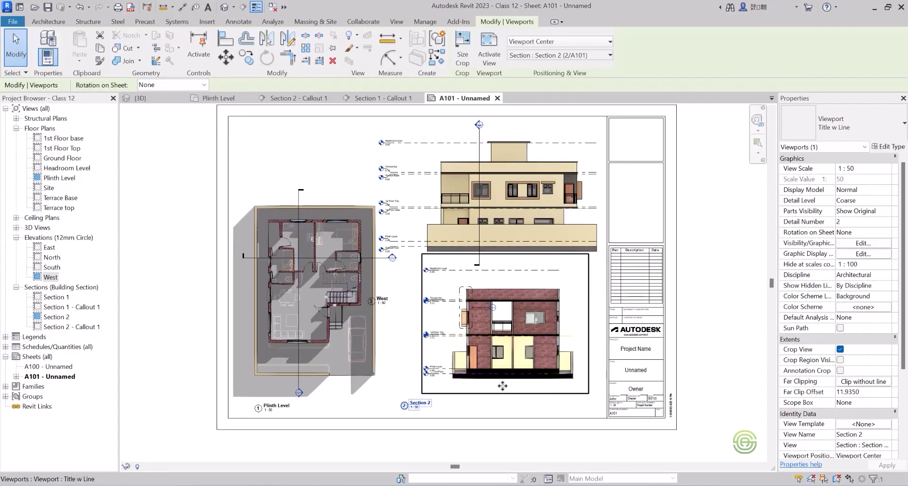
key("Right")
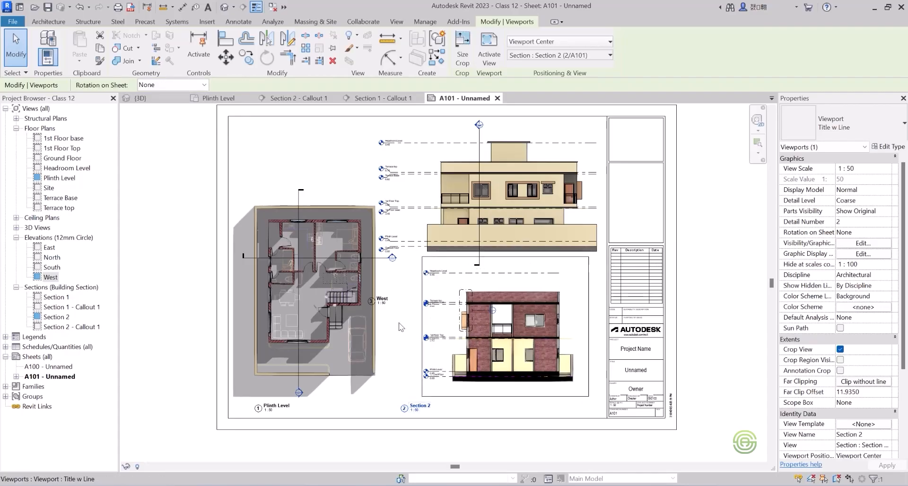
Nudge the West elevation viewport slightly towards the title block, keeping its height on the sheet.
left_click(489, 205)
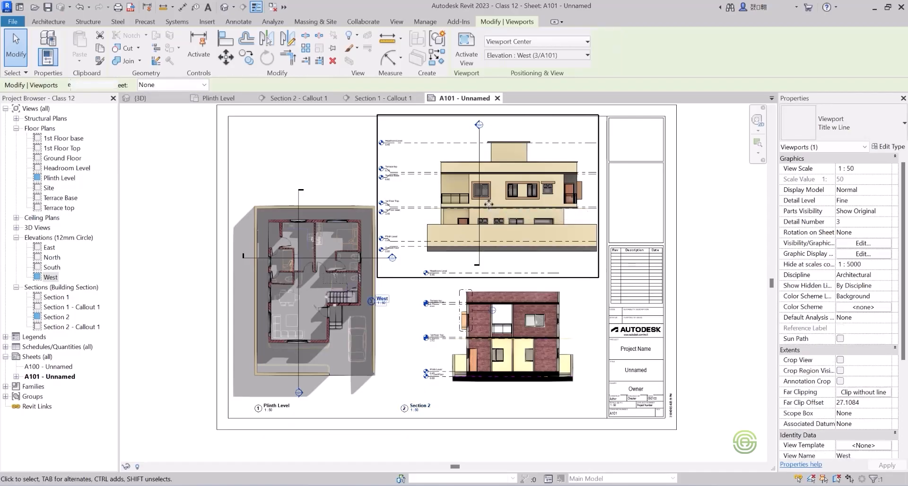
key("Up")
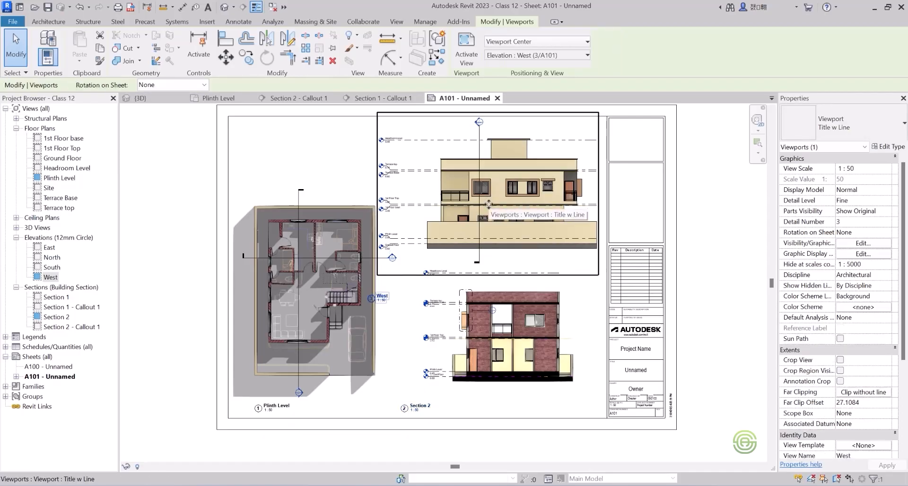
key("Down")
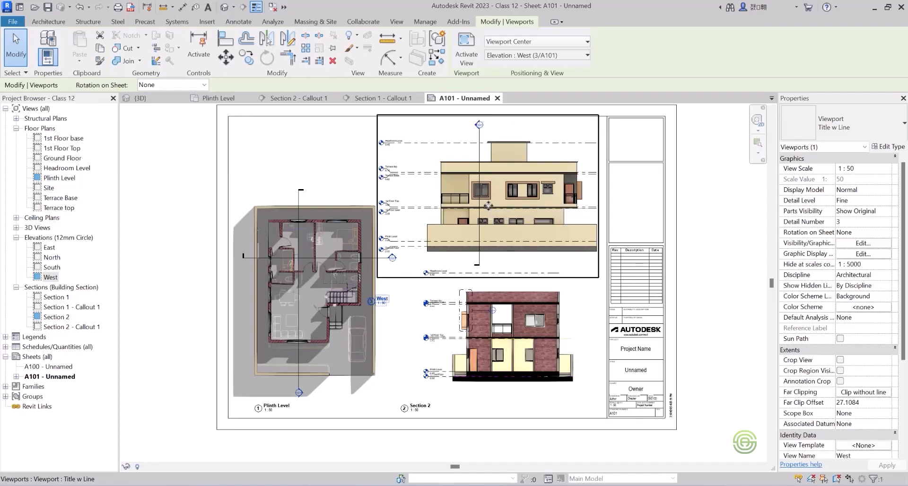
key("Right")
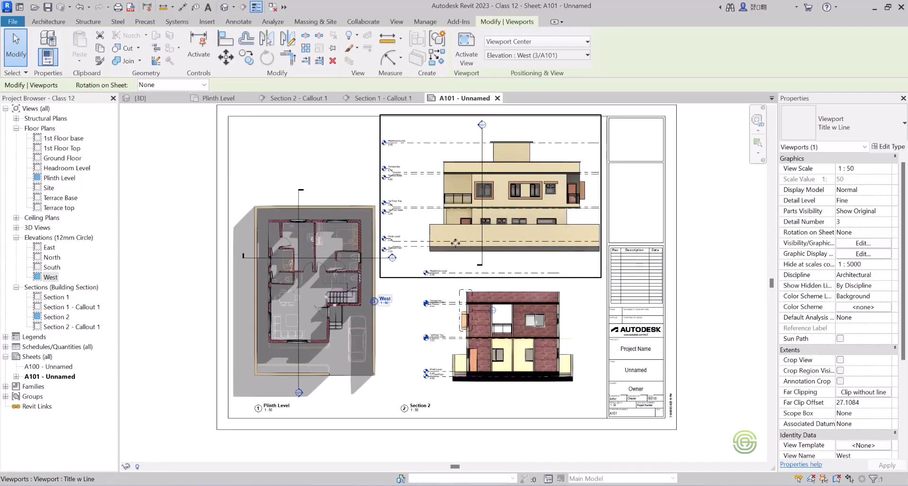
key("Escape")
Activate the West elevation view on the sheet, pull the aligned level heads in closer to the building, and deactivate the view.
double_click(422, 245)
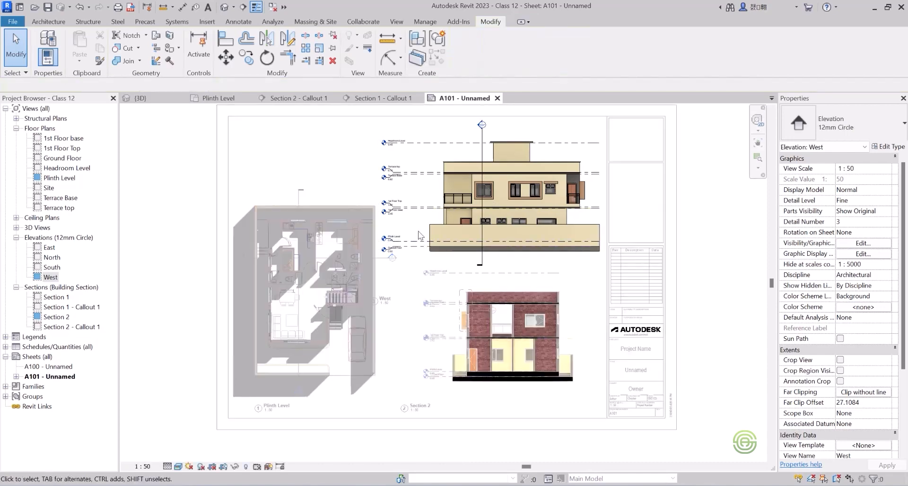
scroll(416, 251, "up", 4)
scroll(394, 277, "up", 1)
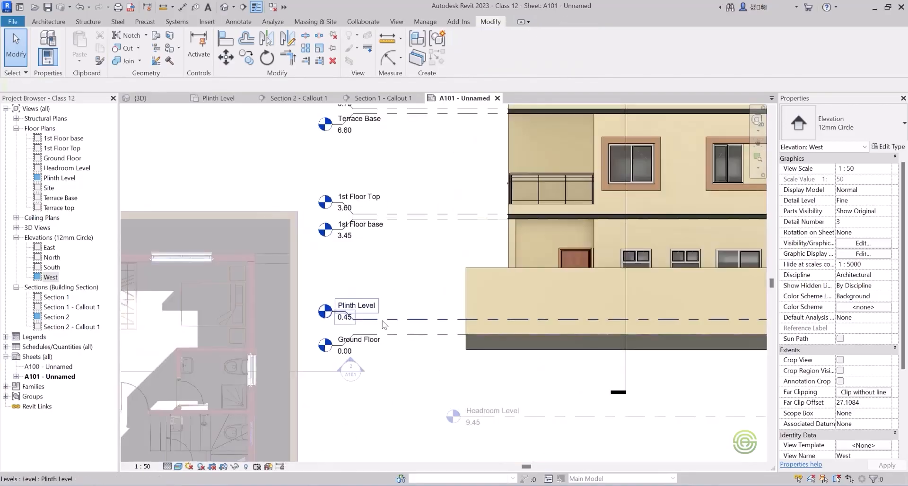
left_click(384, 324)
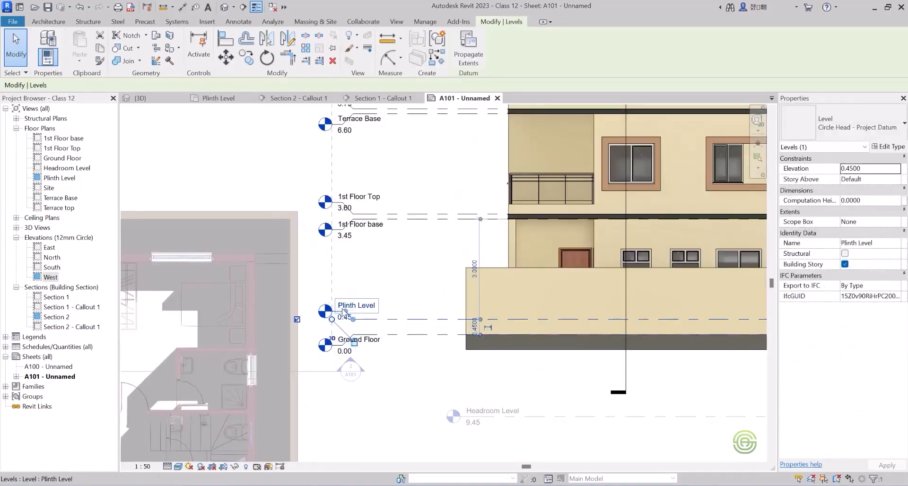
scroll(399, 391, "down", 2)
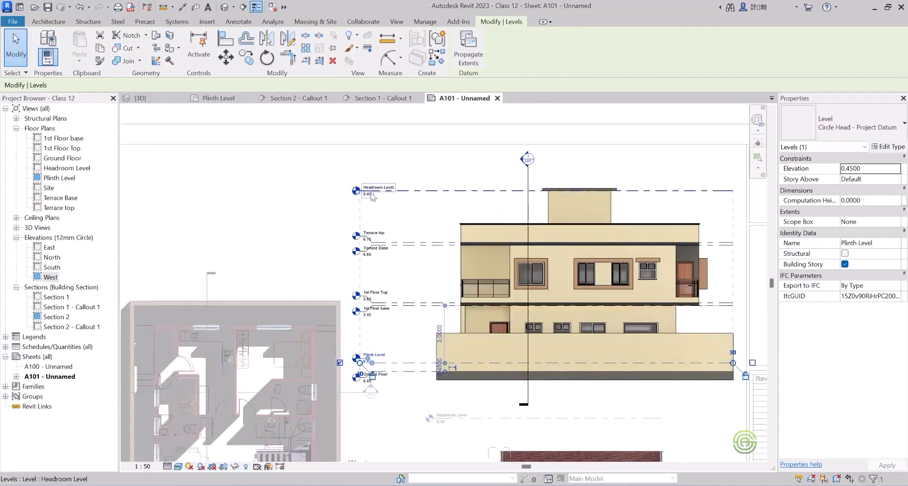
left_click(422, 193)
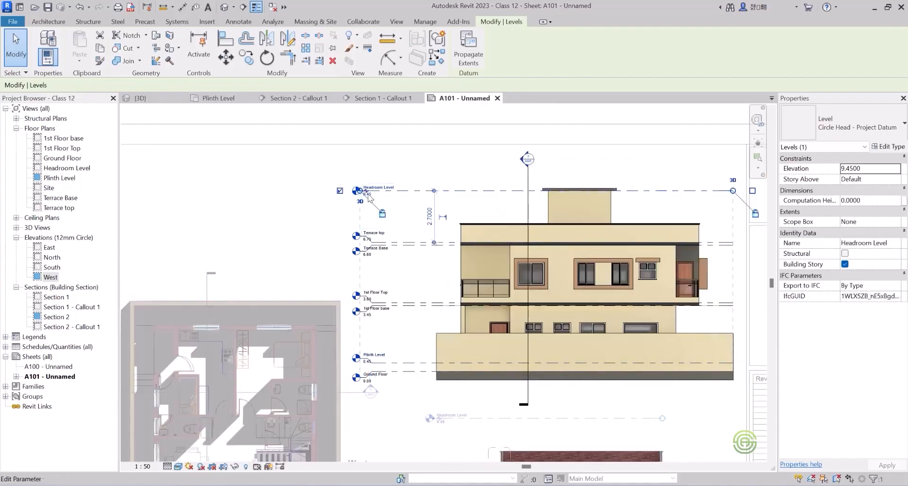
left_click_drag(362, 194, 390, 190)
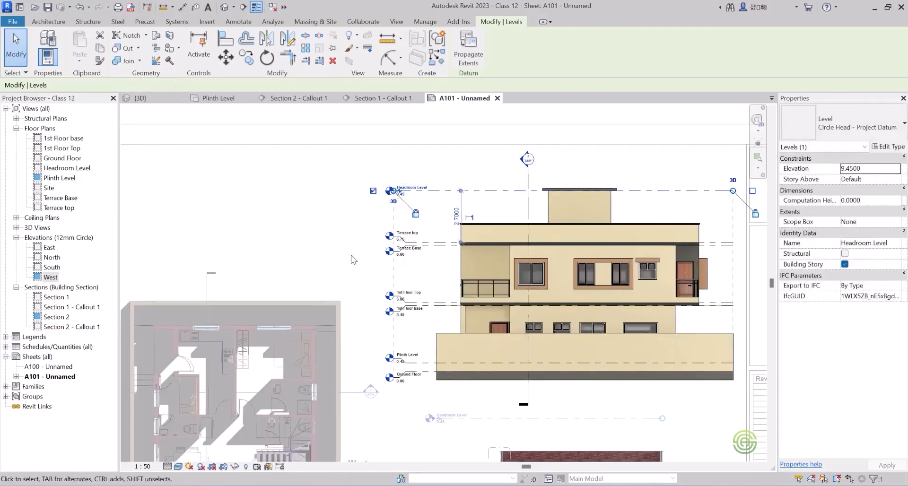
left_click(328, 224)
scroll(308, 250, "down", 2)
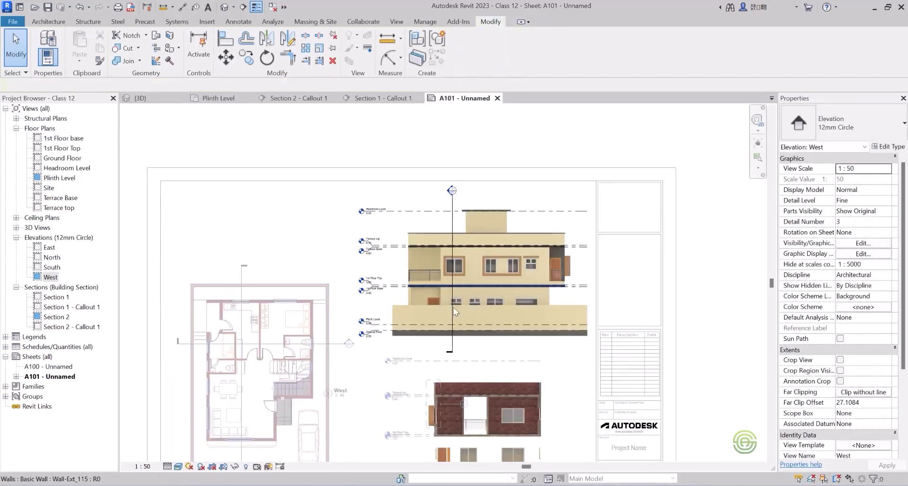
double_click(278, 220)
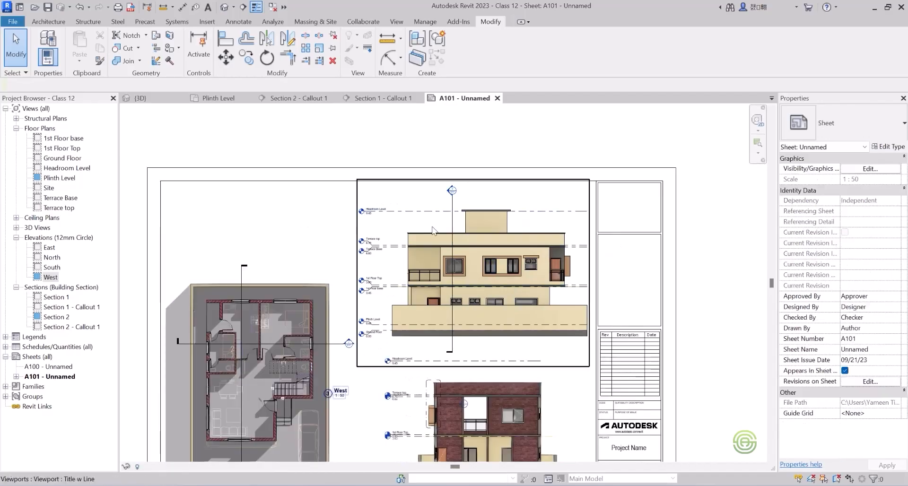
Nudge the West elevation viewport down inside the sheet's upper border.
scroll(432, 224, "down", 1)
left_click(469, 244)
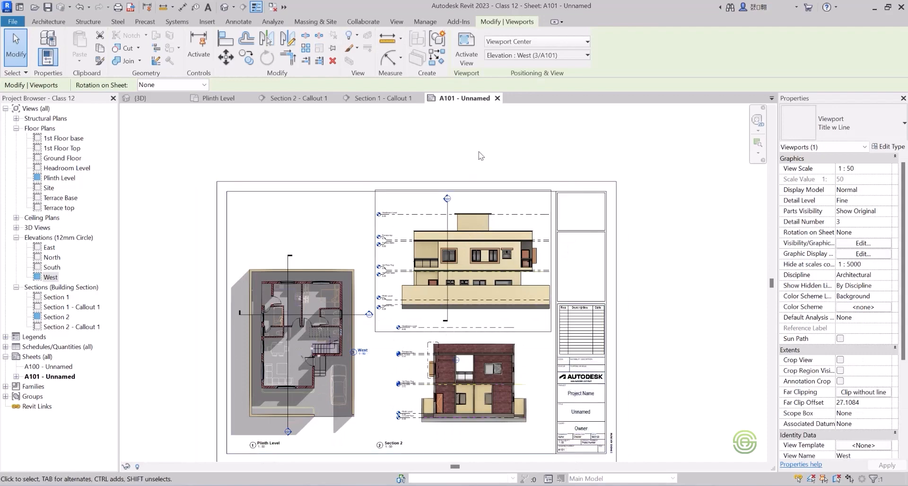
key("Left")
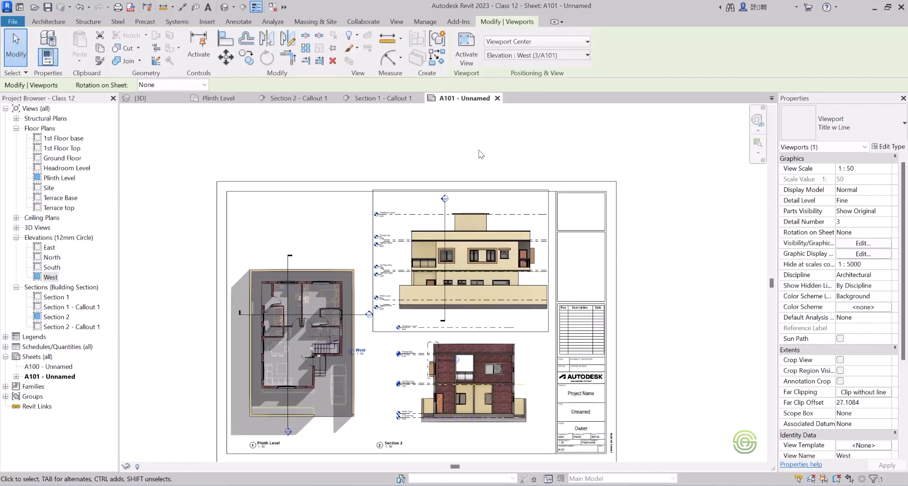
key("Down")
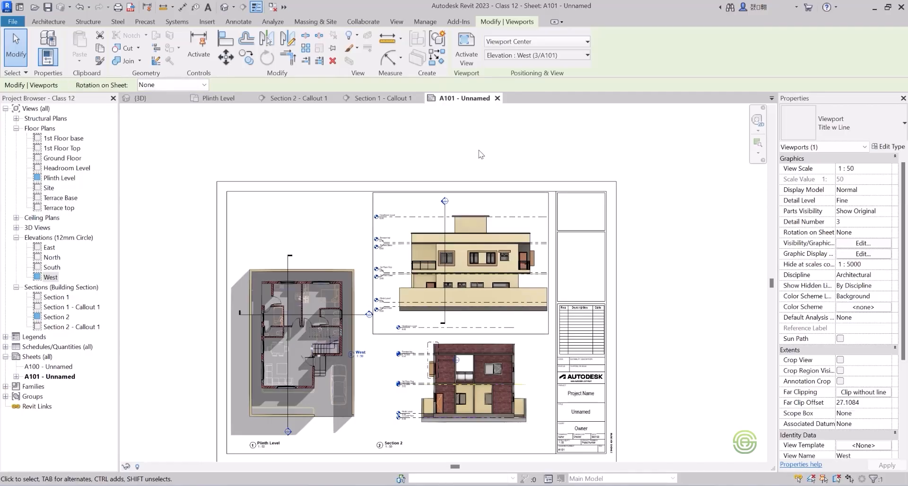
key("Right")
key("Down")
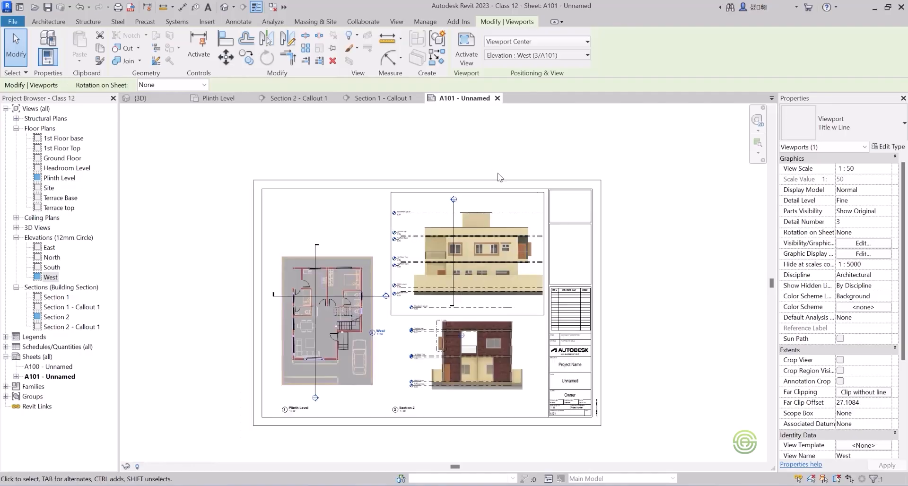
middle_click_drag(463, 343, 467, 320)
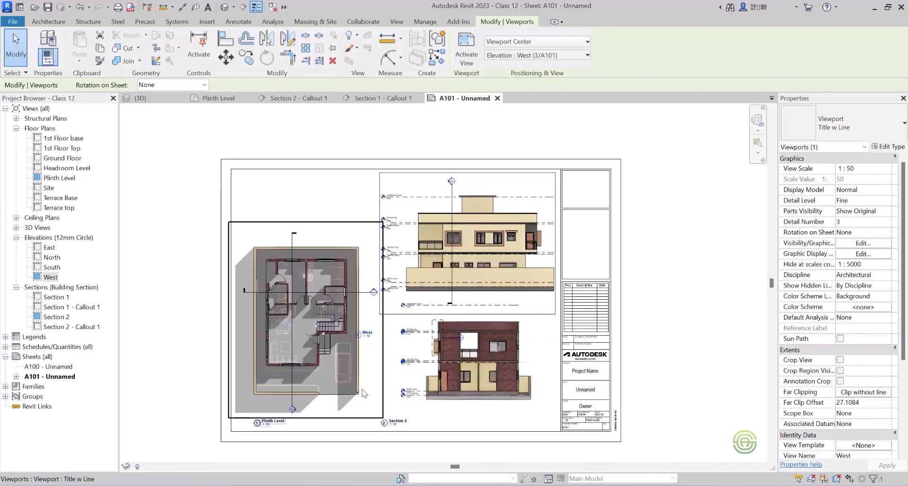
Move the Section 2 view title inward and up so it sits just beneath the section's level heads.
scroll(393, 424, "up", 2)
left_click(394, 423)
scroll(393, 422, "up", 2)
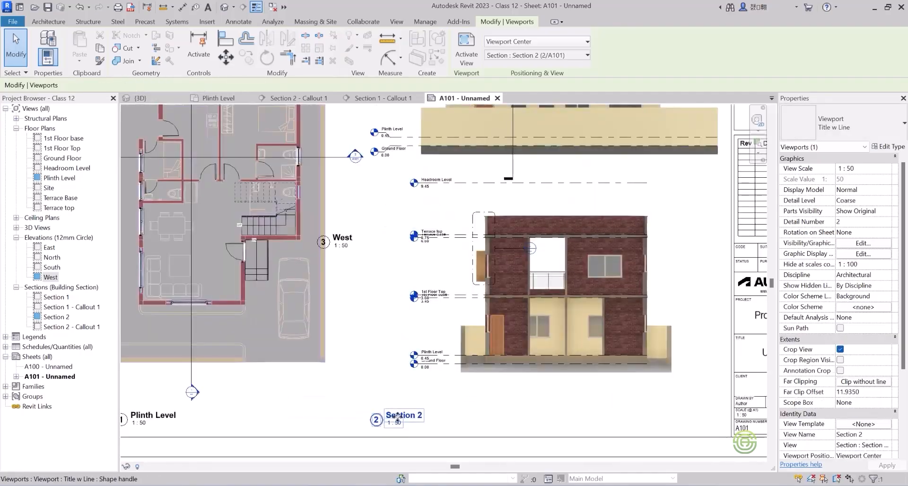
scroll(422, 415, "down", 5)
scroll(416, 415, "up", 5)
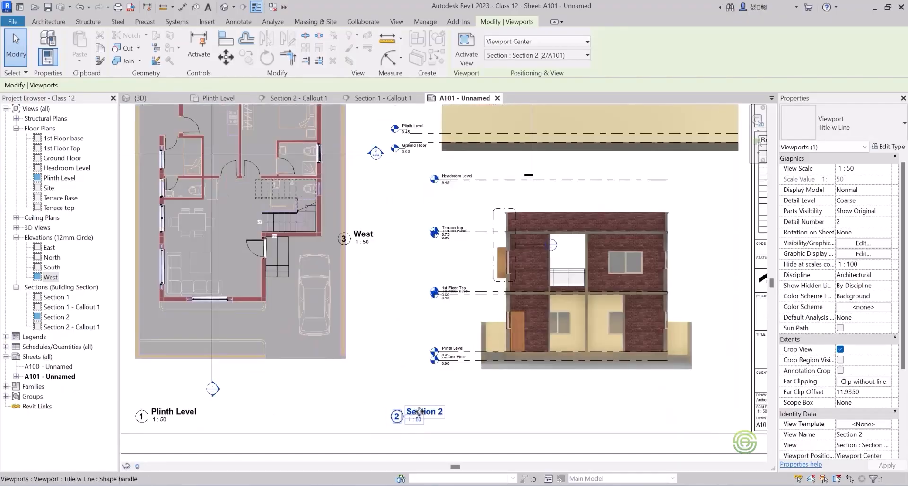
left_click_drag(430, 407, 457, 393)
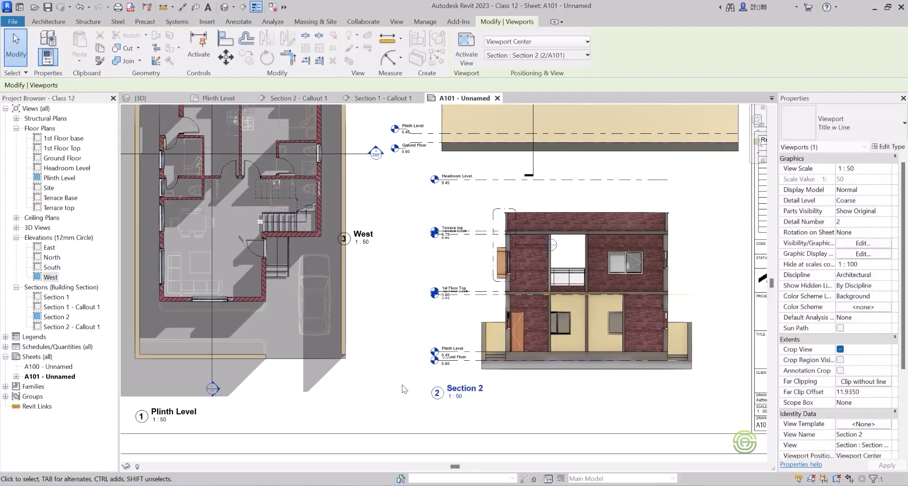
Nudge the Section 2 viewport down and slightly towards the plan, bringing its title level with the Plinth Level title.
scroll(511, 331, "down", 3)
scroll(515, 312, "up", 2)
key("Down")
key("Down")
key("Down")
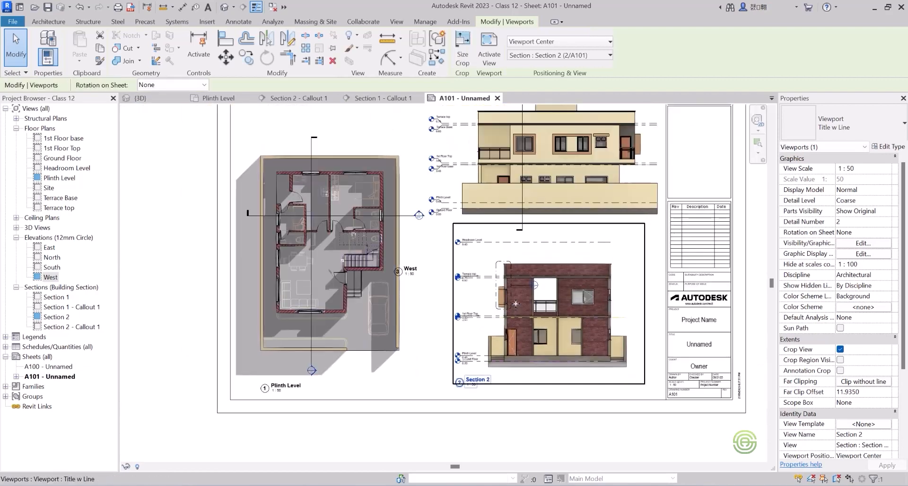
key("Down")
key("Left")
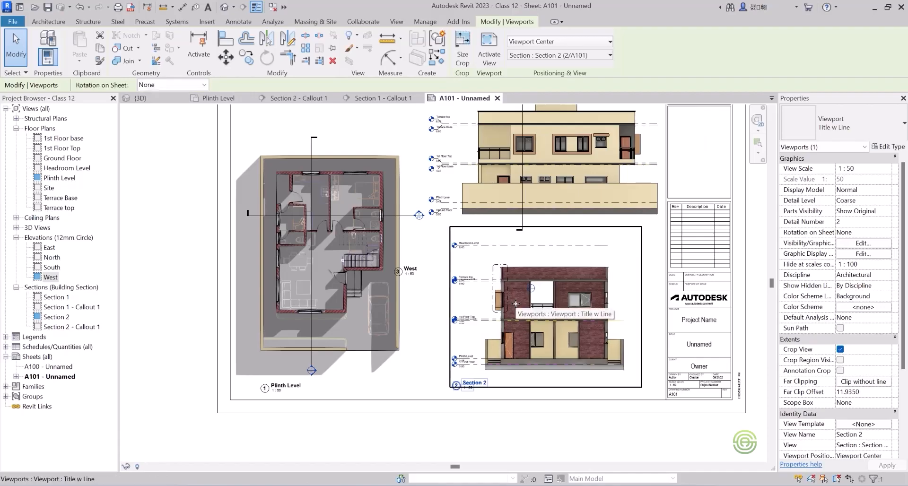
left_click(443, 310)
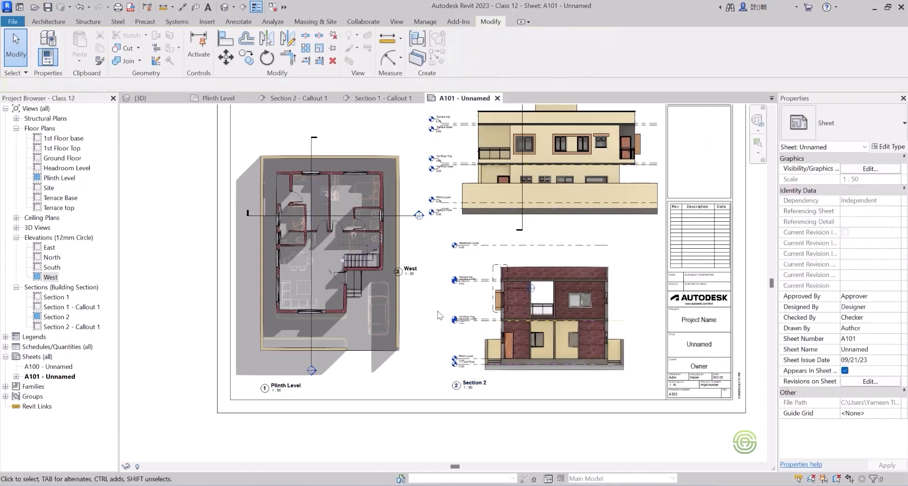
Move the West view title off the floor plan to just below the elevation's Ground Floor level head.
scroll(400, 301, "up", 4)
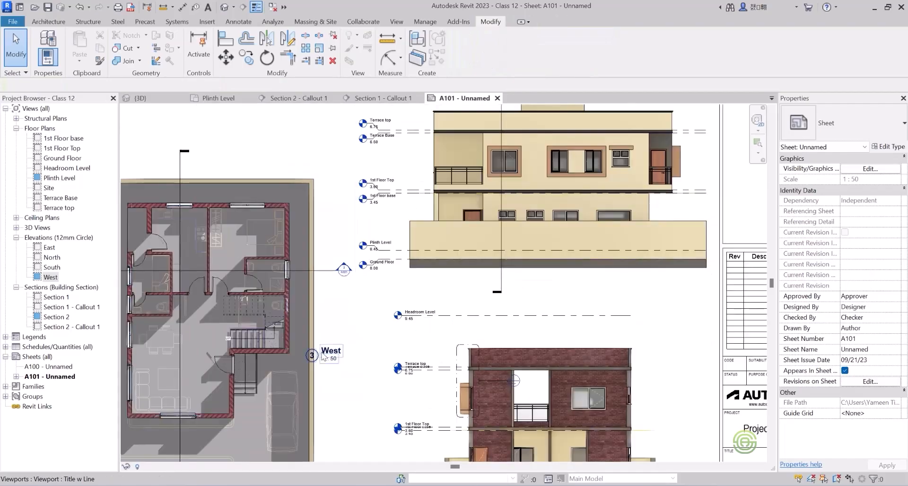
left_click(329, 358)
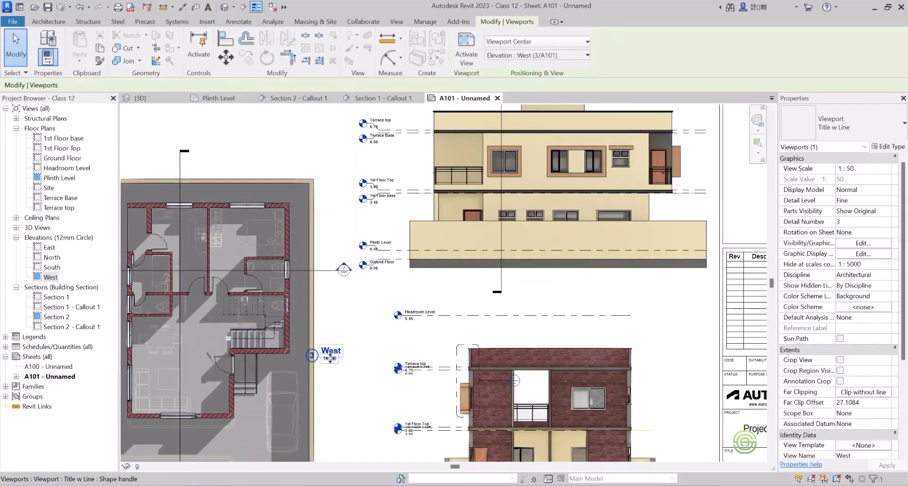
left_click_drag(330, 354, 386, 298)
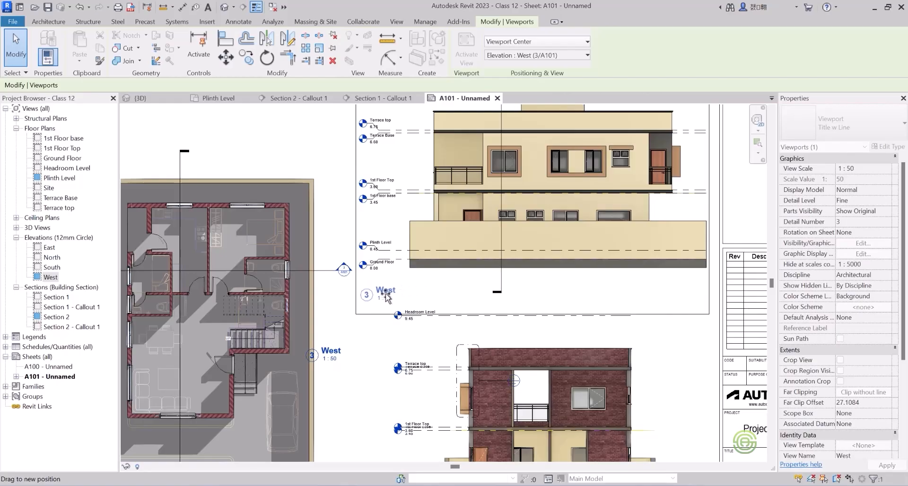
left_click_drag(386, 293, 386, 293)
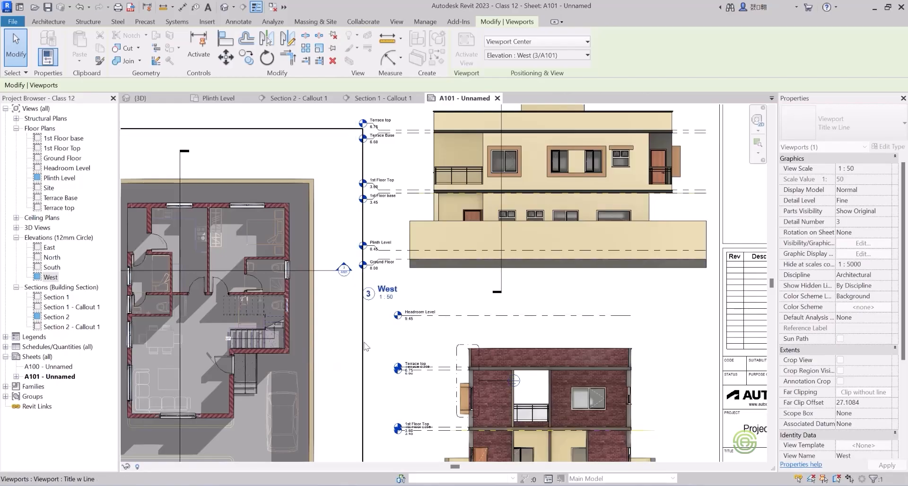
scroll(394, 255, "down", 3)
scroll(395, 256, "down", 1)
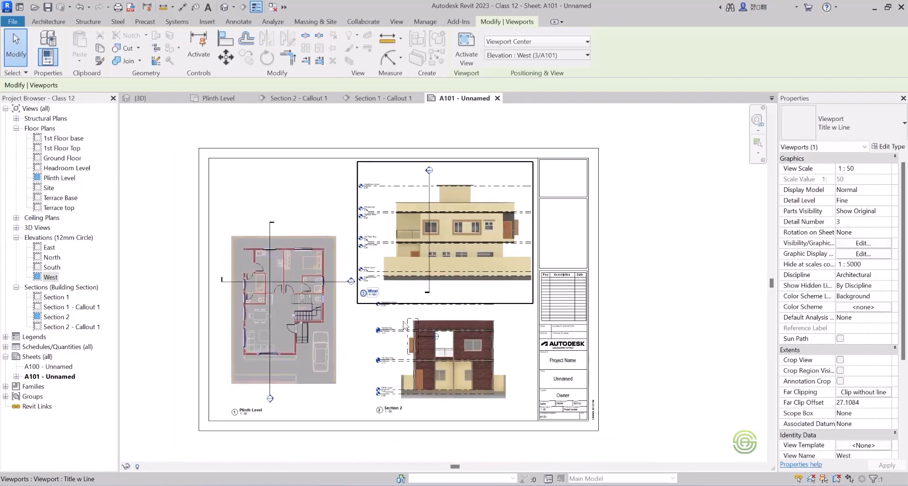
scroll(415, 334, "up", 1)
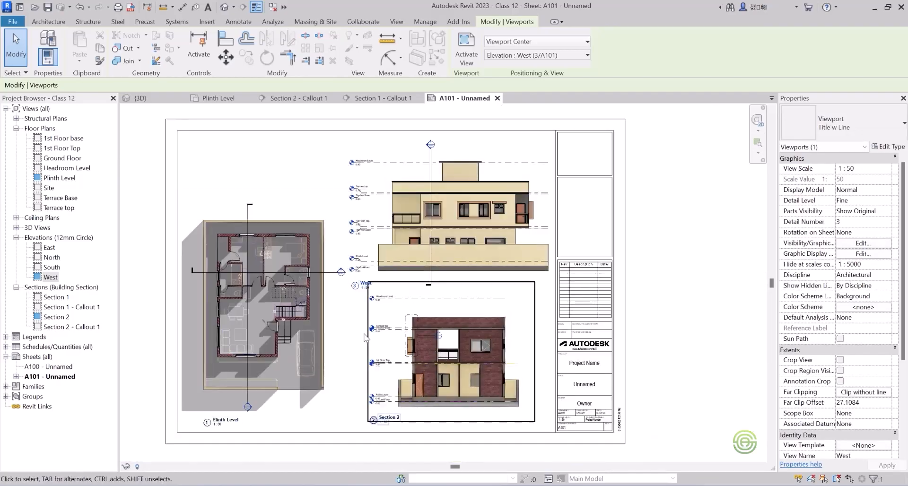
left_click(359, 417)
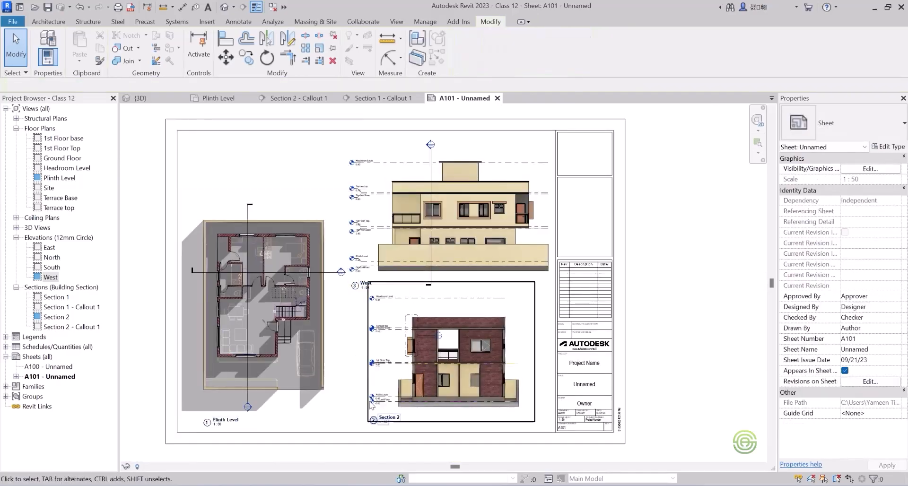
Shift the West view title sideways to sit beneath the elevation's base, aligned with the near end of the compound wall.
scroll(440, 402, "down", 1)
scroll(407, 305, "up", 5)
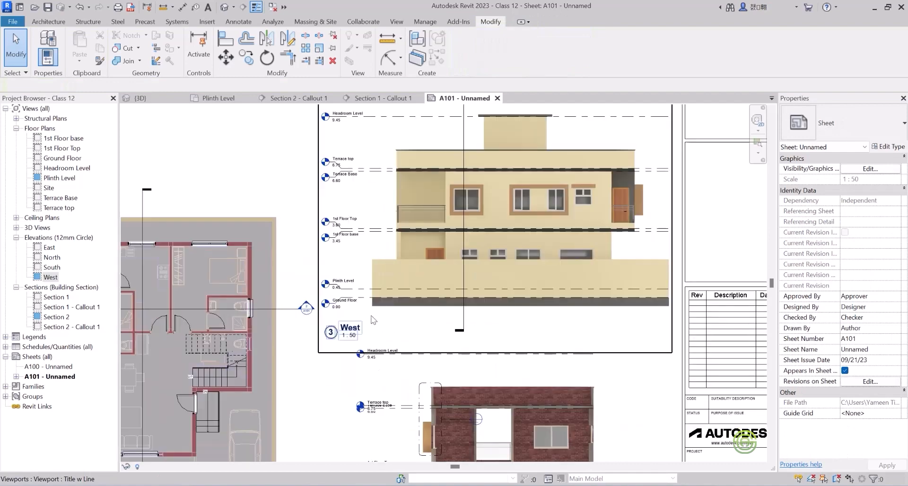
left_click(341, 342)
left_click_drag(339, 342, 404, 331)
left_click(325, 372)
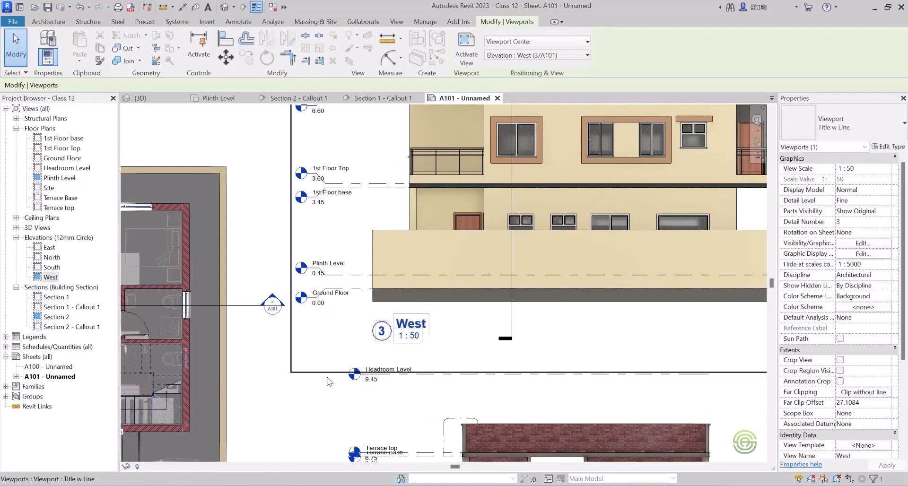
scroll(348, 268, "down", 5)
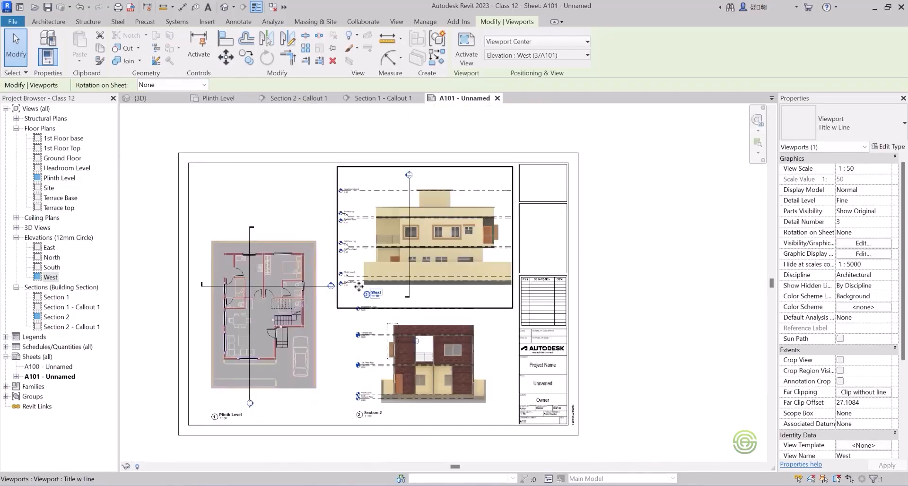
Nudge the West viewport slightly up to separate it from the Section 2 view below, and deselect it.
scroll(337, 421, "up", 1)
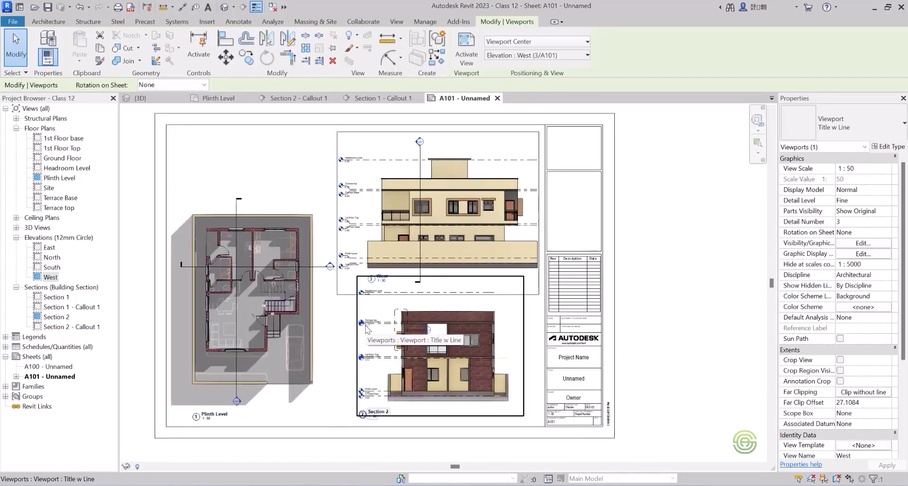
key("Up")
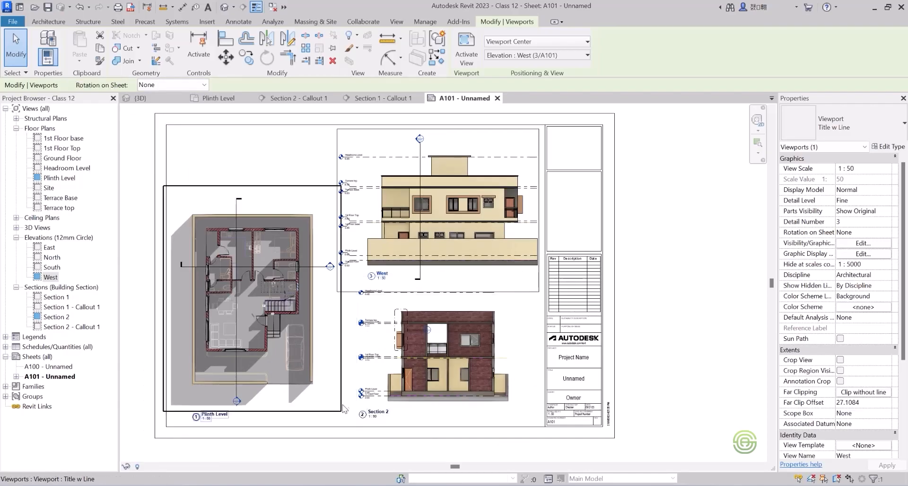
left_click(336, 416)
scroll(438, 411, "down", 1)
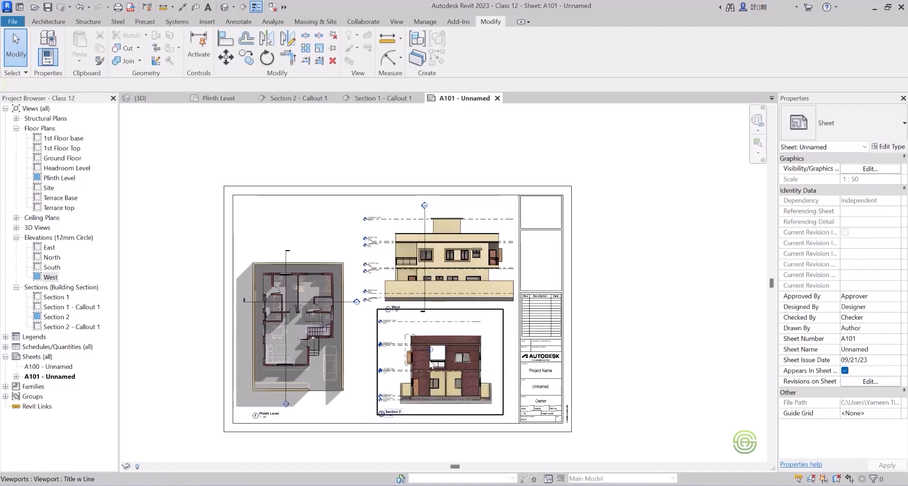
Place the Section 2 - Callout 1 view on the sheet between the Plinth Level plan and Section 2.
left_click(86, 308)
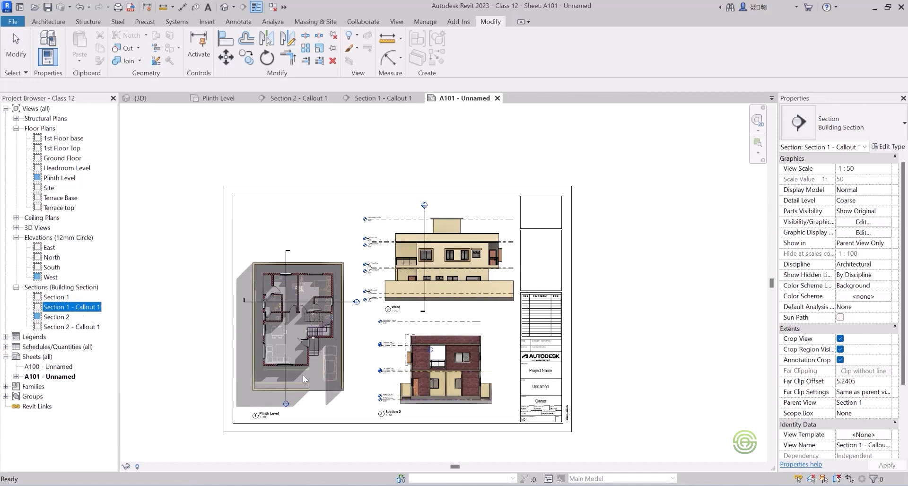
left_click(77, 327)
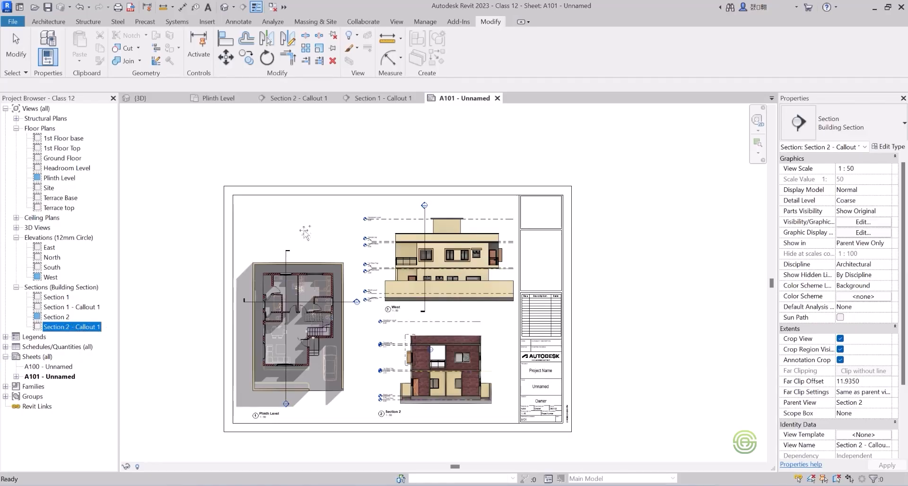
left_click_drag(299, 225, 298, 226)
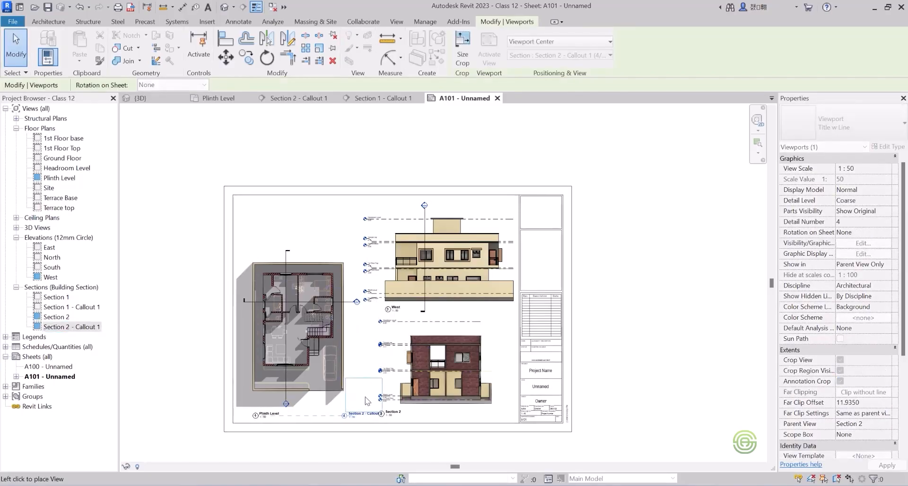
left_click(370, 401)
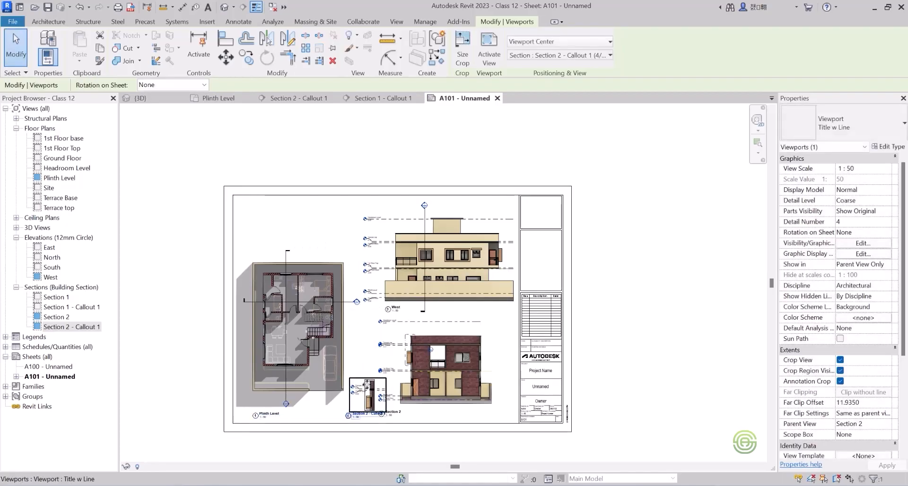
scroll(364, 418, "up", 5)
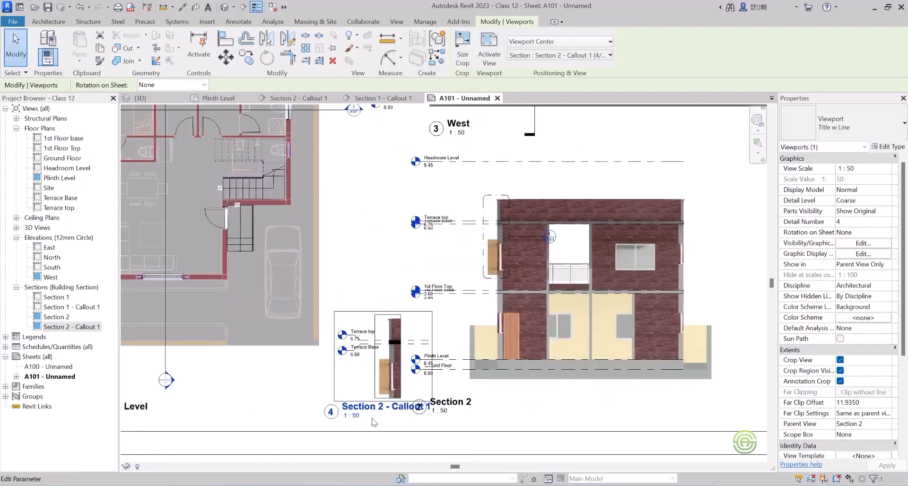
left_click(358, 406)
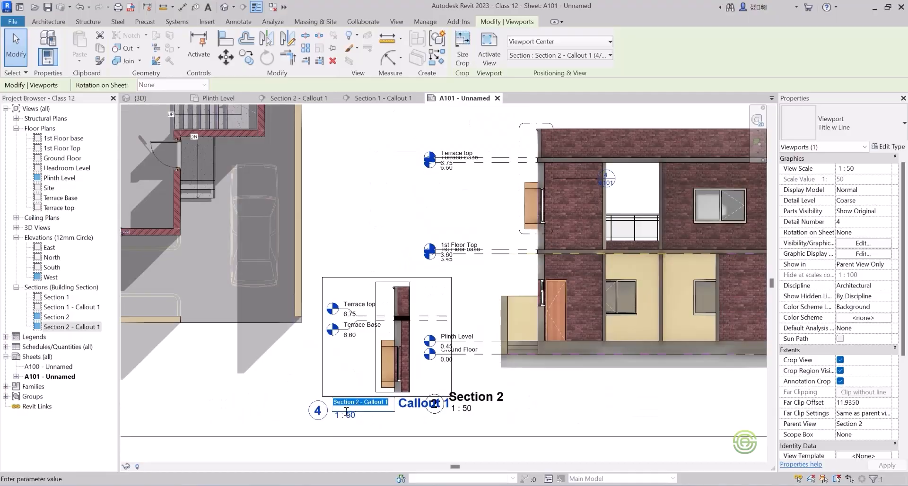
key("Escape")
key("Escape")
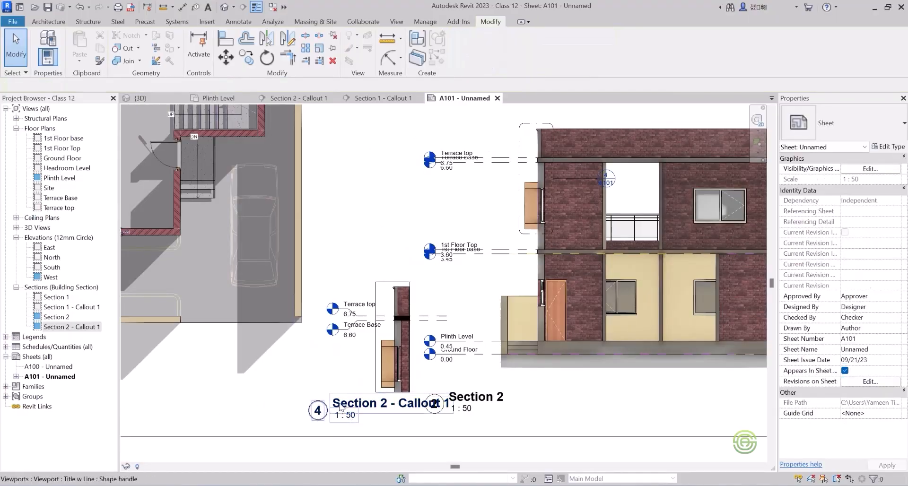
Set the view scale of the Section 2 - Callout 1 viewport to 1 : 25.
left_click(341, 407)
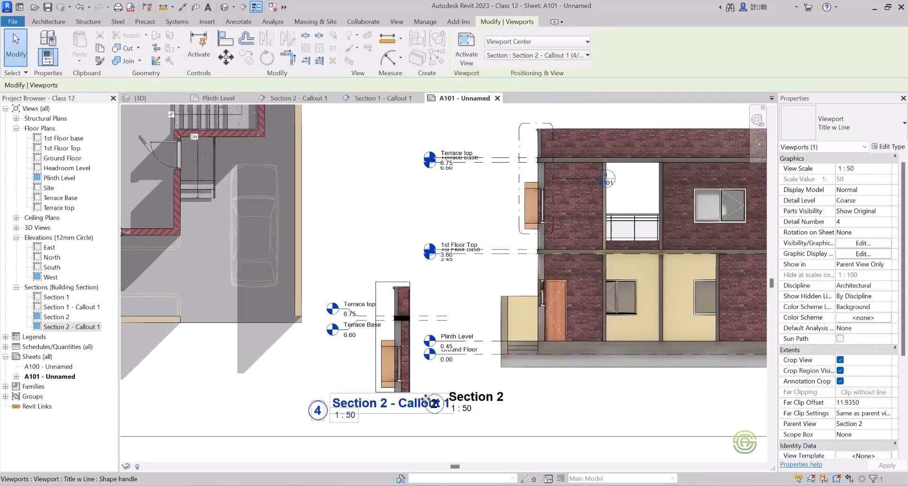
left_click(873, 167)
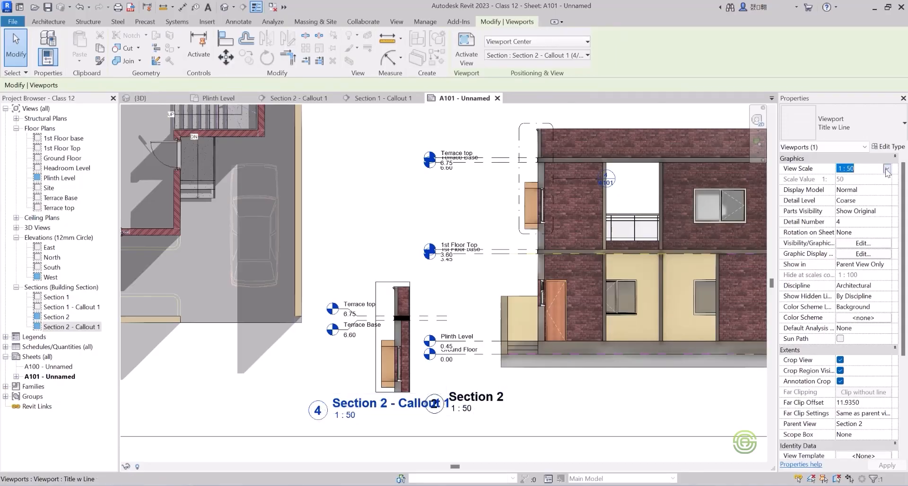
left_click(887, 170)
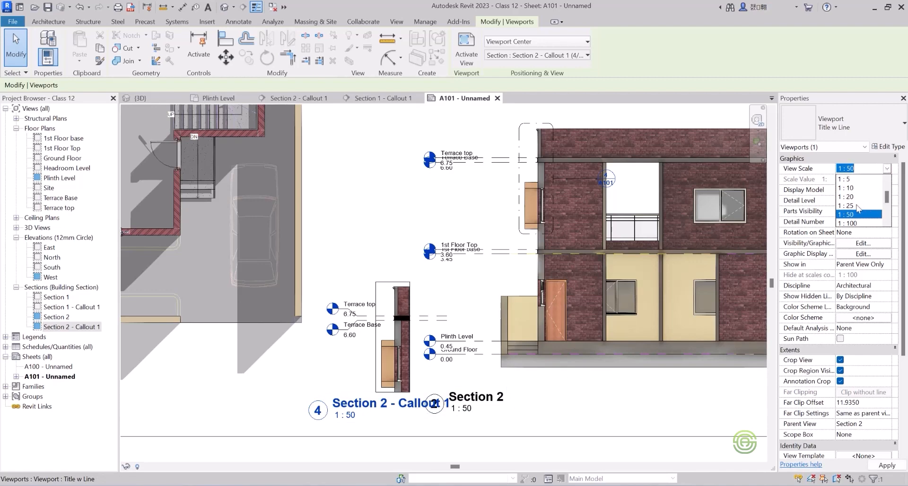
left_click(858, 206)
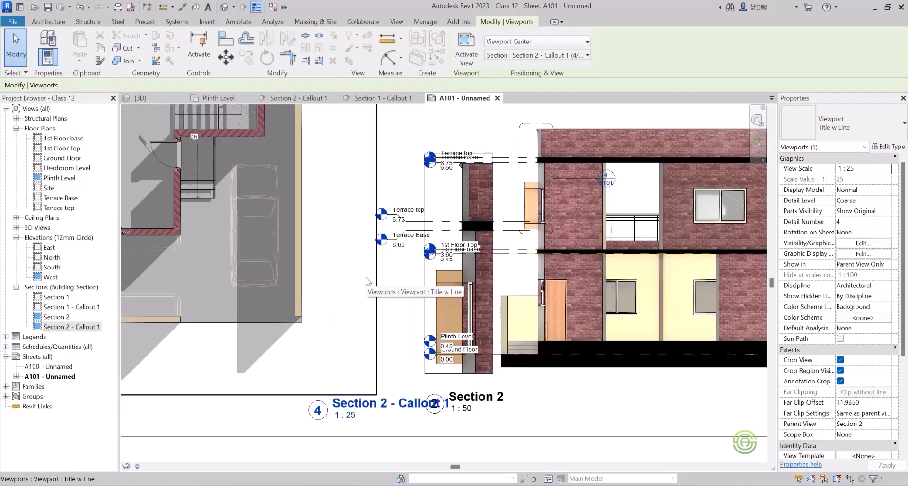
Move the Section 2 - Callout 1 viewport off Section 2 into the empty area above the Plinth Level plan.
scroll(410, 307, "down", 3)
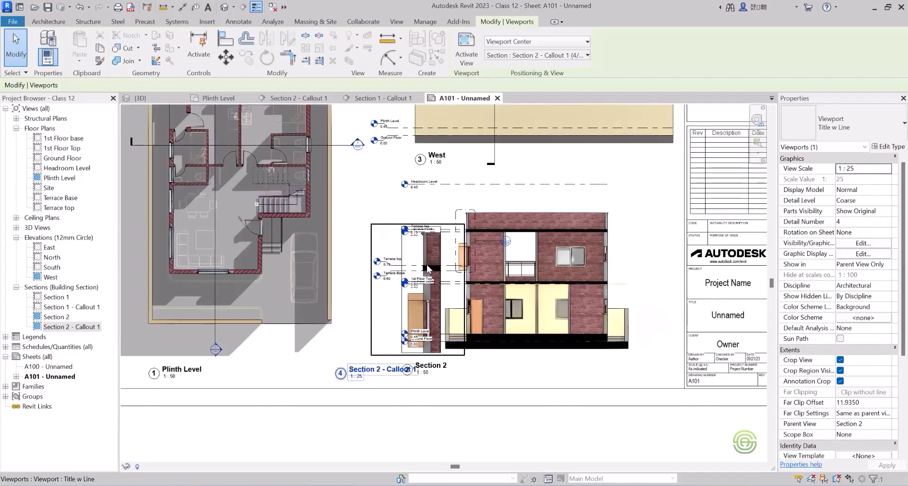
scroll(430, 351, "down", 2)
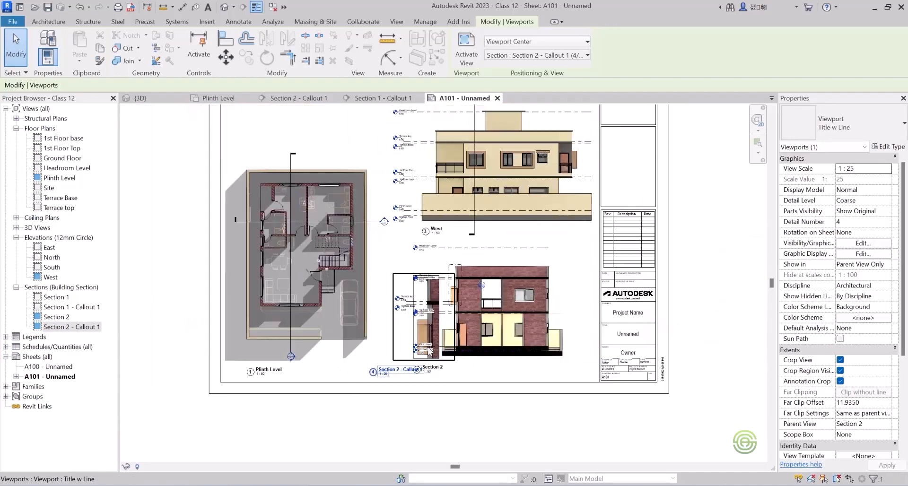
scroll(429, 351, "down", 1)
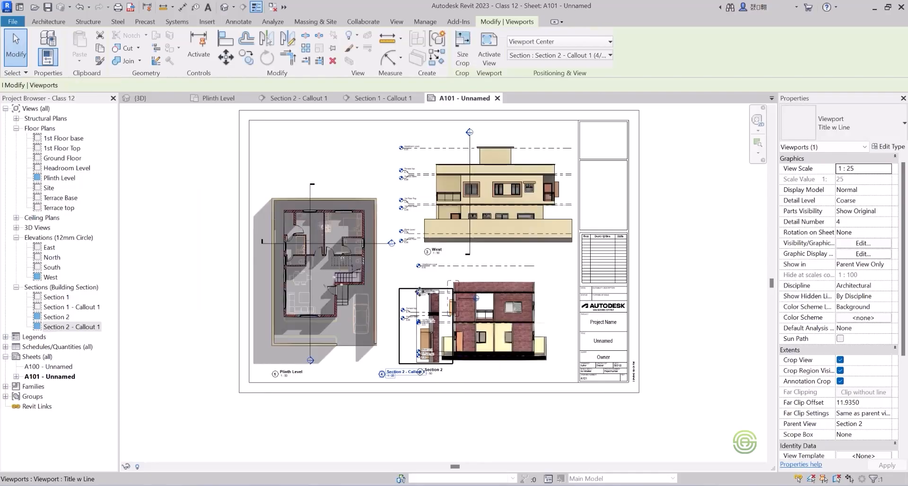
left_click_drag(435, 306, 363, 135)
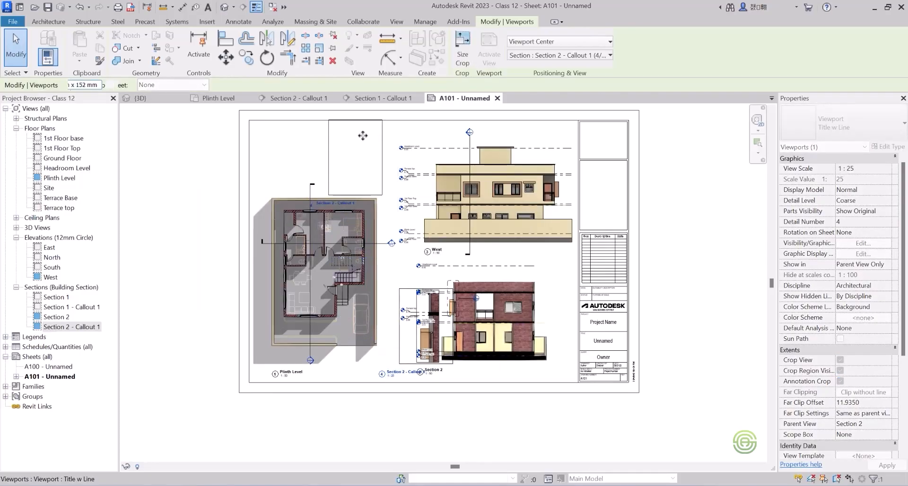
scroll(363, 135, "up", 3)
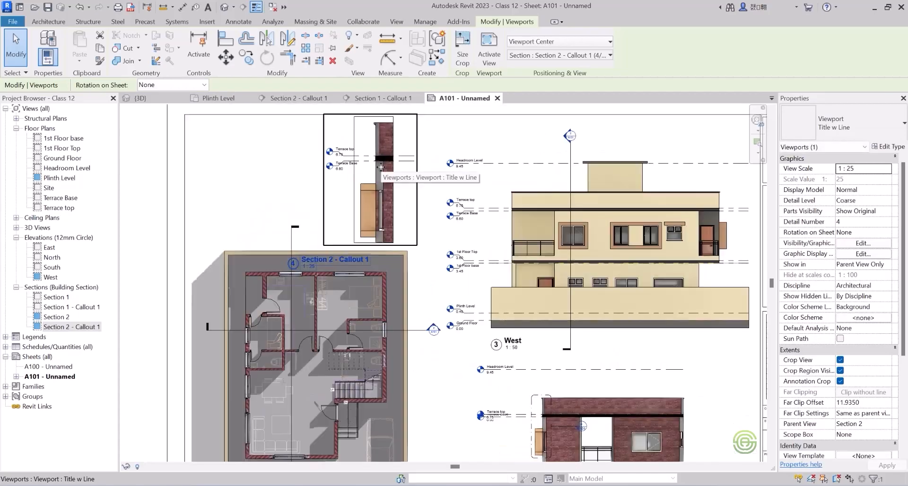
scroll(381, 167, "down", 2)
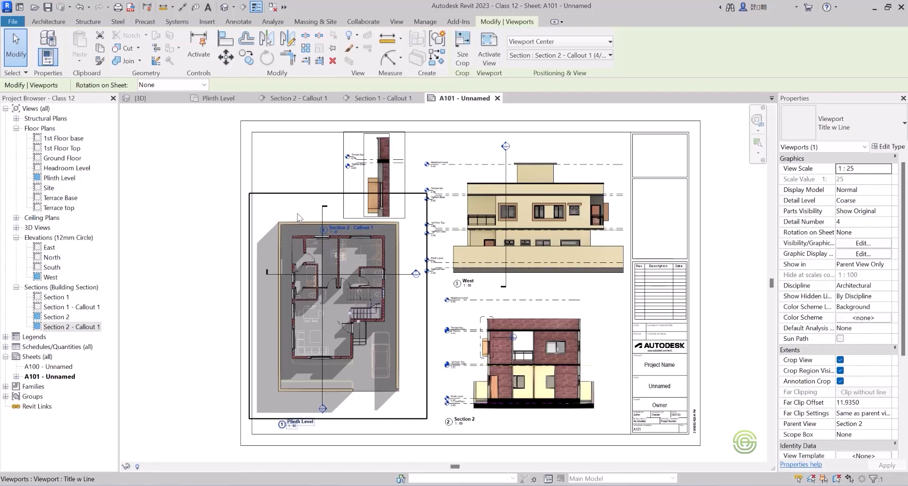
Move the Plinth Level view title sideways and slightly up, placing it beside the section head beneath the plan.
left_click(297, 426)
scroll(297, 426, "up", 4)
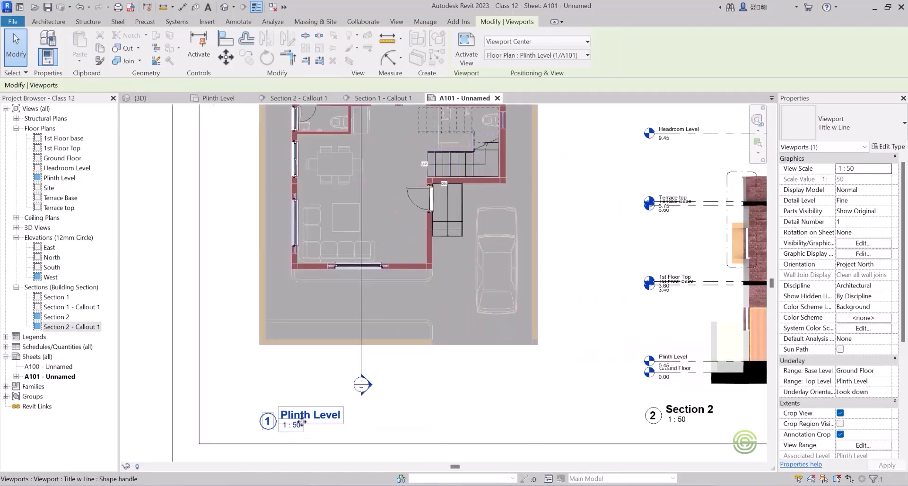
left_click_drag(292, 412, 429, 397)
scroll(287, 400, "down", 4)
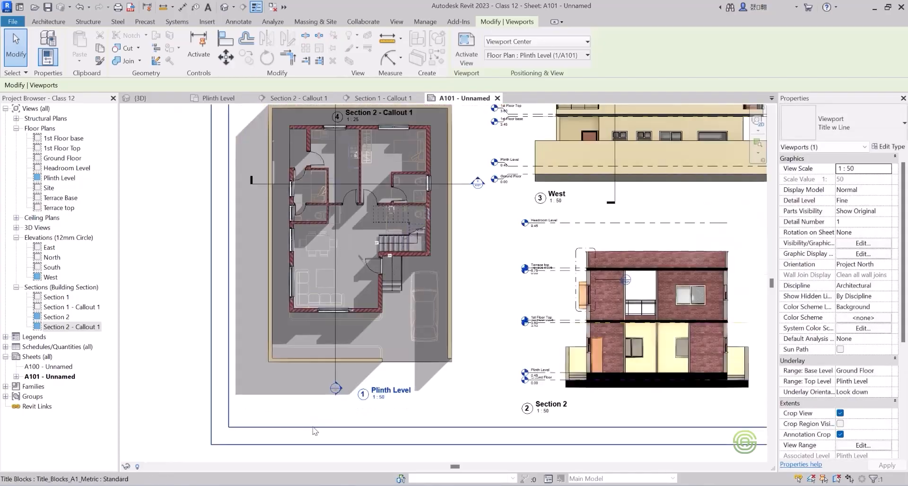
Nudge the Plinth Level viewport down until its title is level with the Section 2 title.
scroll(357, 344, "up", 3)
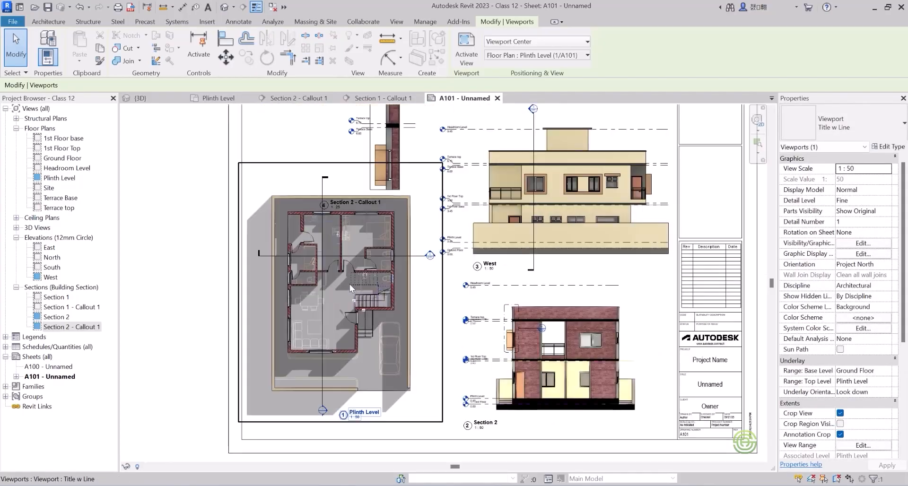
key("Escape")
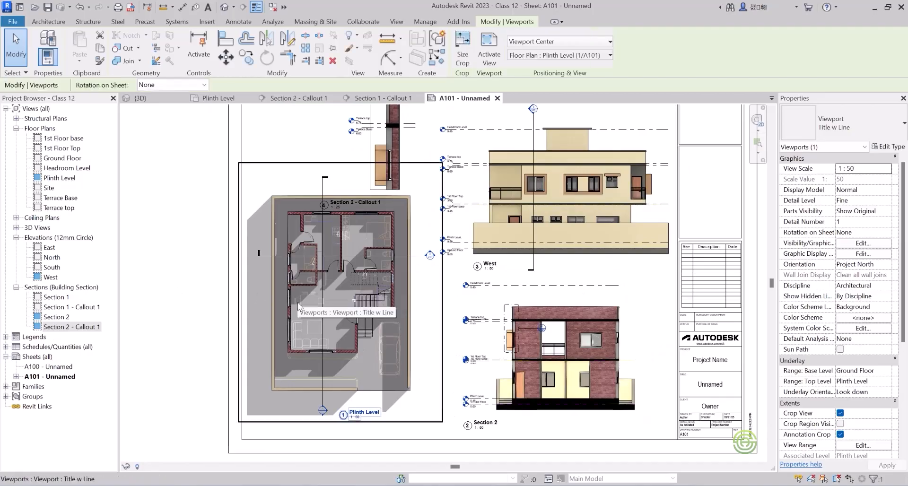
key("Down")
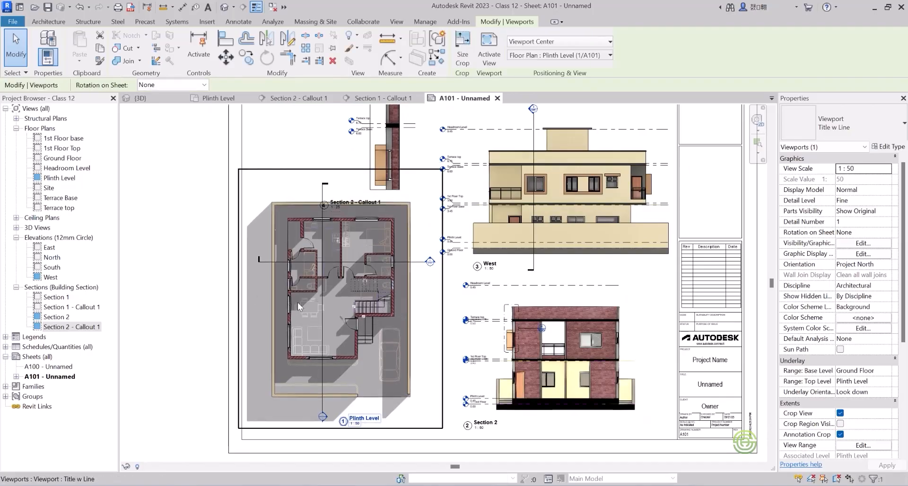
key("Down")
key("Escape")
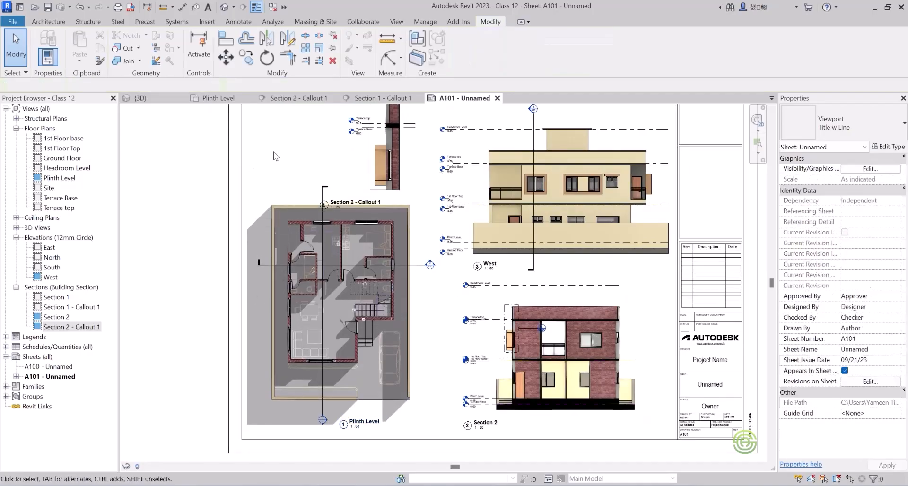
Shift the Section 2 - Callout 1 viewport slightly sideways, away from the West elevation.
scroll(345, 323, "down", 3)
scroll(352, 168, "up", 3)
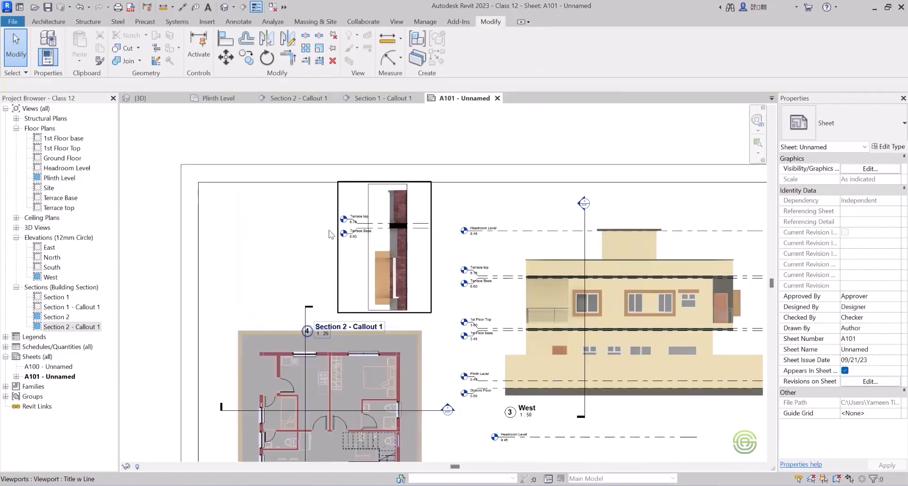
left_click(393, 241)
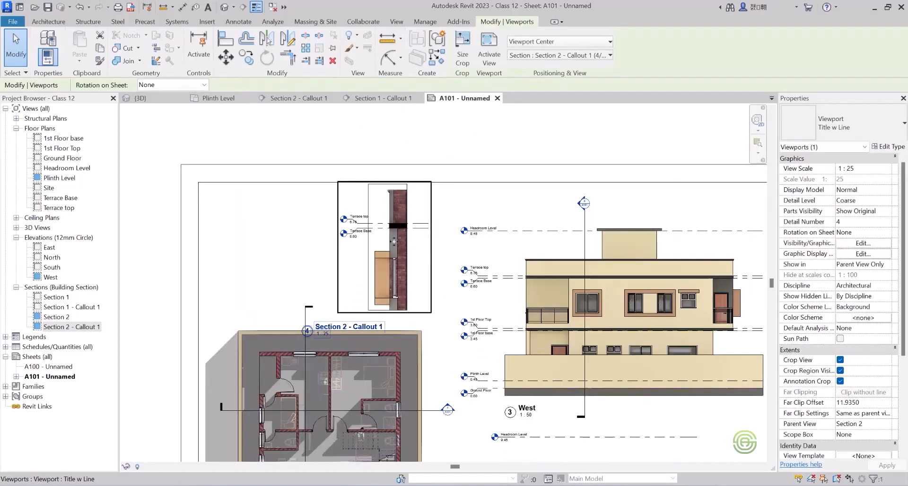
left_click_drag(384, 244, 381, 248)
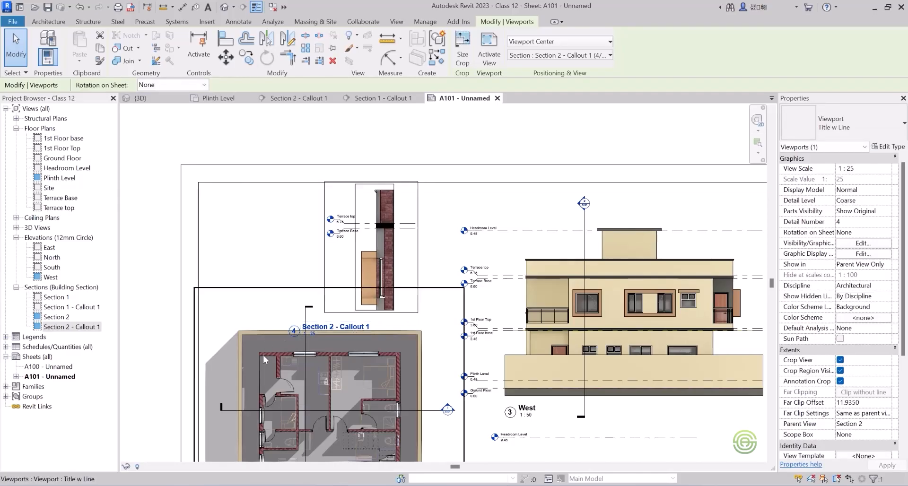
Move the Section 2 - Callout 1 title off the floor plan to beside the lower part of the callout.
left_click(295, 330)
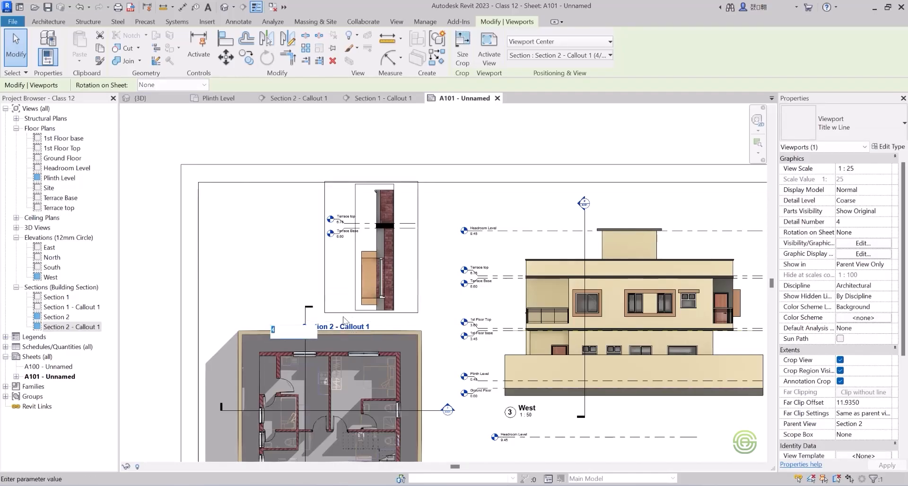
left_click(344, 315)
left_click(372, 318)
left_click(352, 328)
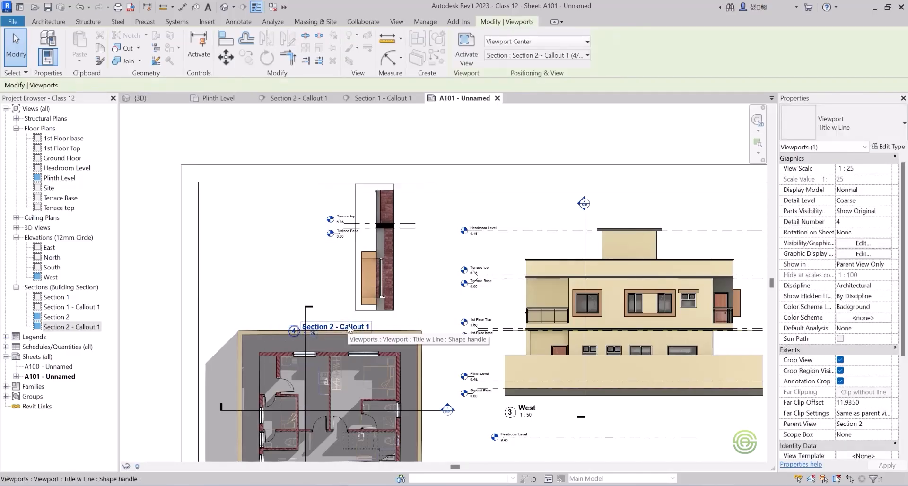
left_click_drag(343, 321, 328, 278)
left_click(281, 248)
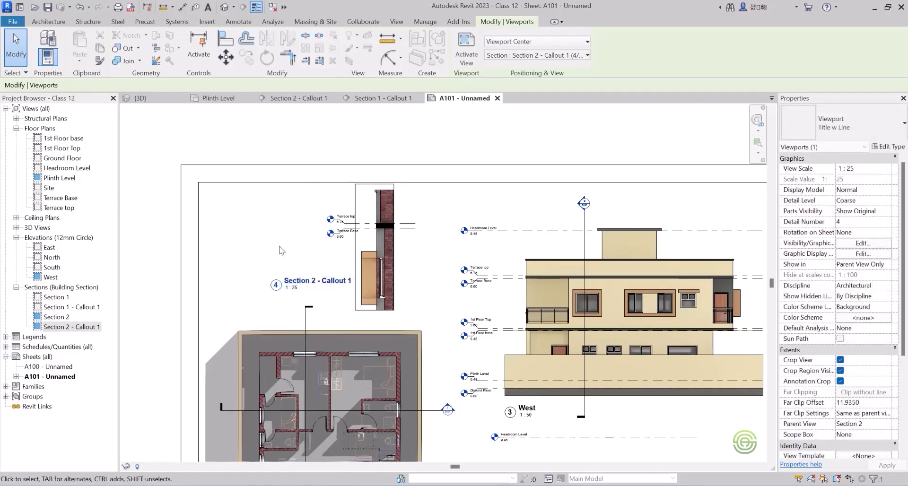
Nudge the Section 2 - Callout 1 viewport down, away from the sheet's upper border.
scroll(260, 245, "down", 3)
scroll(302, 261, "up", 2)
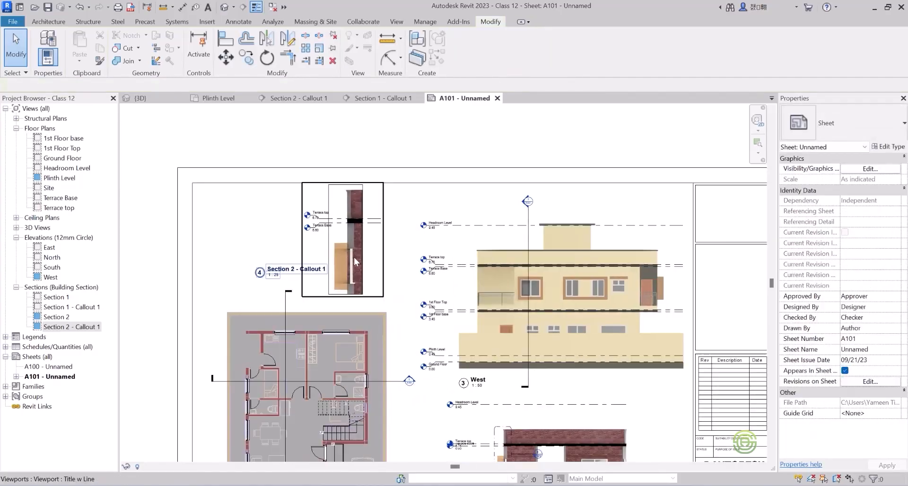
left_click(356, 251)
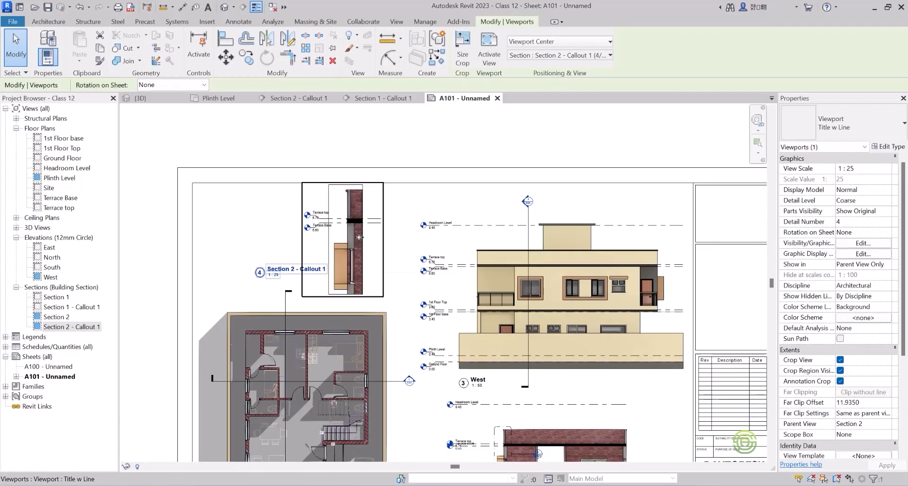
key("Down")
key("Down")
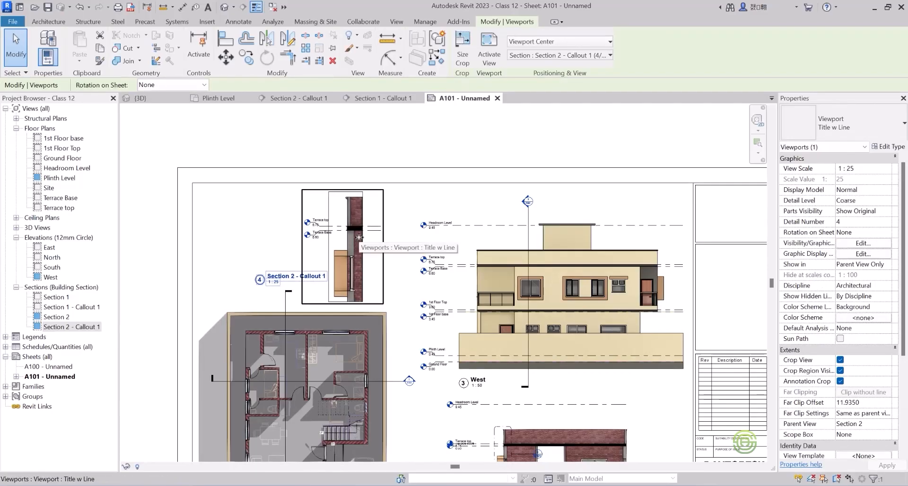
Nudge the Section 2 - Callout 1 viewport slightly up and turn off its crop region visibility.
key("Up")
left_click(276, 219)
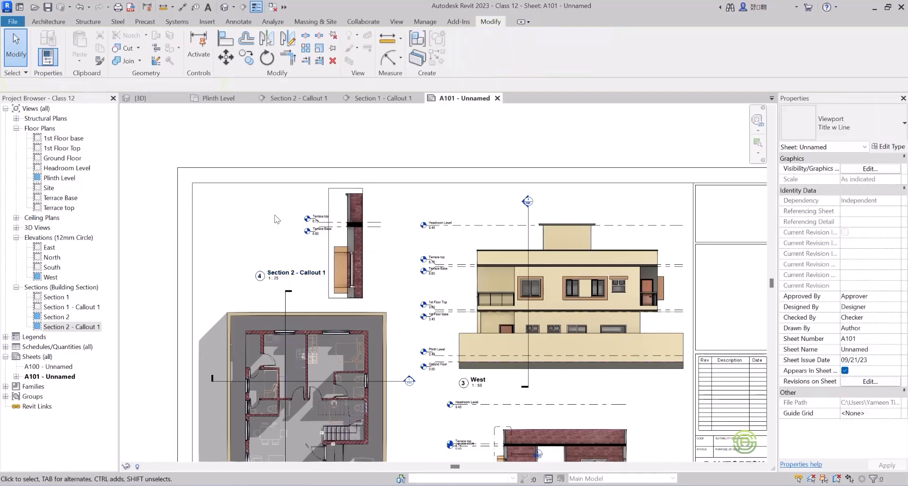
left_click(330, 206)
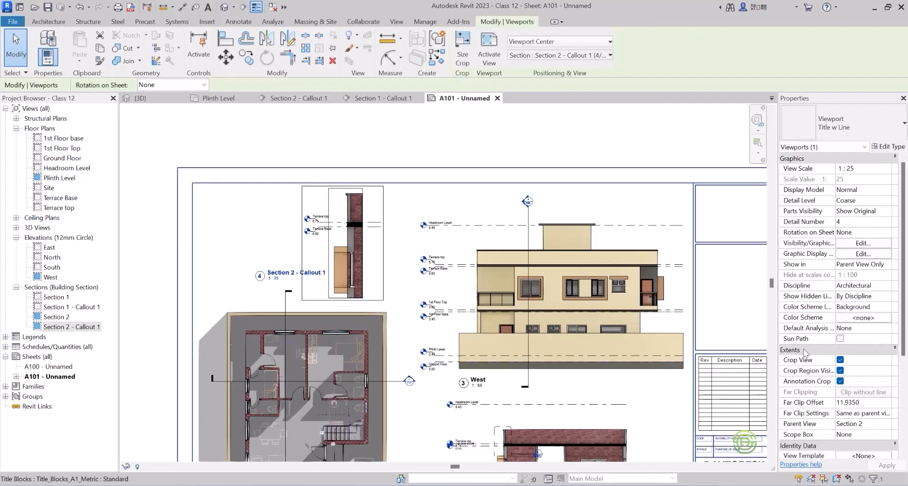
left_click(840, 371)
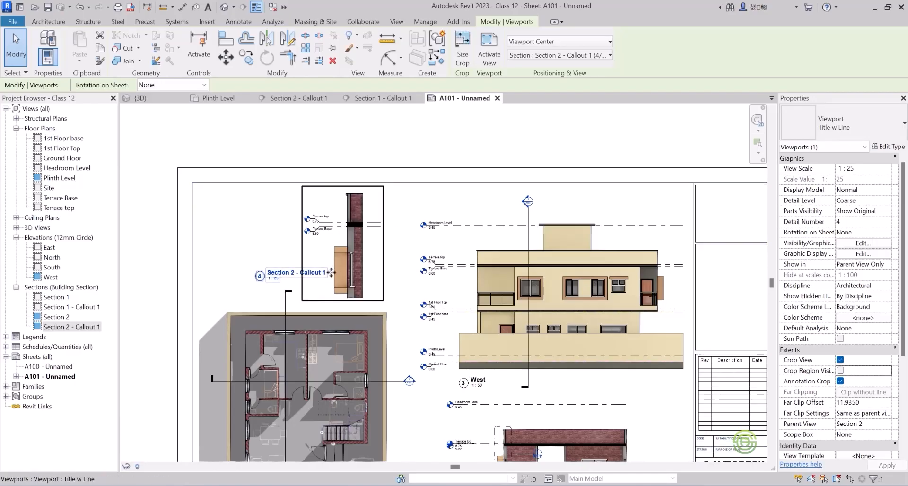
left_click(254, 213)
Review the arrangement of the floor plan, West elevation, Section 2 and callout viewports across sheet A101.
scroll(251, 198, "down", 4)
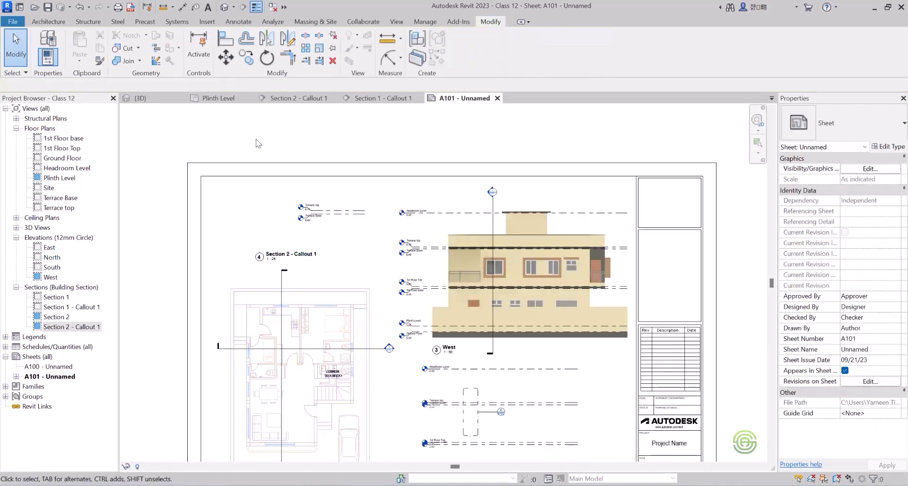
middle_click_drag(380, 195, 360, 190)
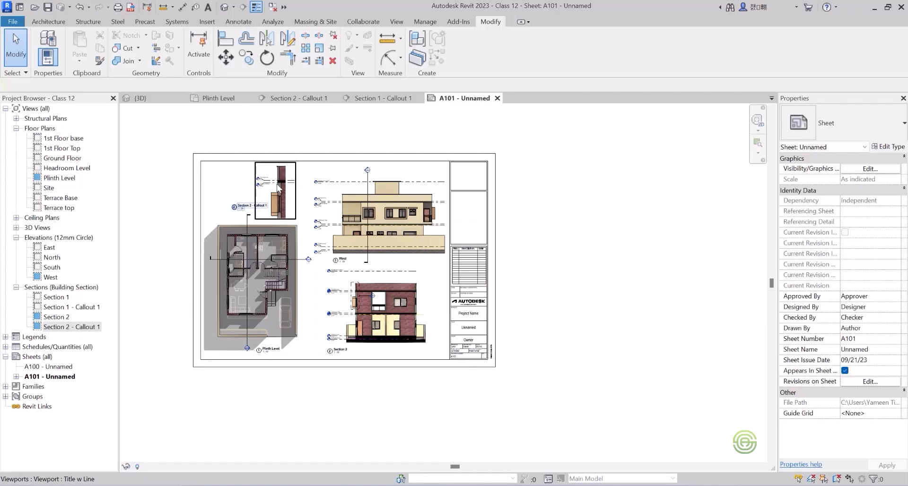
scroll(279, 175, "up", 2)
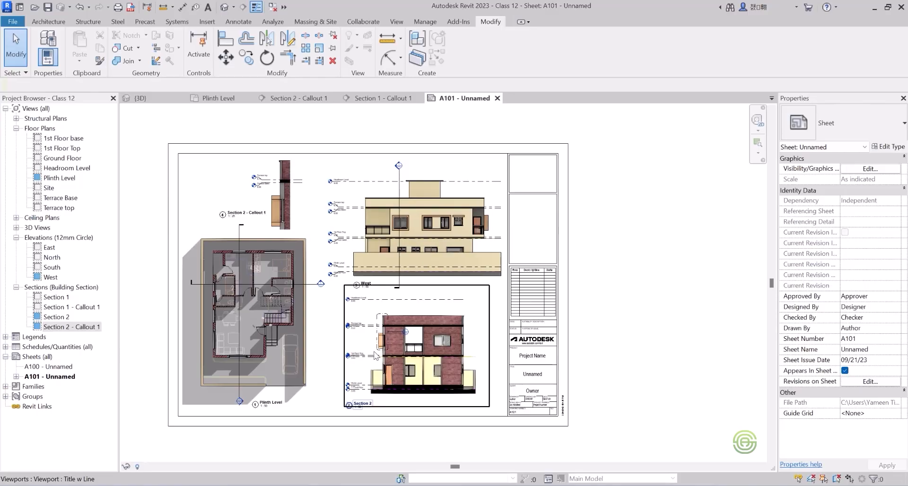
scroll(471, 334, "down", 1)
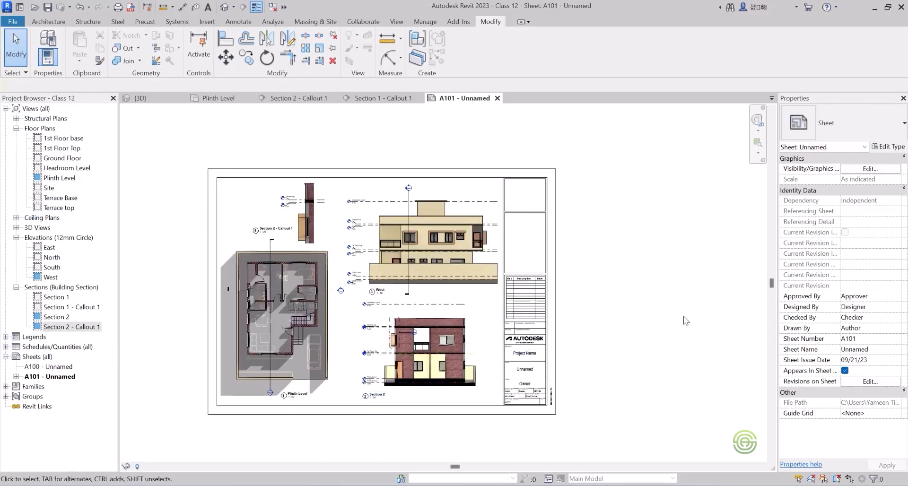
scroll(688, 292, "down", 1)
scroll(342, 372, "up", 1)
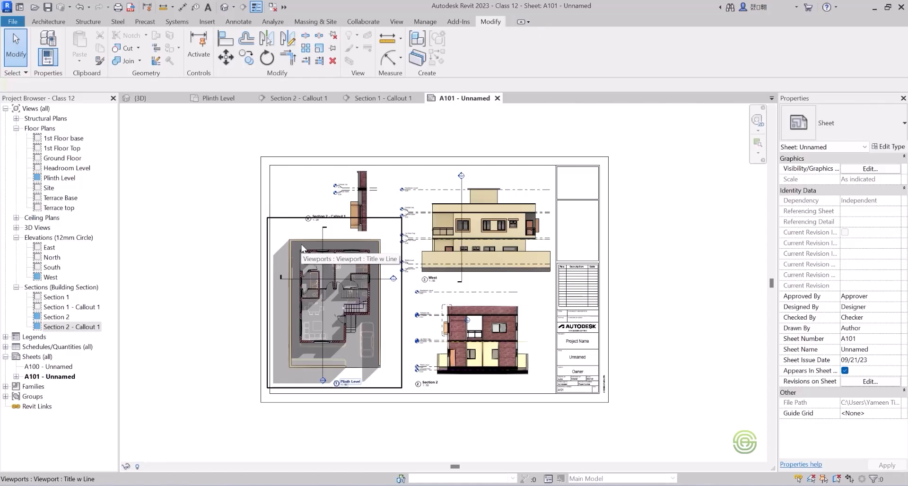
scroll(345, 261, "up", 3)
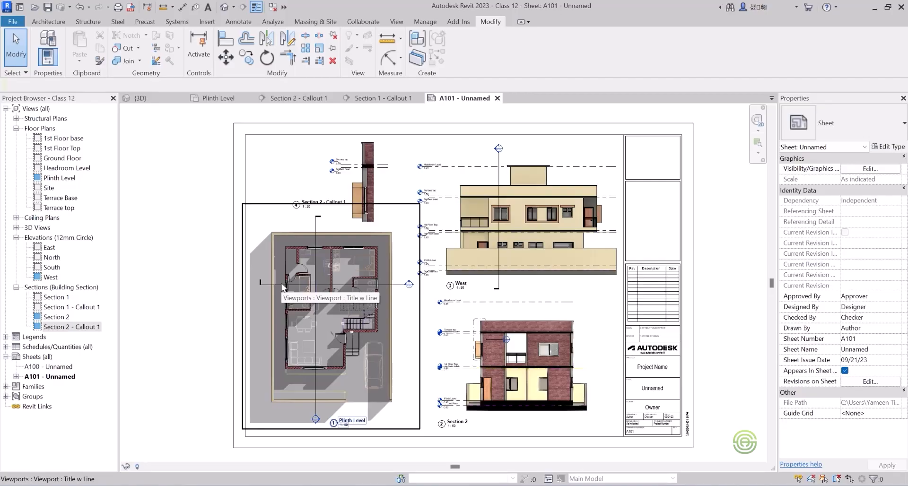
scroll(350, 291, "down", 4)
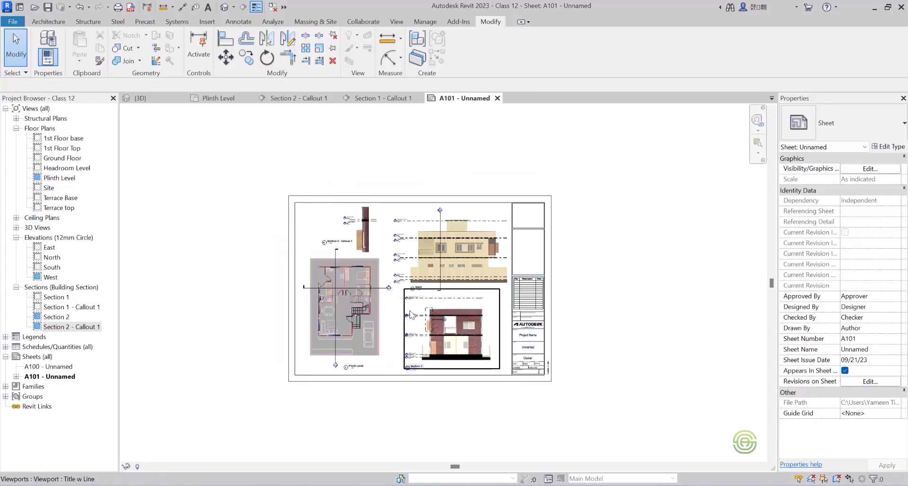
scroll(410, 316, "up", 1)
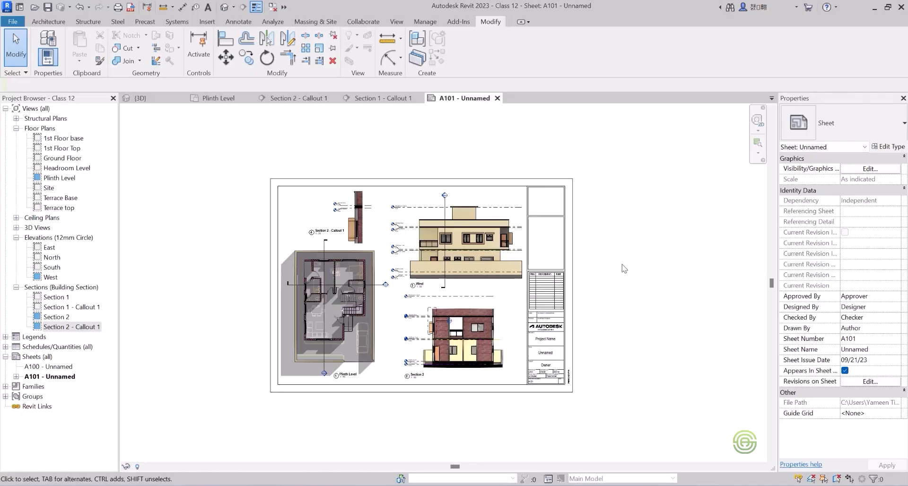
left_click(14, 22)
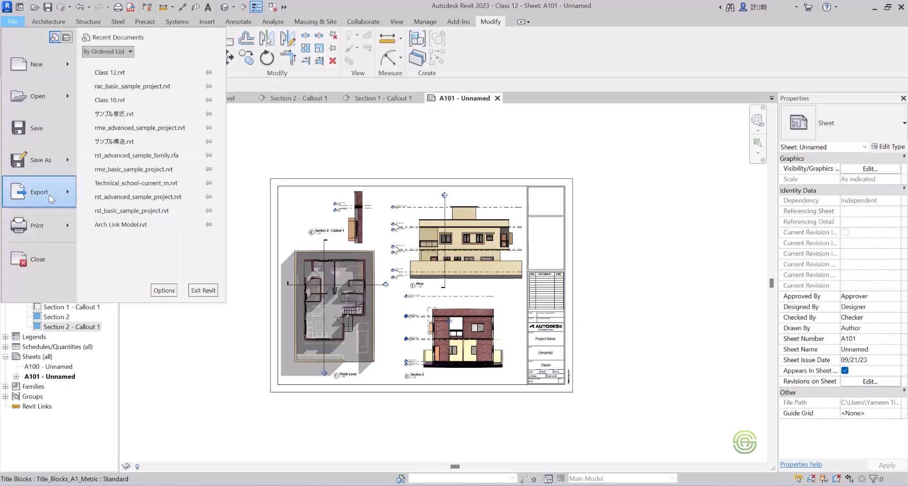
mouse_move(49, 194)
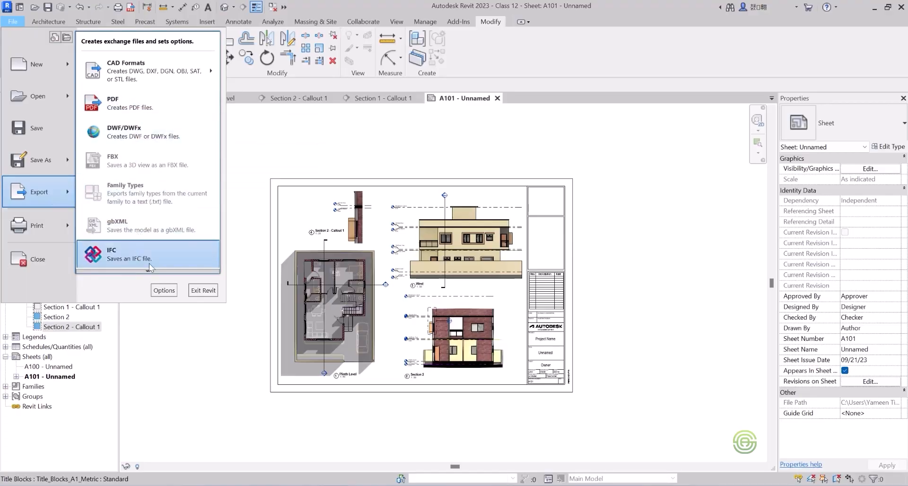
mouse_move(148, 271)
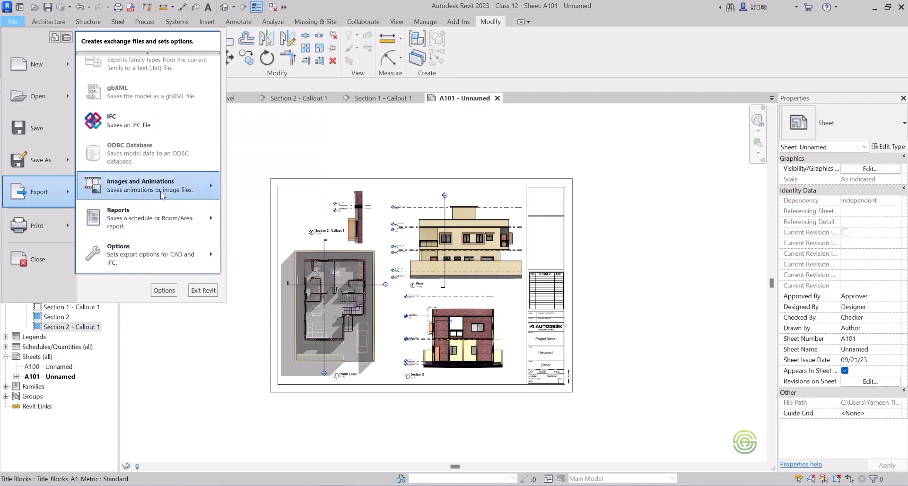
mouse_move(173, 189)
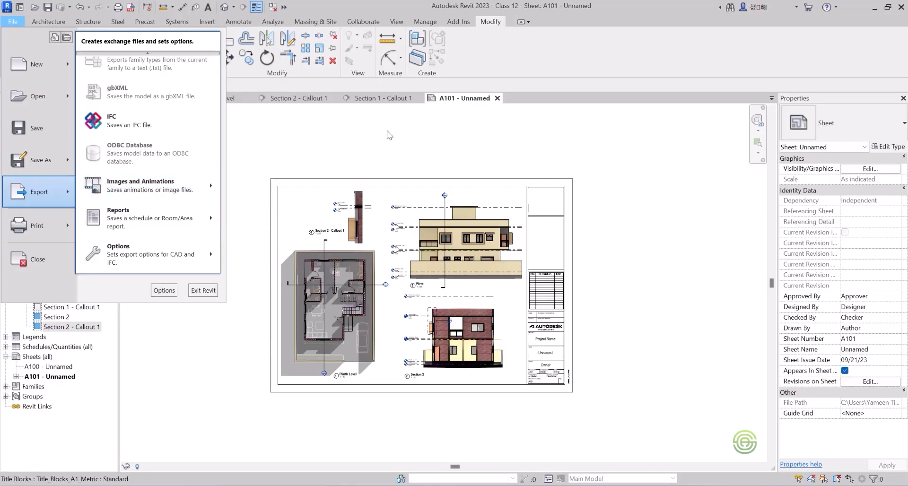
left_click(387, 149)
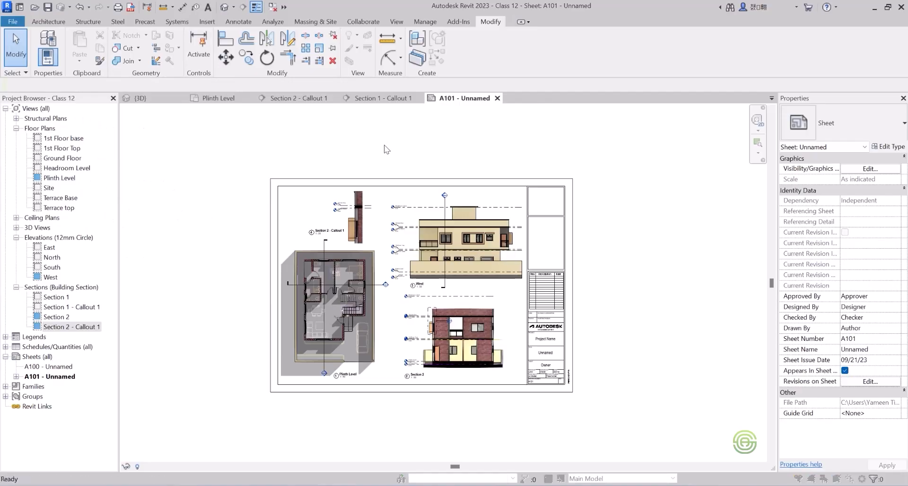
Open the print settings for sheet A101.
key("ctrl+p")
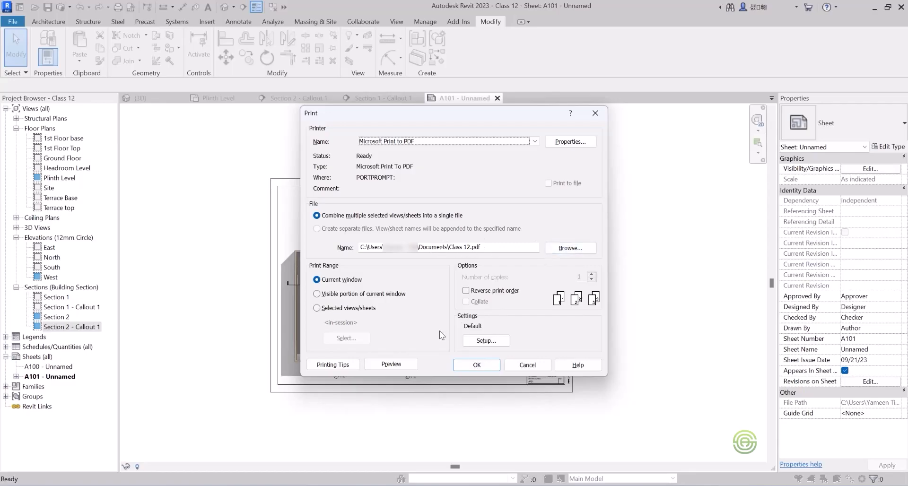
Set the print range to selected views/sheets and include only Sheet: A101 - Unnamed.
left_click(316, 279)
left_click(316, 308)
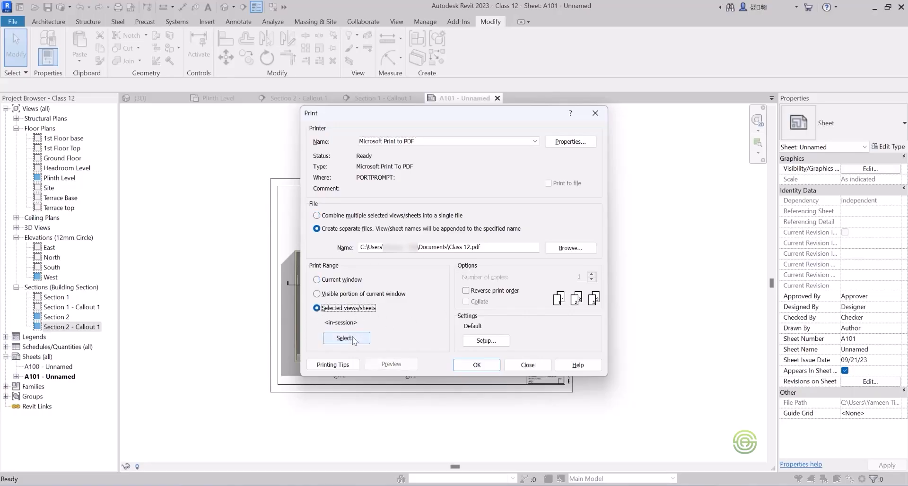
left_click(346, 338)
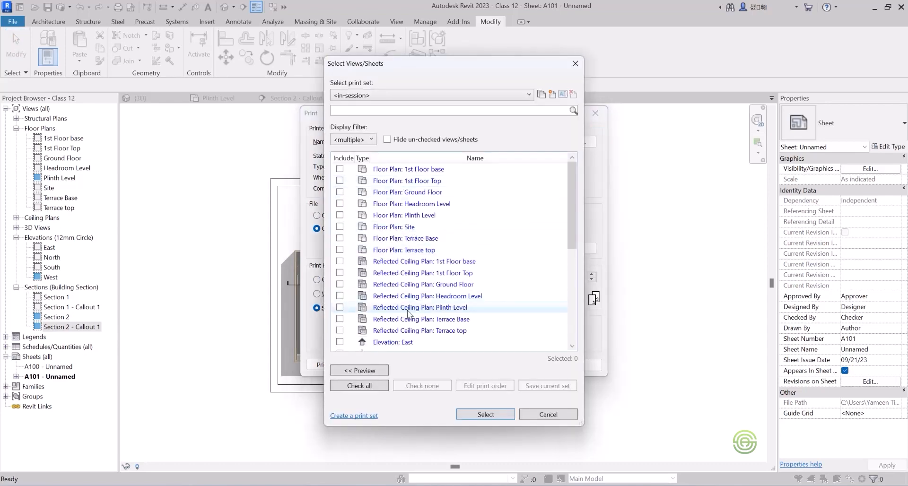
scroll(409, 312, "down", 4)
scroll(408, 312, "down", 2)
scroll(407, 309, "up", 3)
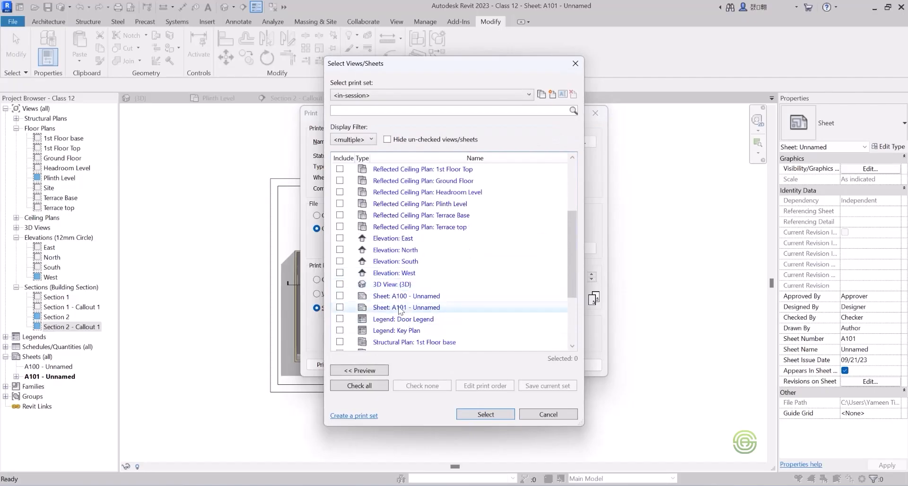
left_click(340, 308)
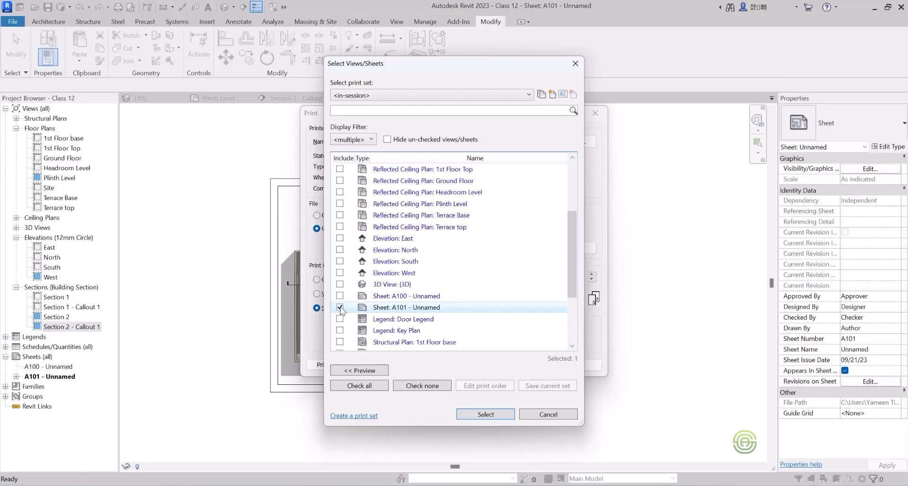
left_click(418, 310)
left_click(486, 415)
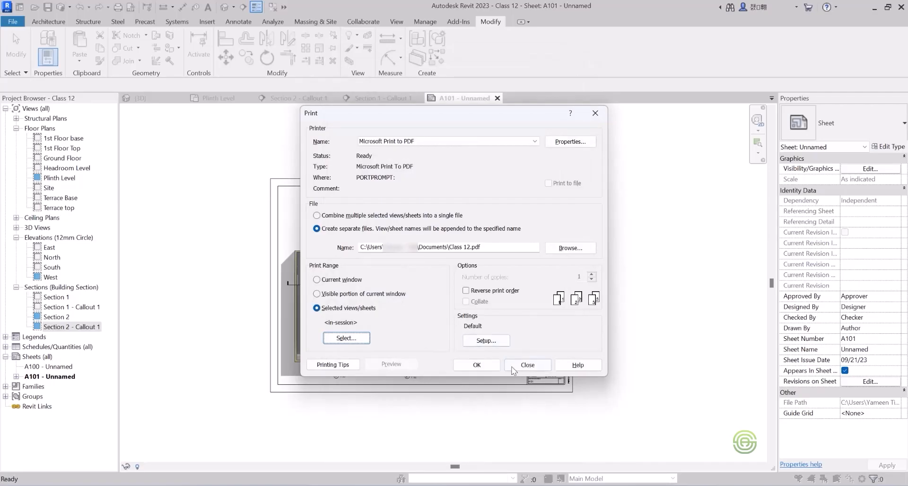
Combine the selected sheets into a single file and print it as a PDF named Sheet 1 in Documents.
left_click(489, 367)
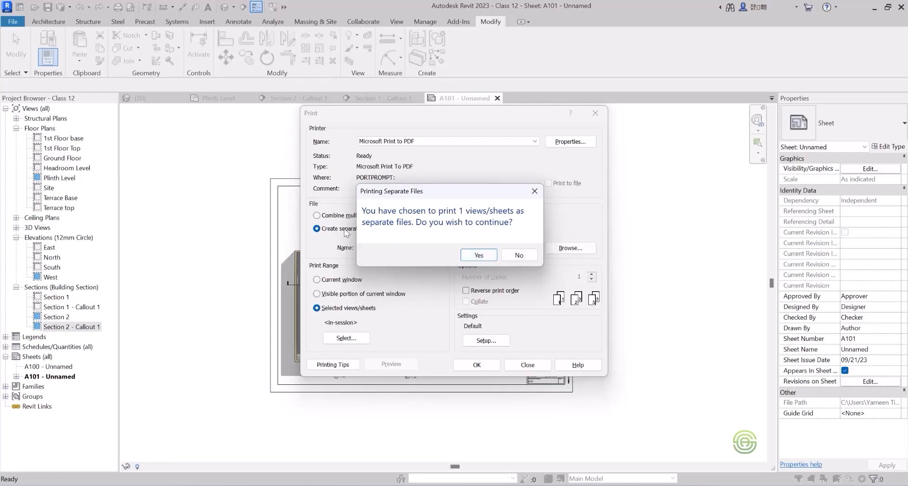
key("Return")
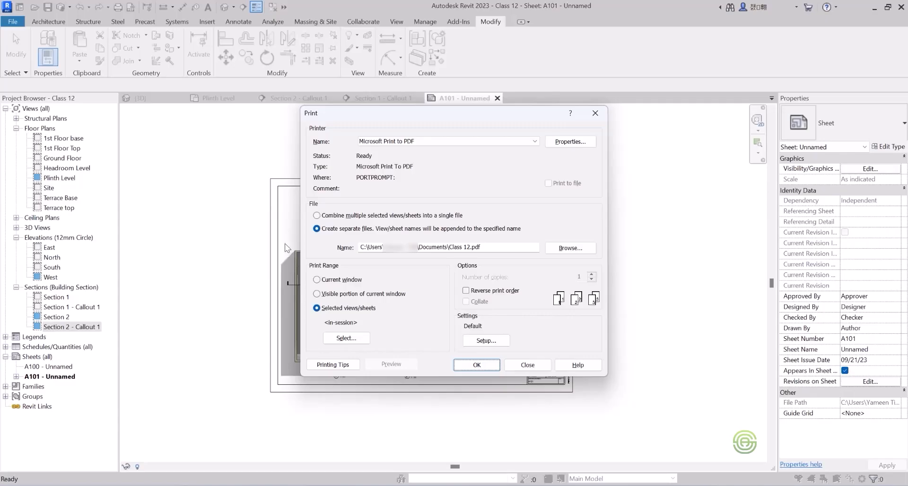
left_click(317, 217)
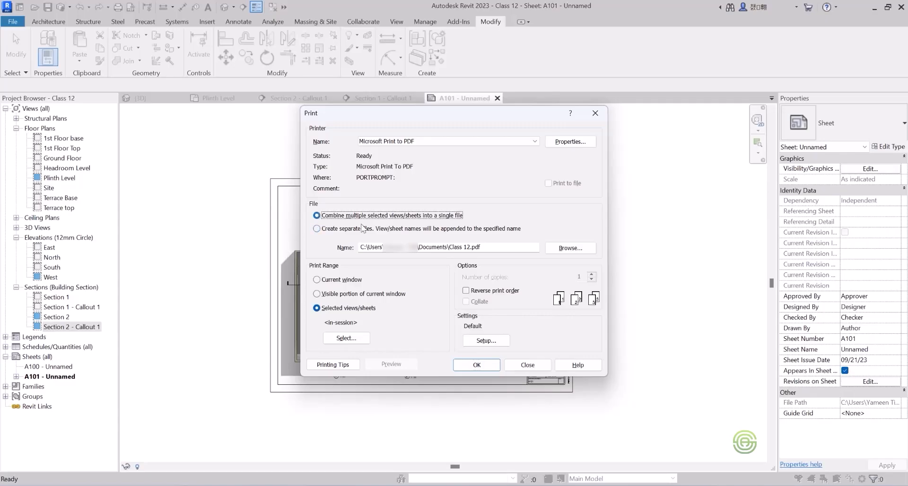
left_click(474, 365)
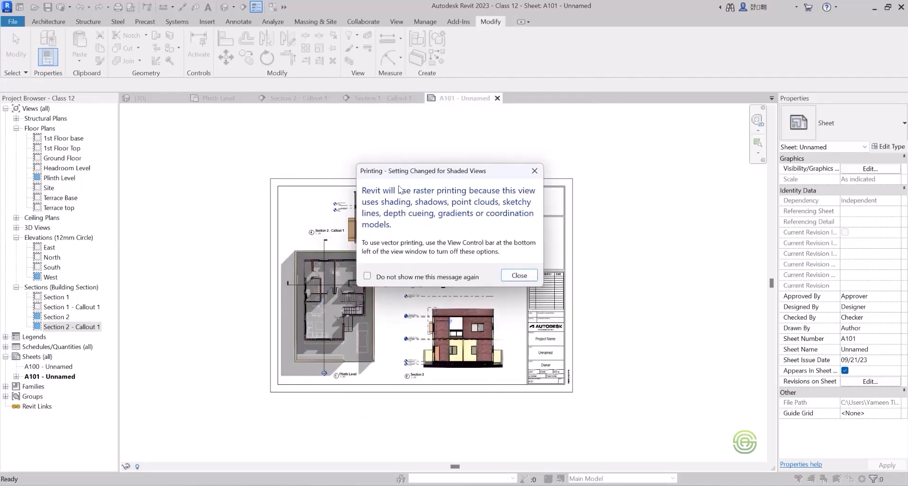
left_click(520, 277)
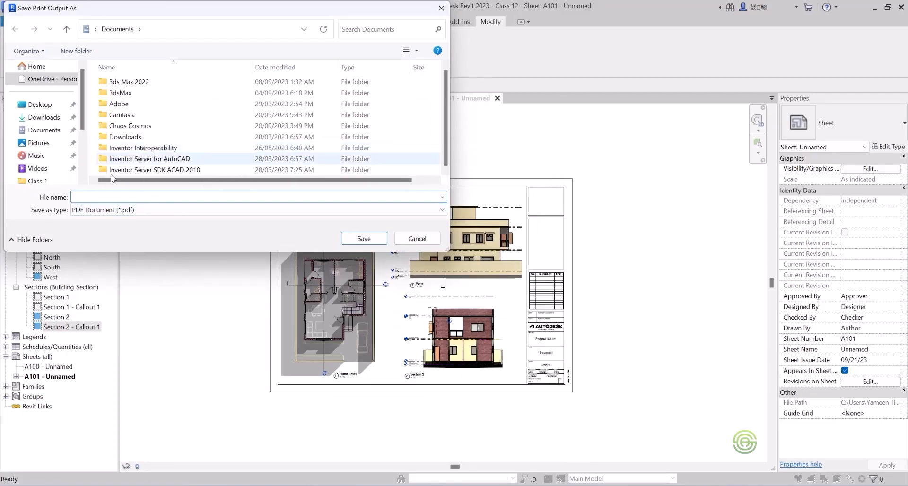
type("Sheet 1")
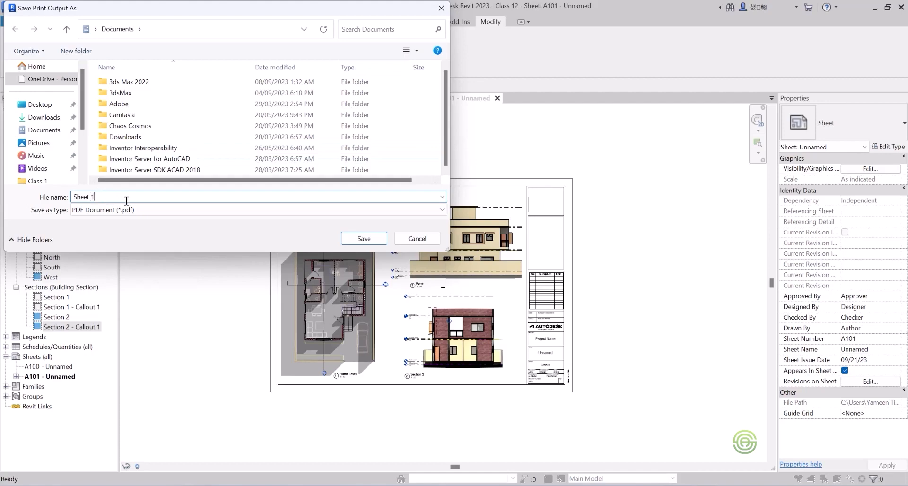
left_click(367, 239)
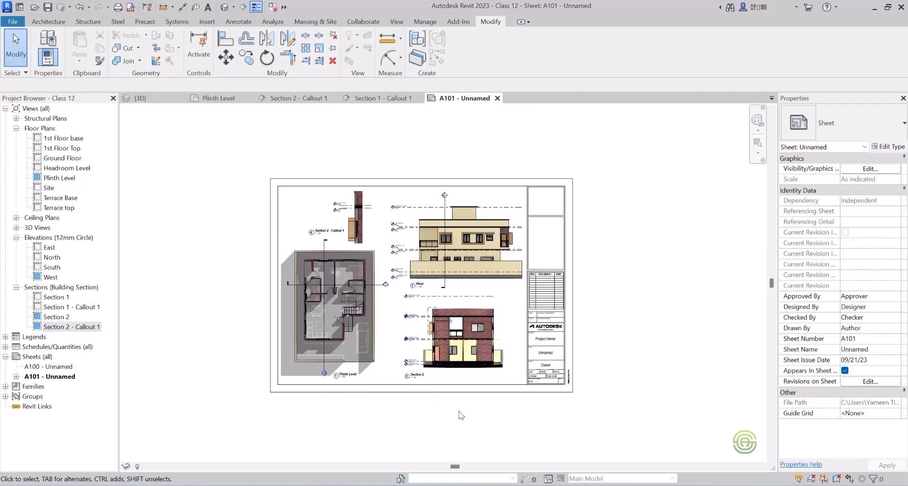
Open the printed Sheet 1 PDF from the Documents folder, check the sheet layout, and close it.
left_click(448, 454)
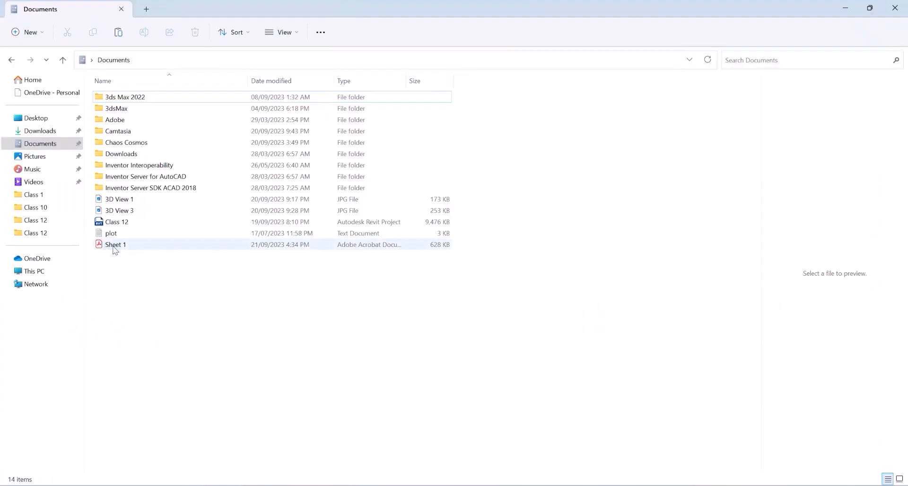
left_click(120, 246)
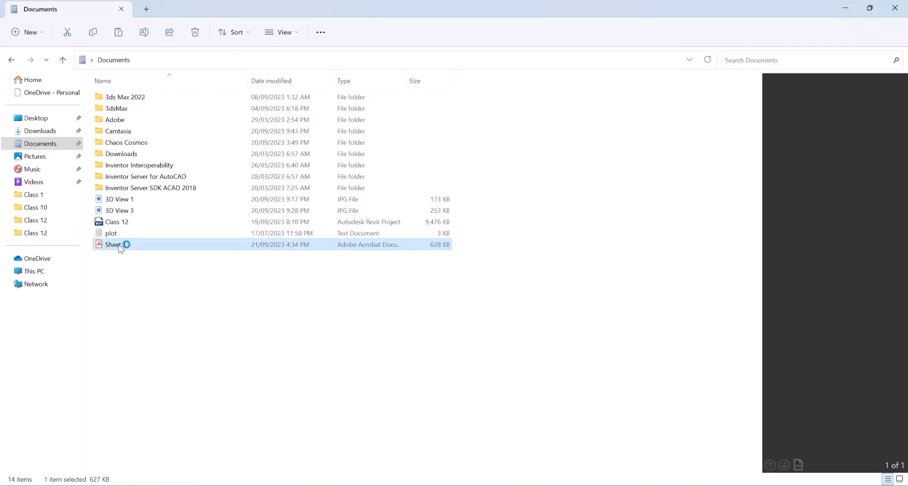
double_click(120, 246)
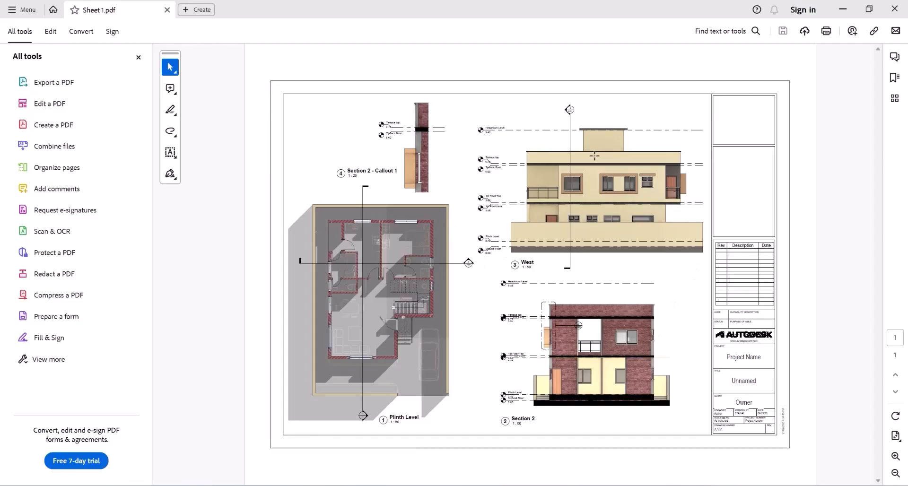
left_click(894, 8)
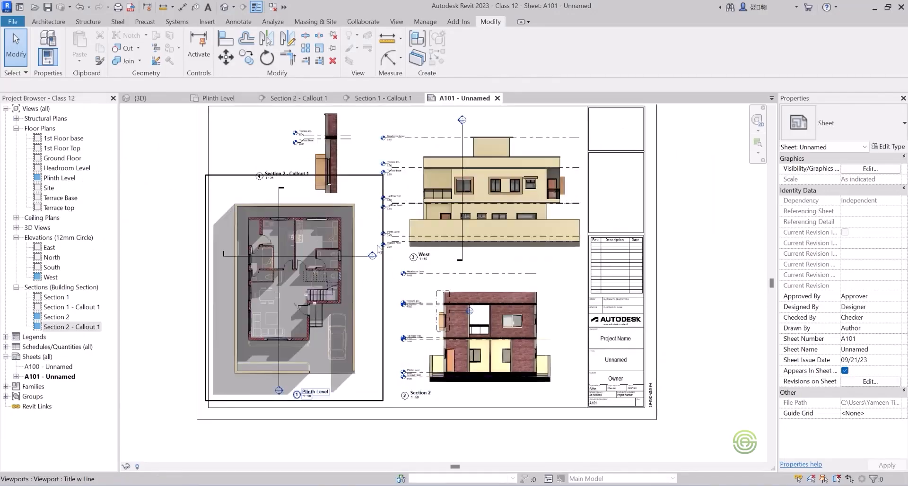
Place a text note without a leader reading "PLAN" in the upper-left corner of sheet A101.
left_click(209, 7)
scroll(412, 297, "down", 1)
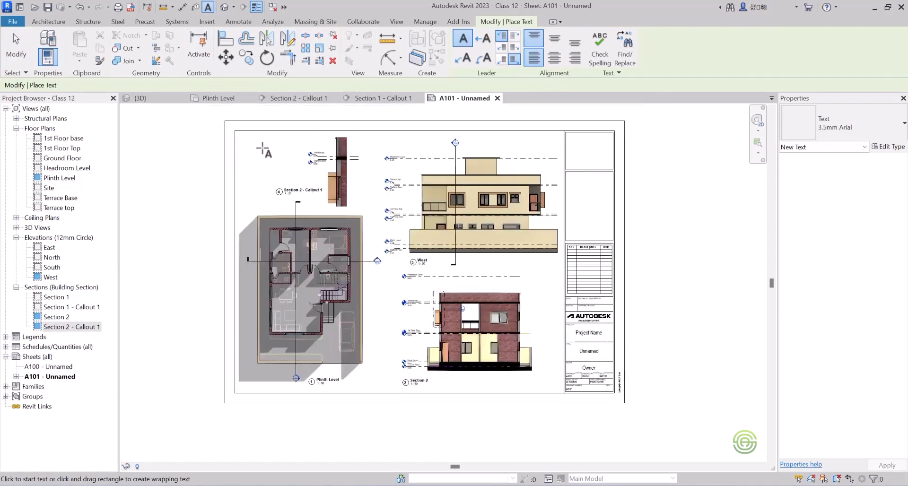
scroll(249, 142, "up", 2)
left_click(235, 141)
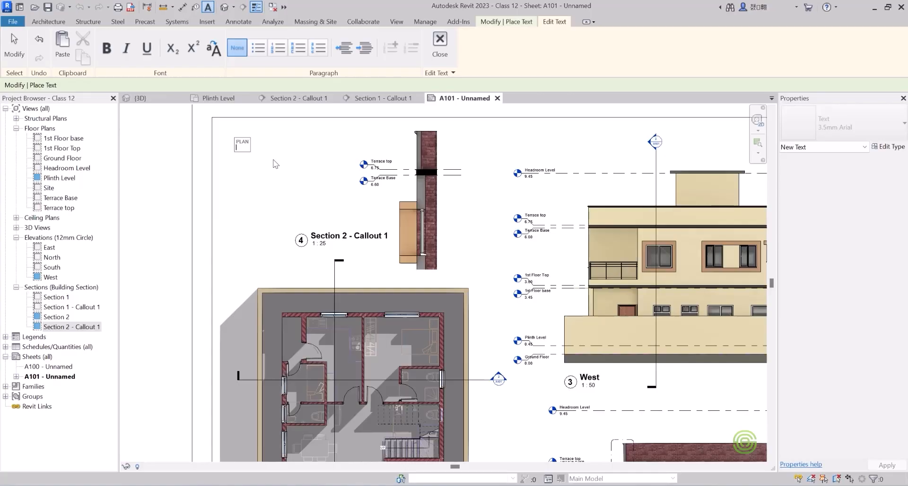
key("BackSpace")
left_click(273, 161)
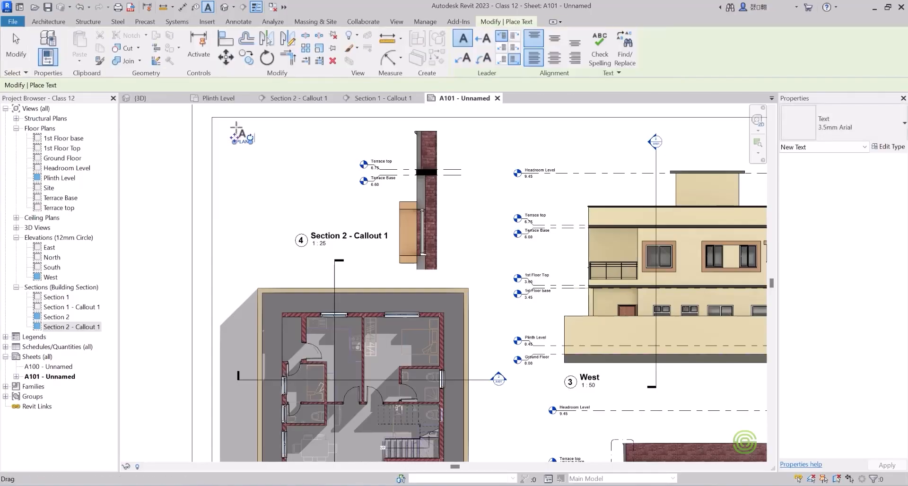
Add a one-segment leader note reading "Detail" to the upper brick wall of Section 2 - Callout 1 and shift its text slightly up and outward.
scroll(278, 134, "up", 2)
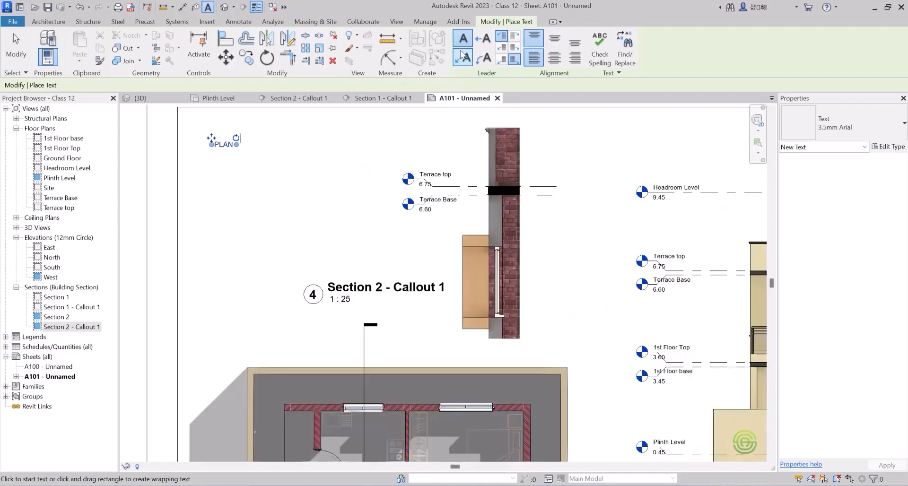
left_click(484, 40)
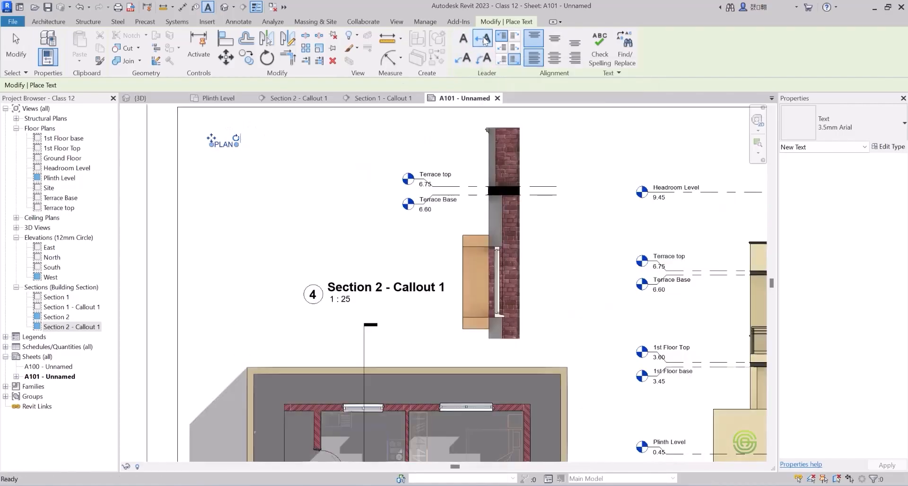
left_click(523, 152)
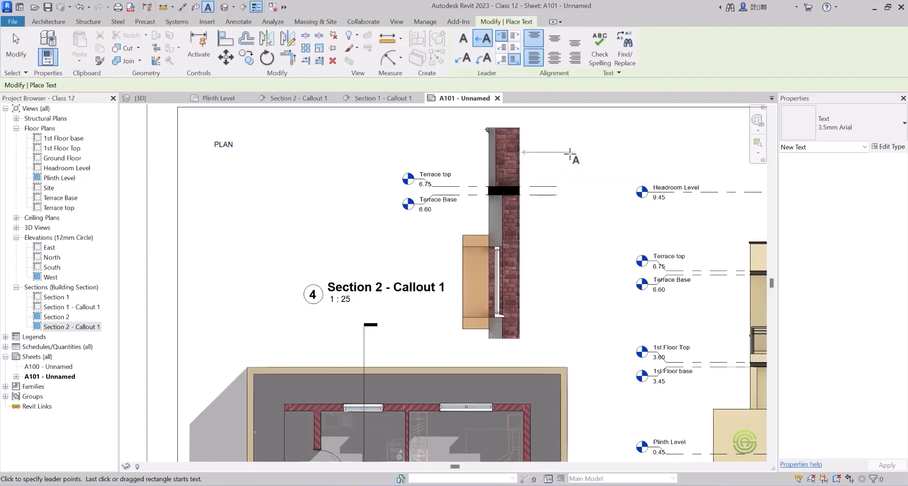
left_click(570, 152)
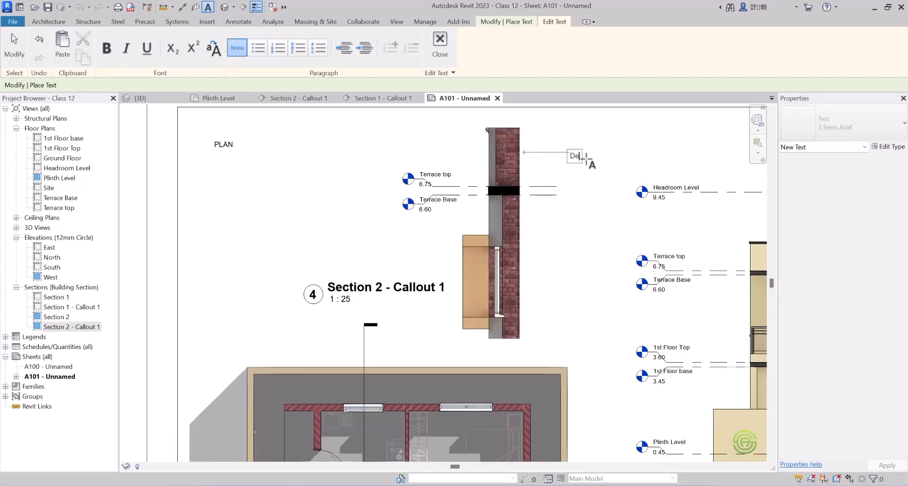
type("Detail")
key("Return")
key("BackSpace")
left_click(589, 195)
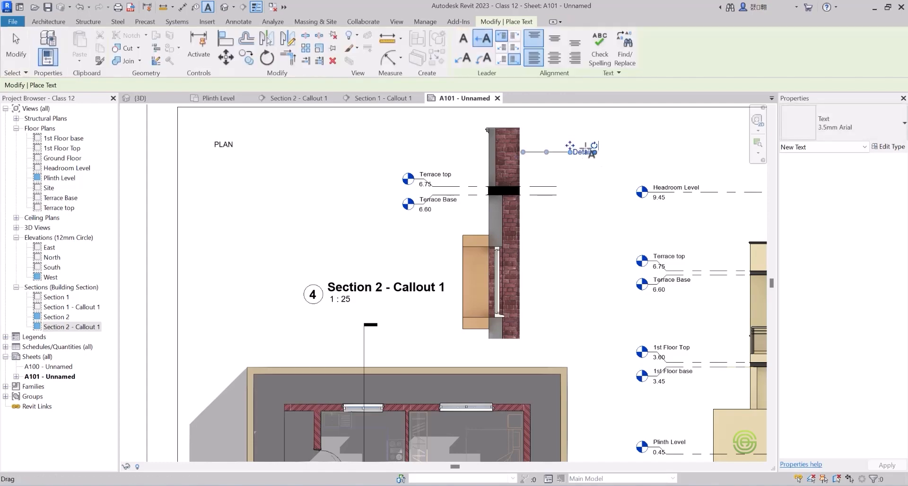
scroll(612, 158, "up", 3)
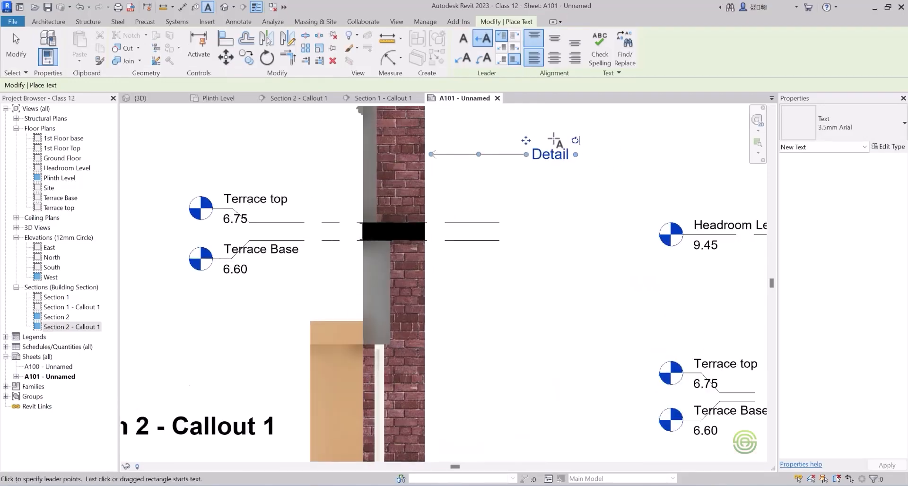
mouse_move(525, 141)
left_mouse_down()
mouse_move(544, 139)
mouse_move(531, 183)
mouse_move(537, 113)
mouse_move(529, 127)
mouse_move(494, 142)
mouse_move(587, 127)
mouse_move(581, 122)
mouse_move(586, 148)
mouse_move(588, 135)
left_mouse_up()
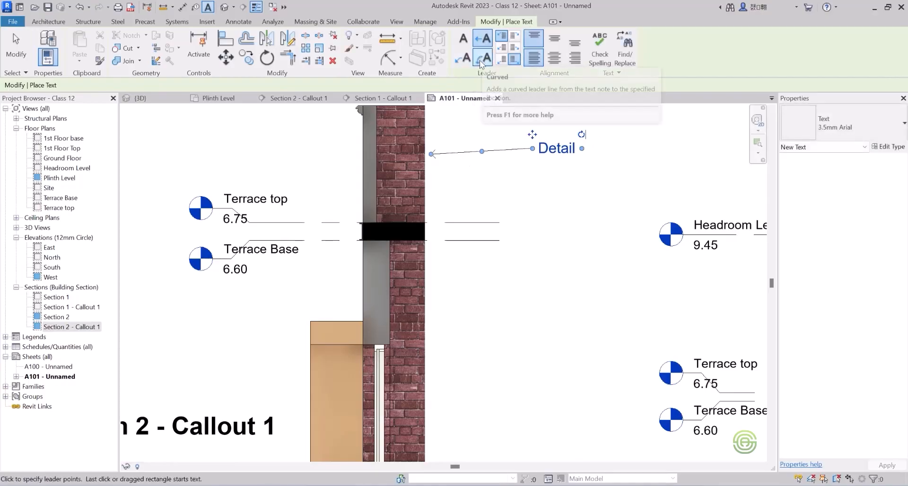
Add a curved-leader note reading "Detail A" pointing to the callout's brick wall below the terrace slab.
left_click(482, 58)
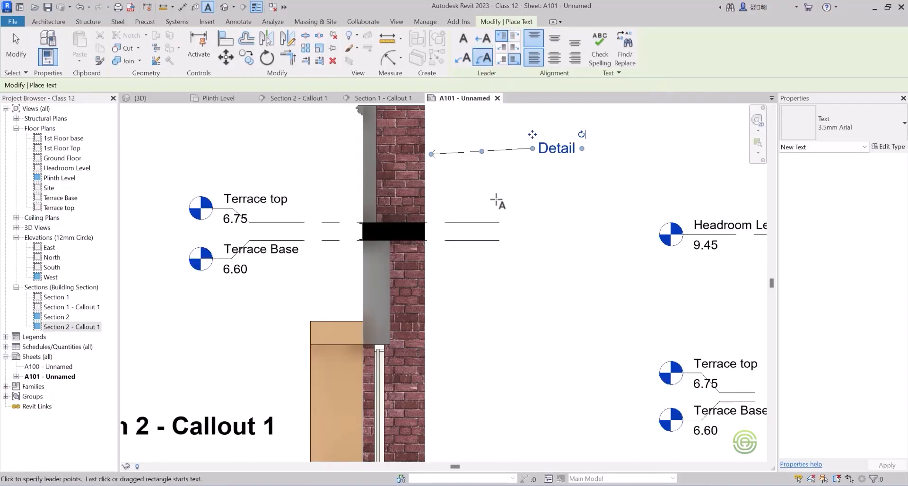
left_click(434, 285)
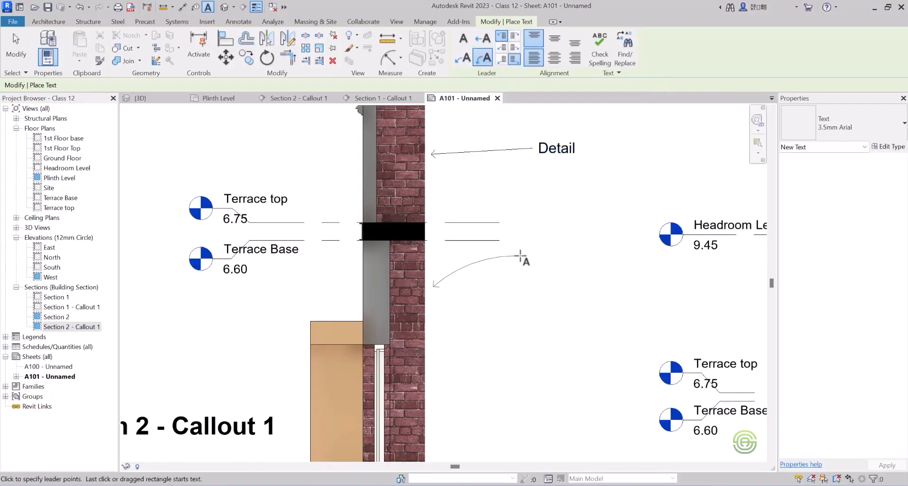
left_click(502, 258)
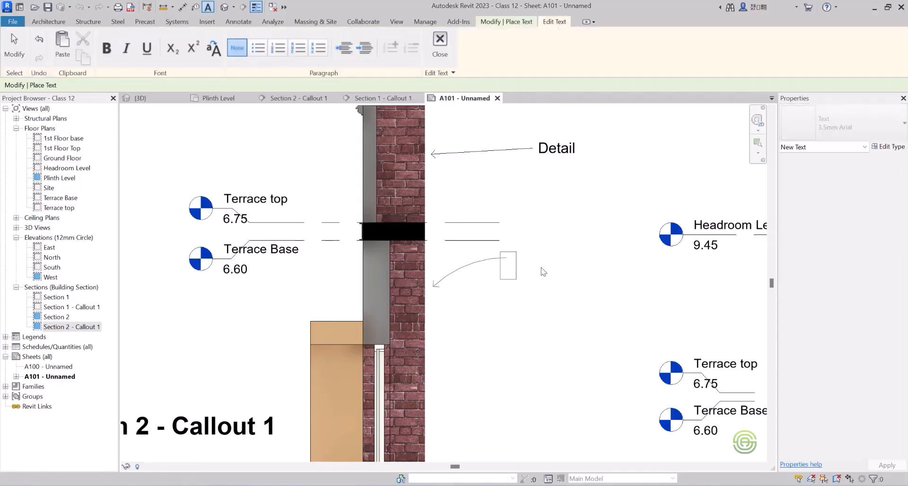
type("Detail A")
left_click(607, 283)
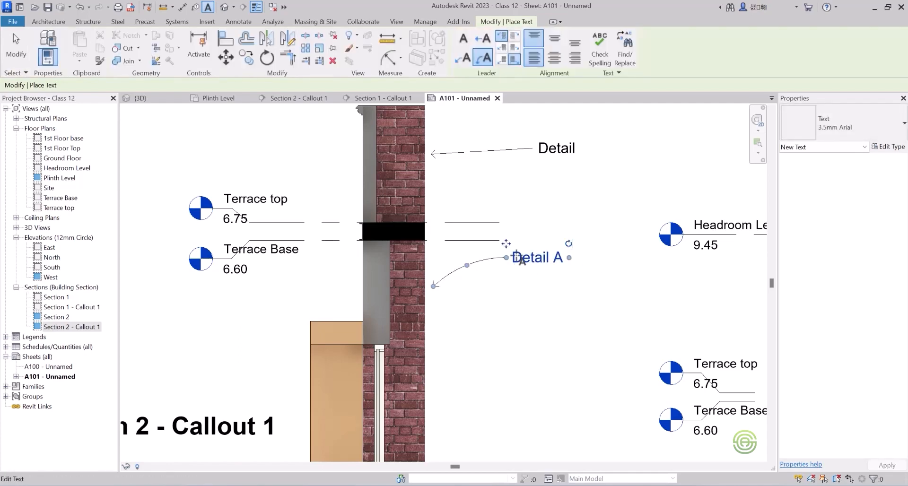
Add a two-segment leader note reading "Section" pointing to the right-hand first-floor wall of the Section 2 view.
left_click(462, 57)
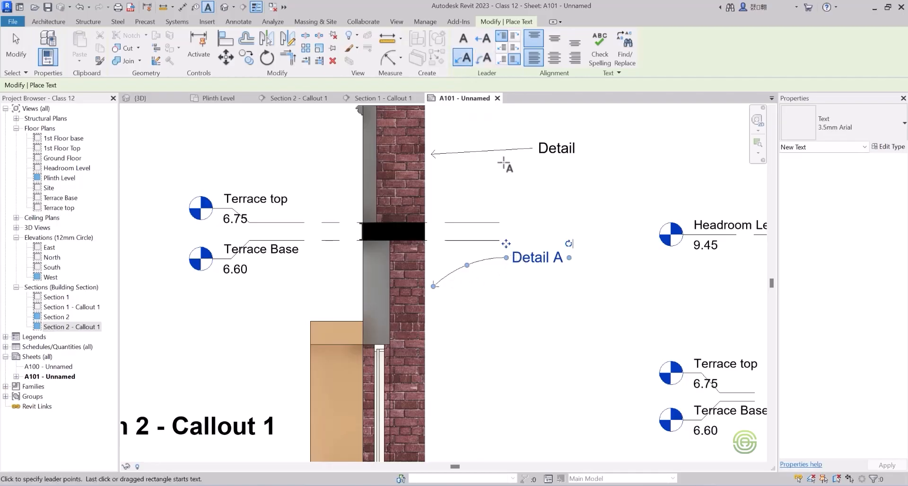
scroll(506, 170, "down", 2)
scroll(310, 239, "down", 3)
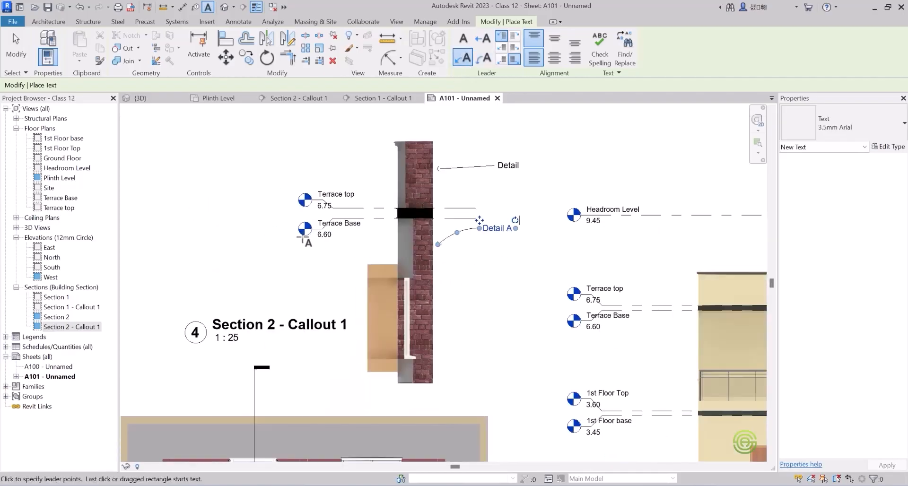
scroll(378, 232, "down", 4)
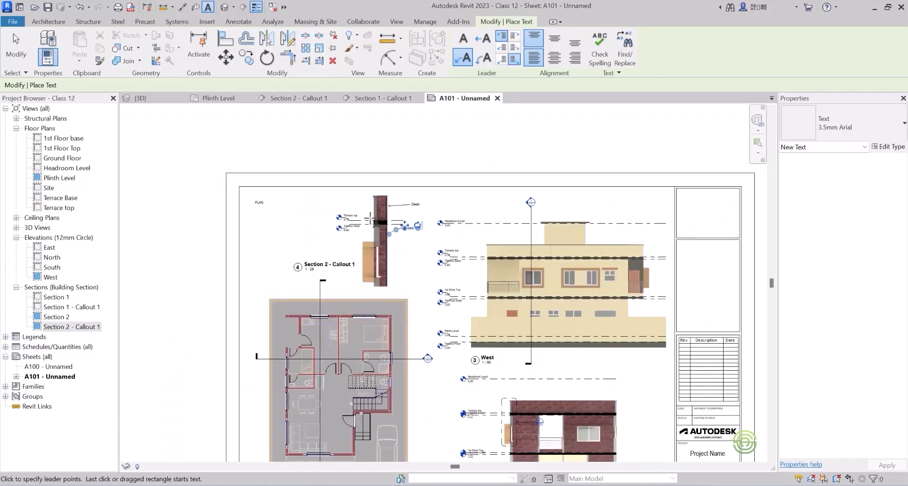
scroll(507, 386, "up", 5)
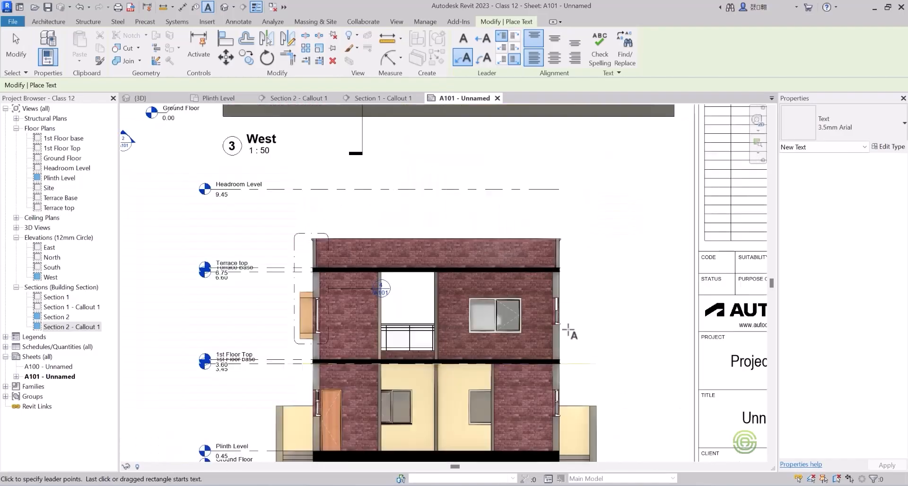
left_click(569, 330)
left_click(598, 303)
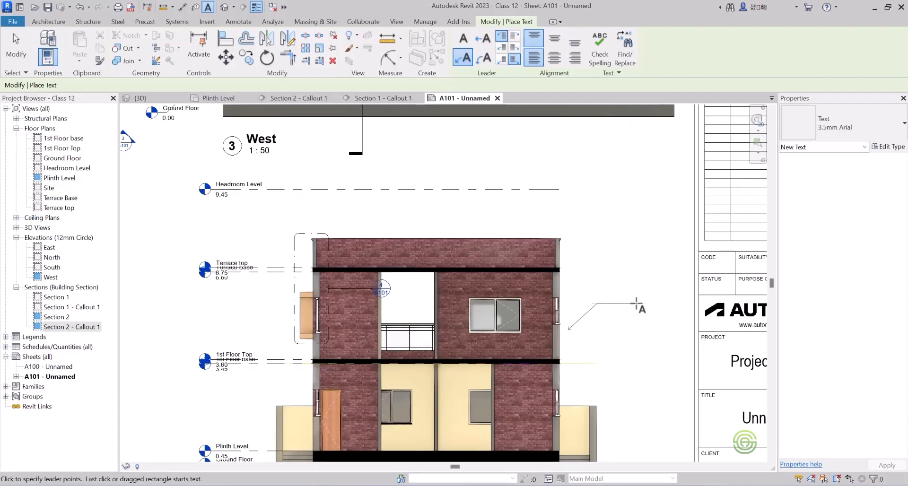
left_click(628, 305)
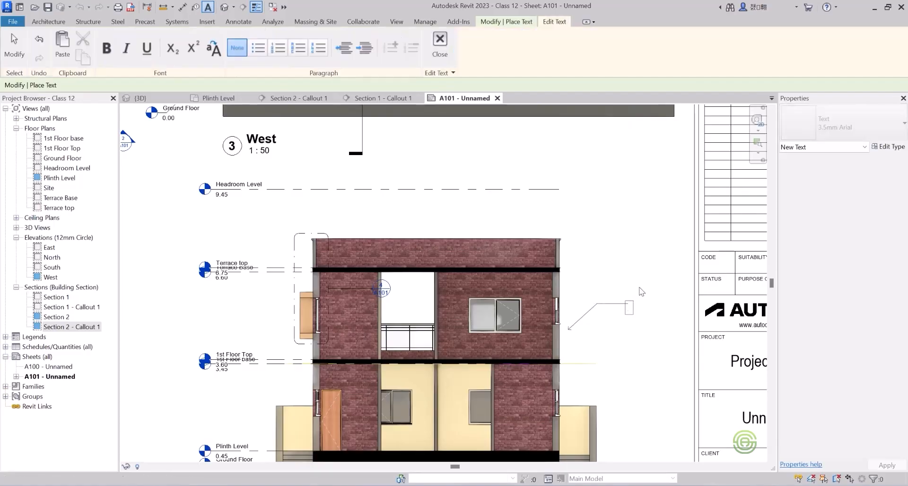
type("Section")
left_click(666, 373)
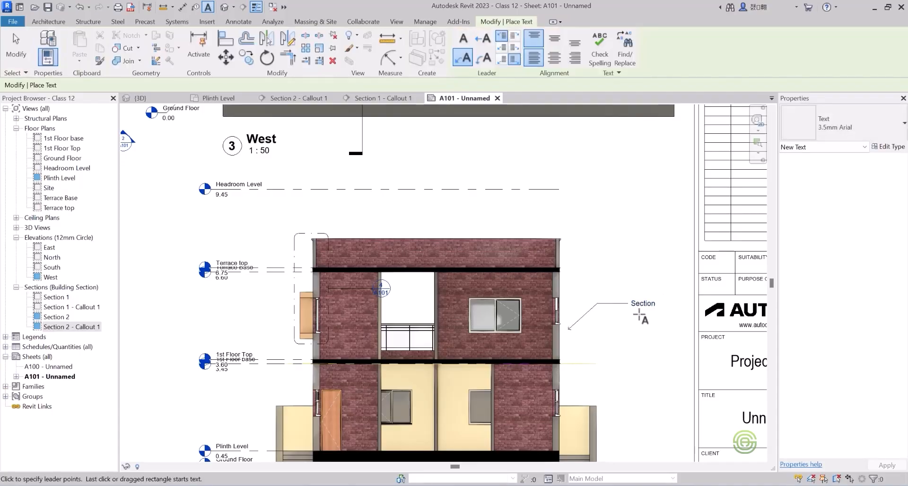
key("Escape")
key("Escape")
Set the text size of the PLAN note's 3.5mm Arial type to 5 mm.
scroll(615, 305, "down", 3)
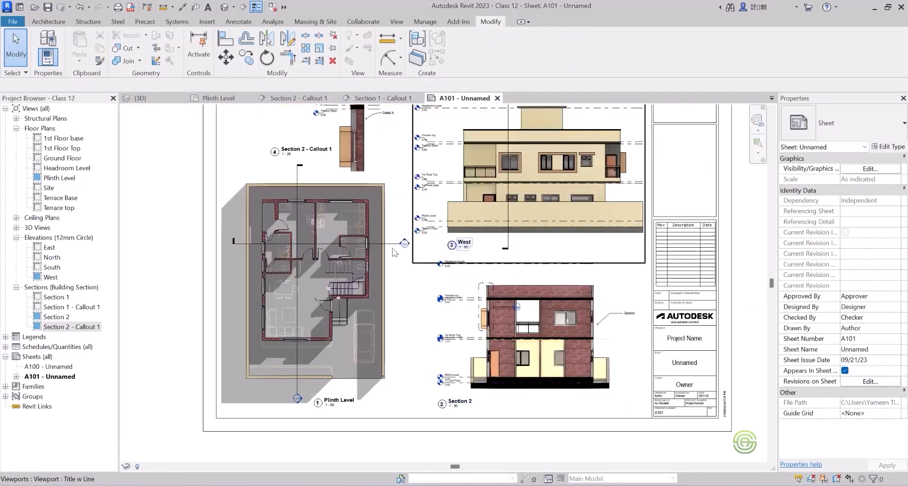
scroll(339, 229, "down", 3)
scroll(298, 177, "up", 5)
scroll(298, 177, "up", 4)
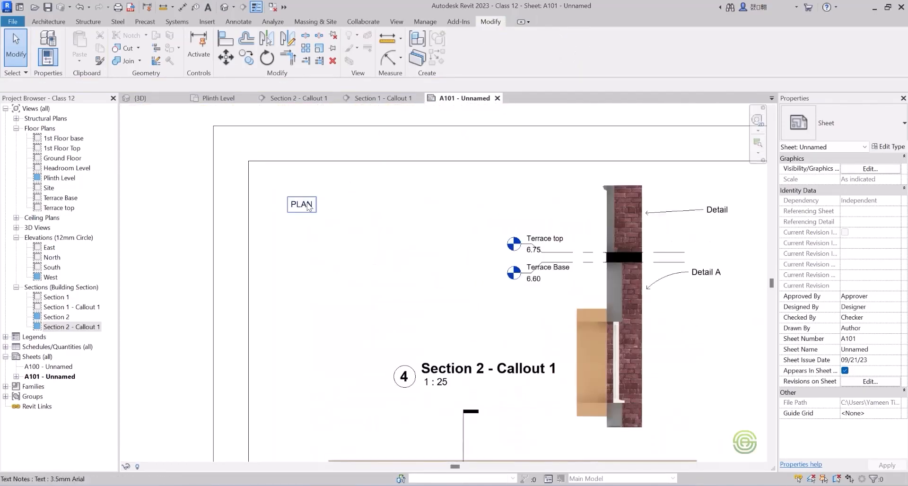
left_click(297, 208)
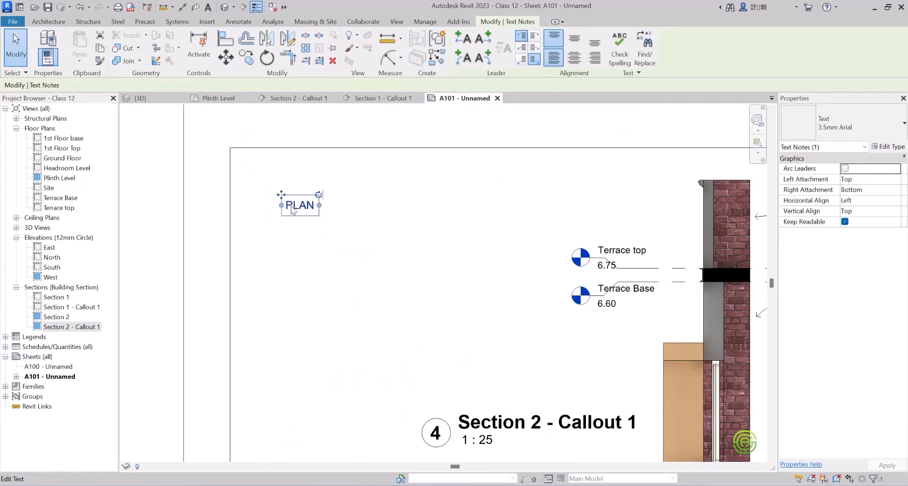
left_click(885, 147)
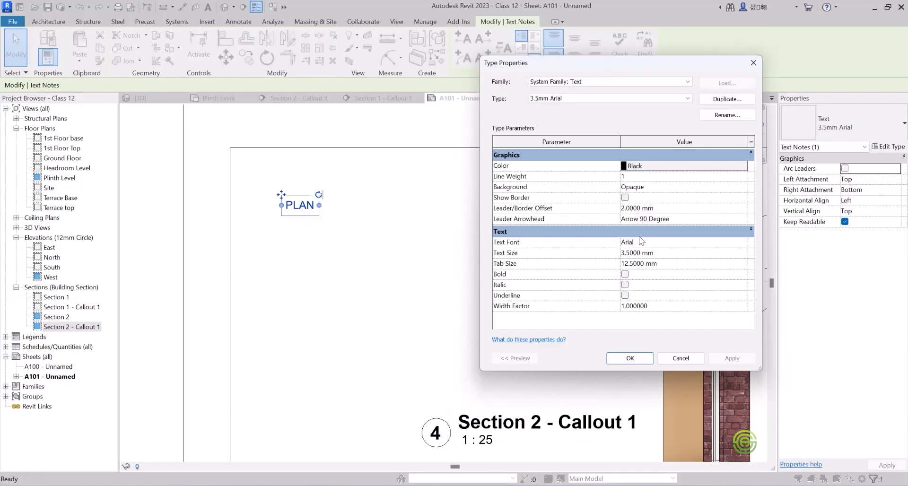
left_click(663, 257)
type("5")
left_click(637, 362)
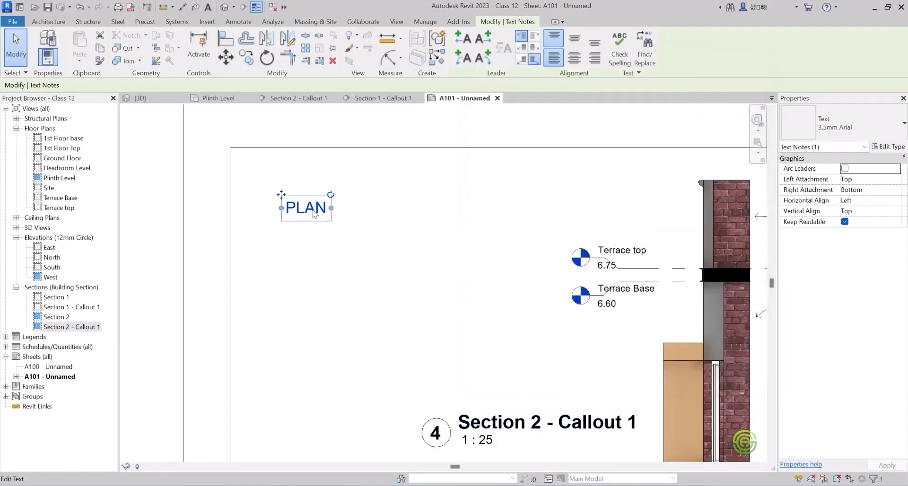
left_click(370, 264)
scroll(230, 198, "down", 3)
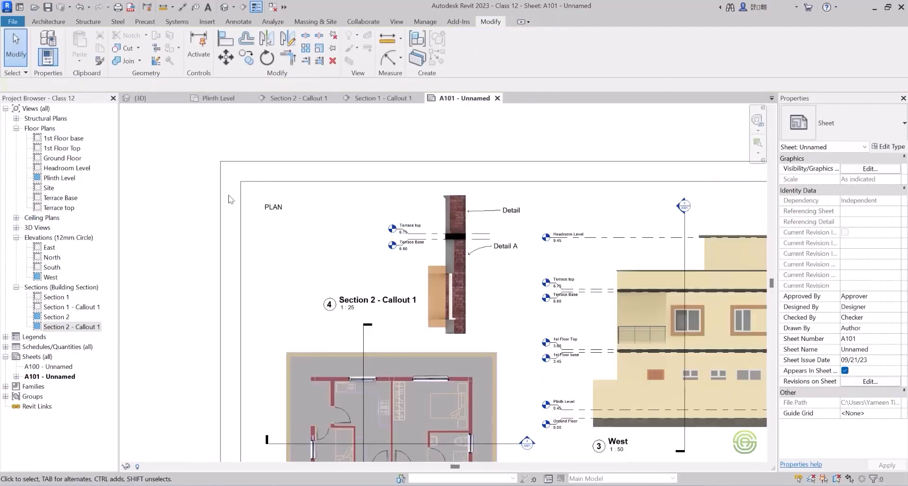
scroll(230, 198, "down", 3)
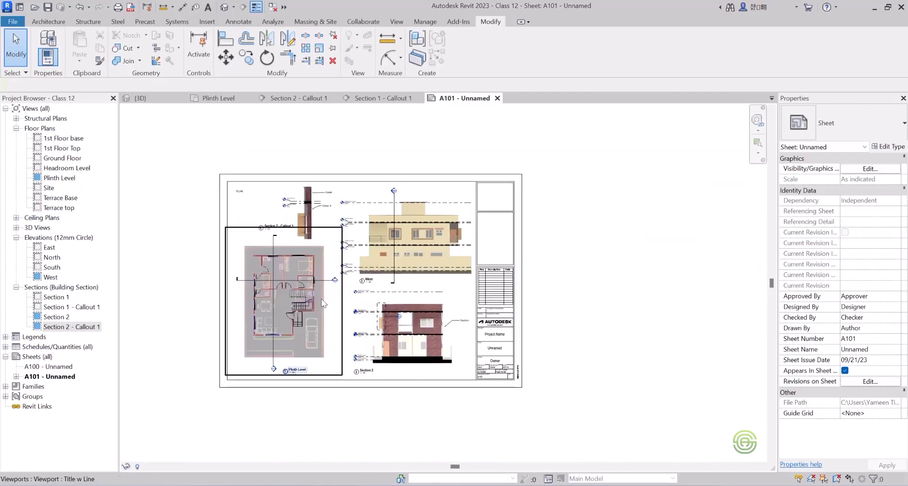
scroll(323, 303, "up", 1)
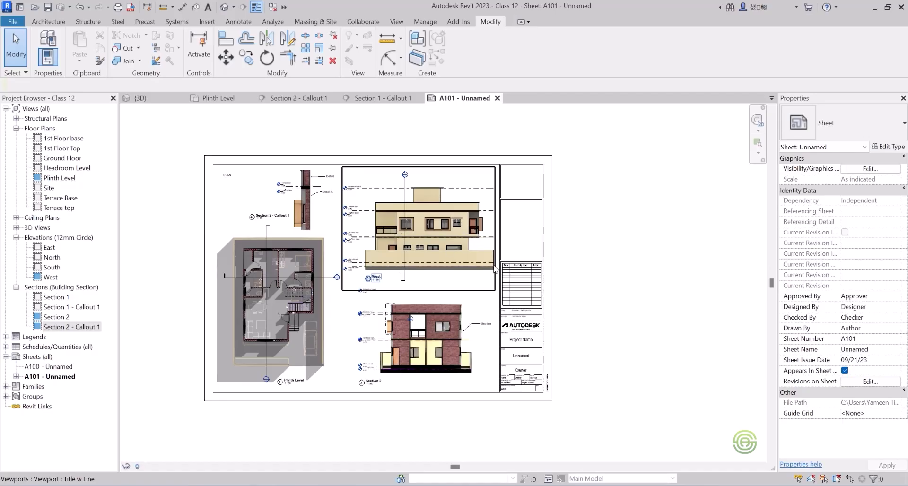
scroll(526, 288, "down", 2)
scroll(379, 286, "up", 2)
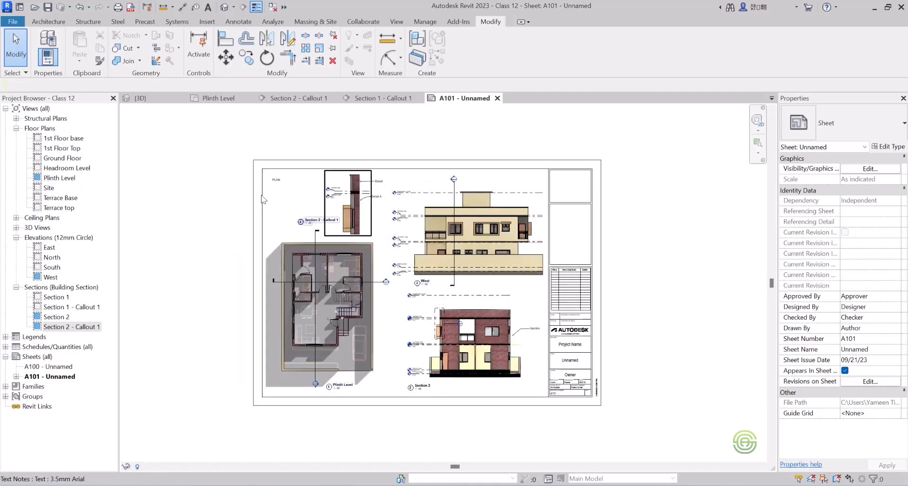